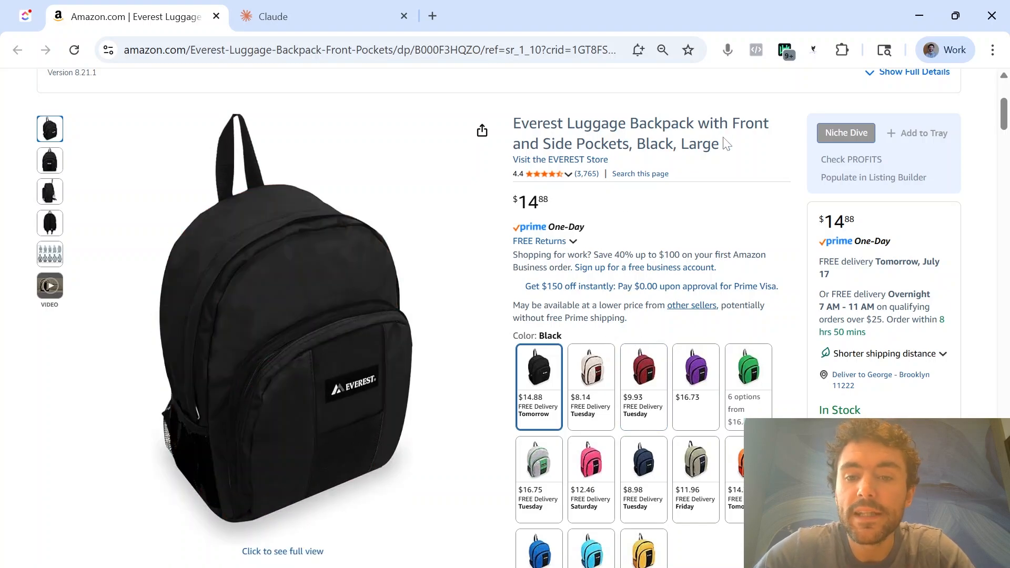
# Examine the Everest backpack listing's title, bullet points and product description
pyautogui.tripleClick(727, 143)
pyautogui.scroll(-6, 609, 169)
pyautogui.moveTo(705, 383); pyautogui.dragTo(557, 305)
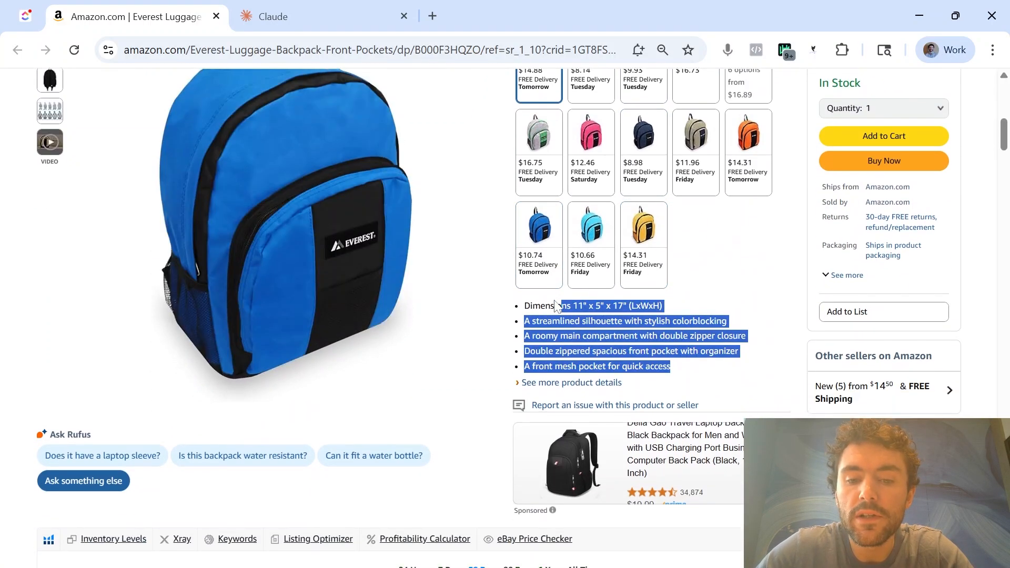
pyautogui.scroll(-20, 556, 305)
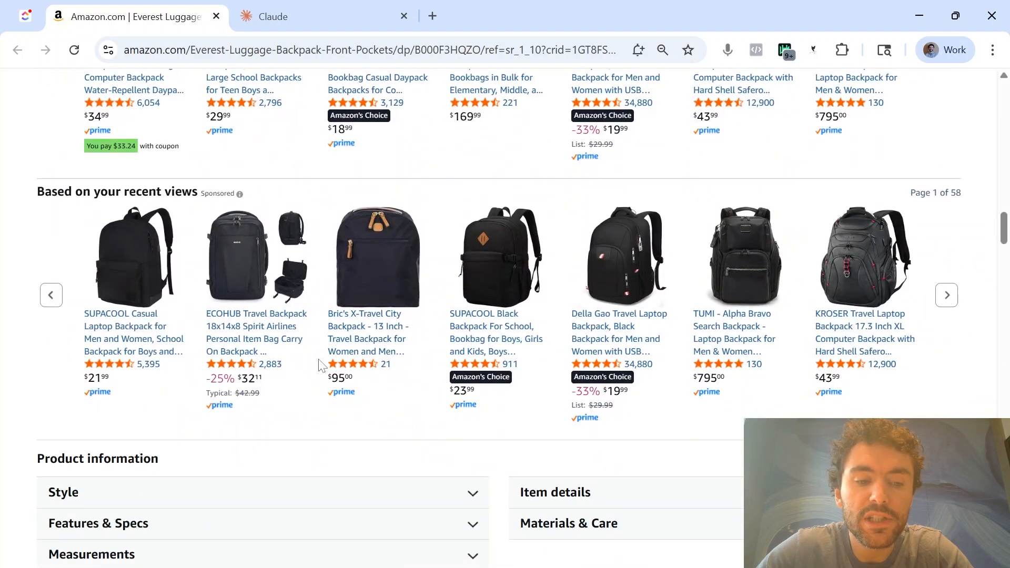
pyautogui.scroll(-7, 321, 365)
pyautogui.moveTo(174, 377); pyautogui.dragTo(80, 306)
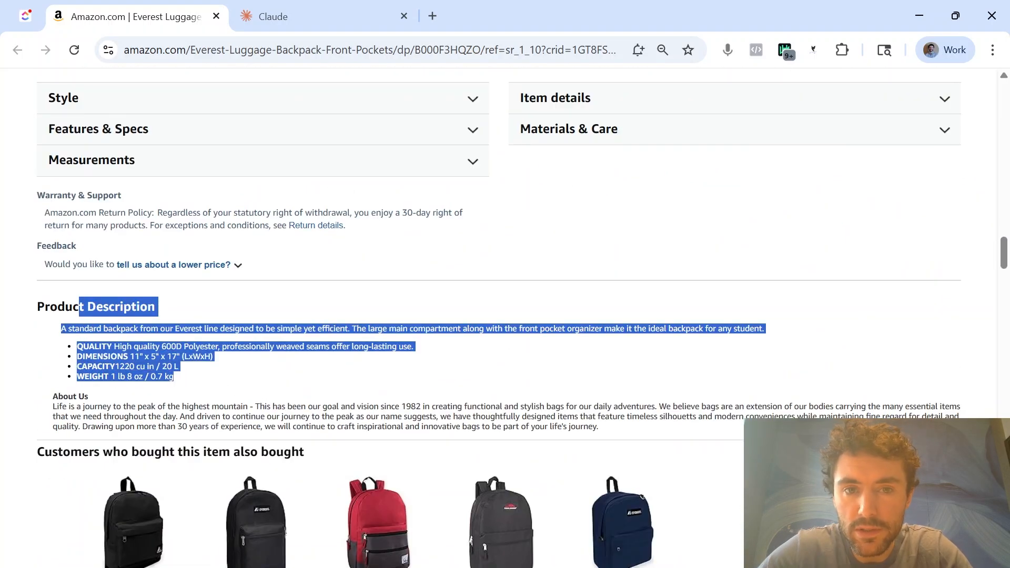
pyautogui.scroll(20, 225, 337)
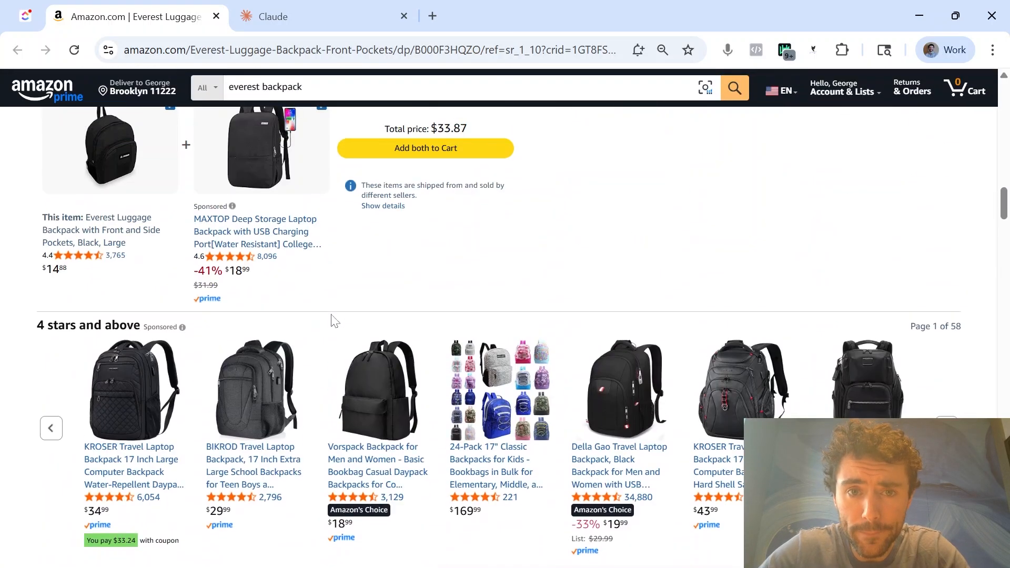
# View the backpack's Helium 10 sales chart over 1 year, and close the chart
pyautogui.click(281, 300)
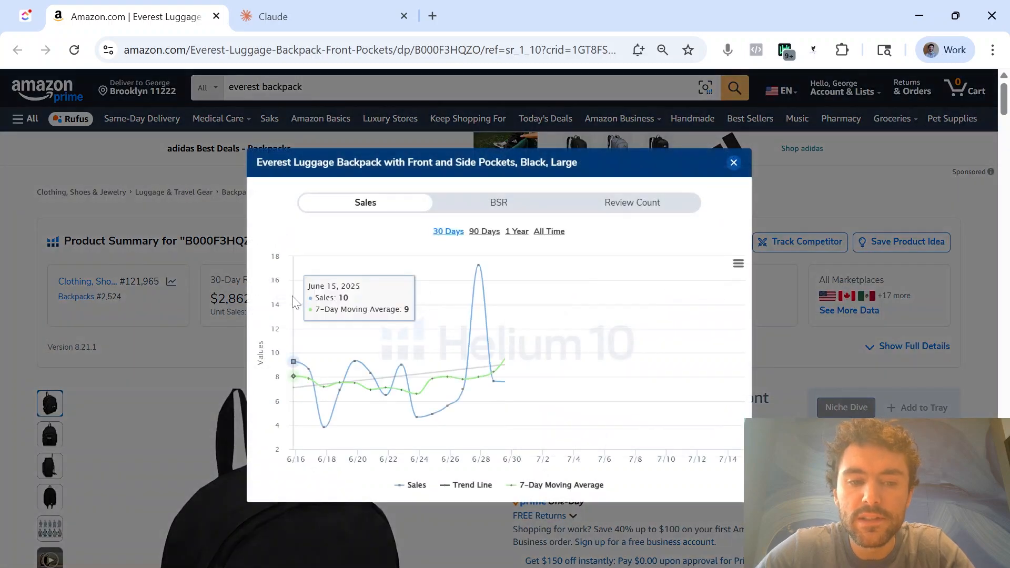
pyautogui.click(521, 233)
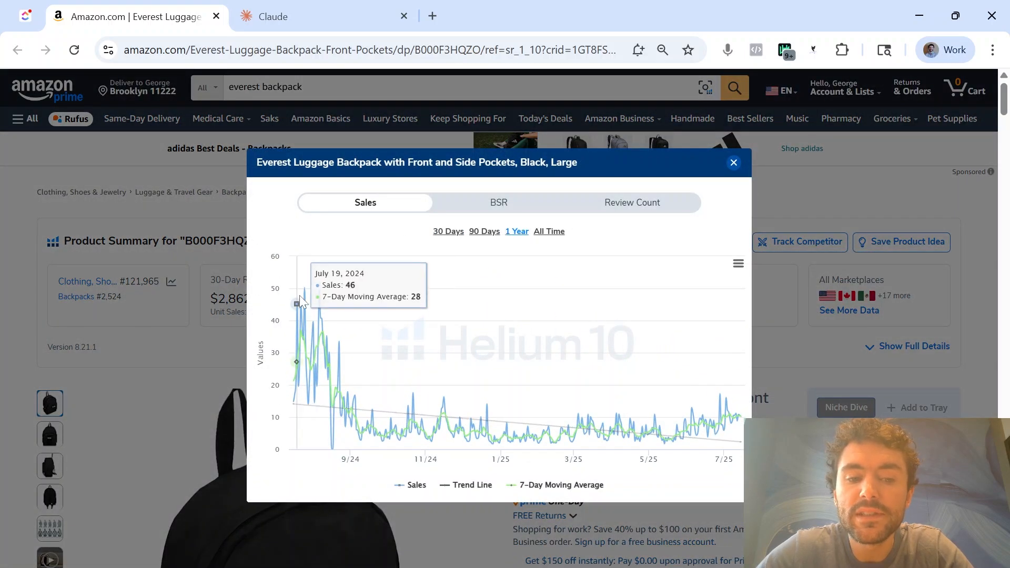
pyautogui.click(734, 162)
# Copy the backpack listing's title from Amazon and paste it into a new Claude message
pyautogui.scroll(-2, 742, 295)
pyautogui.moveTo(735, 308); pyautogui.dragTo(513, 282)
pyautogui.hotkey('ctrl', 'c')
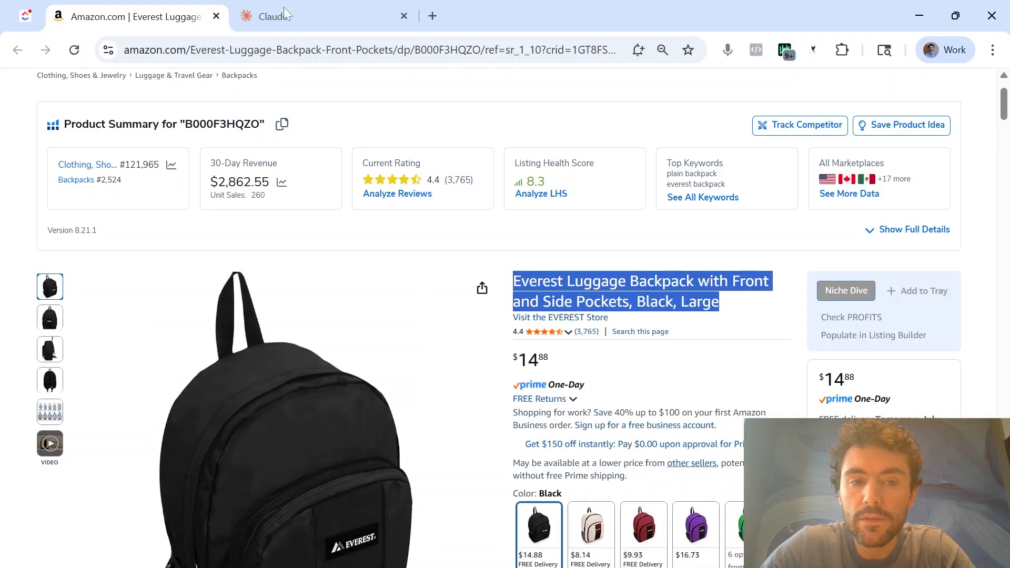
pyautogui.click(283, 8)
pyautogui.click(174, 9)
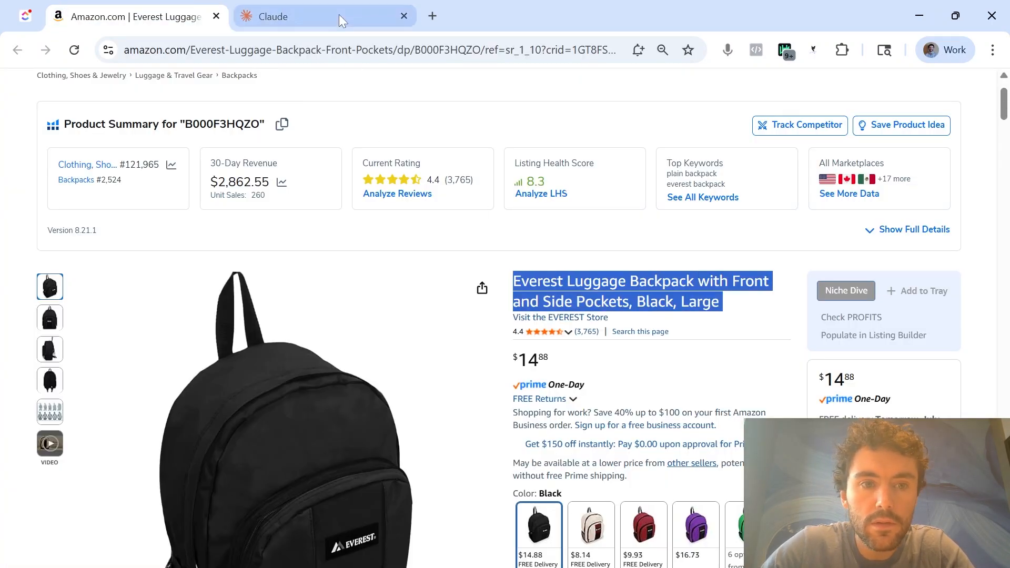
pyautogui.click(338, 14)
pyautogui.hotkey('ctrl', 'v')
# Copy the listing's five feature bullet points and paste them below the title in the Claude message
pyautogui.click(173, 16)
pyautogui.scroll(-7, 634, 435)
pyautogui.moveTo(688, 300); pyautogui.dragTo(521, 238)
pyautogui.hotkey('ctrl', 'c')
pyautogui.click(280, 16)
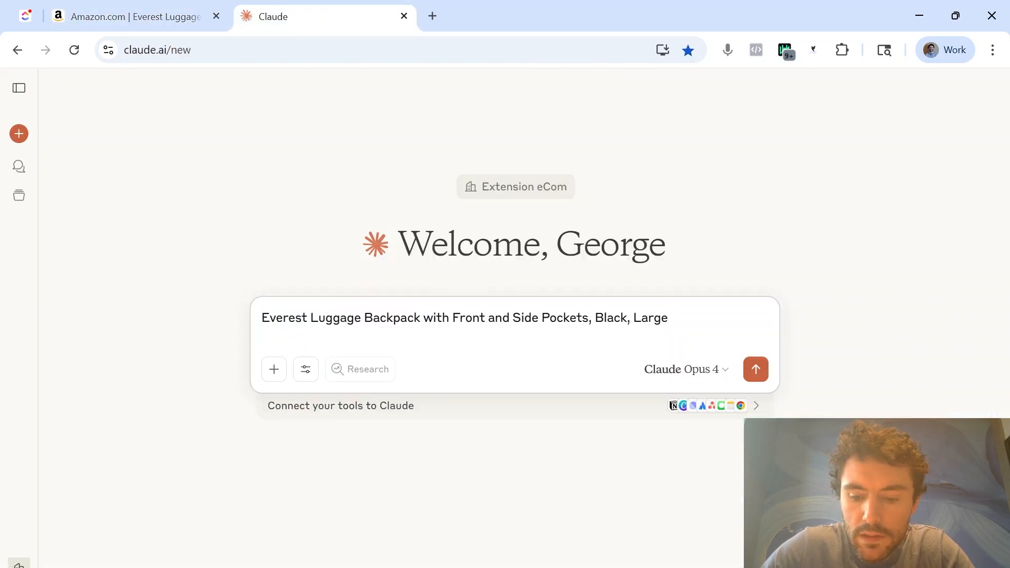
pyautogui.hotkey('shift', 'Return')
pyautogui.hotkey('shift', 'Return')
pyautogui.hotkey('ctrl', 'v')
# Copy the Product Description section, including About Us, and paste it below the bullet points in the Claude message
pyautogui.click(120, 14)
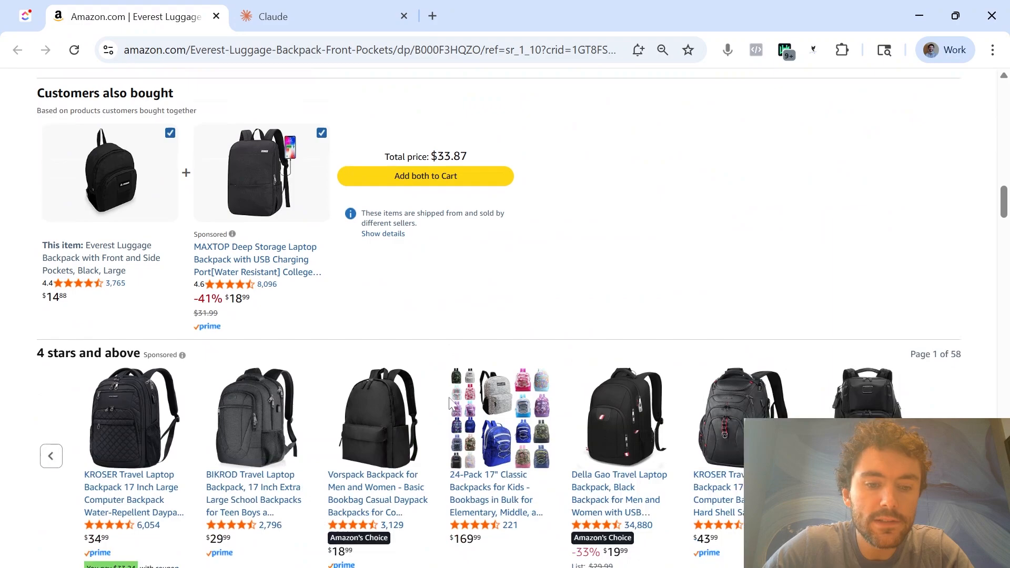
pyautogui.scroll(-15, 450, 404)
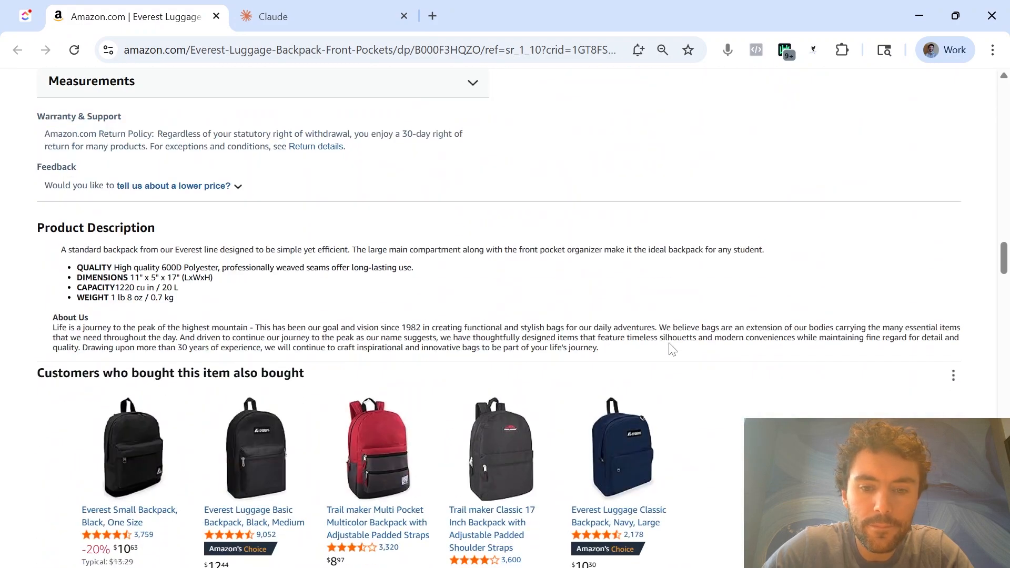
pyautogui.moveTo(639, 358); pyautogui.dragTo(24, 213)
pyautogui.click(306, 10)
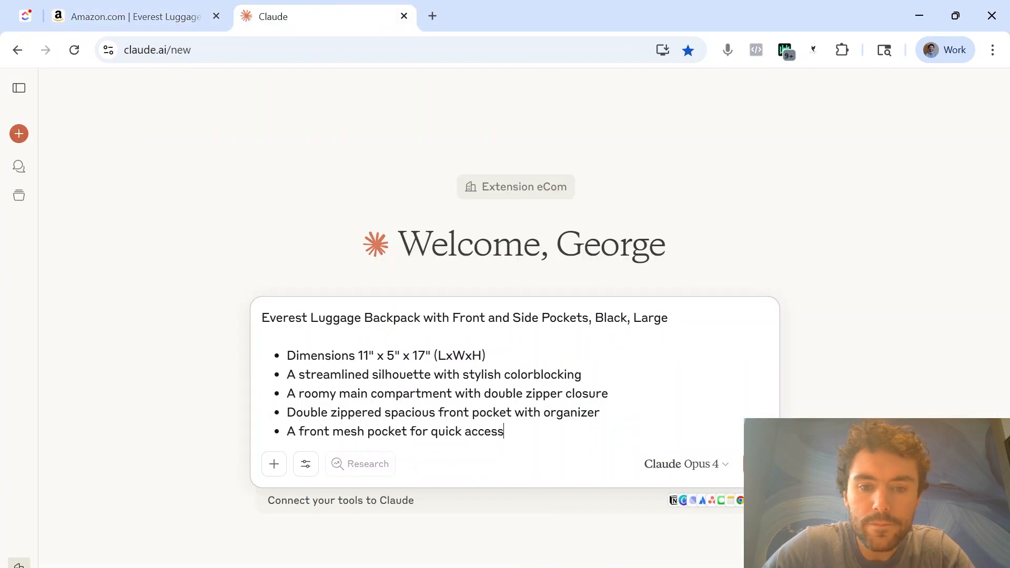
pyautogui.hotkey('shift', 'Return')
pyautogui.hotkey('shift', 'Return')
pyautogui.hotkey('ctrl', 'v')
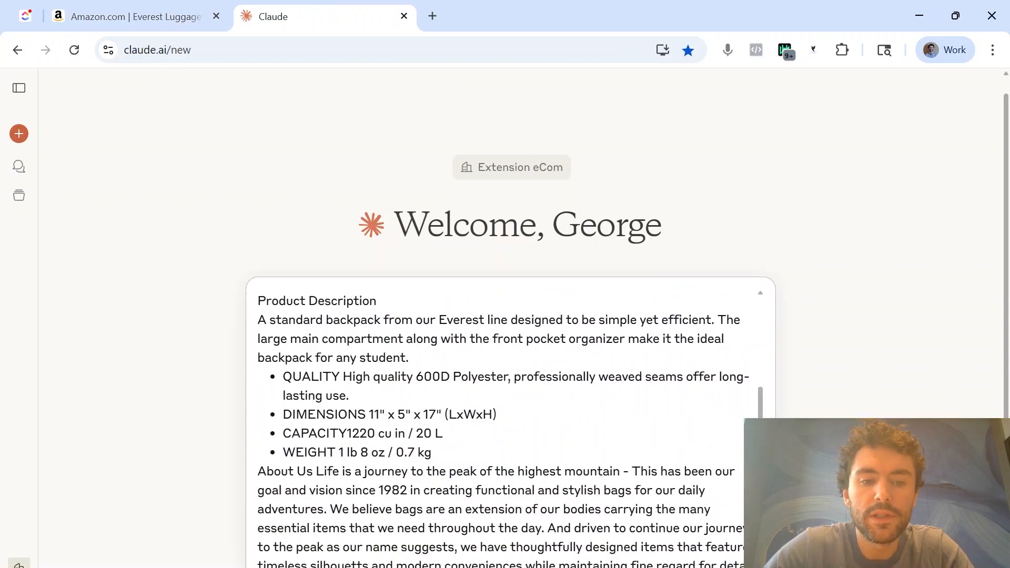
# Paste the prepared seed-keyword prompt above the listing text in the message and send it to Claude
pyautogui.scroll(3, 511, 421)
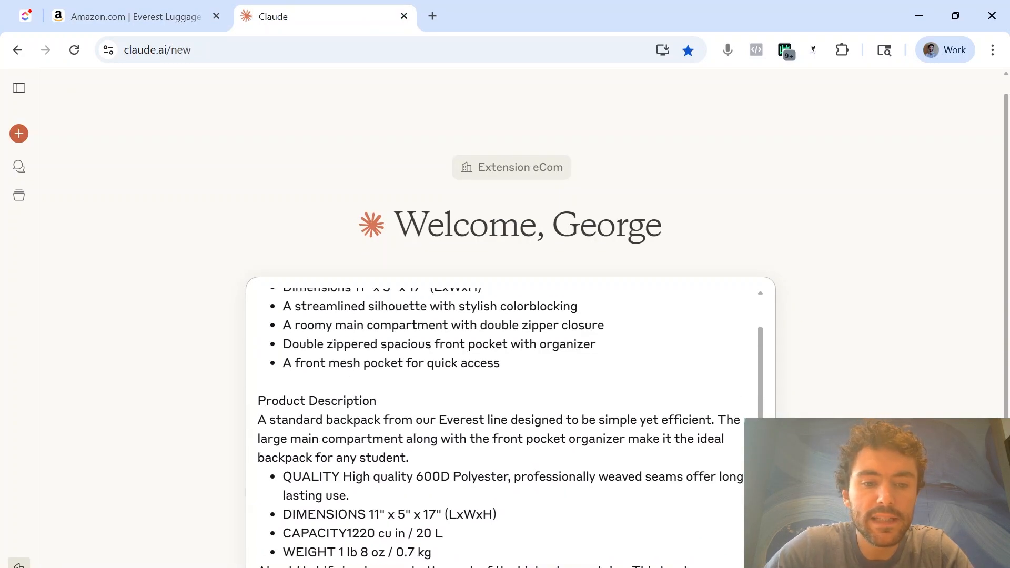
pyautogui.hotkey('shift', 'Return')
pyautogui.hotkey('shift', 'Return')
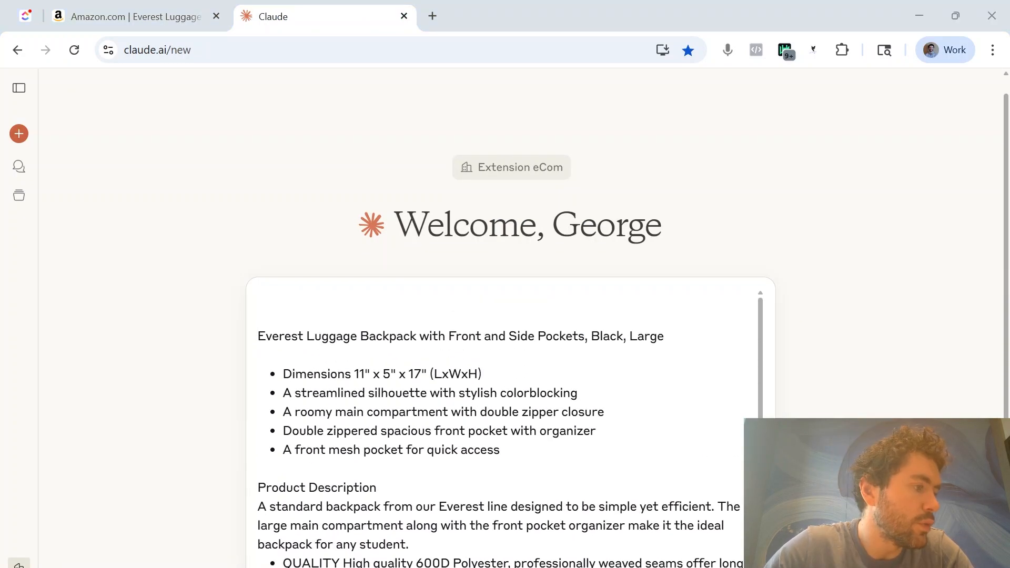
pyautogui.write('Can you analyze our product to get the seed keyword?')
pyautogui.press('Return')
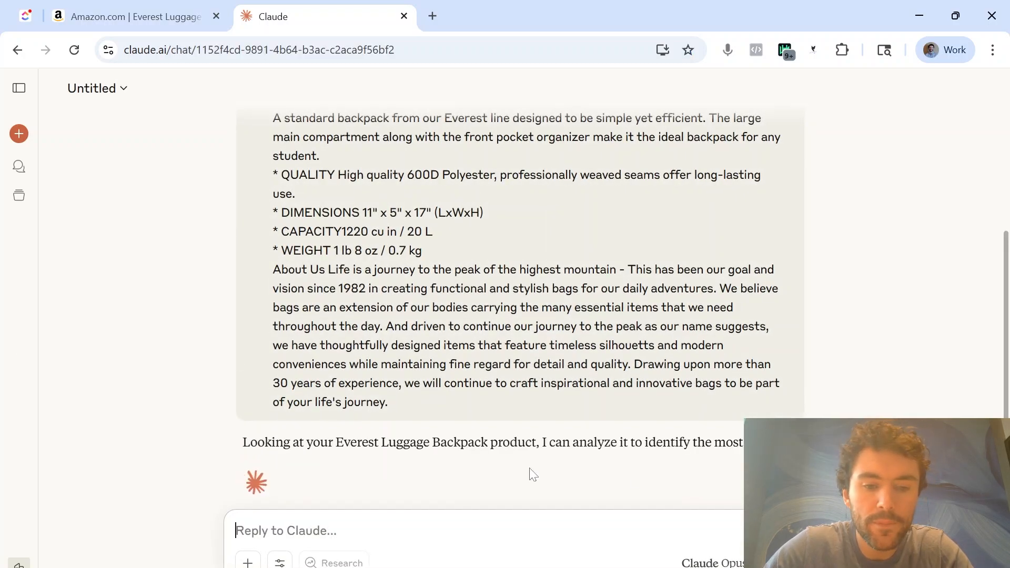
# Copy the suggested seed keyword "school backpack" from Claude's answer
pyautogui.doubleClick(406, 331)
pyautogui.click(351, 425)
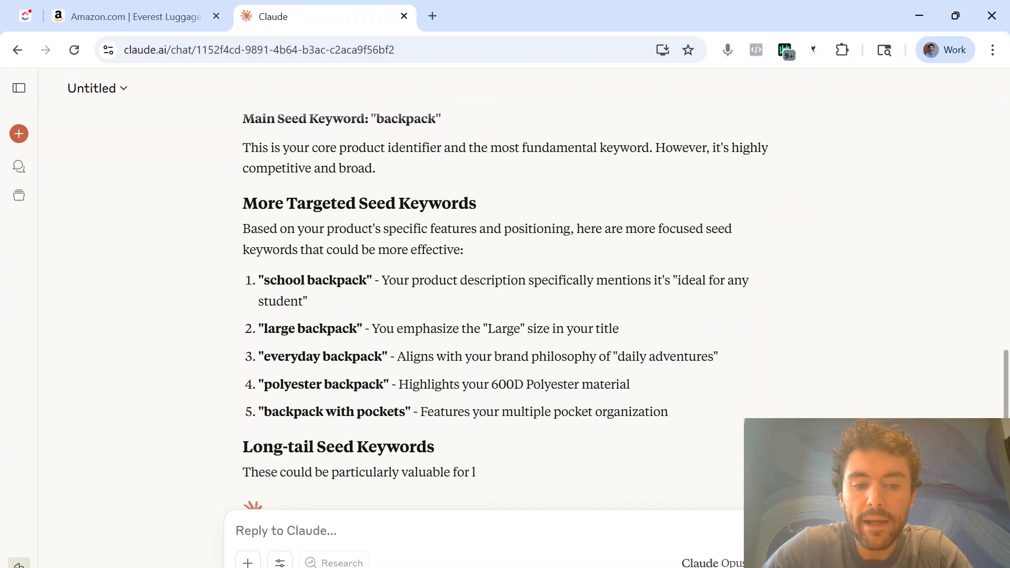
pyautogui.moveTo(367, 280); pyautogui.dragTo(270, 280)
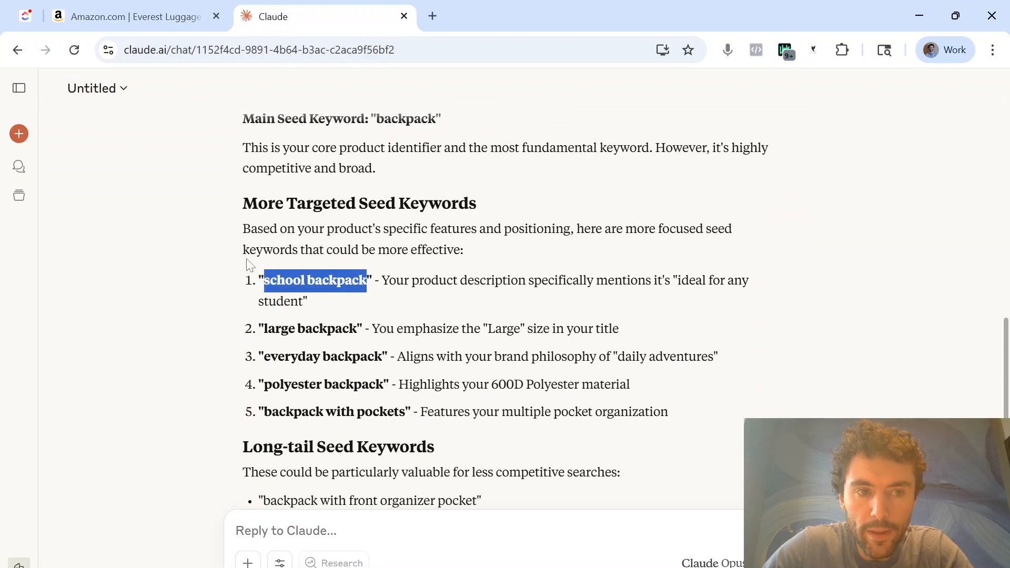
# Duplicate the Amazon listing in a second tab and search Amazon there for "school backpack"
pyautogui.click(132, 17)
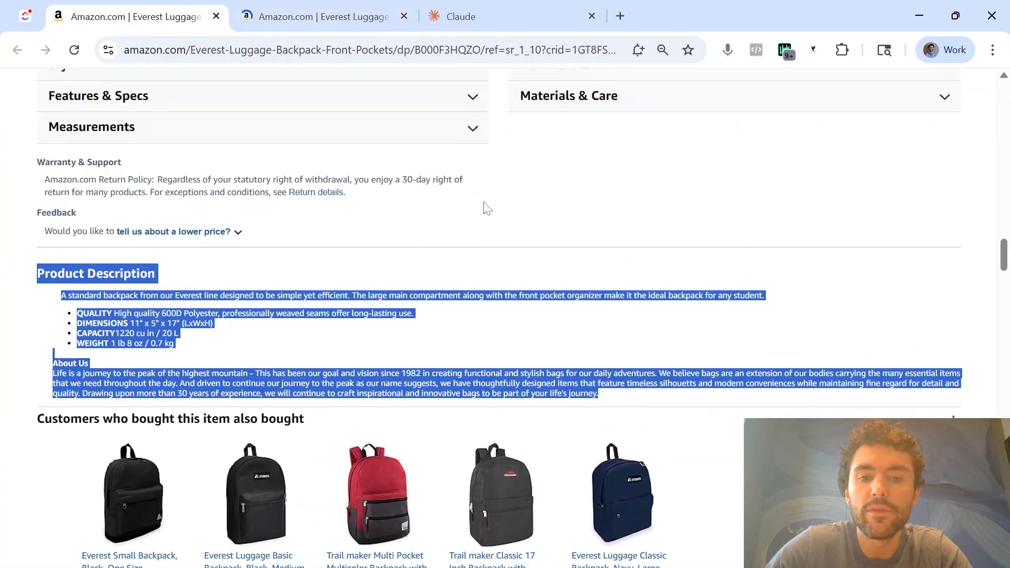
pyautogui.scroll(-5, 533, 356)
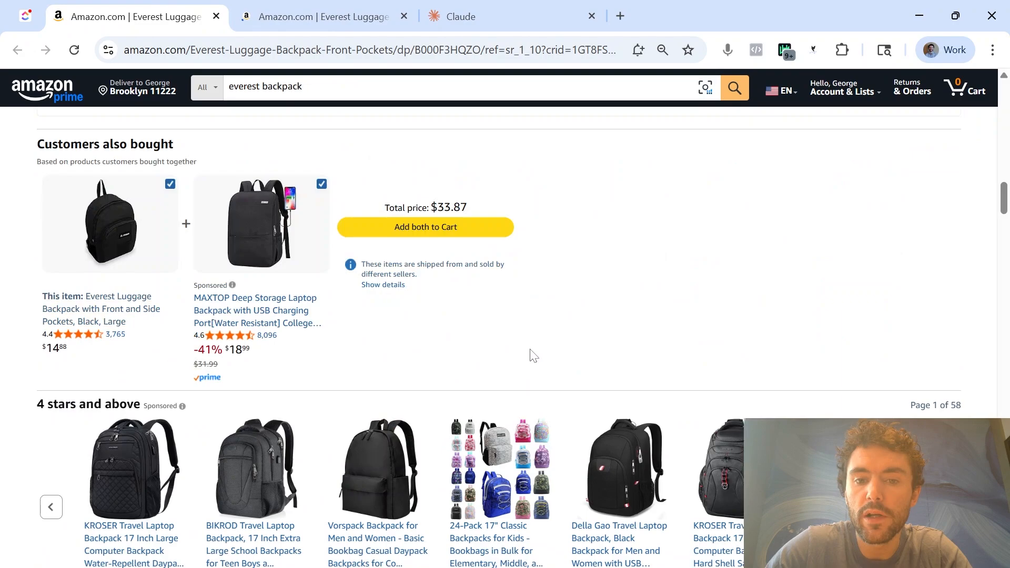
pyautogui.scroll(10, 533, 355)
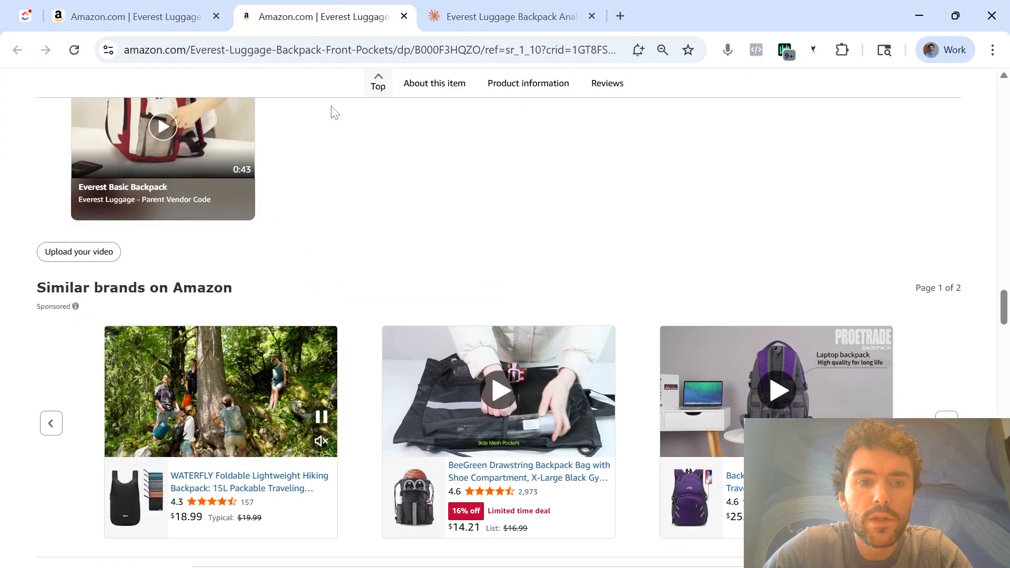
pyautogui.scroll(12, 337, 211)
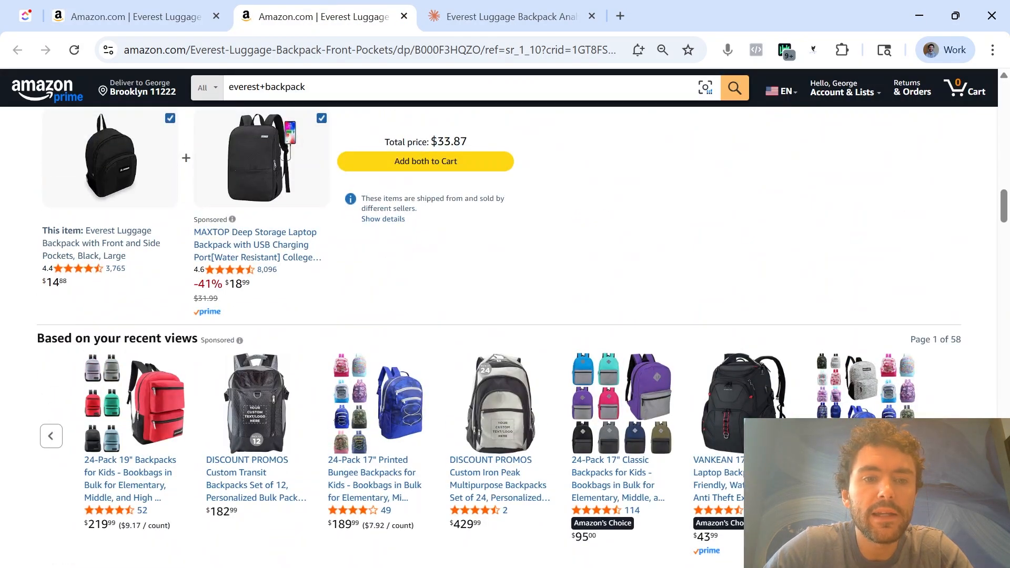
pyautogui.tripleClick(258, 87)
pyautogui.write('school backpack')
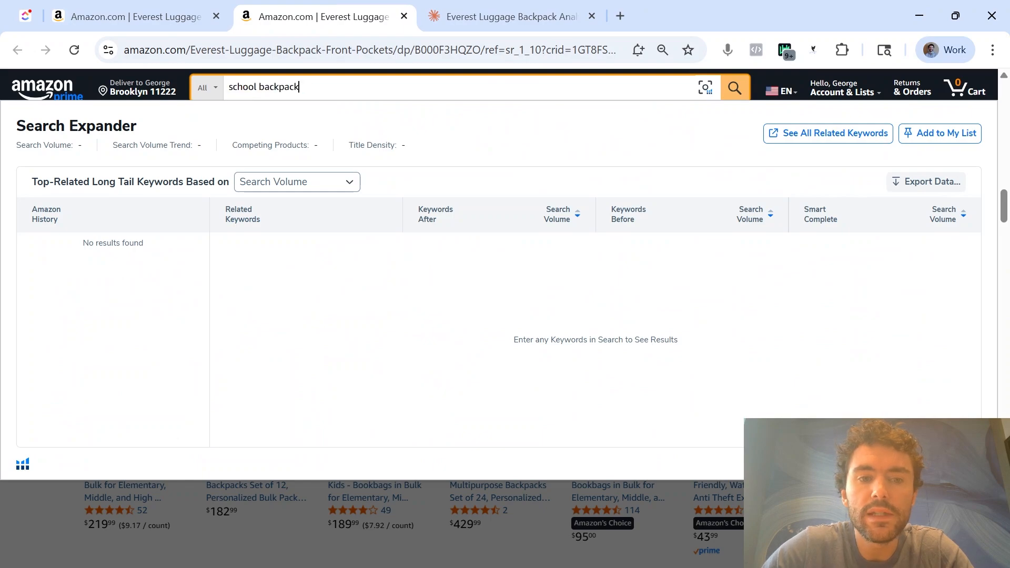
pyautogui.press('Return')
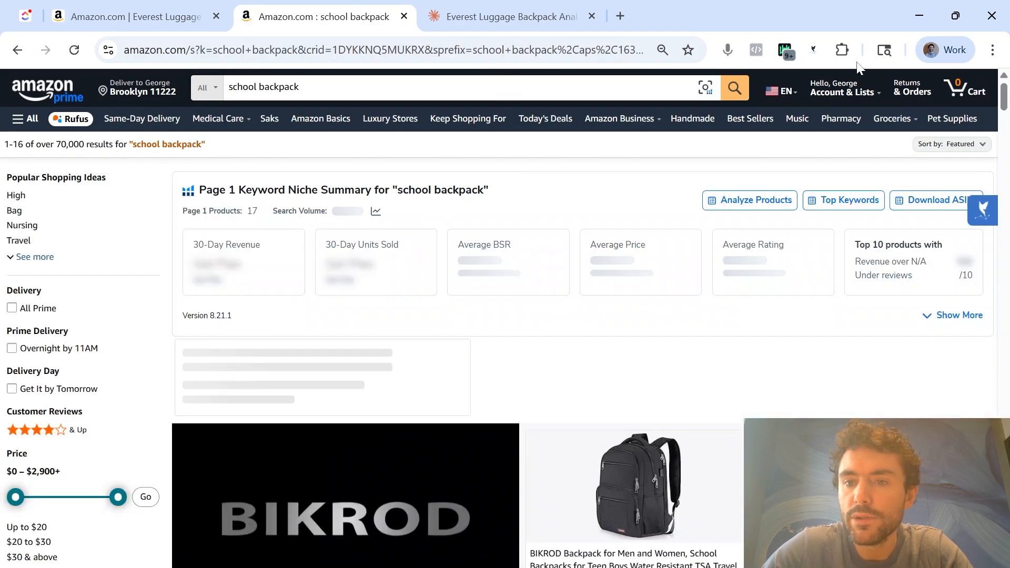
# Run Helium 10's Xray analysis on the "school backpack" search results
pyautogui.click(842, 49)
pyautogui.click(783, 207)
pyautogui.click(441, 307)
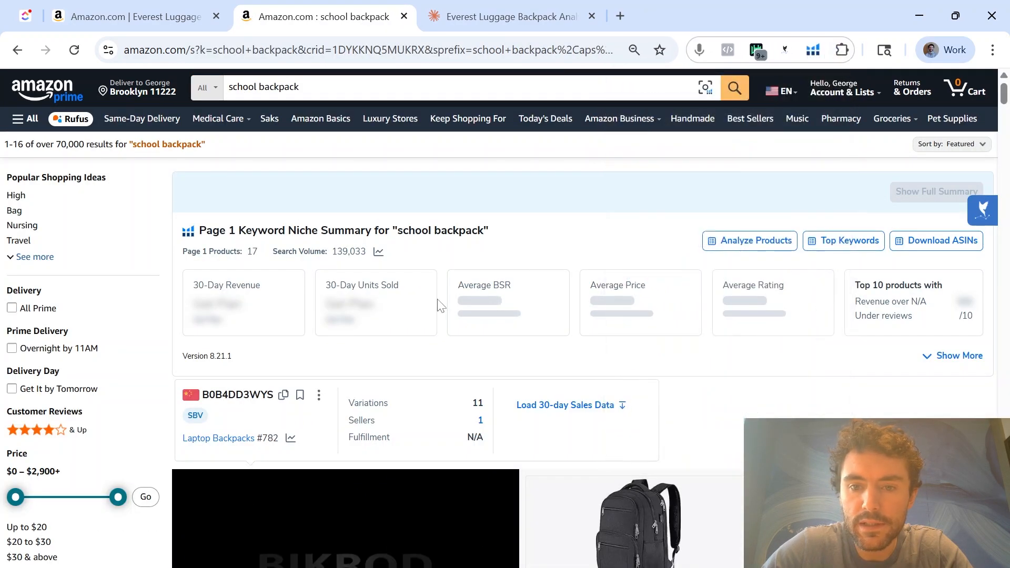
pyautogui.click(784, 49)
pyautogui.click(647, 201)
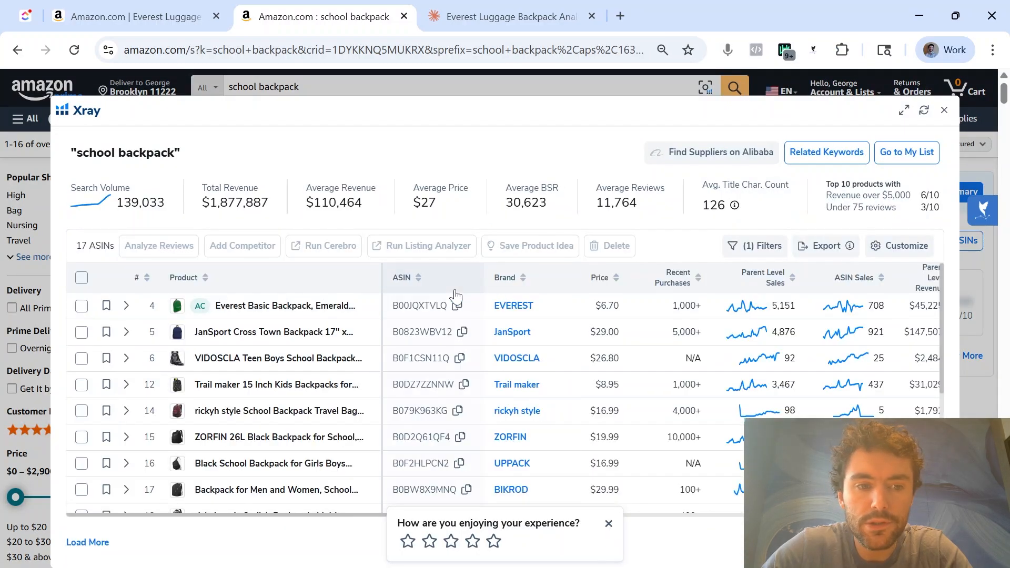
# Check the Xray filter for hiding sponsored products from the results, and close the filters
pyautogui.click(750, 246)
pyautogui.click(264, 359)
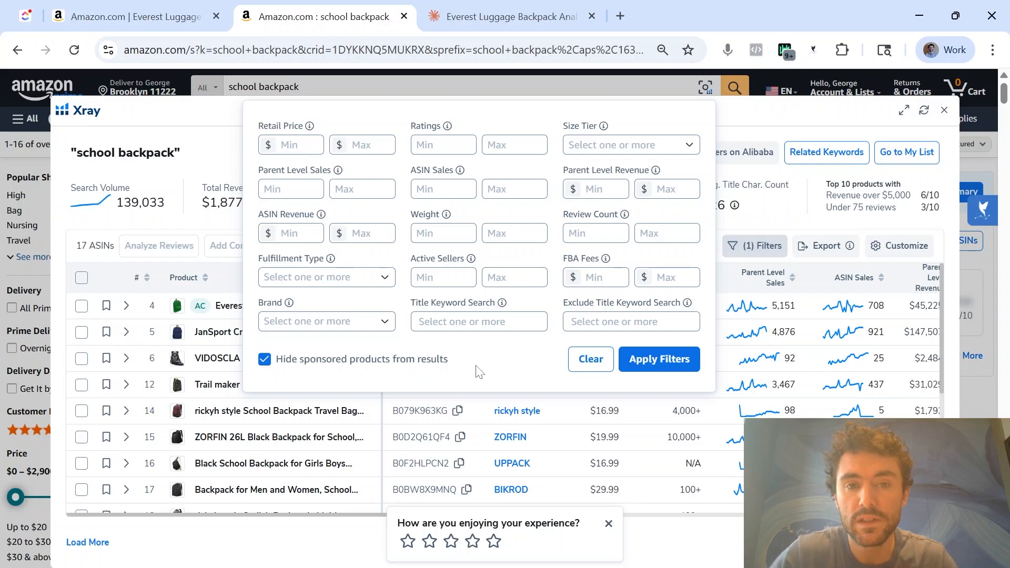
pyautogui.click(826, 114)
# Select all products in the Xray results and dismiss the feedback rating request
pyautogui.click(81, 277)
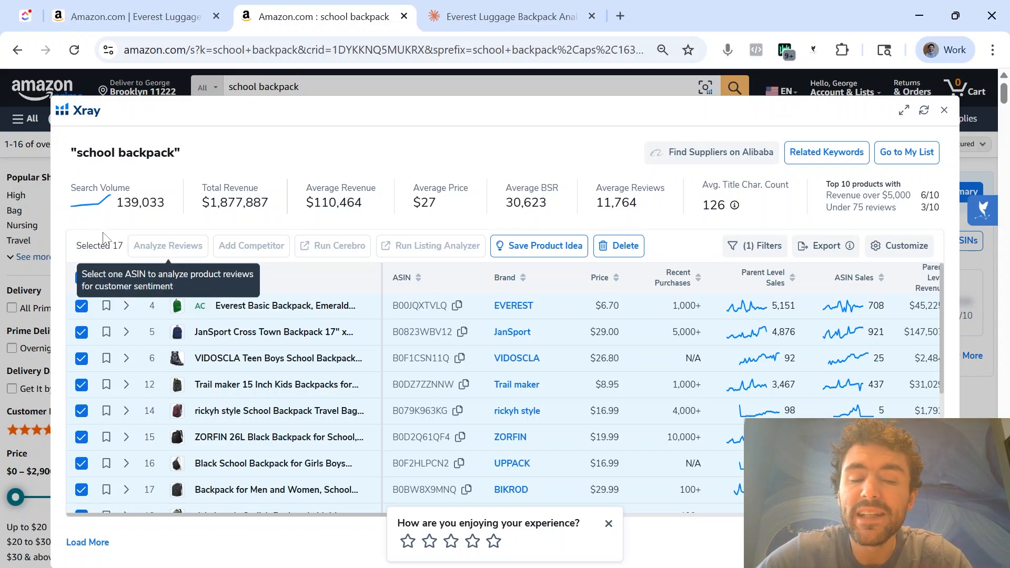
pyautogui.scroll(-5, 531, 411)
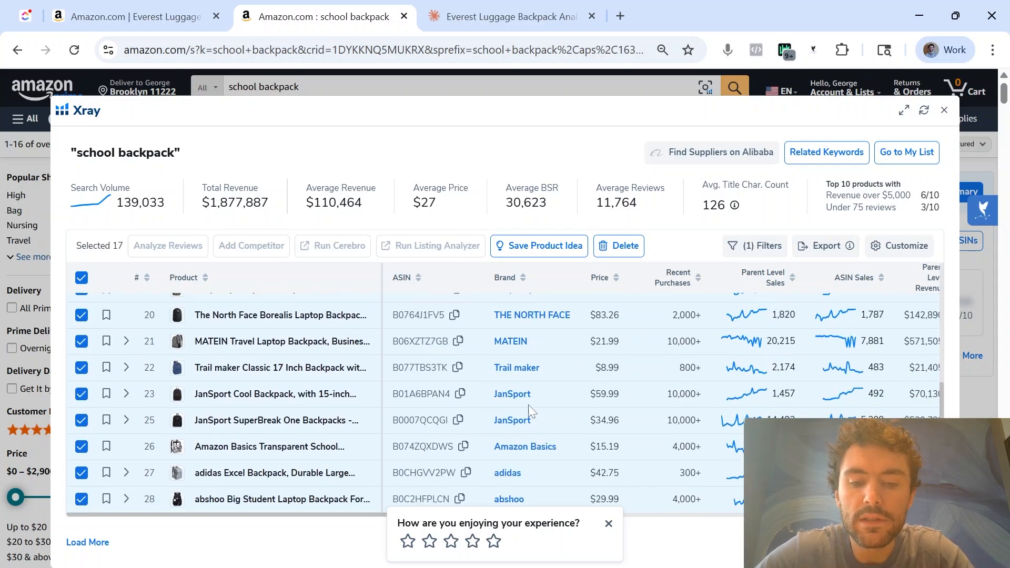
pyautogui.click(609, 524)
# Deselect the JanSport SuperBreak One and JanSport Cool backpacks in the Xray results
pyautogui.scroll(-3, 562, 440)
pyautogui.scroll(3, 535, 379)
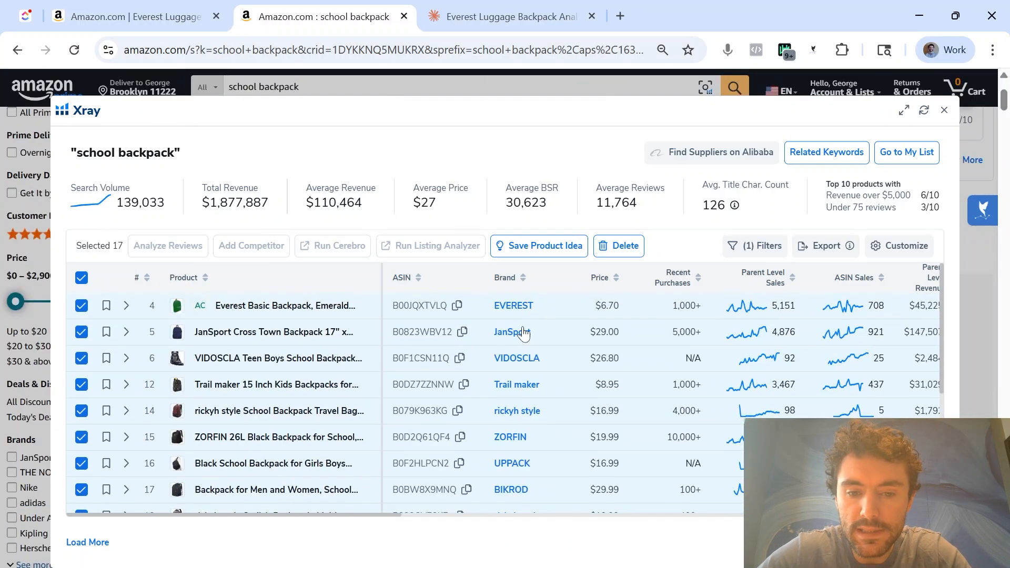
pyautogui.scroll(-5, 532, 399)
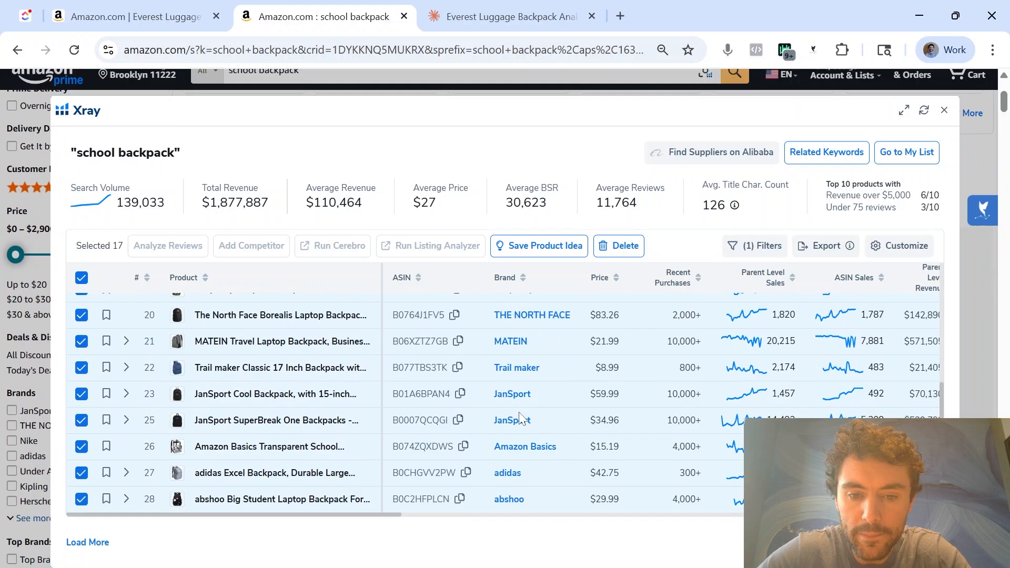
pyautogui.scroll(6, 535, 371)
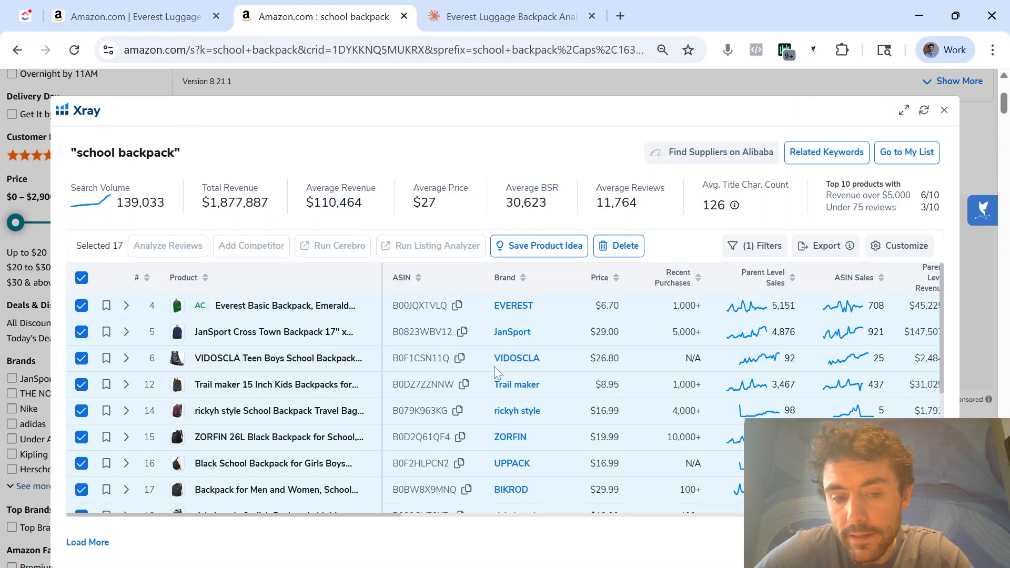
pyautogui.scroll(-5, 499, 375)
pyautogui.click(81, 420)
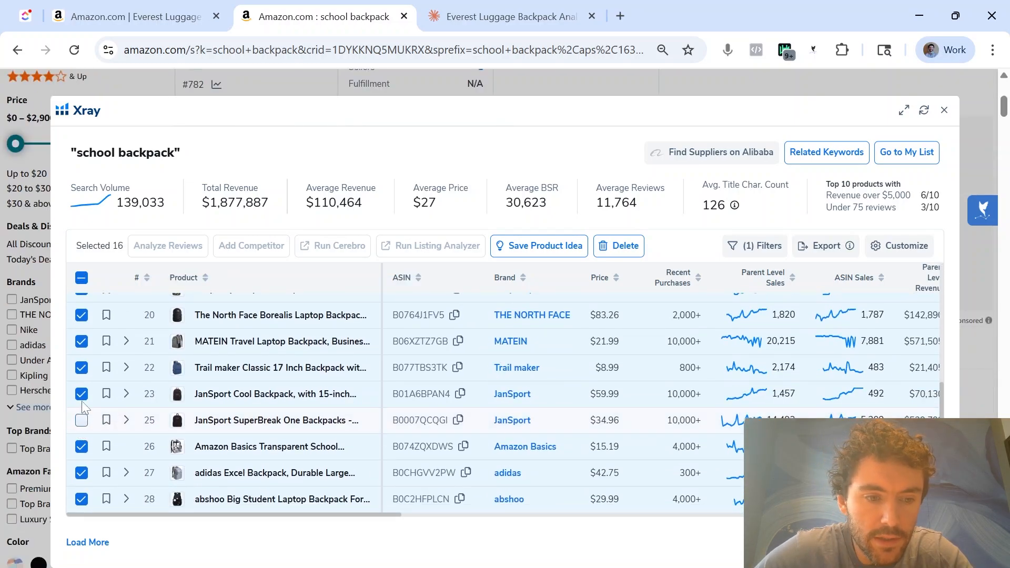
pyautogui.click(81, 394)
# Review the remaining brands for duplicates and deselect the Trail maker Classic 17 Inch backpack
pyautogui.scroll(5, 528, 389)
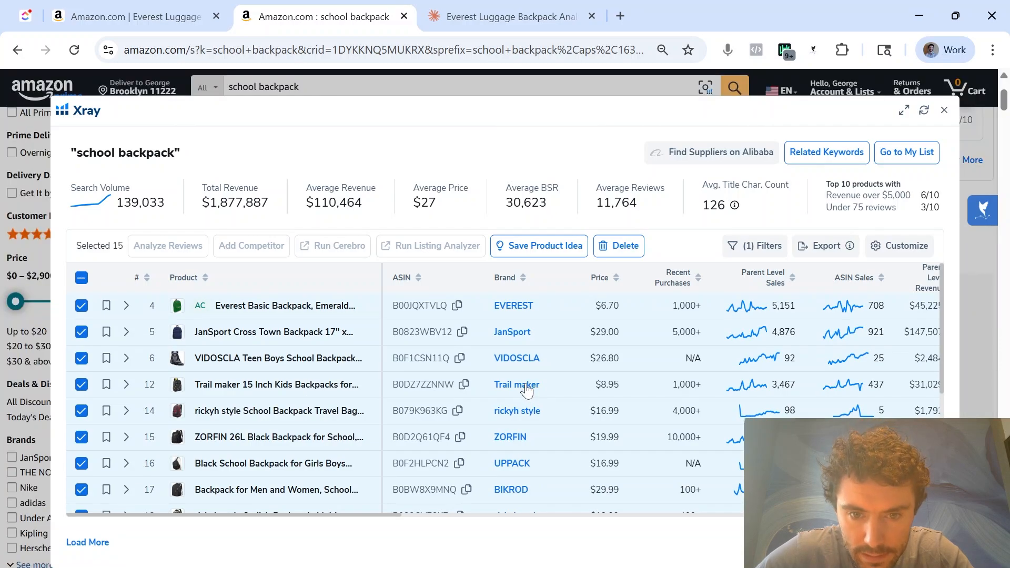
pyautogui.scroll(-5, 527, 389)
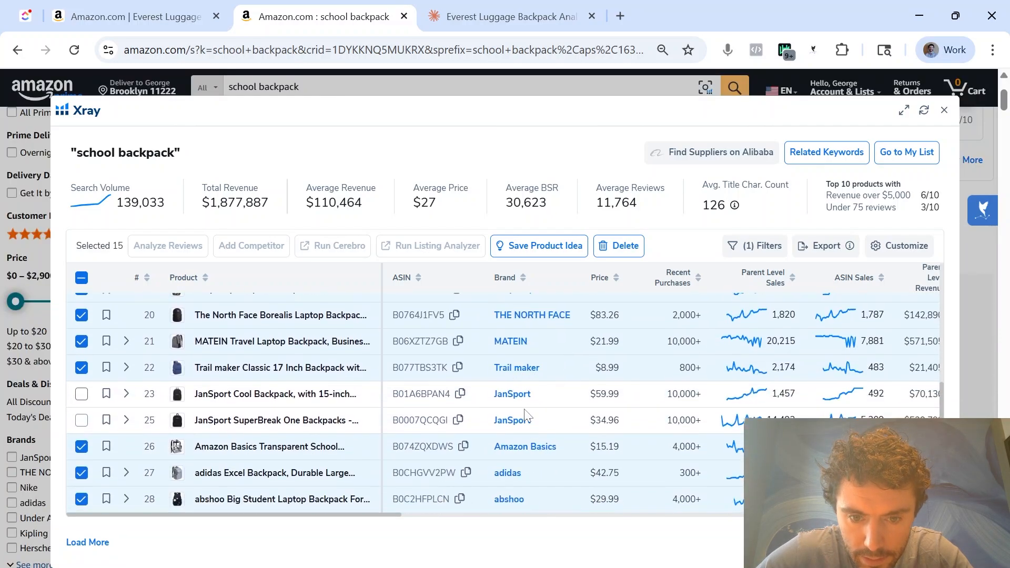
pyautogui.scroll(5, 528, 518)
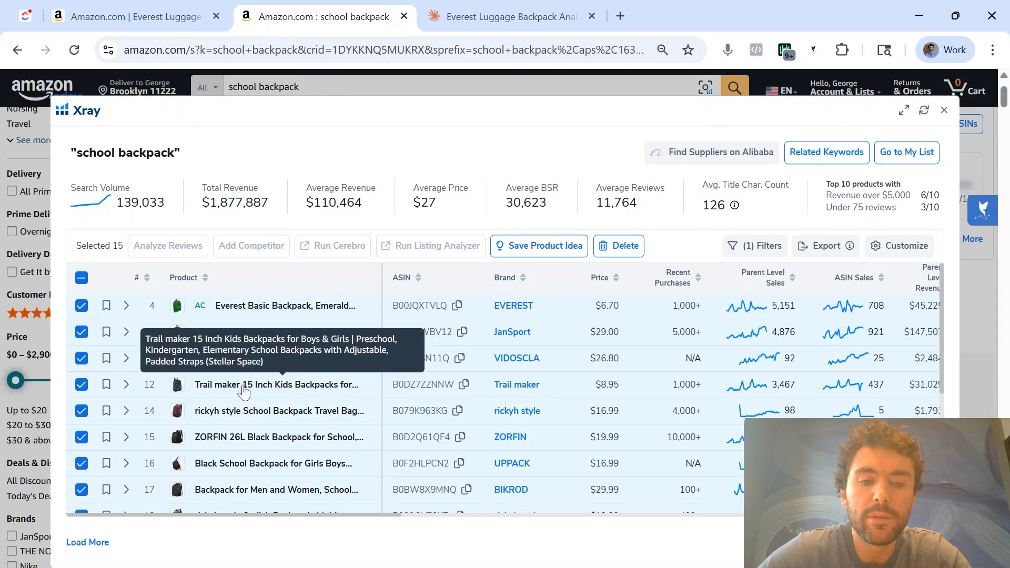
pyautogui.scroll(-3, 474, 392)
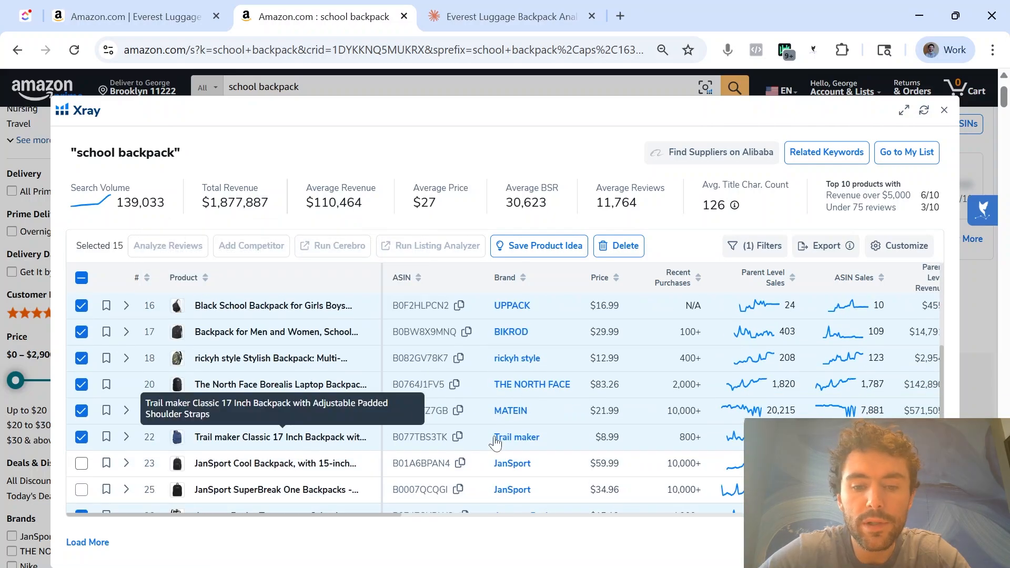
pyautogui.click(81, 438)
# Deselect The North Face Borealis laptop backpack and the MATEIN travel laptop backpack in the Xray results
pyautogui.scroll(-2, 455, 410)
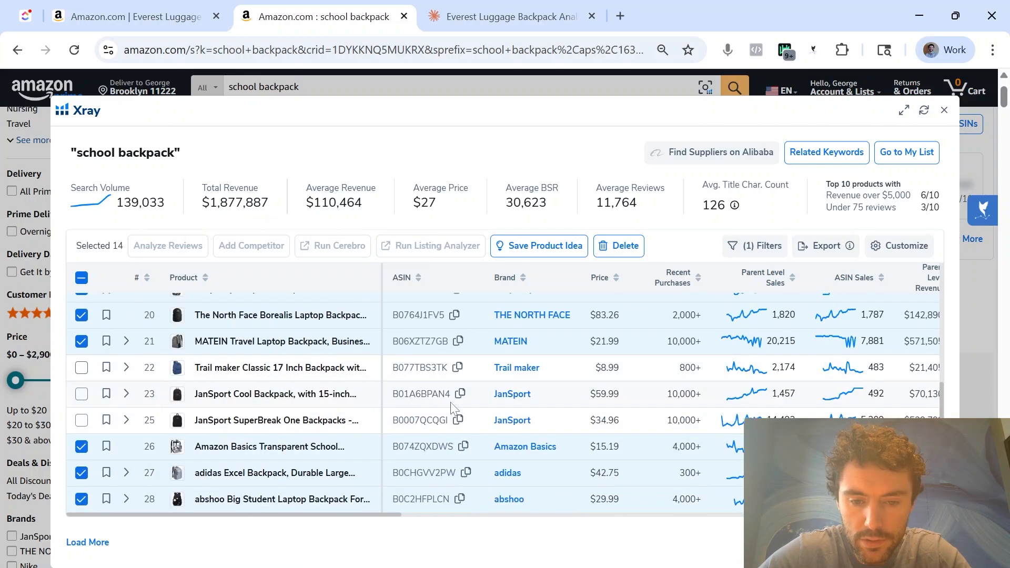
pyautogui.scroll(5, 456, 410)
pyautogui.scroll(-4, 547, 319)
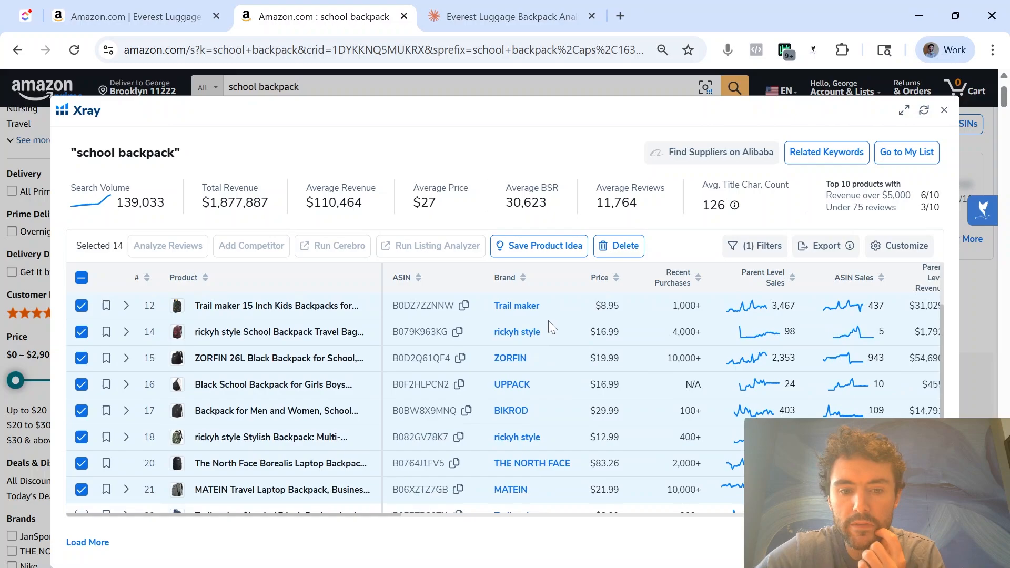
pyautogui.scroll(6, 553, 325)
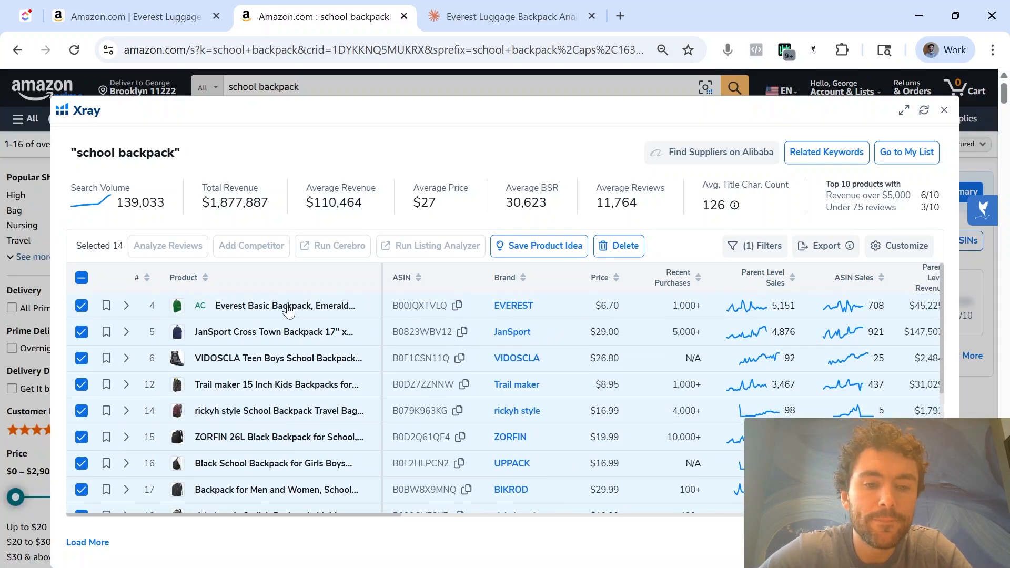
pyautogui.scroll(-2, 283, 496)
pyautogui.click(78, 466)
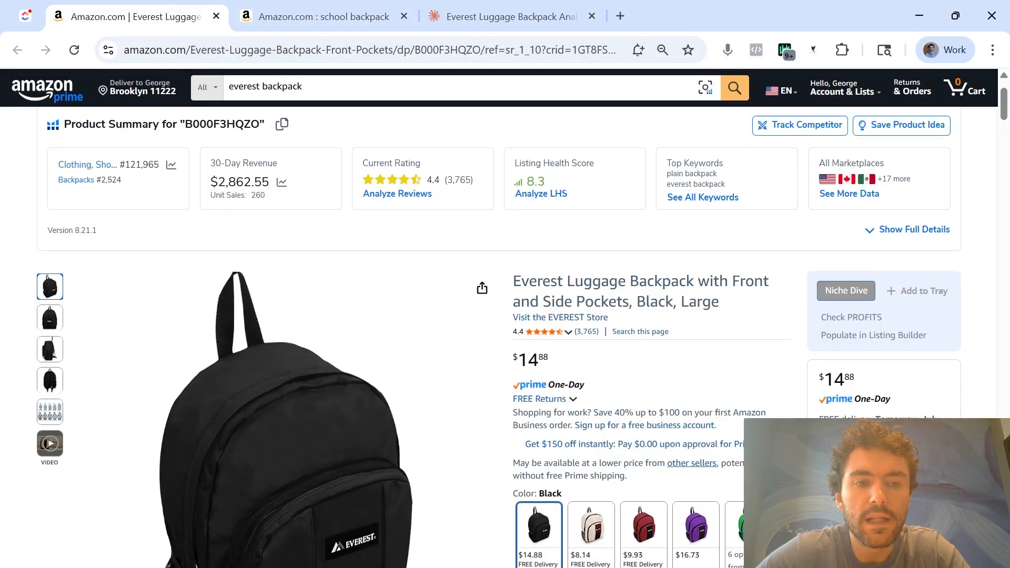
pyautogui.scroll(-3, 265, 376)
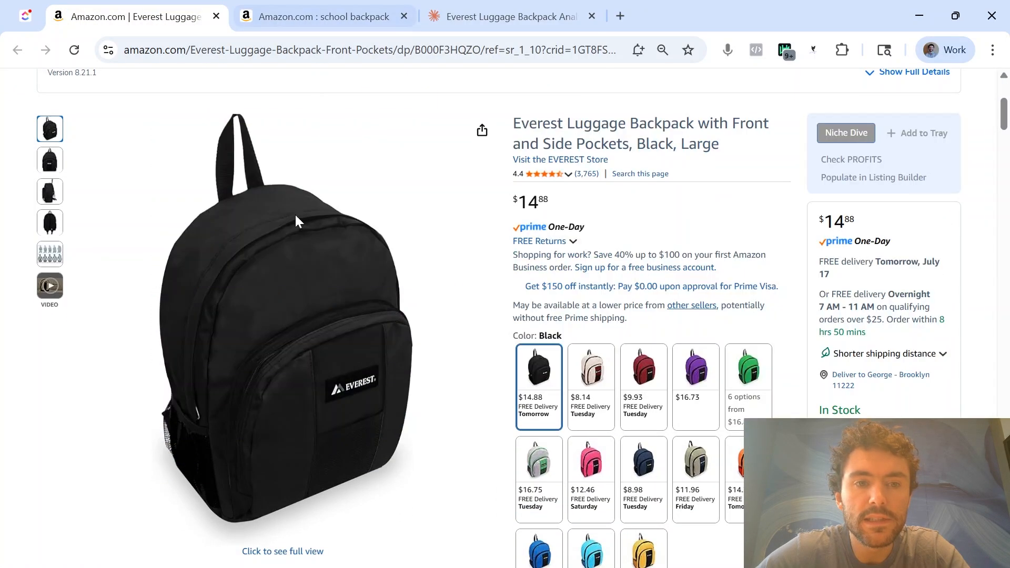
# Return to the Xray results and deselect the adidas Excel and abshoo Big Student backpacks
pyautogui.click(323, 17)
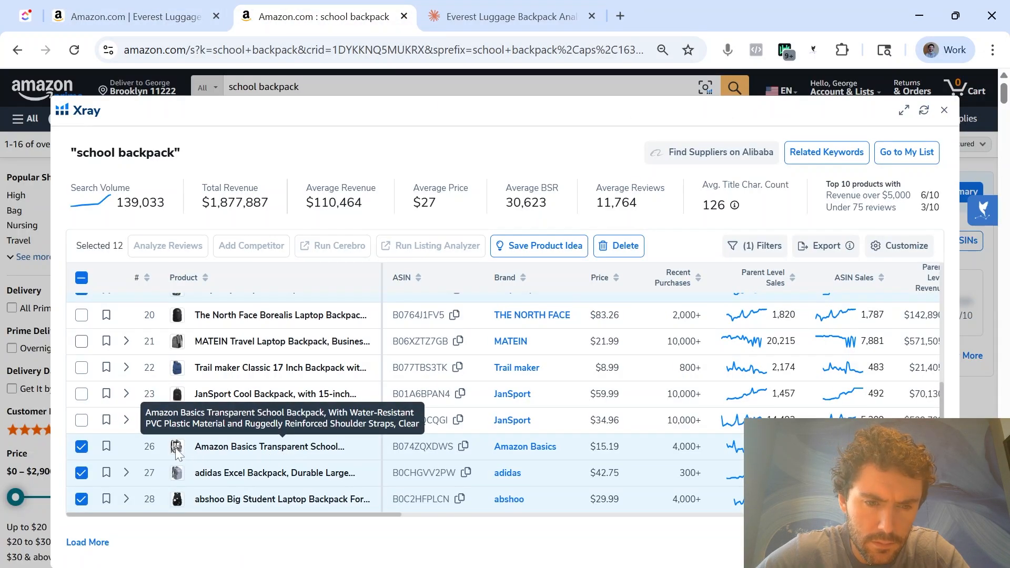
pyautogui.moveTo(178, 449)
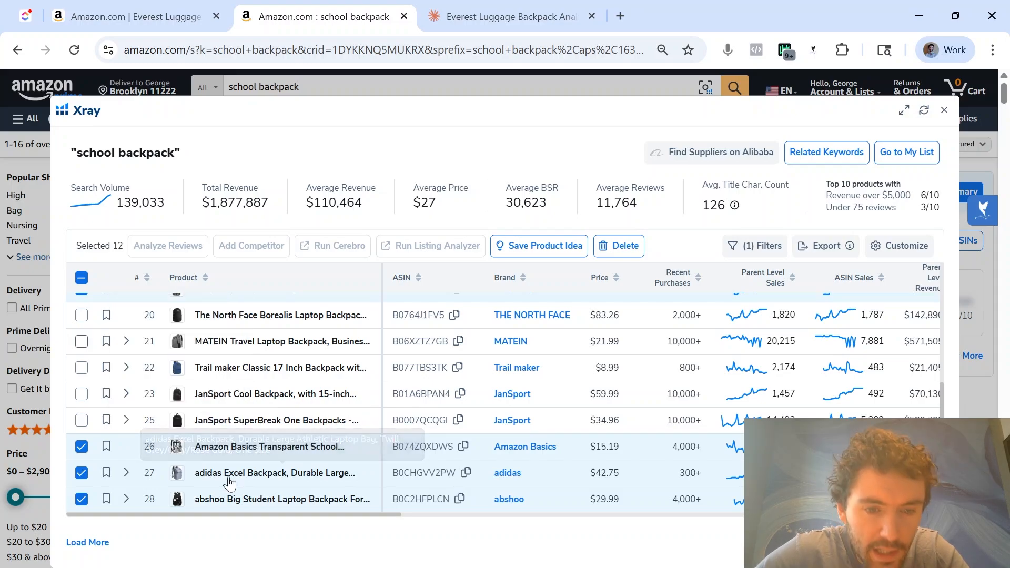
pyautogui.click(81, 473)
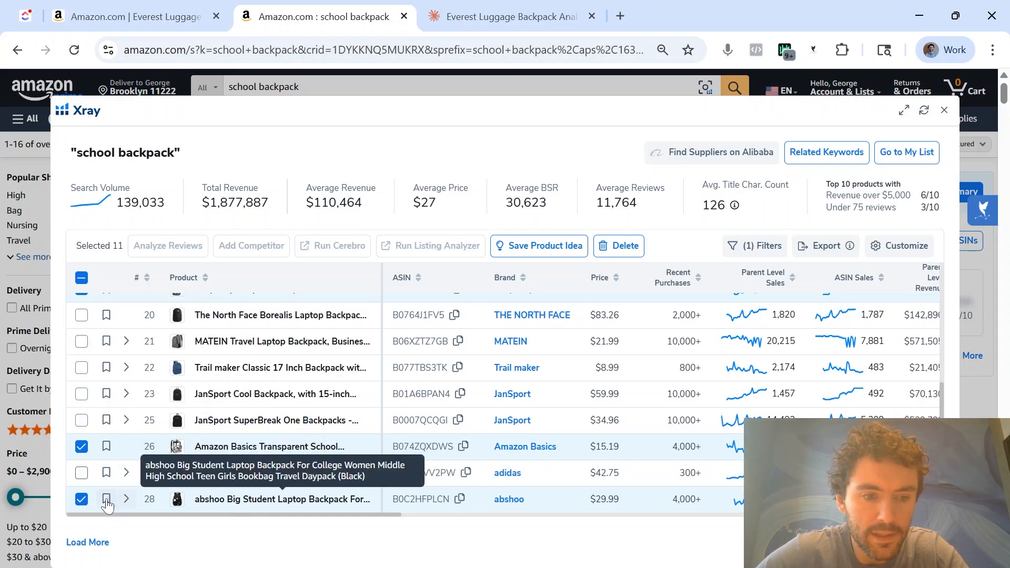
pyautogui.click(81, 498)
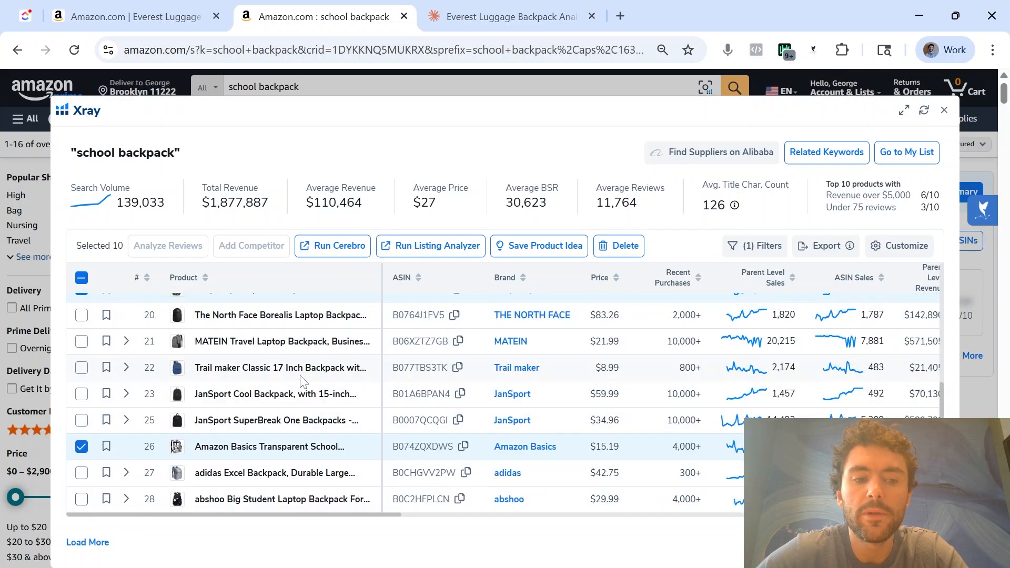
# Review the remaining competitor selection and run Cerebro on the ten selected products
pyautogui.scroll(5, 337, 377)
pyautogui.scroll(-5, 535, 340)
pyautogui.scroll(5, 537, 344)
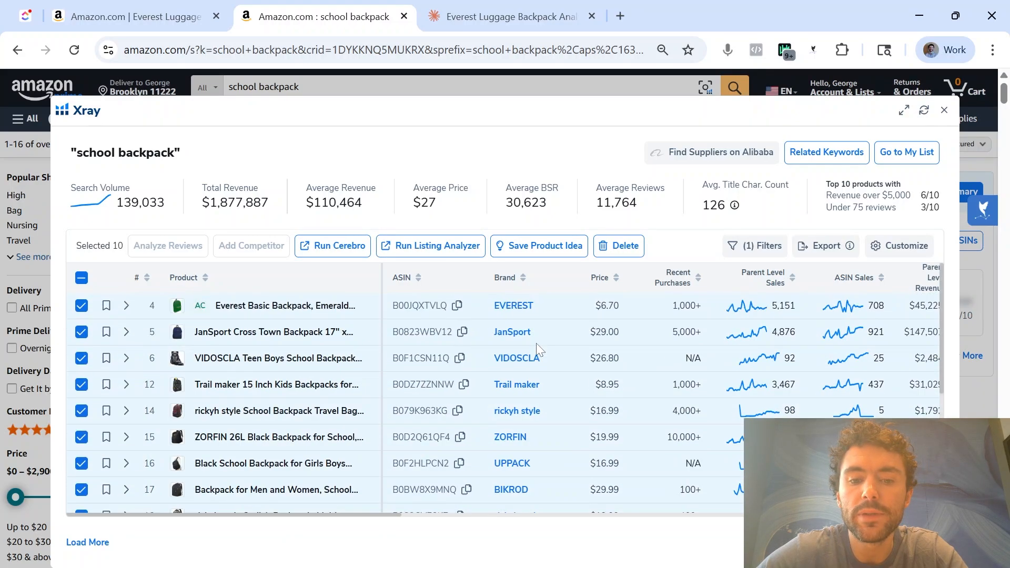
pyautogui.click(357, 248)
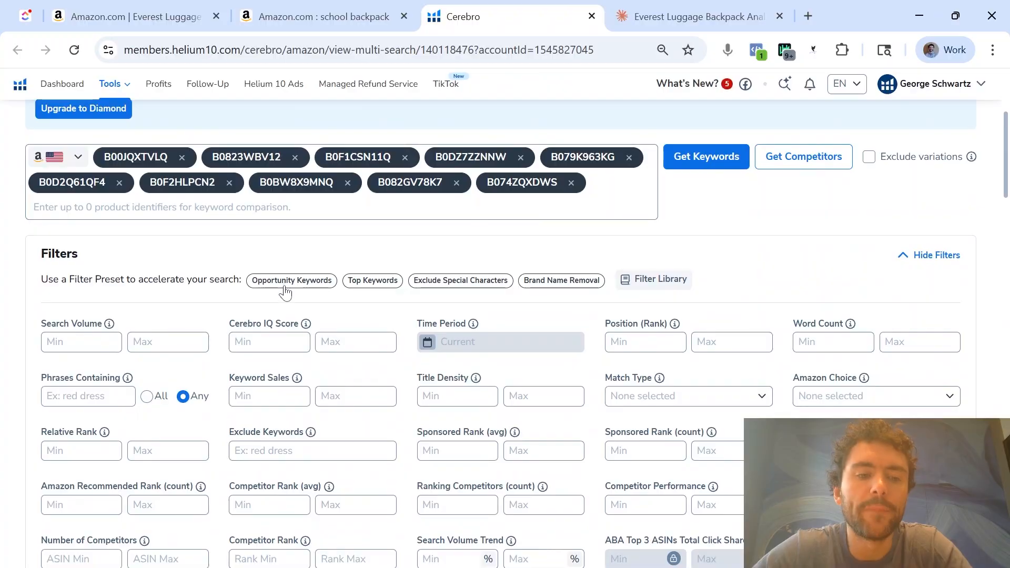
# Filter the Cerebro keywords to a minimum search volume of 300 and a minimum word count of 2
pyautogui.scroll(2, 289, 290)
pyautogui.scroll(-9, 289, 289)
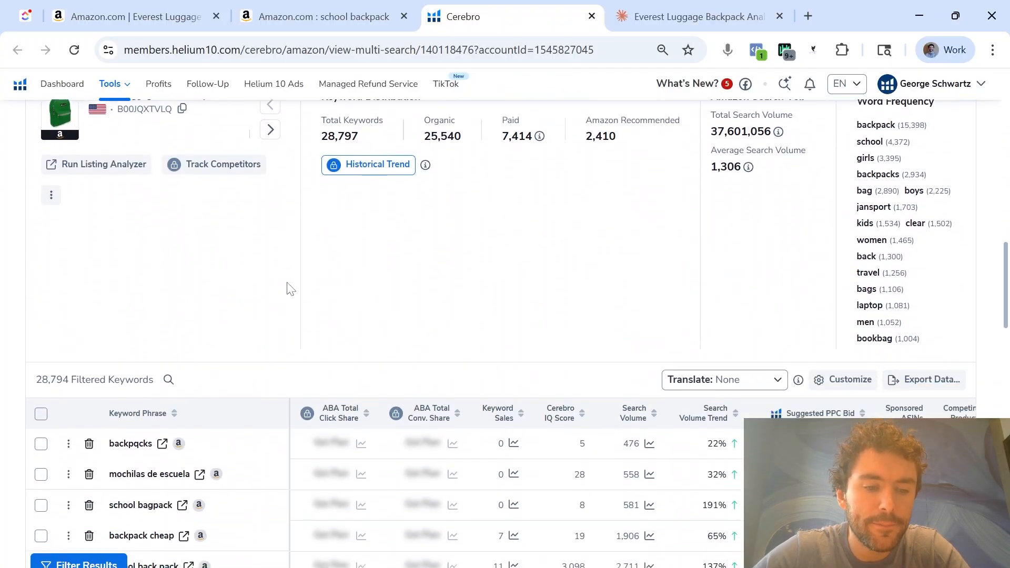
pyautogui.moveTo(71, 355); pyautogui.dragTo(154, 355)
pyautogui.scroll(9, 56, 354)
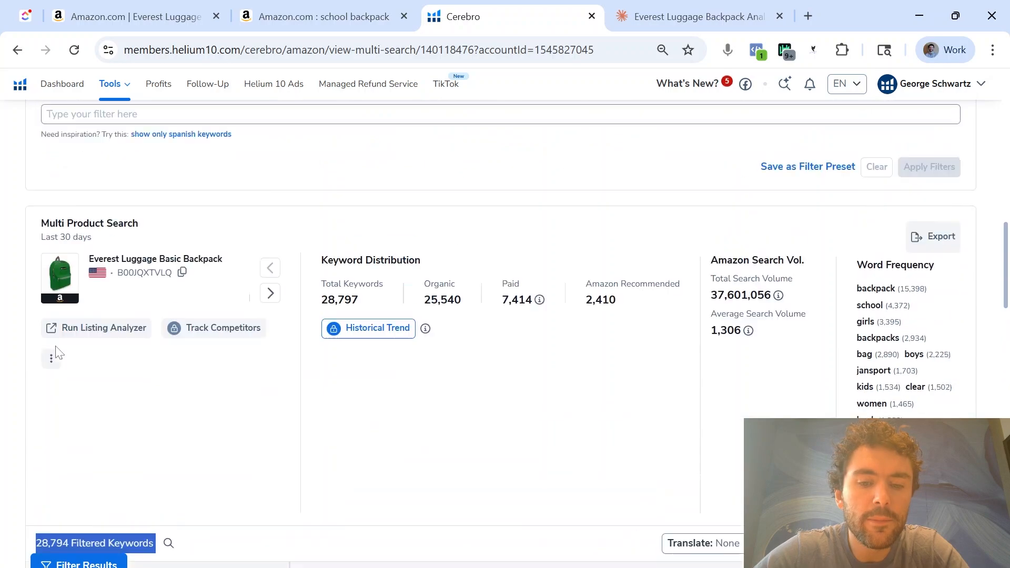
pyautogui.click(82, 264)
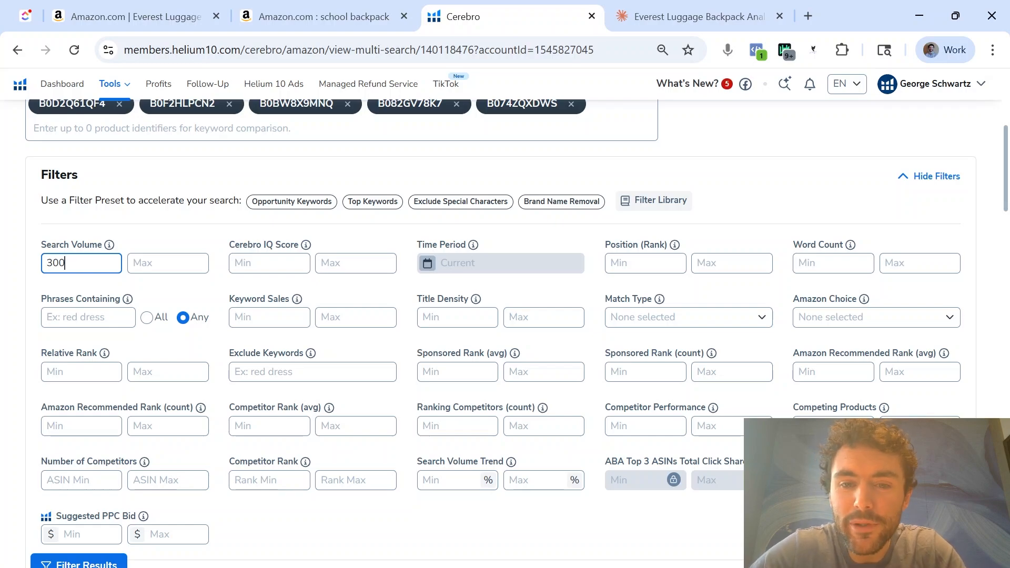
pyautogui.click(813, 266)
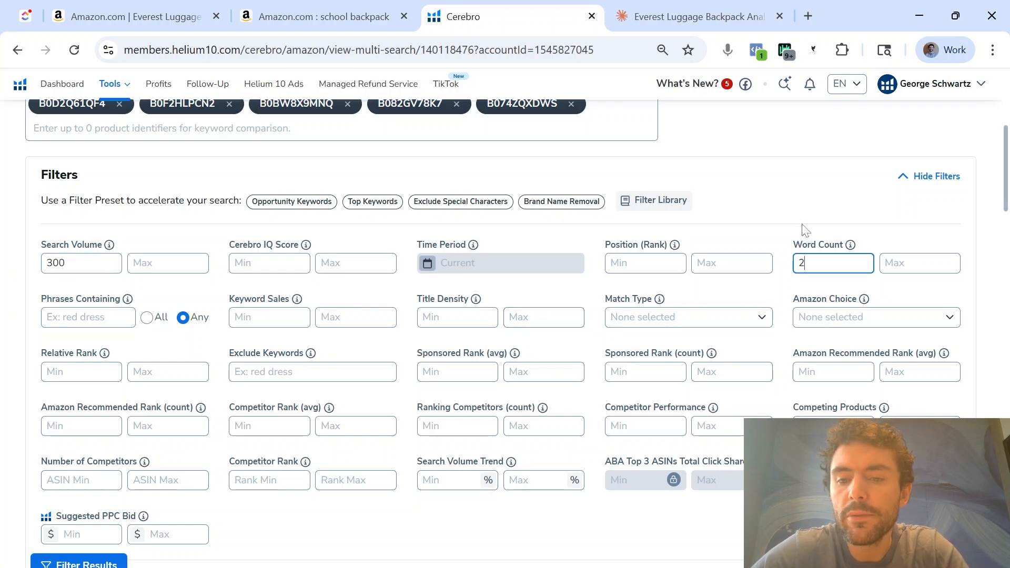
pyautogui.write('2')
pyautogui.scroll(-6, 794, 219)
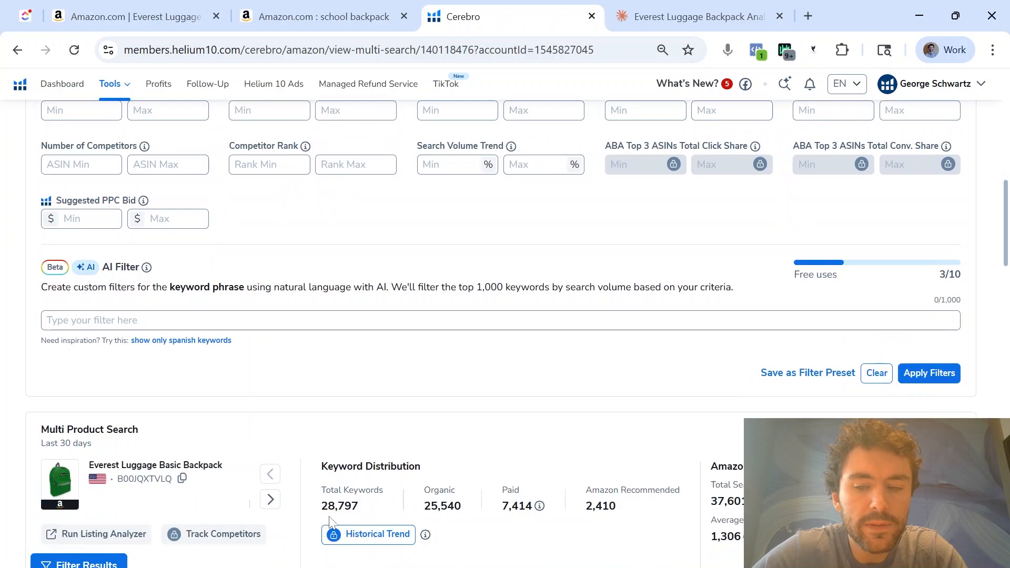
pyautogui.click(925, 374)
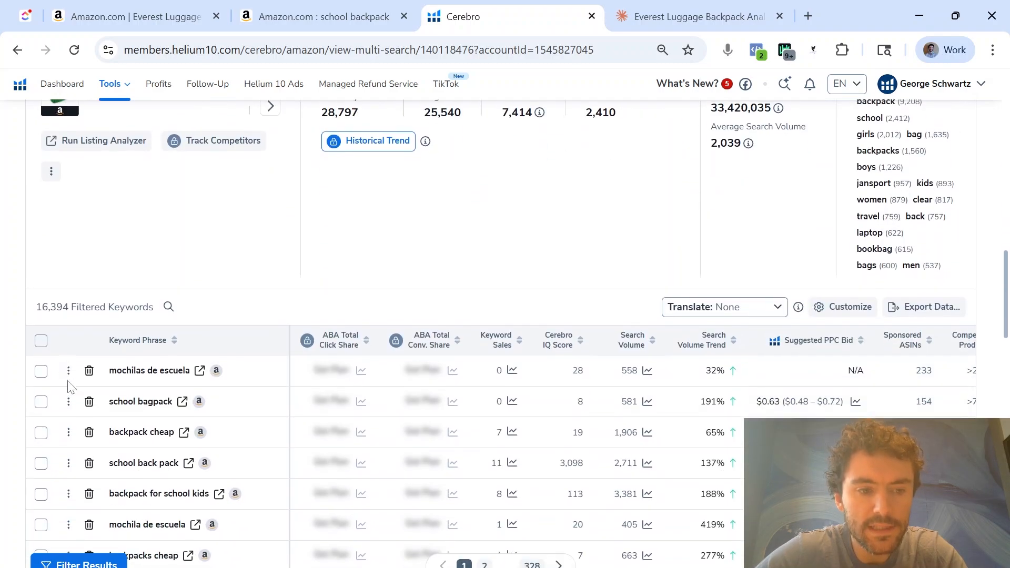
# Try narrowing the Cerebro keywords by a minimum keyword sales value
pyautogui.scroll(7, 74, 318)
pyautogui.click(270, 238)
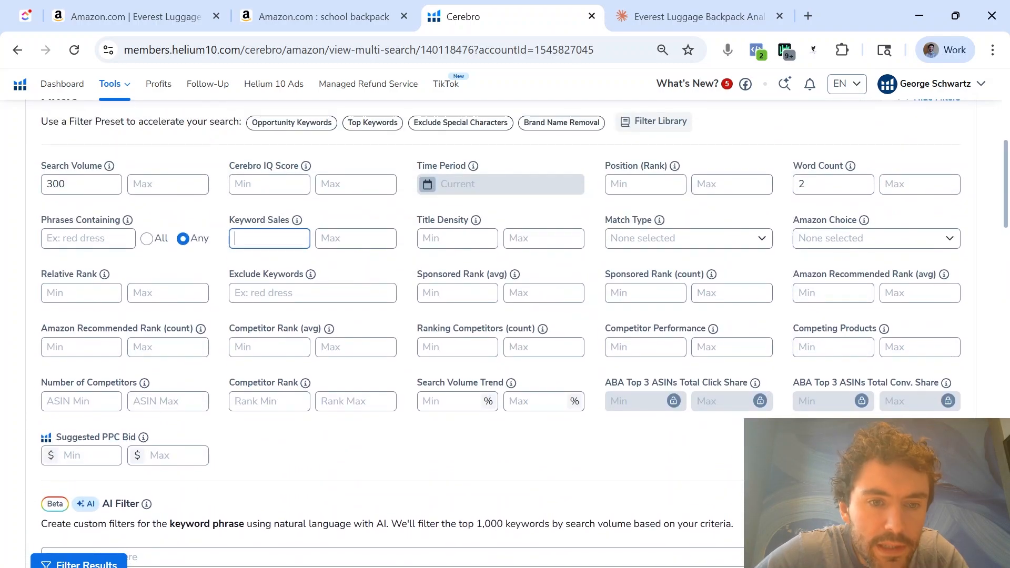
pyautogui.scroll(-3, 620, 310)
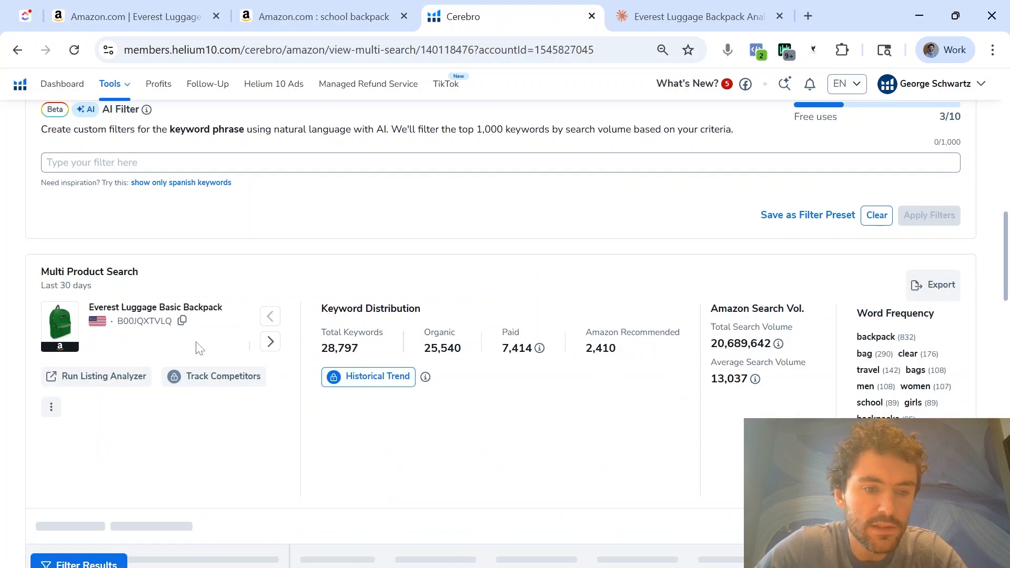
# Set the minimum keyword sales to 2 and apply the Cerebro filters
pyautogui.scroll(10, 400, 279)
pyautogui.doubleClick(263, 396)
pyautogui.write('2')
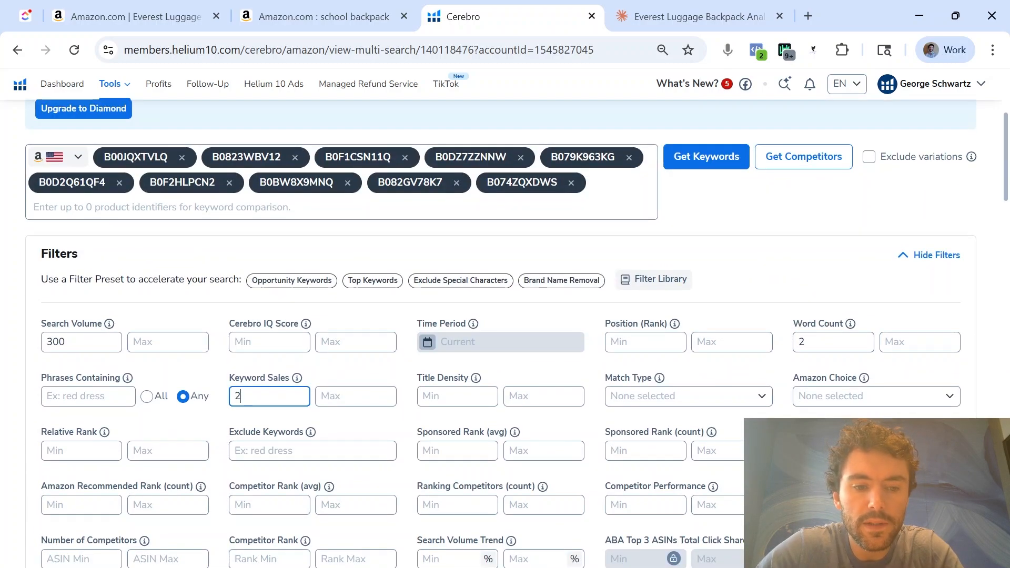
pyautogui.scroll(-5, 270, 396)
# Export the filtered Cerebro keywords as a CSV file
pyautogui.moveTo(44, 369); pyautogui.dragTo(51, 369)
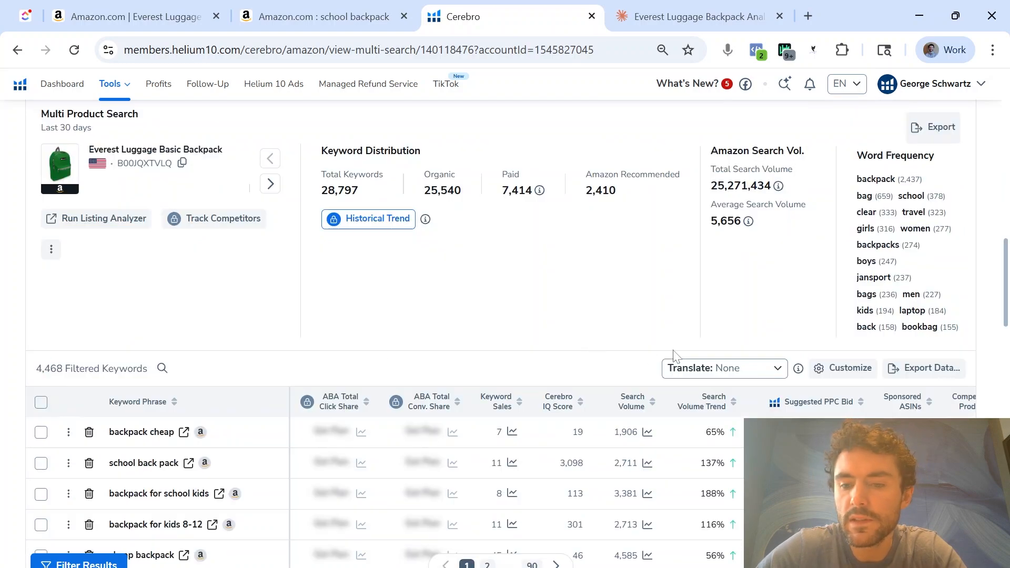
pyautogui.click(951, 375)
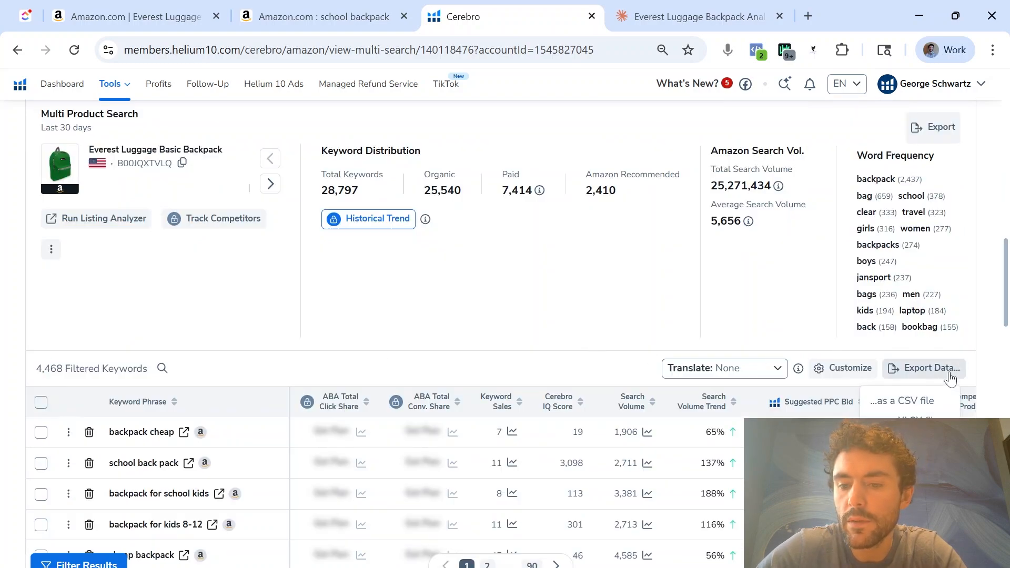
pyautogui.click(873, 404)
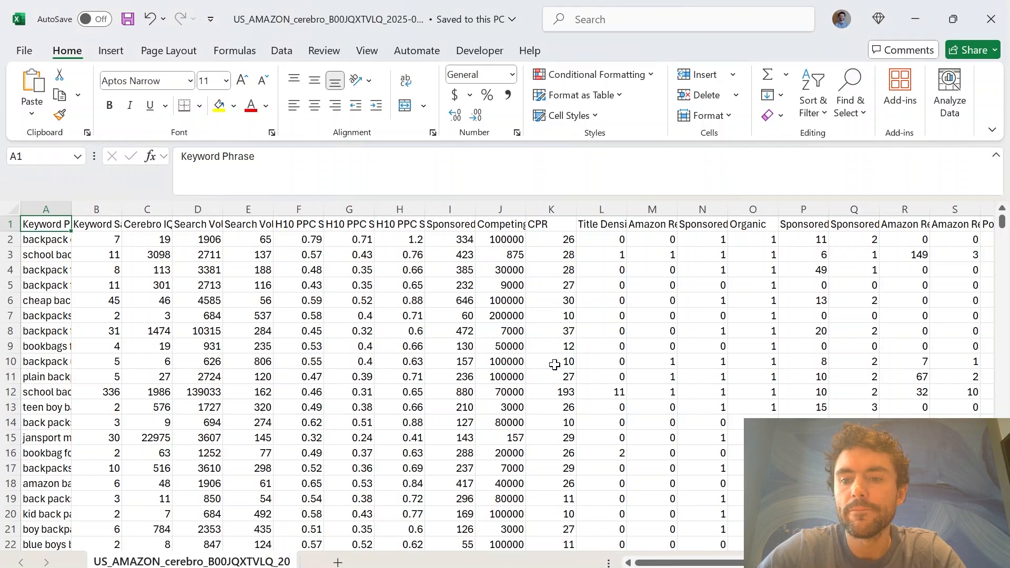
# Delete the Cerebro IQ Score column from the exported keyword spreadsheet in Excel, keeping Keyword Sales and Search Volume
pyautogui.moveTo(198, 346); pyautogui.dragTo(602, 377)
pyautogui.click(265, 290)
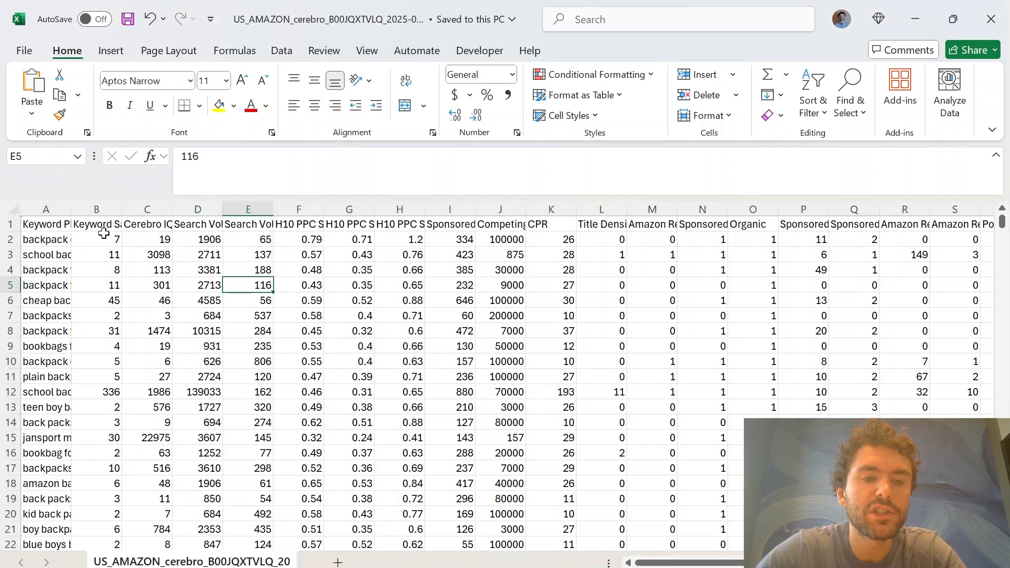
pyautogui.moveTo(552, 286); pyautogui.dragTo(755, 331)
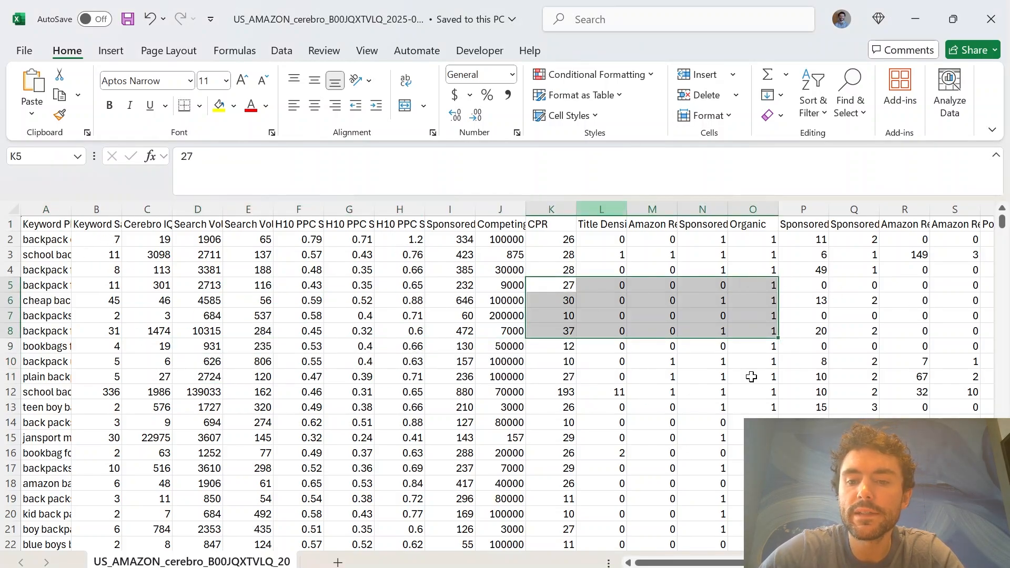
pyautogui.click(450, 316)
pyautogui.rightClick(158, 211)
pyautogui.click(205, 392)
pyautogui.click(147, 286)
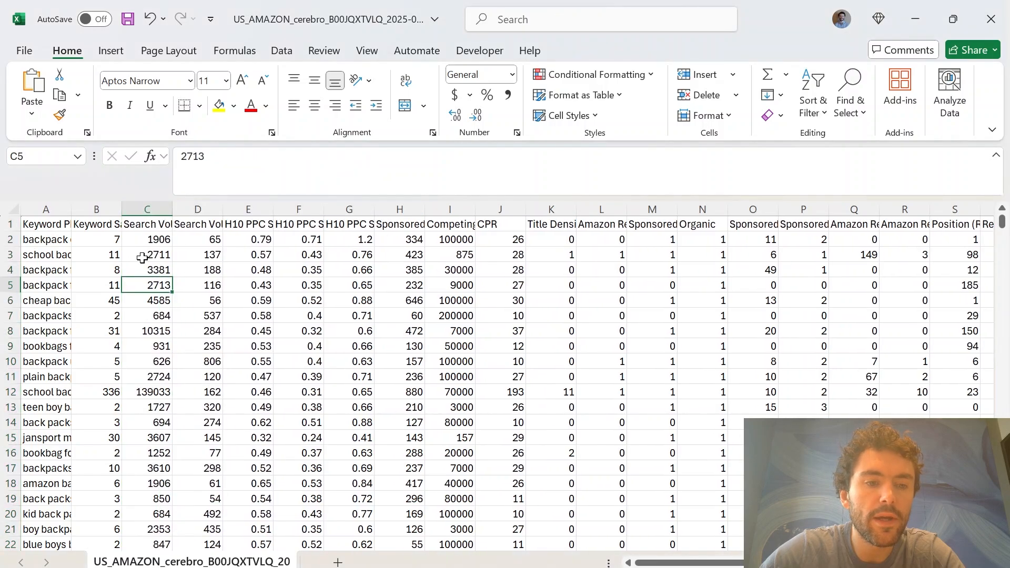
pyautogui.moveTo(109, 225); pyautogui.dragTo(129, 224)
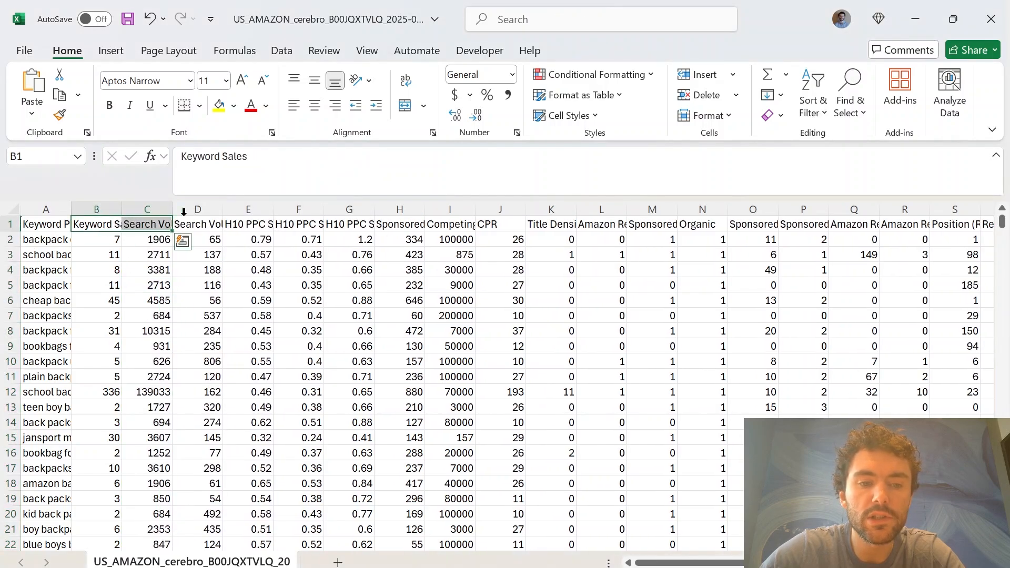
# Delete the columns between Search Volume and Position (Rank), and those between Position (Rank) and the first competitor ASIN column
pyautogui.moveTo(198, 209); pyautogui.dragTo(894, 213)
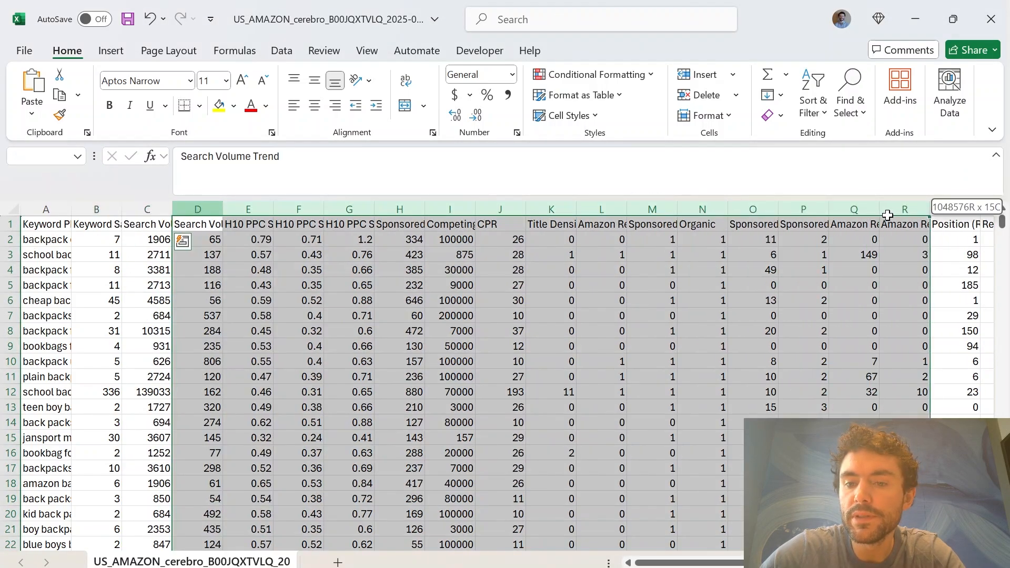
pyautogui.rightClick(894, 213)
pyautogui.click(769, 390)
pyautogui.moveTo(242, 211); pyautogui.dragTo(400, 211)
pyautogui.rightClick(400, 211)
pyautogui.click(429, 388)
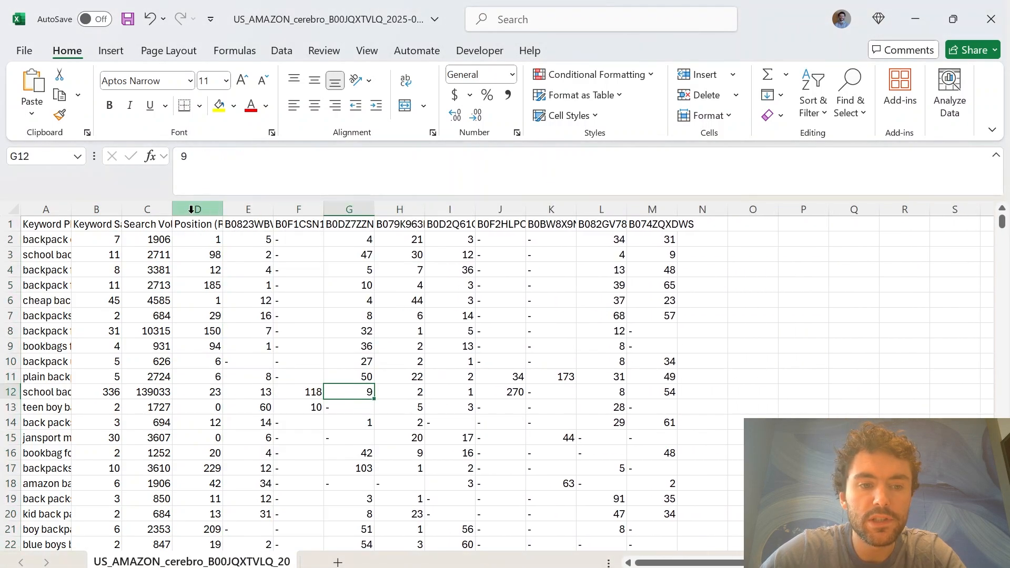
# Replace the Position (Rank) header in D1 with the ASIN B00JQXTVLQ from Cerebro, matching the destination formatting
pyautogui.click(182, 210)
pyautogui.click(300, 331)
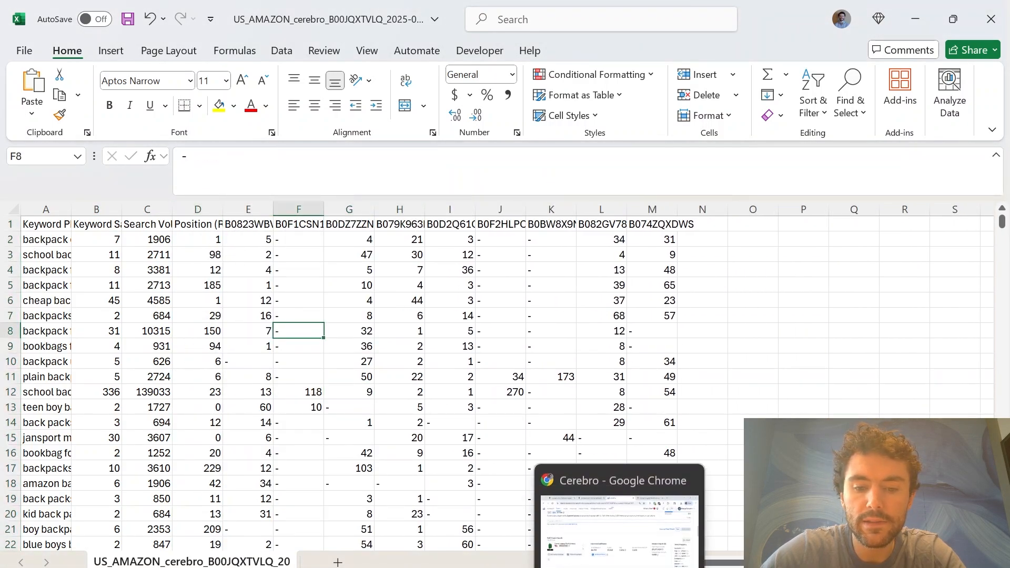
pyautogui.click(620, 567)
pyautogui.scroll(-1, 195, 400)
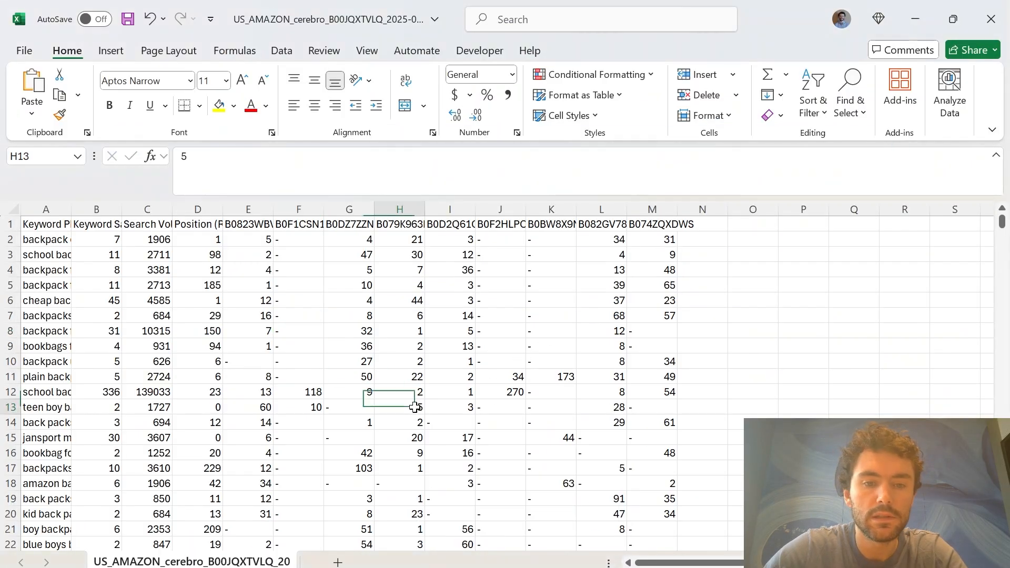
pyautogui.hotkey('alt', 'Tab')
pyautogui.click(212, 224)
pyautogui.write('B00JQXTVLQ')
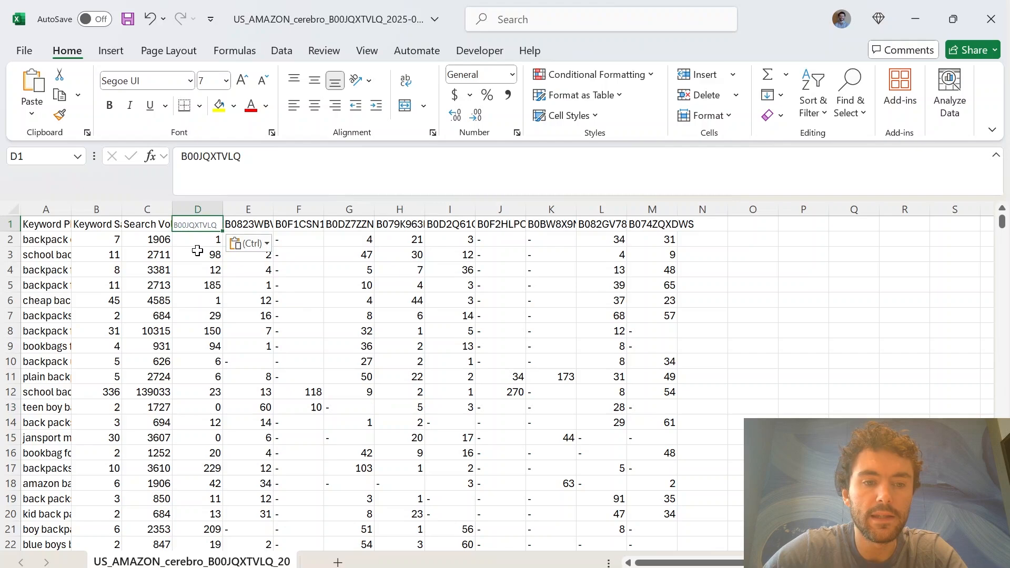
pyautogui.hotkey('ctrl', 'm')
# Copy the whole cleaned keyword table with headers and paste it at A13 in the RAW DATA sheet of the BRAND - ASIN - SEO (2) workbook
pyautogui.moveTo(47, 224); pyautogui.dragTo(647, 231)
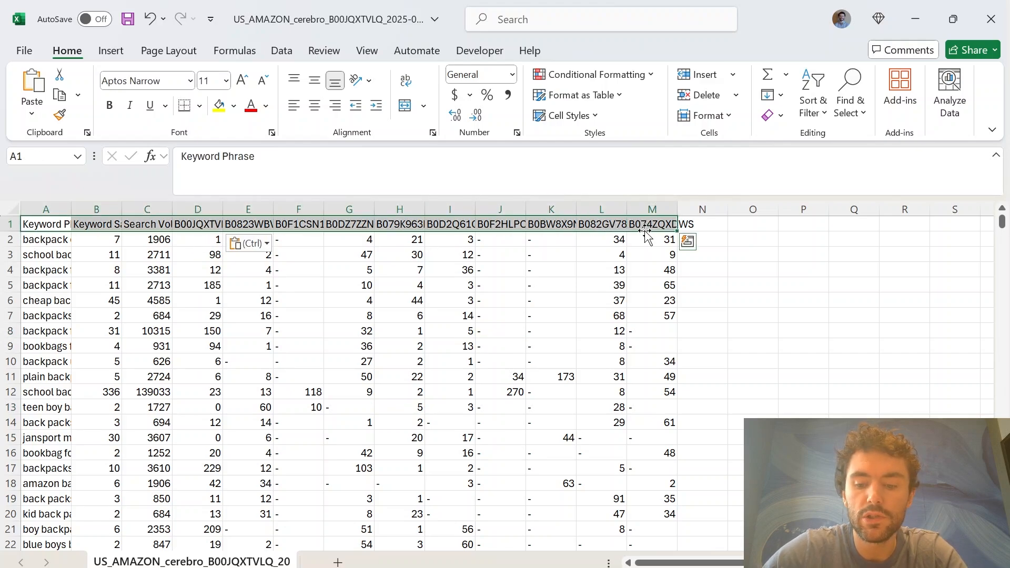
pyautogui.hotkey('ctrl', 'shift', 'Down')
pyautogui.hotkey('ctrl', 'c')
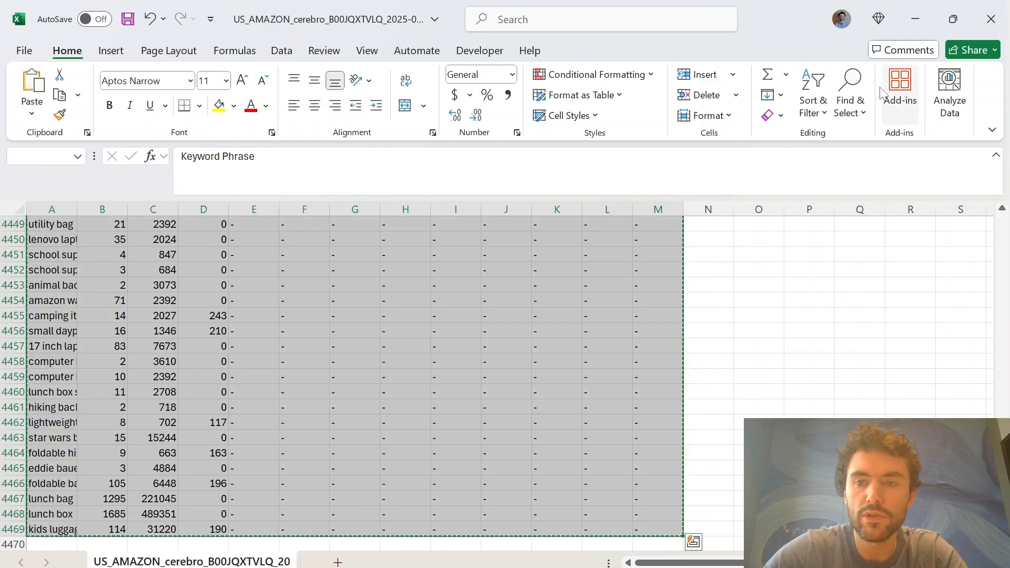
pyautogui.hotkey('alt', 'Tab')
pyautogui.hotkey('ctrl', 'v')
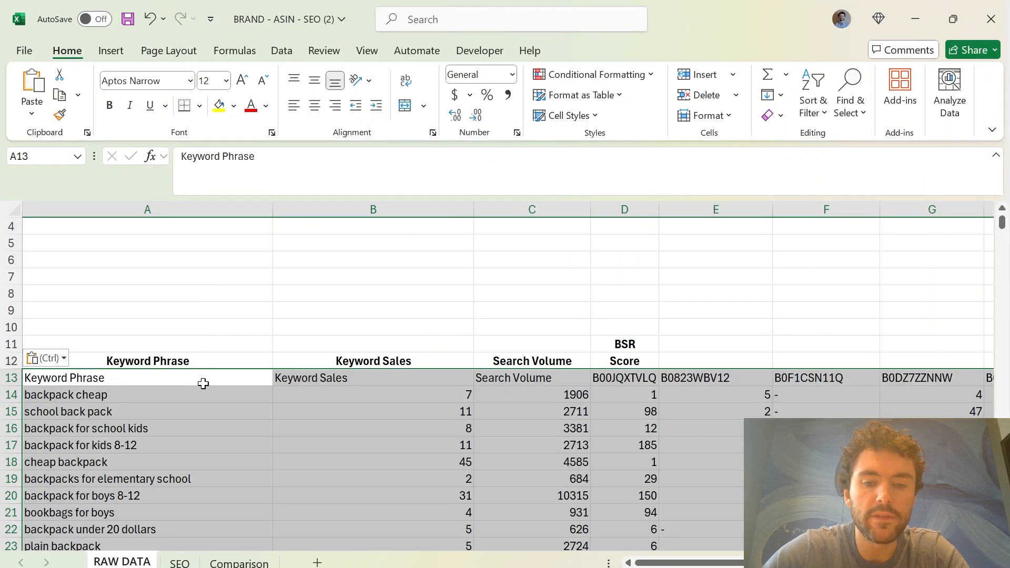
# Clear the duplicate Keyword Phrase, Keyword Sales and Search Volume headers from A13:C13
pyautogui.moveTo(179, 378); pyautogui.dragTo(339, 377)
pyautogui.press('Delete')
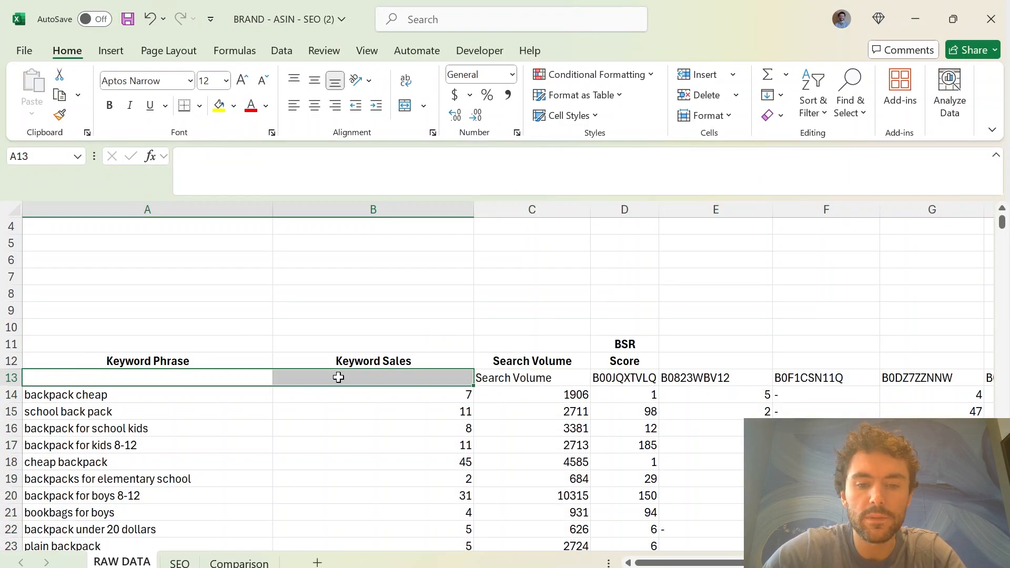
pyautogui.click(545, 381)
pyautogui.press('Delete')
# Move the keyword phrase, sales and search volume data up one row so it starts at A13, directly below the headers
pyautogui.click(136, 394)
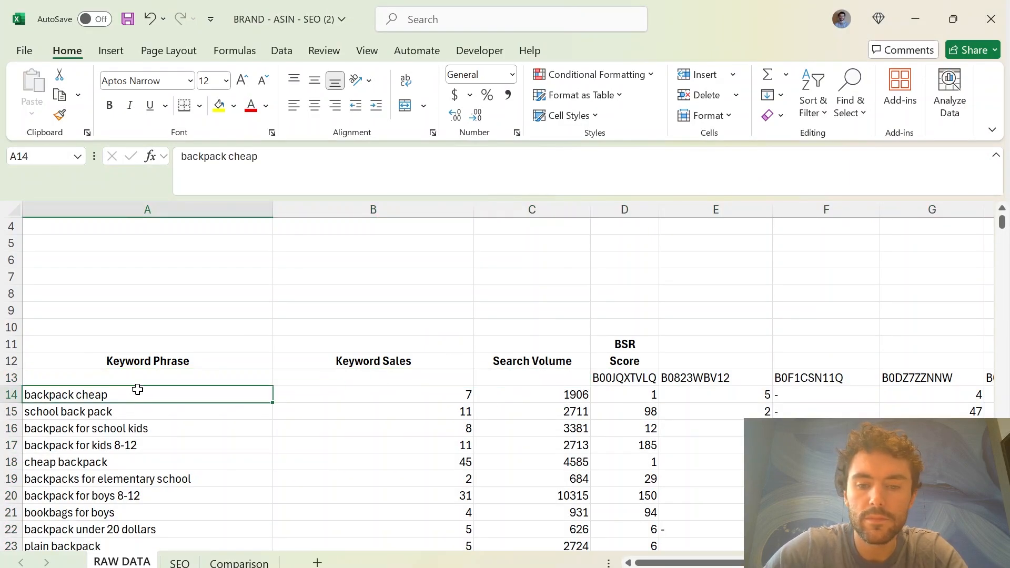
pyautogui.moveTo(203, 394); pyautogui.dragTo(514, 394)
pyautogui.hotkey('ctrl', 'shift', 'Down')
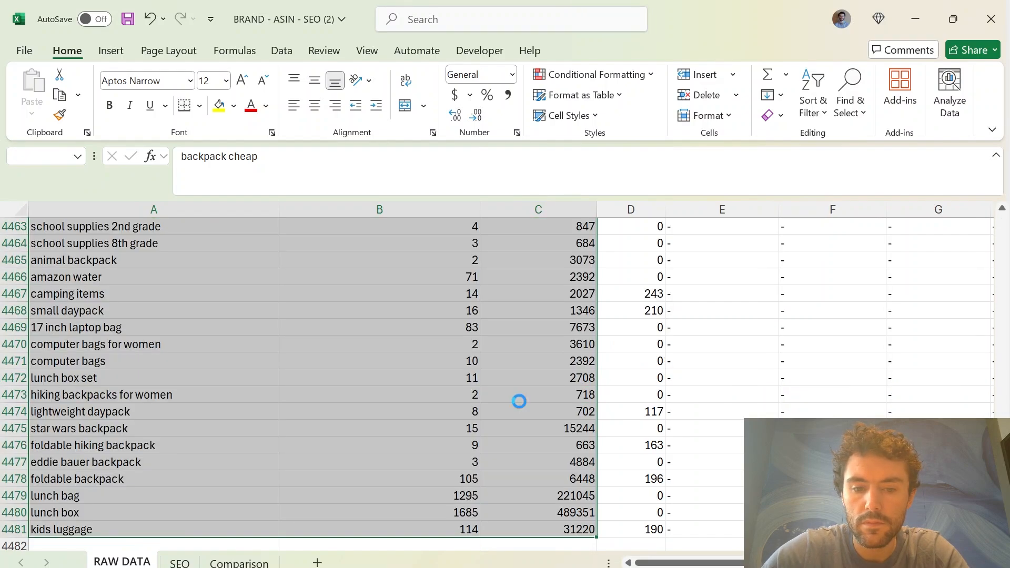
pyautogui.hotkey('ctrl', 'BackSpace')
pyautogui.hotkey('ctrl', 'c')
pyautogui.click(228, 361)
pyautogui.hotkey('ctrl', 'v')
pyautogui.click(532, 310)
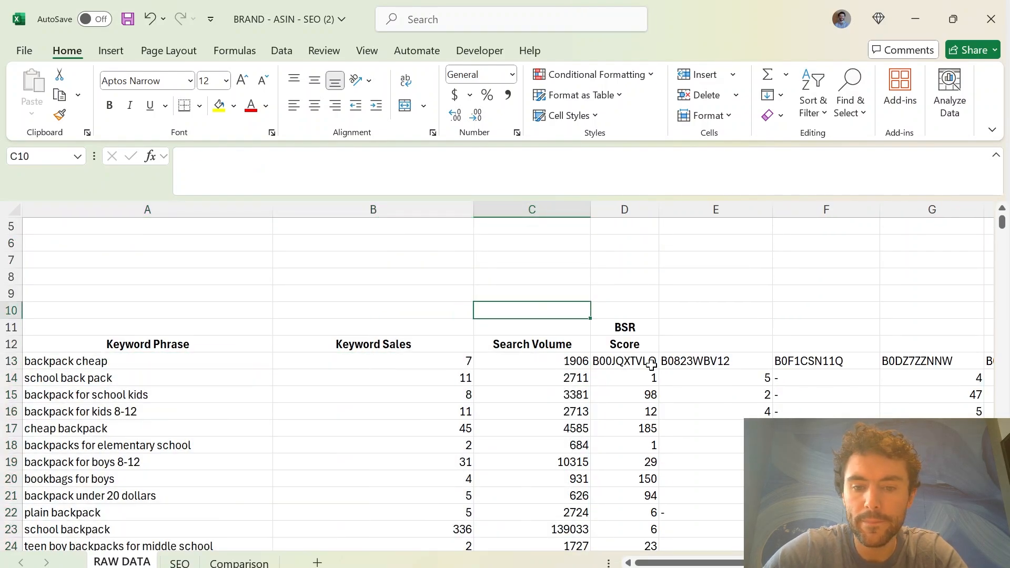
# Move the block of ASIN headers and ranks from D13 to E12, leaving the BSR Score column free
pyautogui.moveTo(625, 361); pyautogui.dragTo(911, 361)
pyautogui.hotkey('ctrl', 'shift', 'Right')
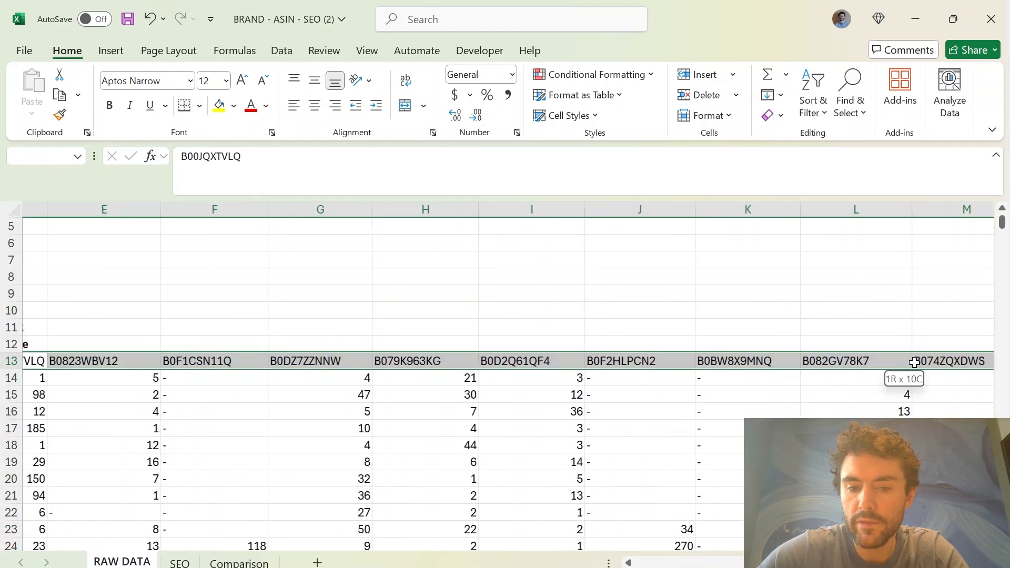
pyautogui.hotkey('ctrl', 'shift', 'Down')
pyautogui.hotkey('ctrl', 'BackSpace')
pyautogui.hotkey('ctrl', 'c')
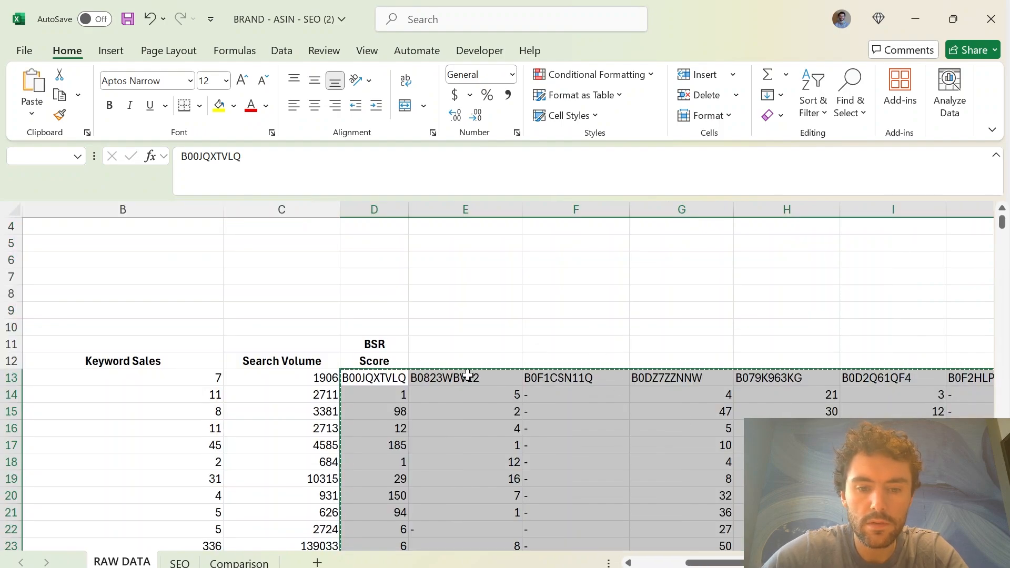
pyautogui.click(466, 362)
pyautogui.hotkey('ctrl', 'v')
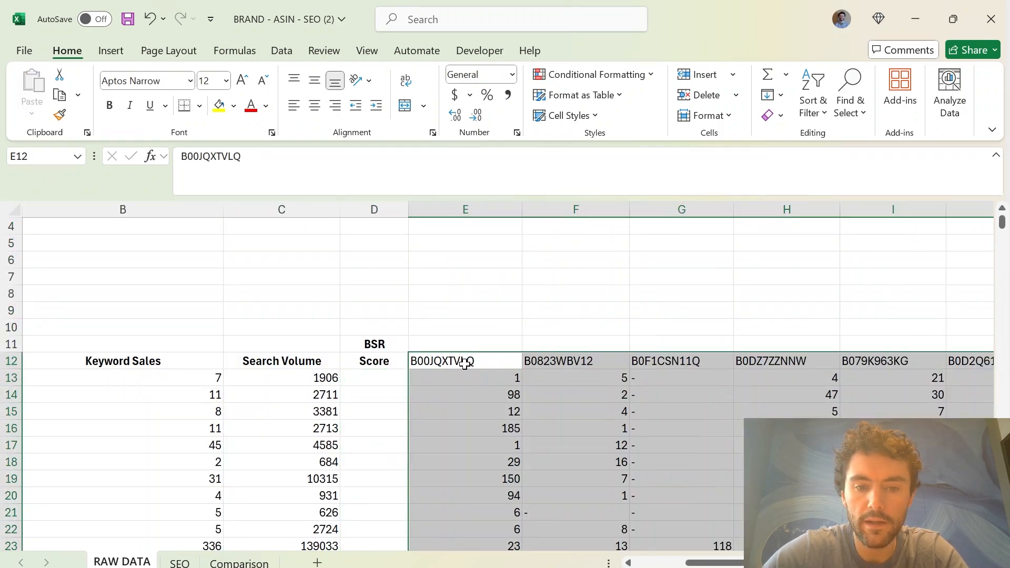
pyautogui.click(419, 397)
pyautogui.moveTo(248, 382); pyautogui.dragTo(13, 383)
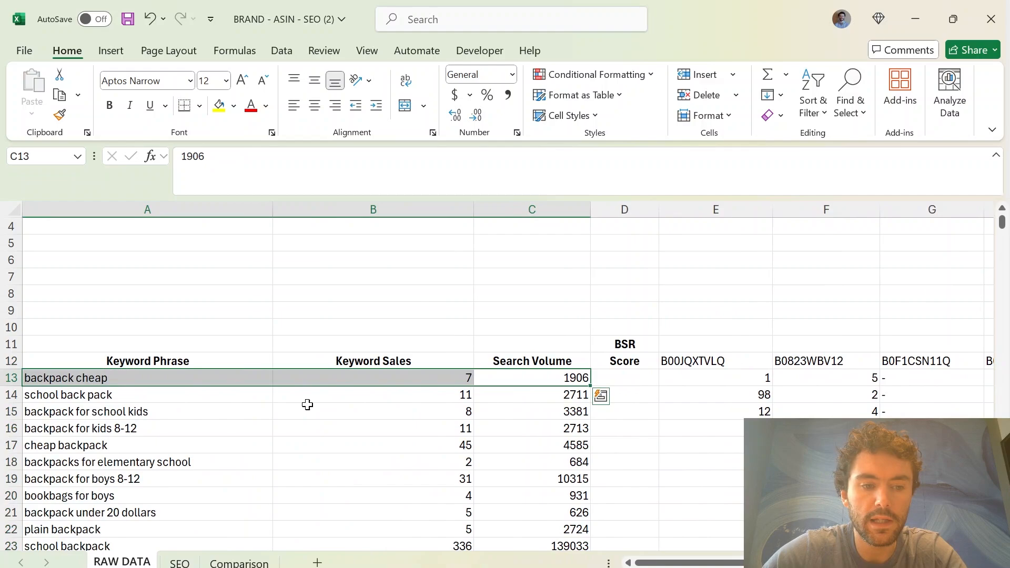
pyautogui.click(306, 406)
pyautogui.moveTo(221, 382); pyautogui.dragTo(445, 375)
pyautogui.click(620, 392)
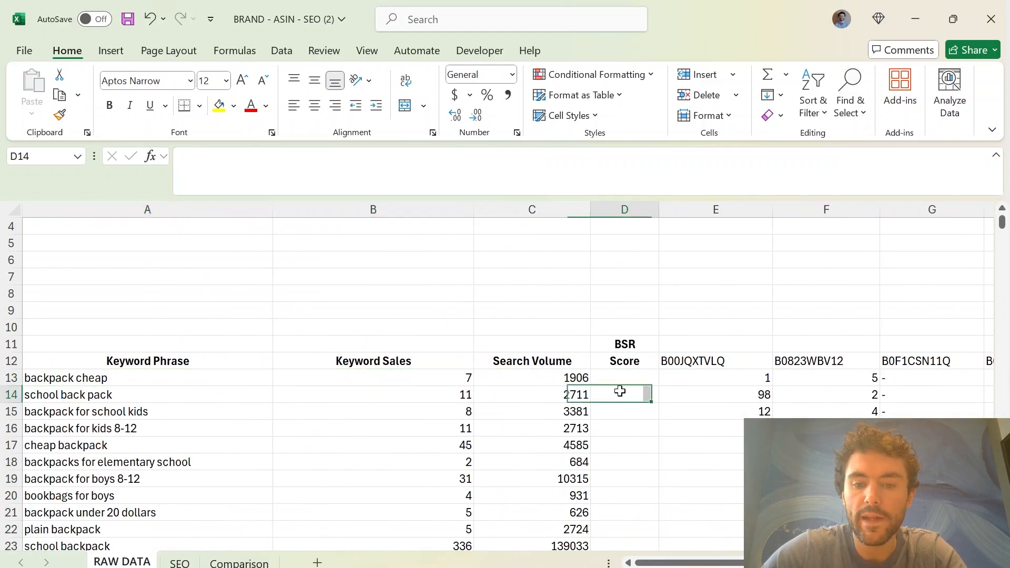
# Enter =COUNTIFS(E13:N13,">1", E13:N13,"<=30") in D13 and fill it down the BSR Score column for all keywords
pyautogui.click(636, 377)
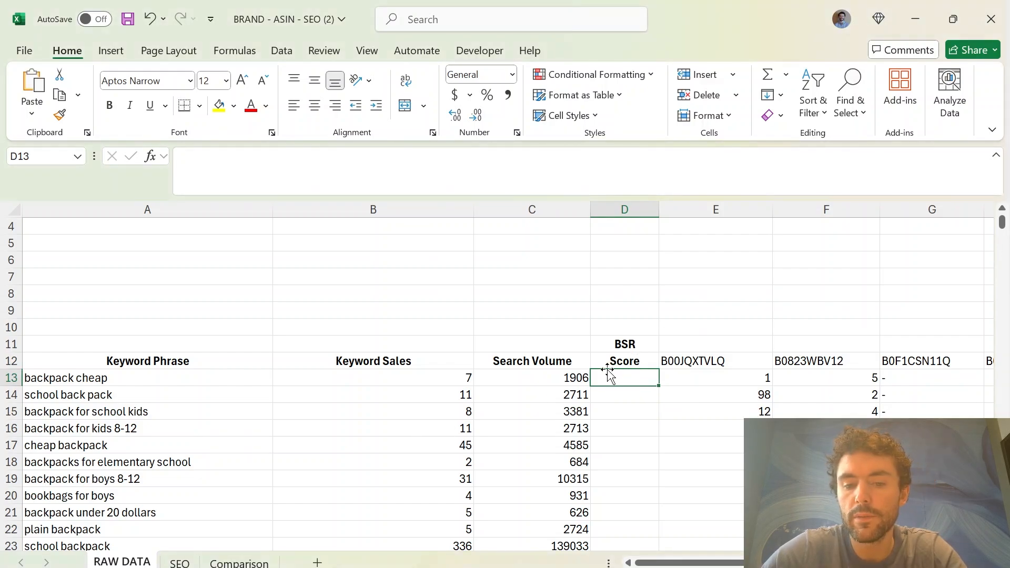
pyautogui.hotkey('ctrl', 'v')
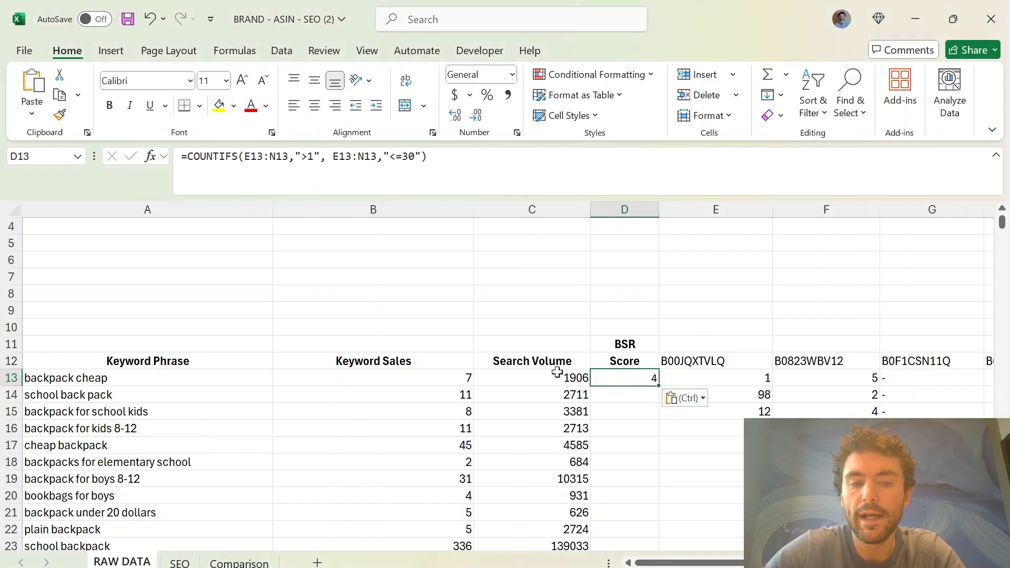
pyautogui.click(118, 389)
pyautogui.moveTo(158, 377); pyautogui.dragTo(865, 373)
pyautogui.click(646, 379)
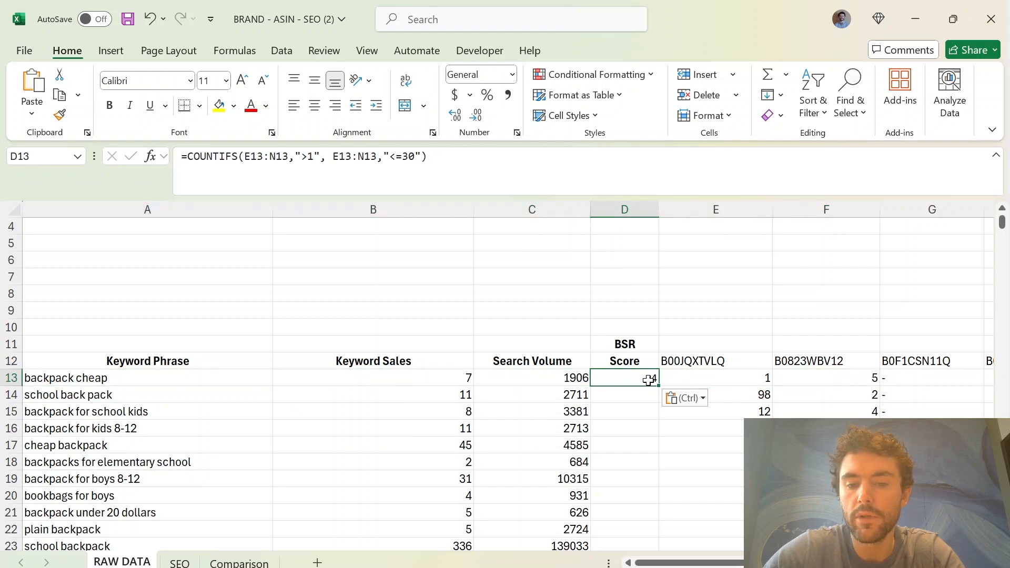
pyautogui.doubleClick(659, 390)
pyautogui.scroll(-4, 636, 403)
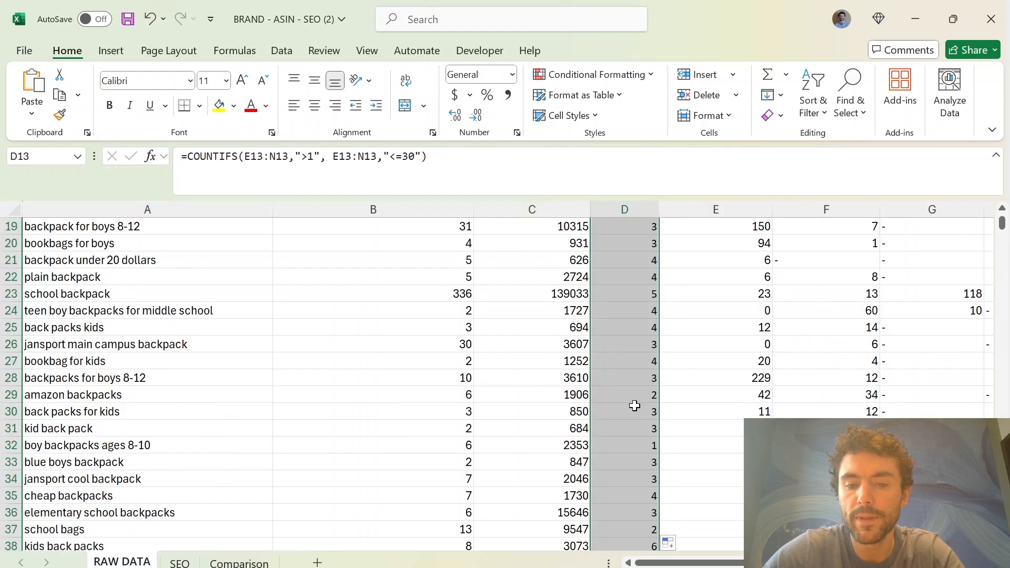
pyautogui.scroll(5, 507, 406)
pyautogui.click(564, 310)
pyautogui.hotkey('ctrl', 'v')
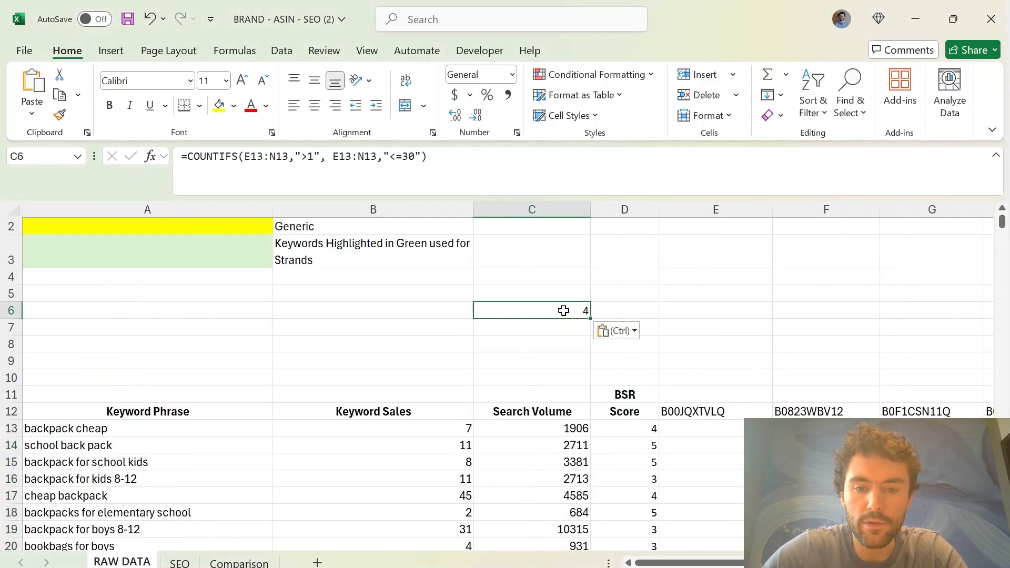
pyautogui.moveTo(437, 160); pyautogui.dragTo(172, 188)
pyautogui.press('BackSpace')
pyautogui.click(373, 377)
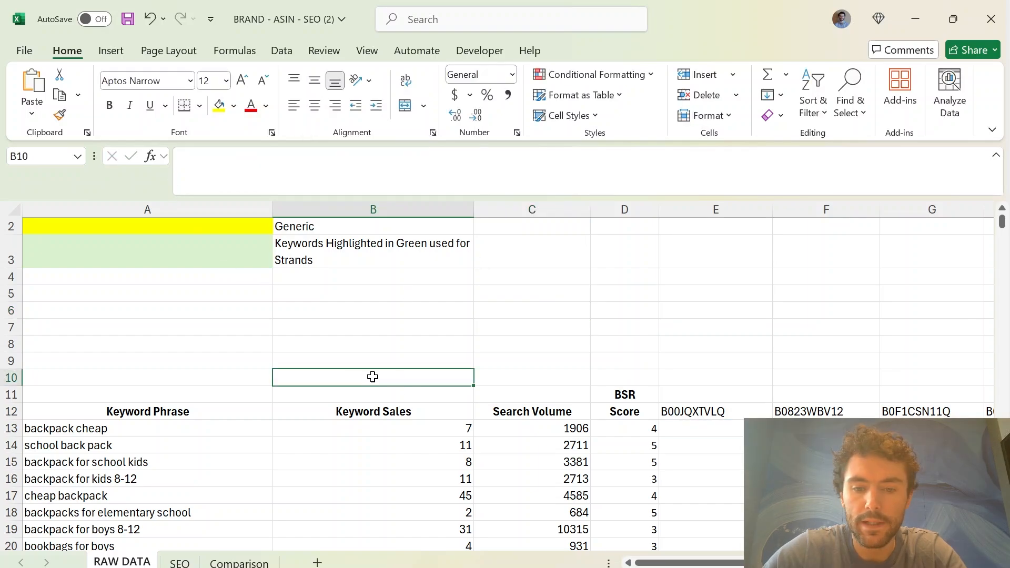
# Add filters to the keyword table's row 12 headers and sort the table by BSR Score from largest to smallest
pyautogui.click(165, 416)
pyautogui.hotkey('ctrl', 'shift', 'Right')
pyautogui.hotkey('ctrl', 'shift', 'Down')
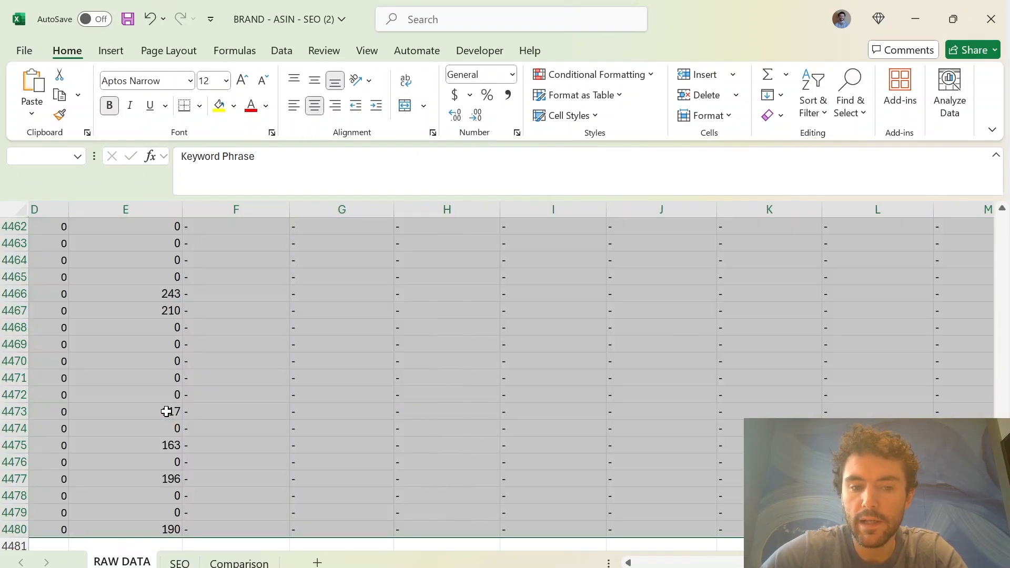
pyautogui.click(813, 111)
pyautogui.click(830, 207)
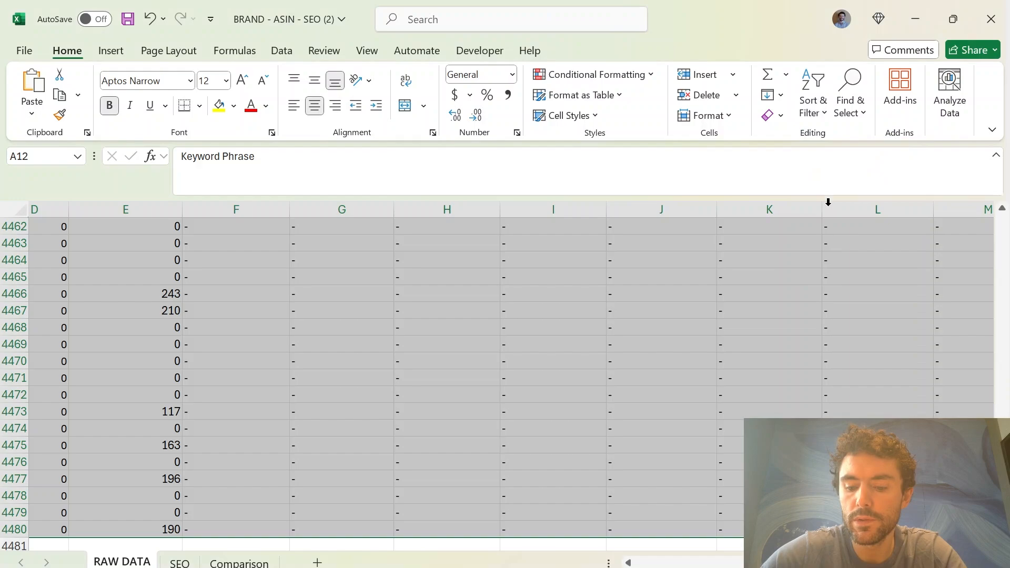
pyautogui.scroll(2, 662, 295)
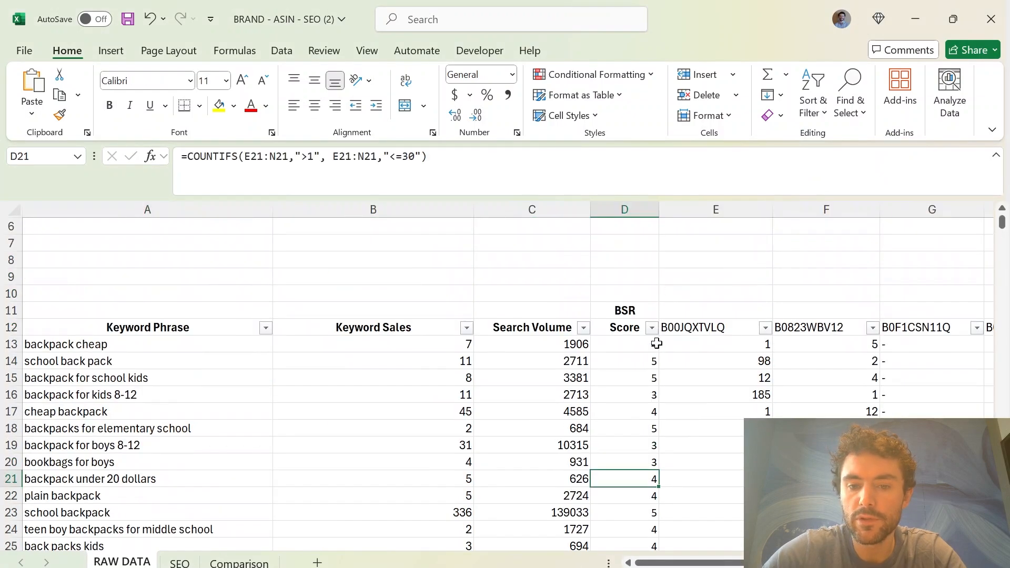
pyautogui.click(652, 328)
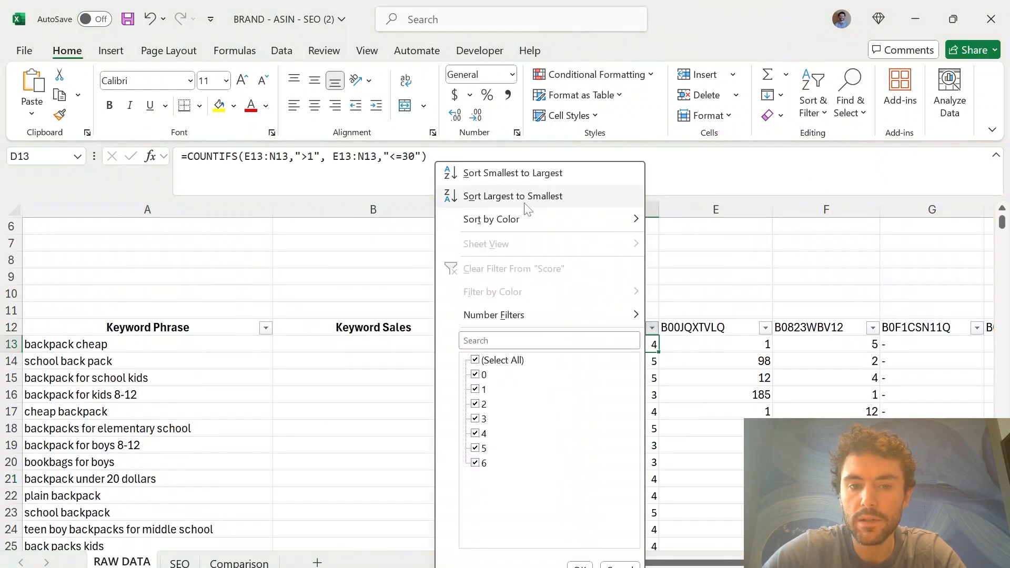
pyautogui.click(523, 196)
# Highlight the highest-scoring keyword phrases from A13 down in yellow
pyautogui.click(199, 348)
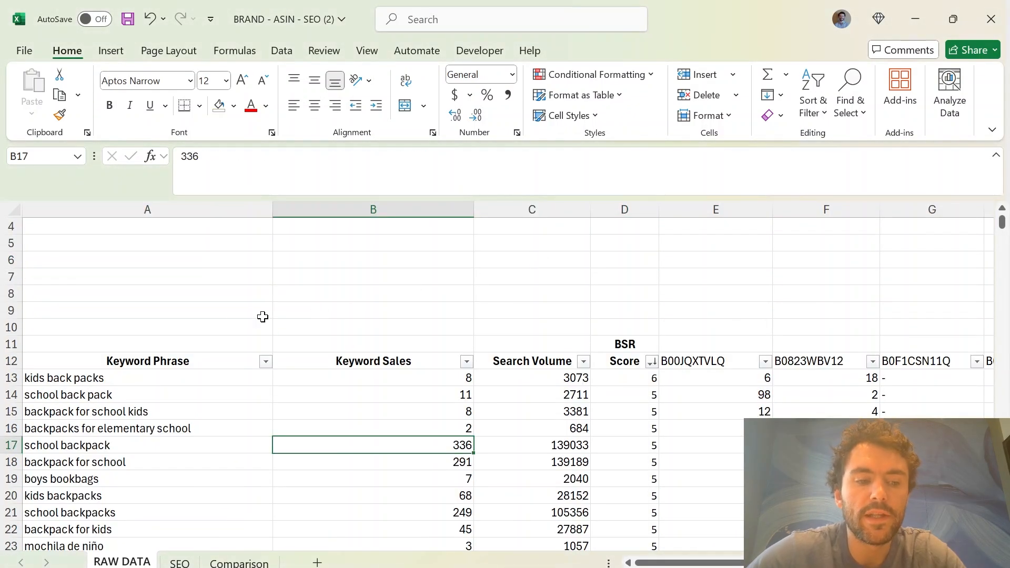
pyautogui.moveTo(163, 384); pyautogui.dragTo(286, 446)
pyautogui.click(233, 106)
pyautogui.click(288, 342)
# Copy the highlighted keywords, open Helium 10 Frankenstein in a duplicate of the Cerebro browser tab, and paste them as the original keywords
pyautogui.hotkey('ctrl', 'c')
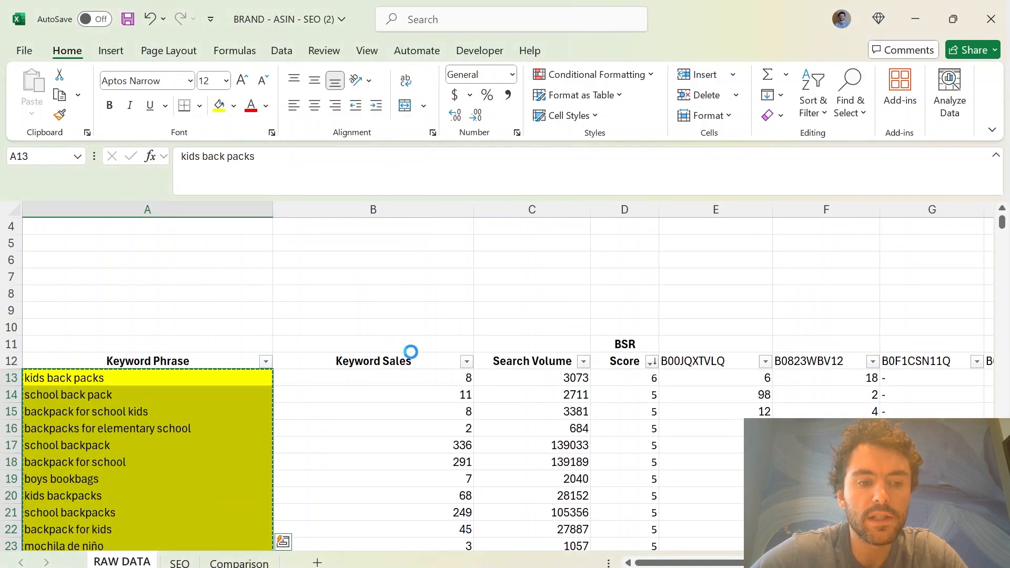
pyautogui.click(675, 567)
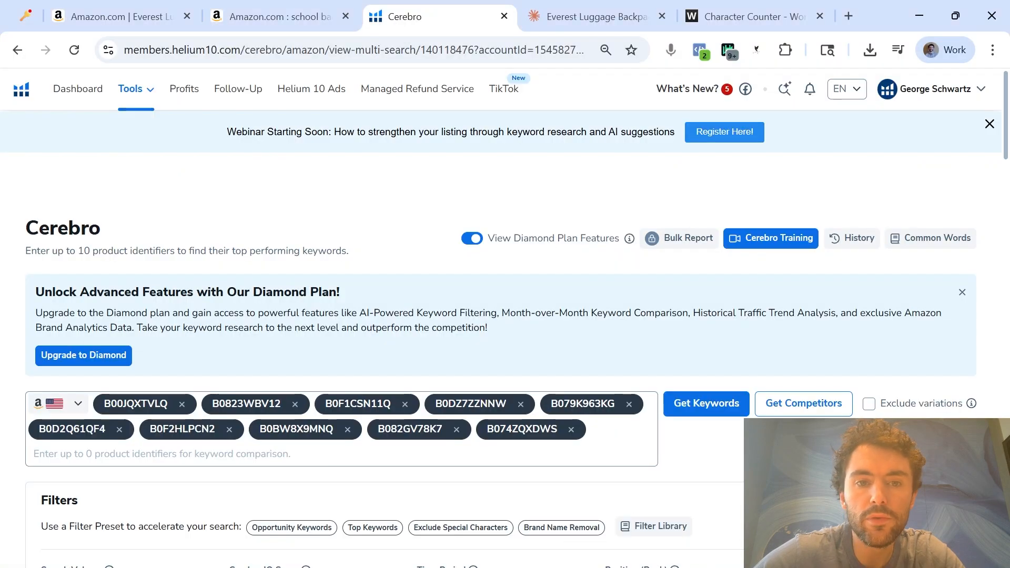
pyautogui.rightClick(442, 9)
pyautogui.click(470, 160)
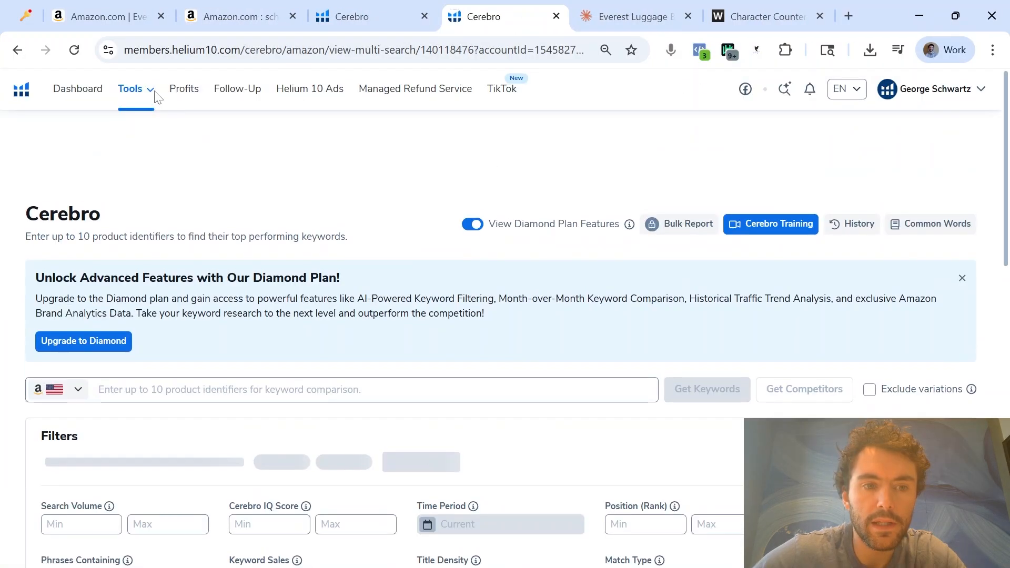
pyautogui.click(150, 97)
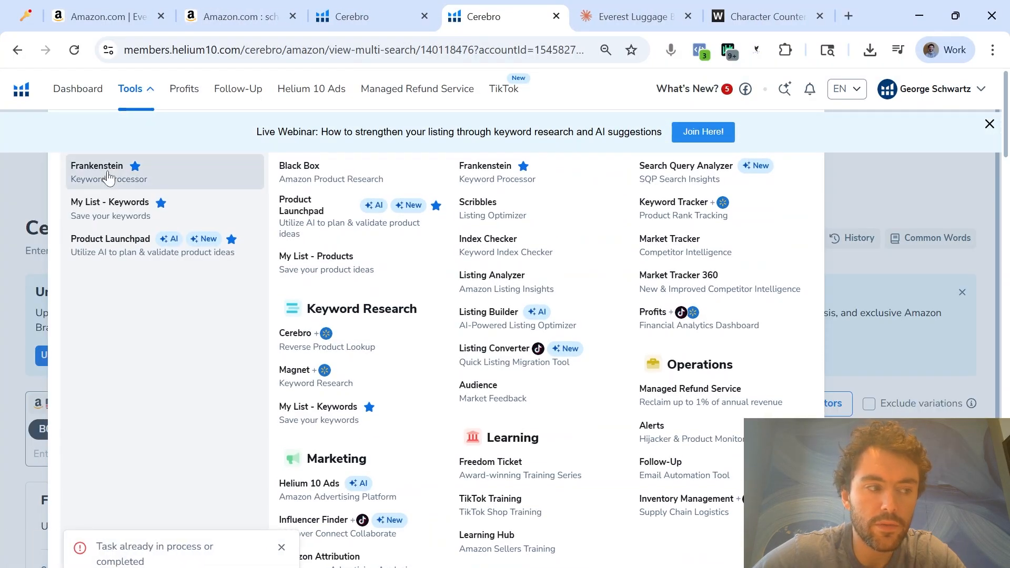
pyautogui.hotkey('ctrl', 'v')
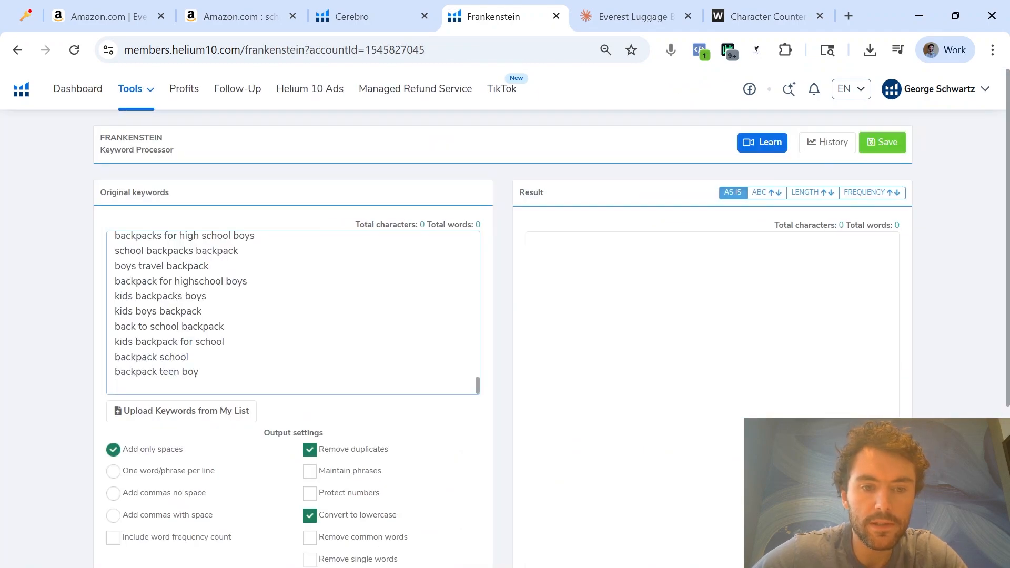
# Process the keywords in Frankenstein with duplicates and common words removed, numbers protected and text converted to lowercase
pyautogui.click(310, 371)
pyautogui.click(315, 375)
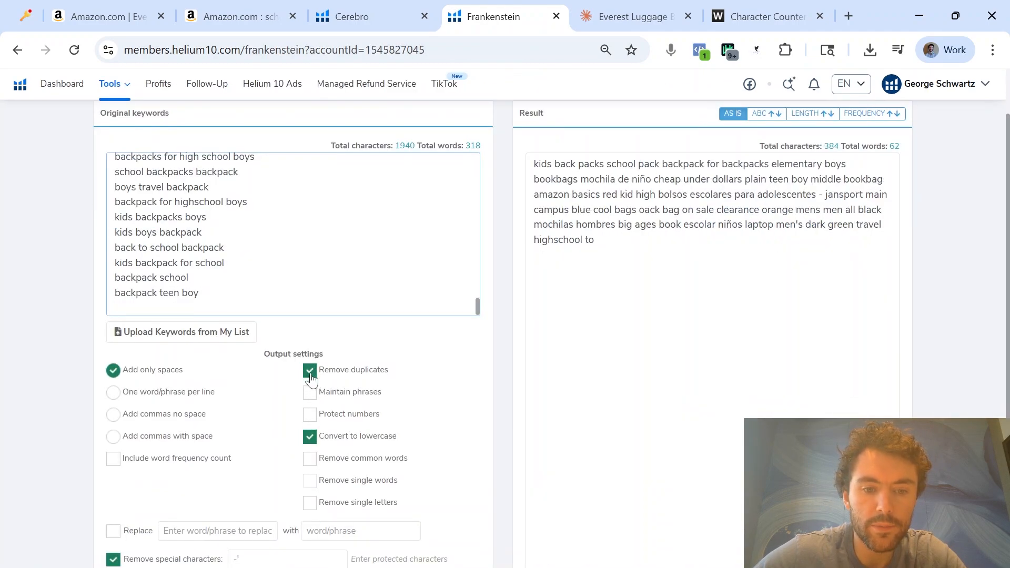
pyautogui.click(311, 414)
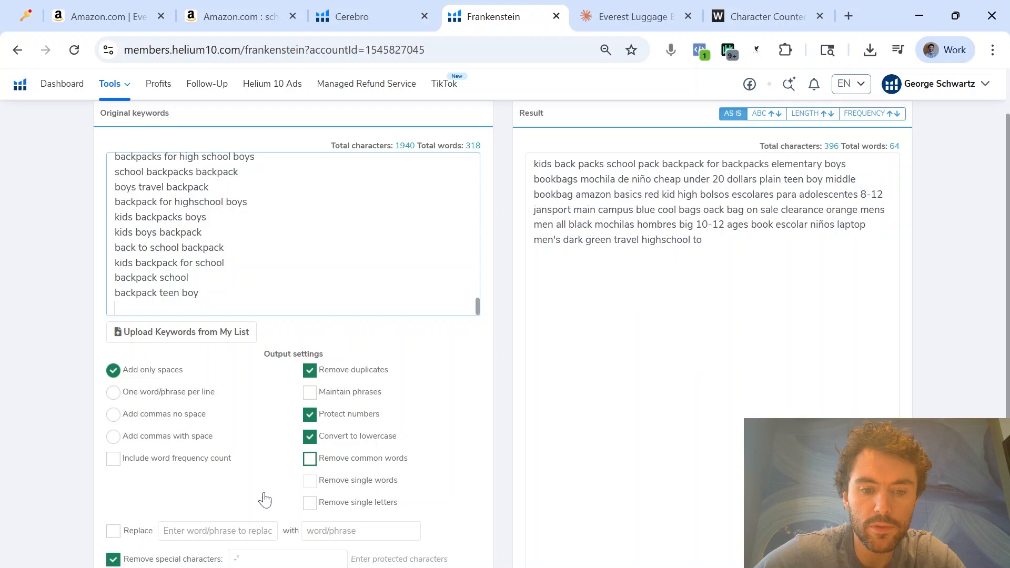
pyautogui.moveTo(589, 242); pyautogui.dragTo(510, 165)
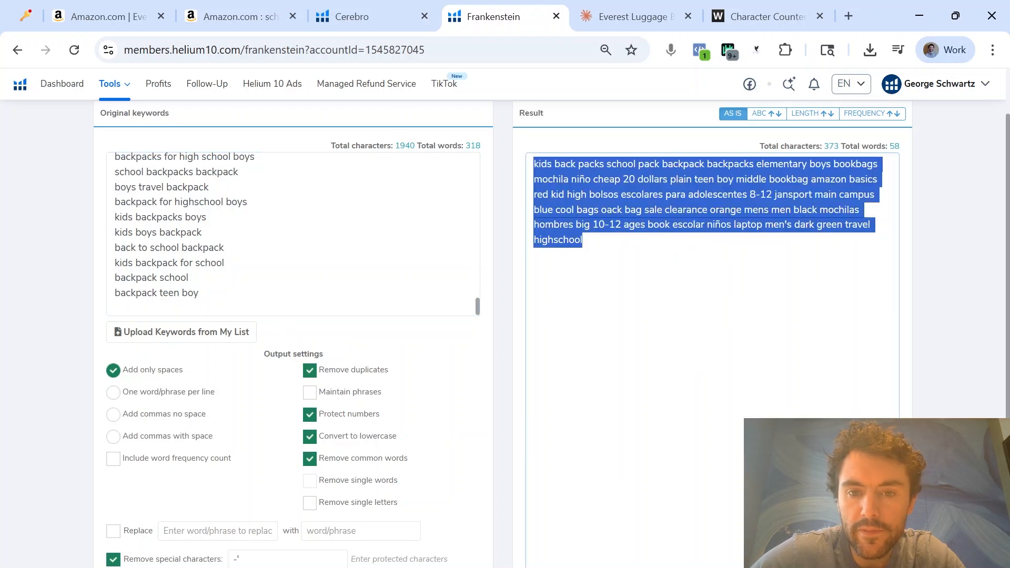
pyautogui.click(584, 241)
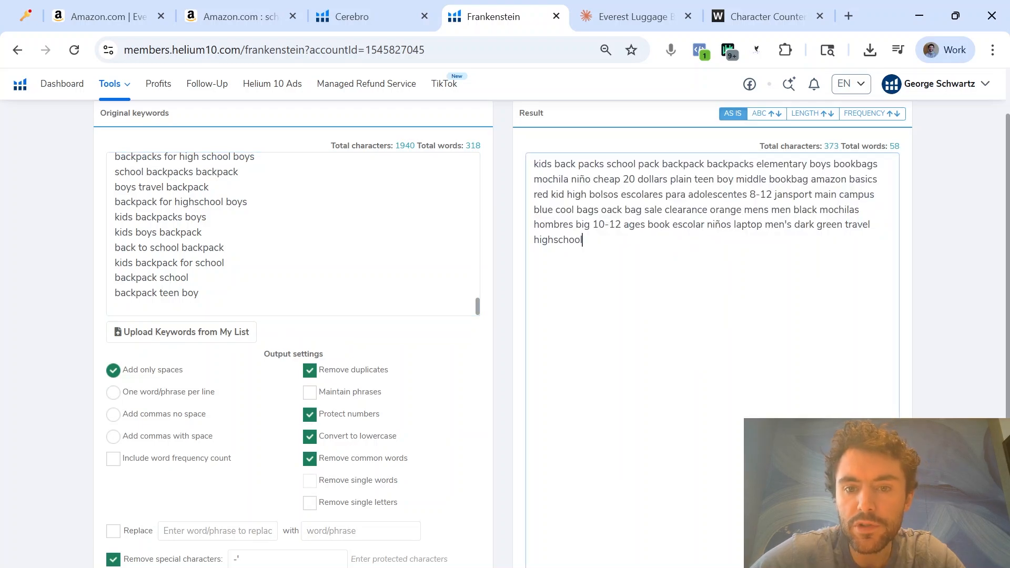
# Delete the words "pack", "backpack" and "backpacks" after "school" in the Frankenstein result
pyautogui.moveTo(585, 241); pyautogui.dragTo(537, 165)
pyautogui.click(584, 241)
pyautogui.moveTo(584, 241); pyautogui.dragTo(511, 170)
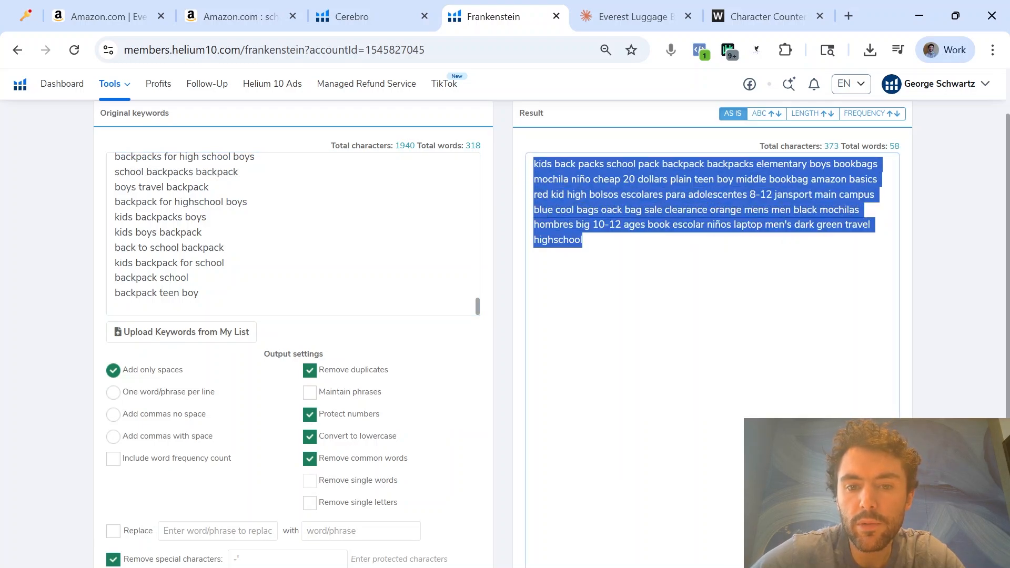
pyautogui.click(584, 241)
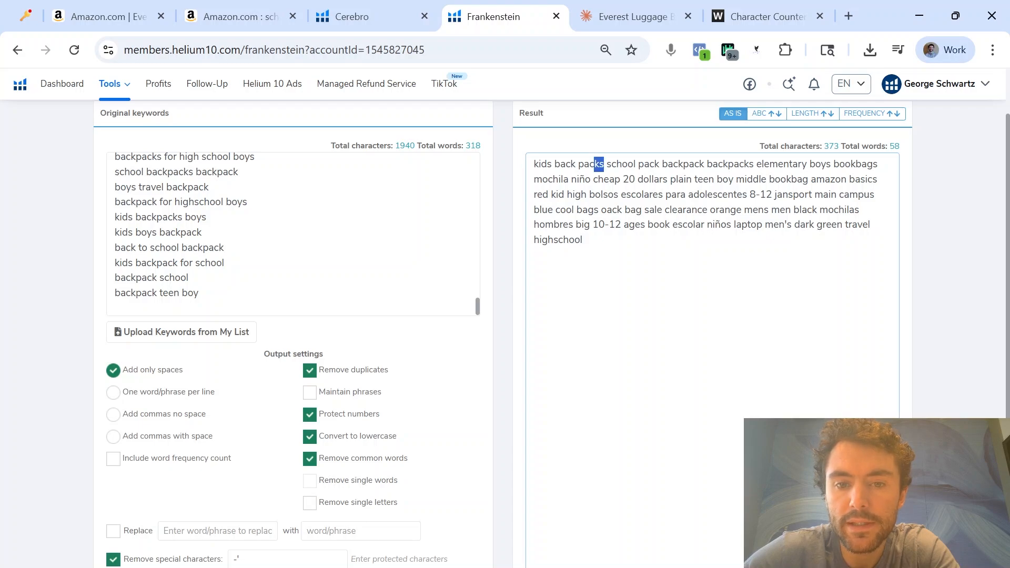
pyautogui.moveTo(594, 165); pyautogui.dragTo(553, 164)
pyautogui.doubleClick(645, 164)
pyautogui.press('BackSpace')
pyautogui.doubleClick(661, 164)
pyautogui.press('BackSpace')
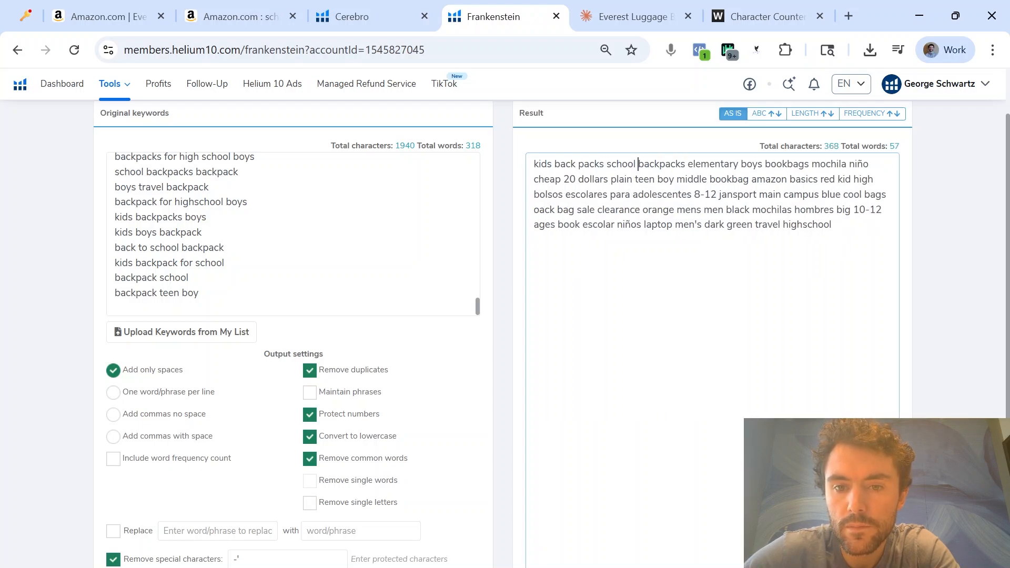
pyautogui.doubleClick(662, 164)
pyautogui.press('BackSpace')
# Delete the redundant variants "bookbag", "men" and "men's" from the Frankenstein result
pyautogui.press('BackSpace')
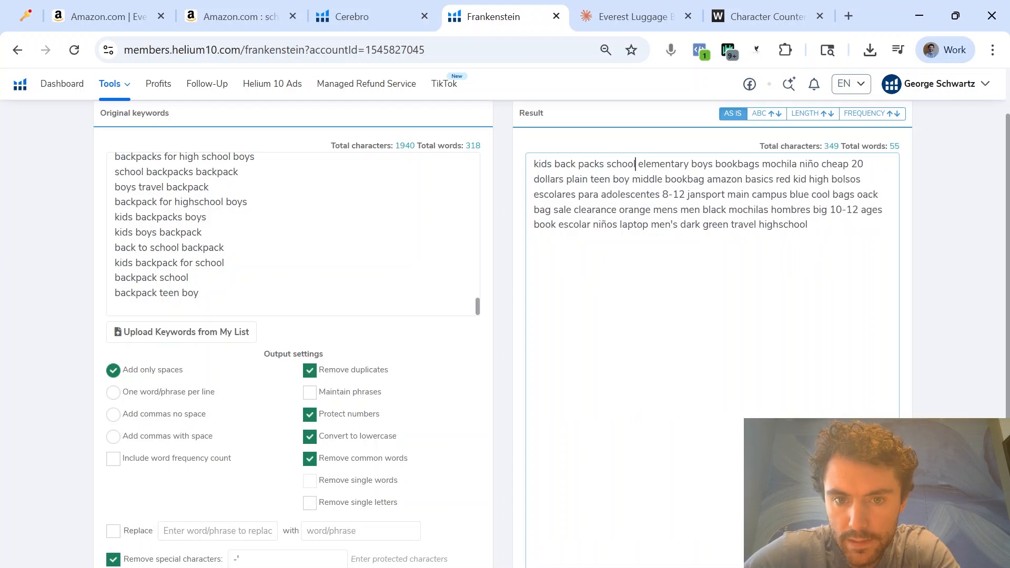
pyautogui.doubleClick(677, 179)
pyautogui.press('BackSpace')
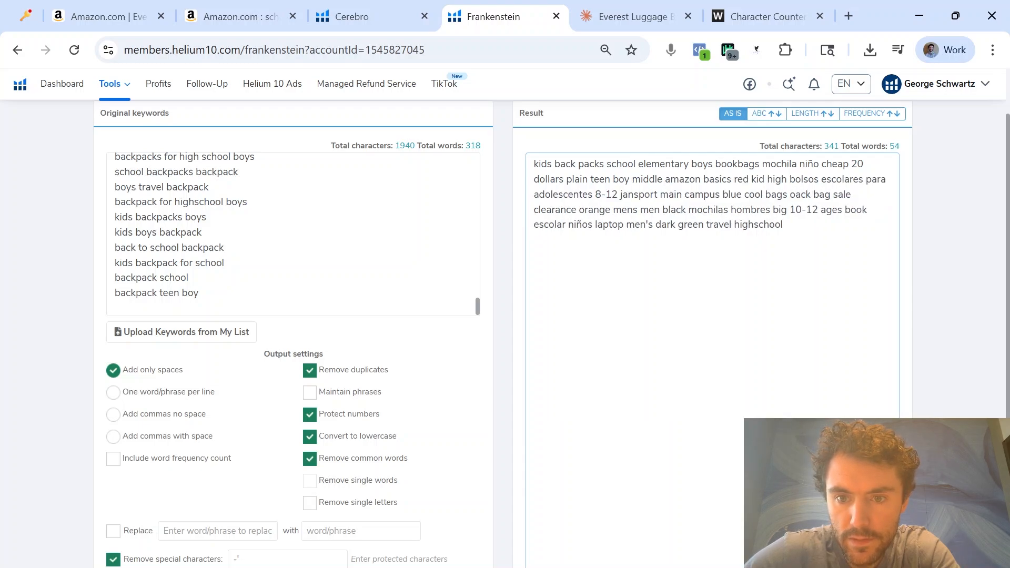
pyautogui.doubleClick(649, 210)
pyautogui.press('BackSpace')
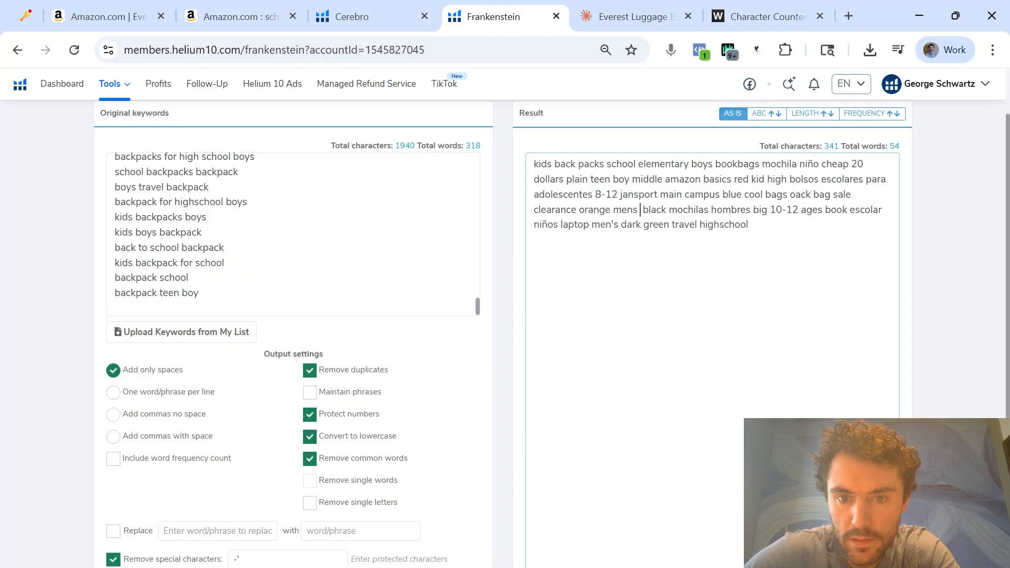
pyautogui.doubleClick(631, 224)
pyautogui.click(600, 225)
pyautogui.doubleClick(605, 225)
pyautogui.press('BackSpace')
# Delete the Spanish plural variants "niños" and "mochilas" from the Frankenstein result
pyautogui.doubleClick(546, 225)
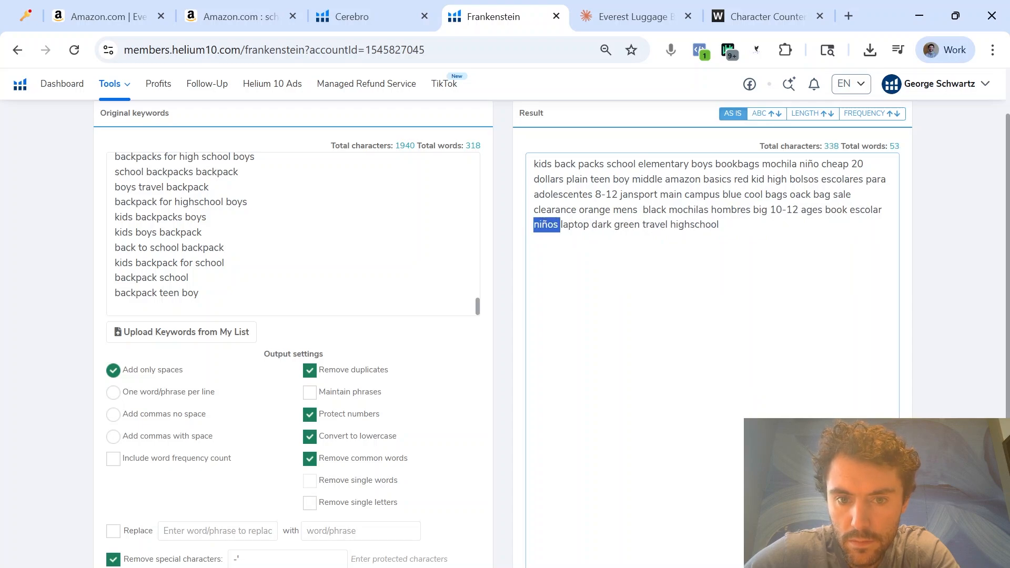
pyautogui.press('BackSpace')
pyautogui.doubleClick(673, 224)
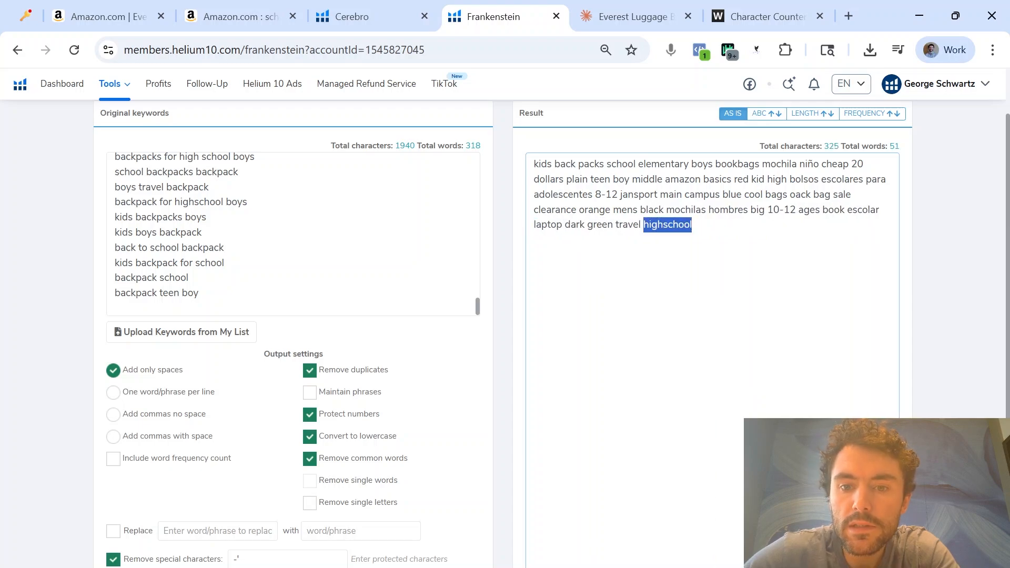
pyautogui.click(557, 209)
pyautogui.hotkey('ctrl', 'a')
pyautogui.doubleClick(687, 210)
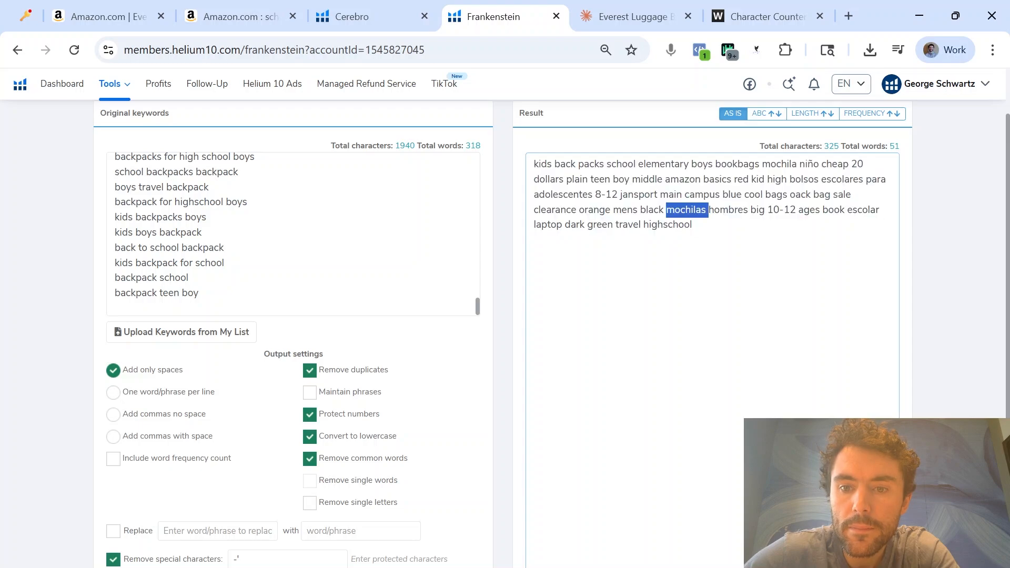
pyautogui.press('BackSpace')
# Copy the whole cleaned keyword result into a new message in the Claude chat, leaving empty lines above it
pyautogui.hotkey('ctrl', 'a')
pyautogui.hotkey('ctrl', 'c')
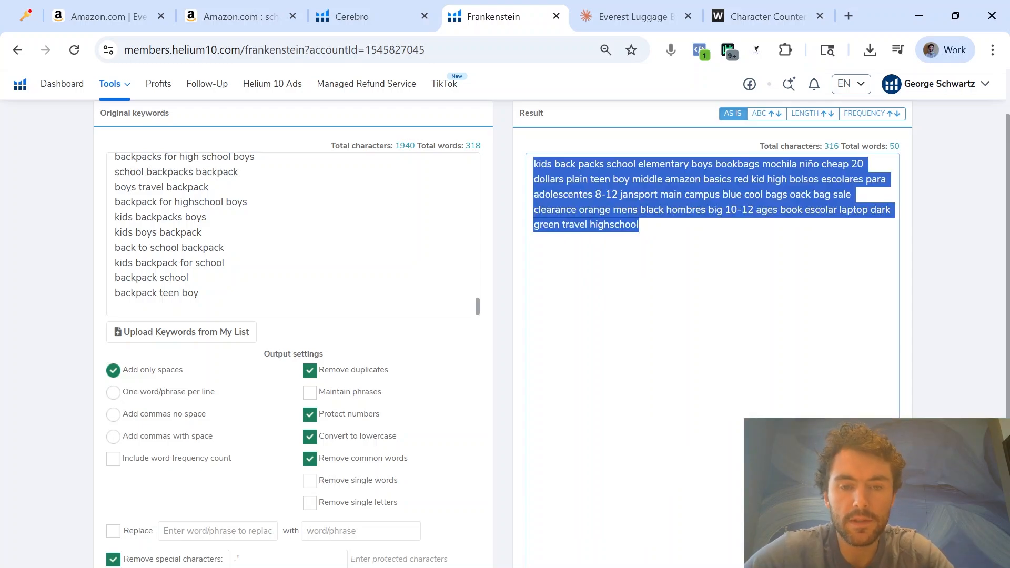
pyautogui.click(668, 248)
pyautogui.click(630, 10)
pyautogui.hotkey('ctrl', 'v')
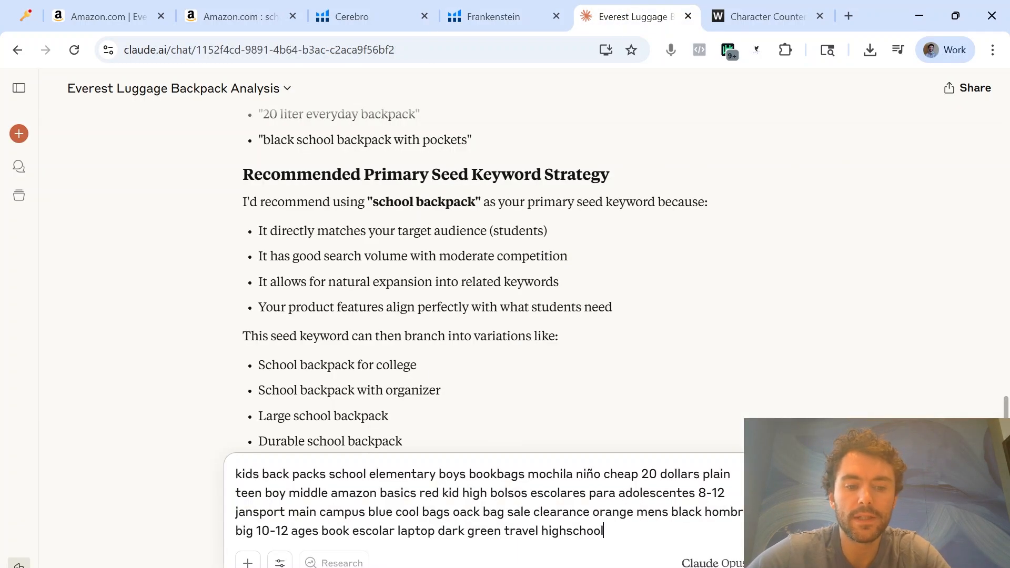
pyautogui.hotkey('shift', 'Return')
pyautogui.press('Up')
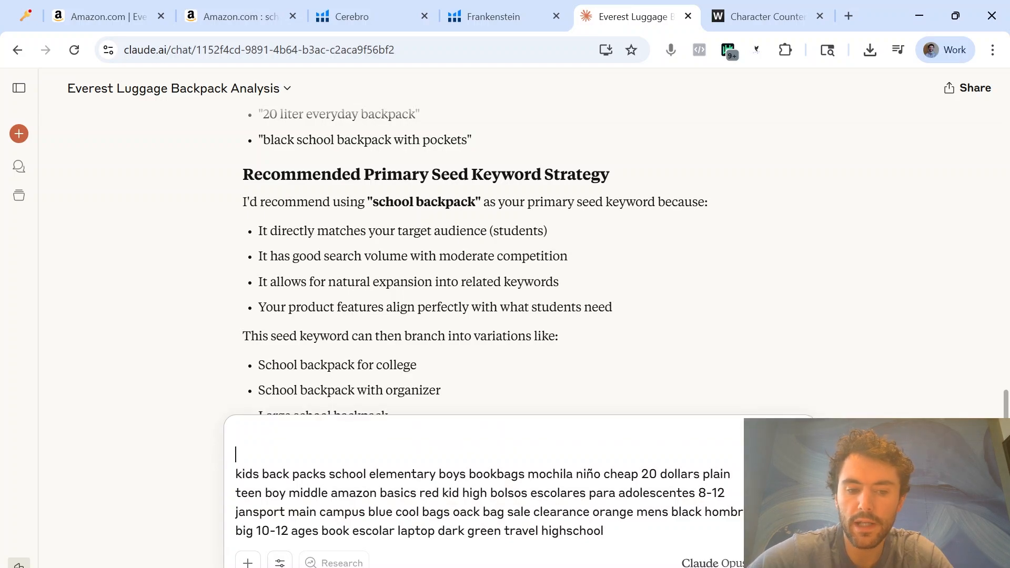
# Ask Claude to check the keywords one by one for exact duplicates, singular/plural duplicates, and brand names and irrelevant keywords that should be removed
pyautogui.write("Please check these keywords one by one and identify if there is any exact duplicate keywords, if there are singular/plural keywords, if there are any brand names, and any KWs that aren't relevant")
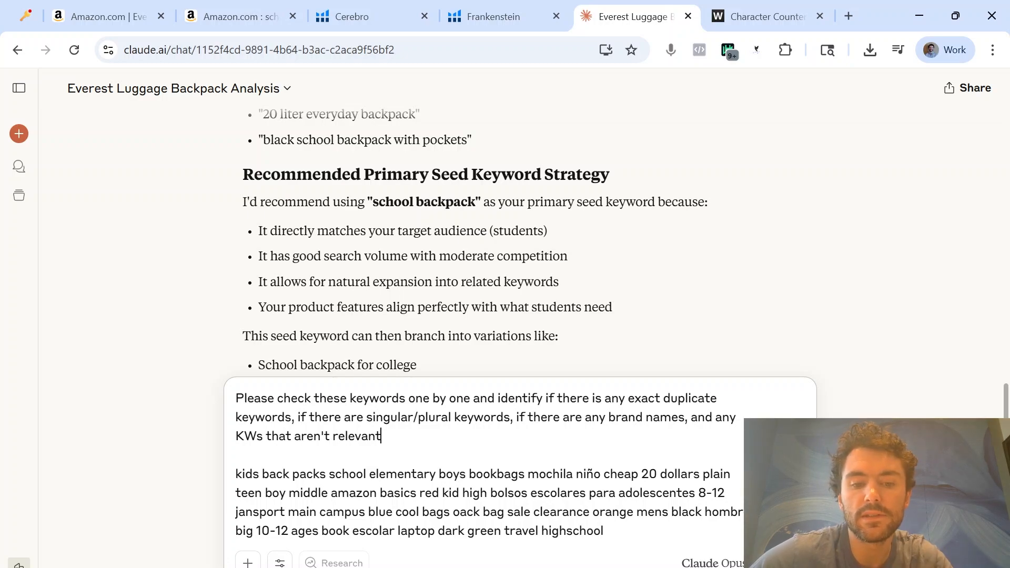
pyautogui.write('duplicate ')
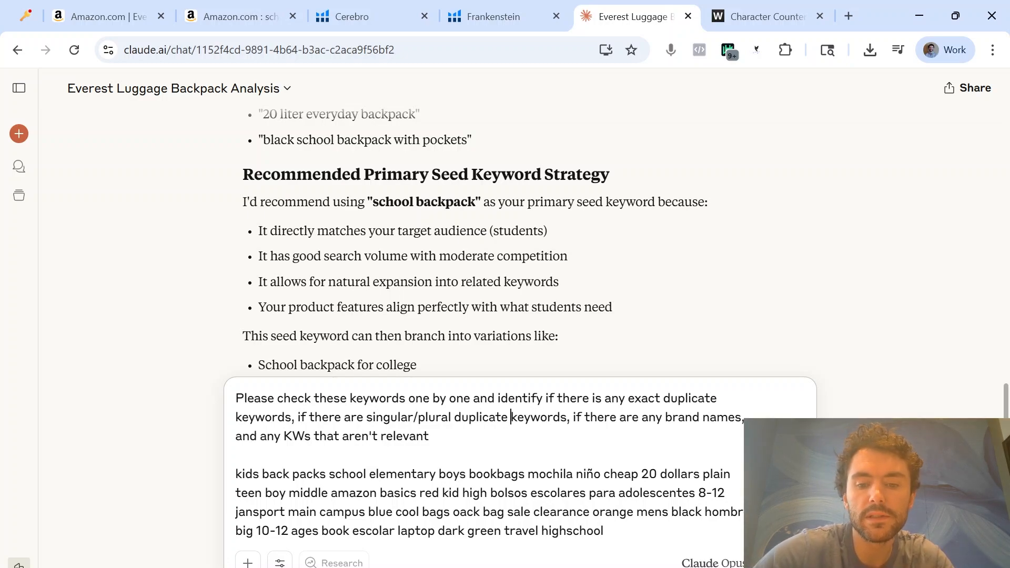
pyautogui.write(' that should be removed')
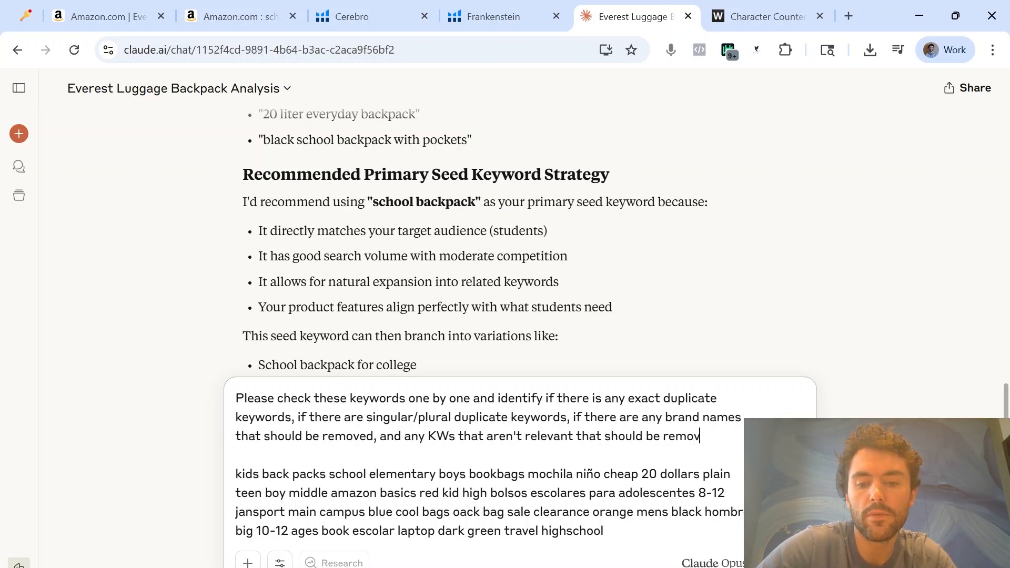
pyautogui.press('Return')
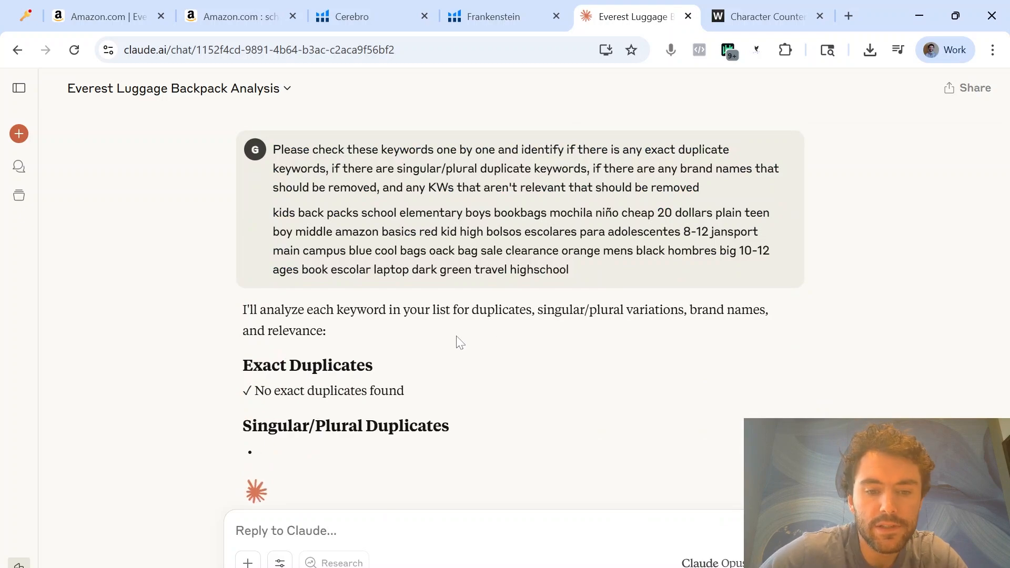
# Copy the keyword list from the sent message into the Claude reply box as a working draft
pyautogui.scroll(3, 458, 315)
pyautogui.moveTo(571, 310); pyautogui.dragTo(266, 262)
pyautogui.hotkey('ctrl', 'c')
pyautogui.hotkey('ctrl', 'v')
pyautogui.scroll(-4, 505, 284)
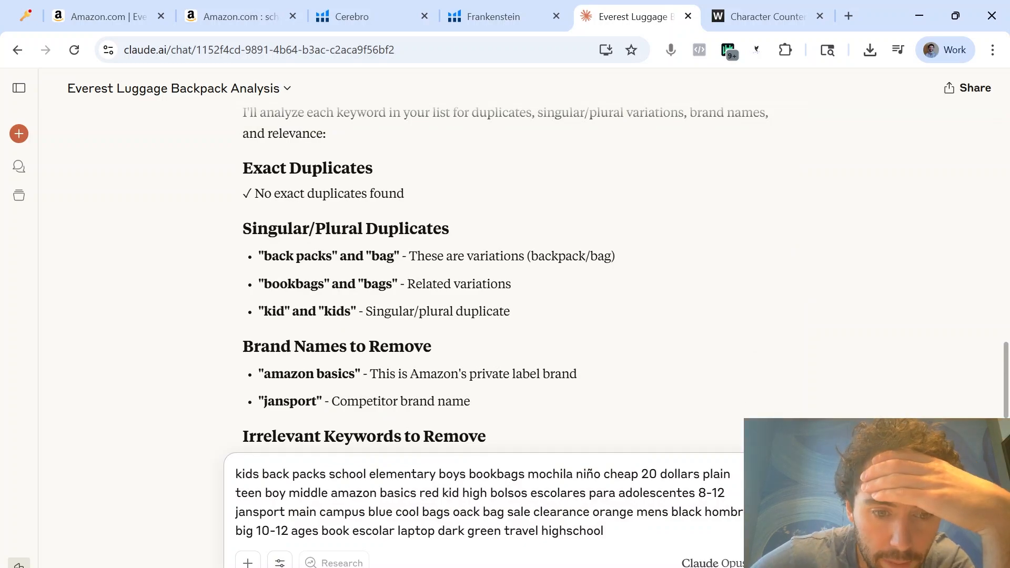
# Delete the singular duplicates "bag" and "kid" from the draft keyword list
pyautogui.doubleClick(494, 512)
pyautogui.scroll(-2, 506, 274)
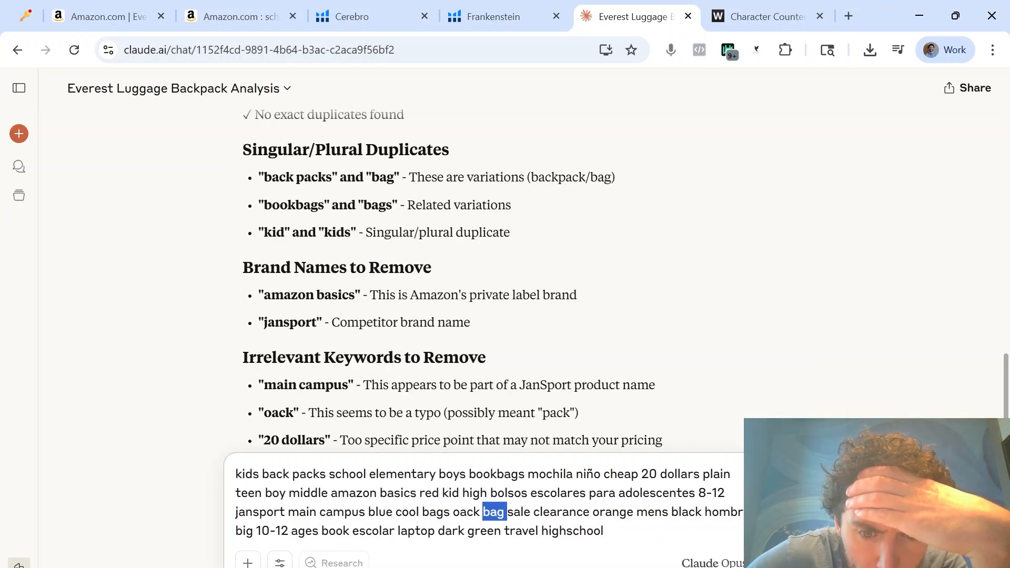
pyautogui.press('BackSpace')
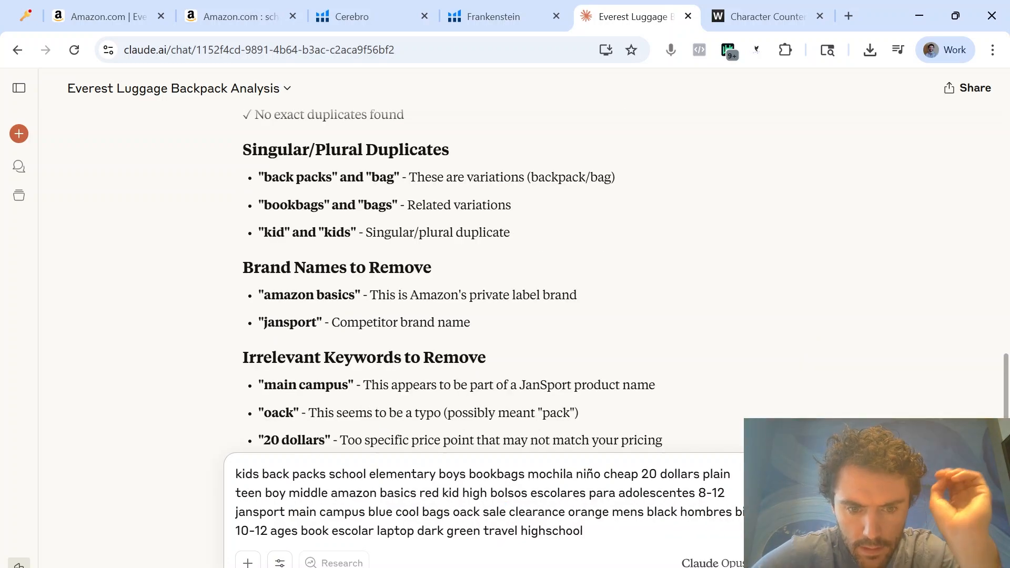
pyautogui.click(584, 531)
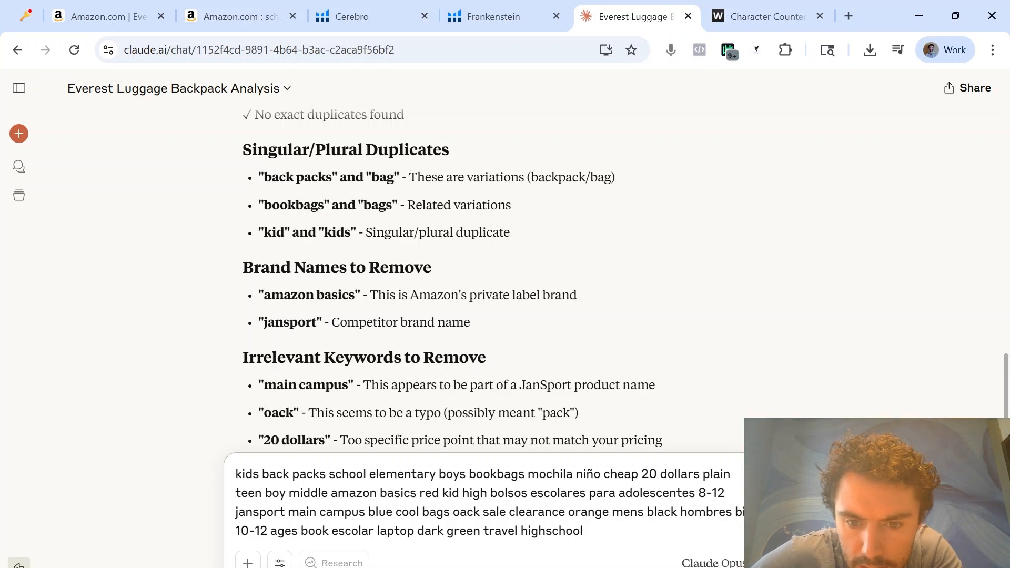
pyautogui.doubleClick(452, 493)
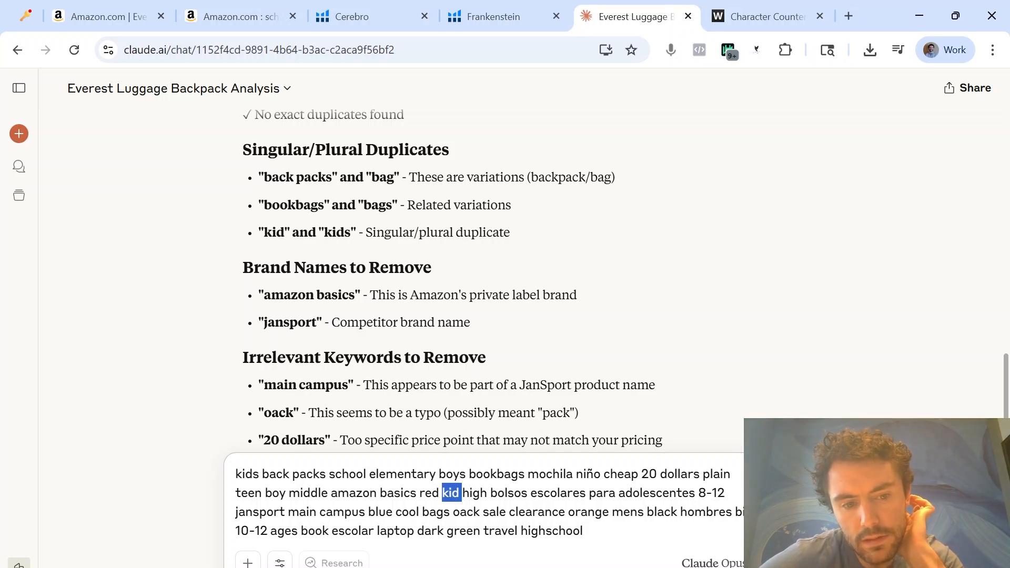
pyautogui.press('BackSpace')
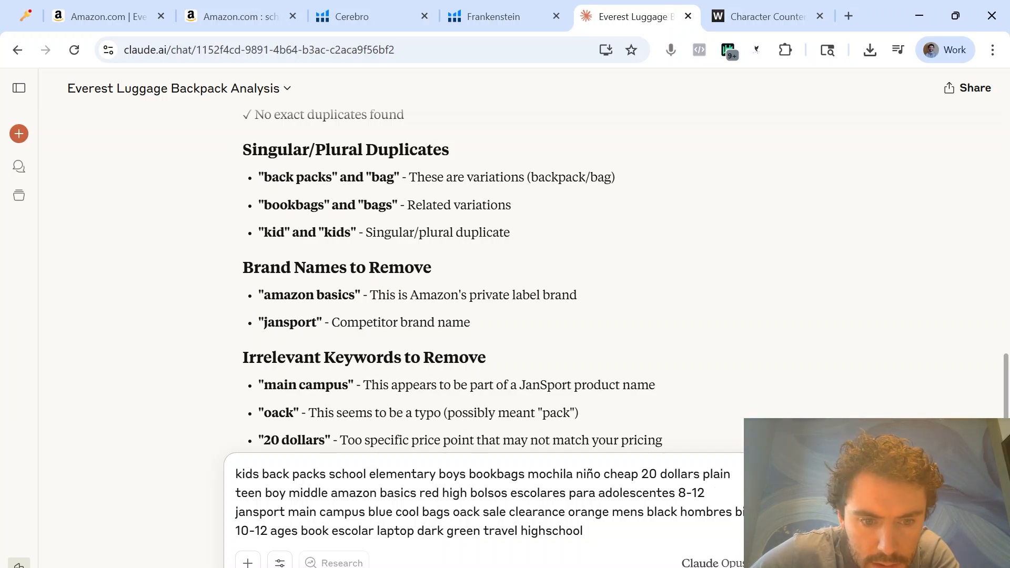
# Delete the brand names "jansport" and "amazon basics" from the draft keyword list
pyautogui.tripleClick(253, 513)
pyautogui.doubleClick(258, 512)
pyautogui.press('BackSpace')
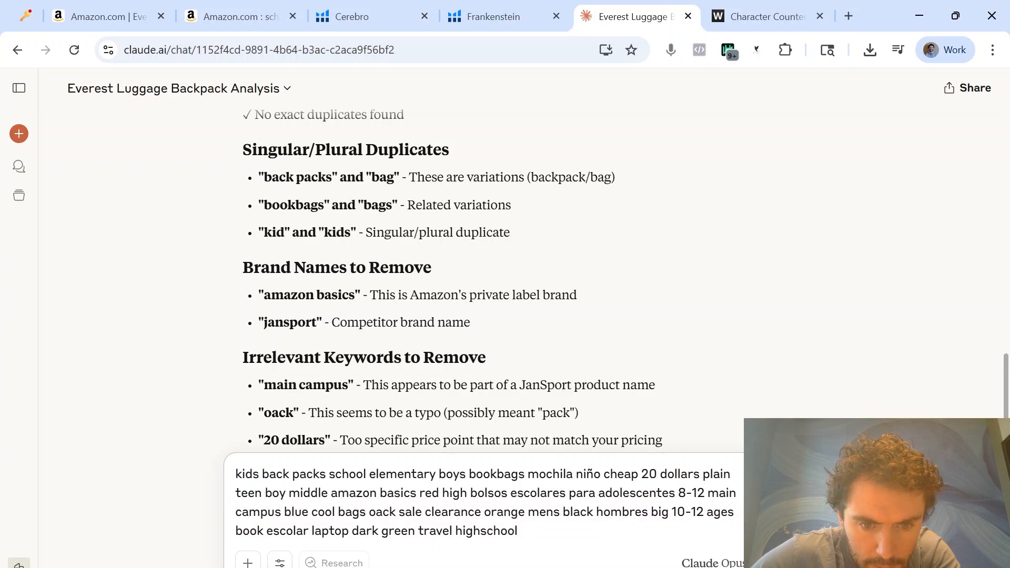
pyautogui.moveTo(331, 493); pyautogui.dragTo(417, 493)
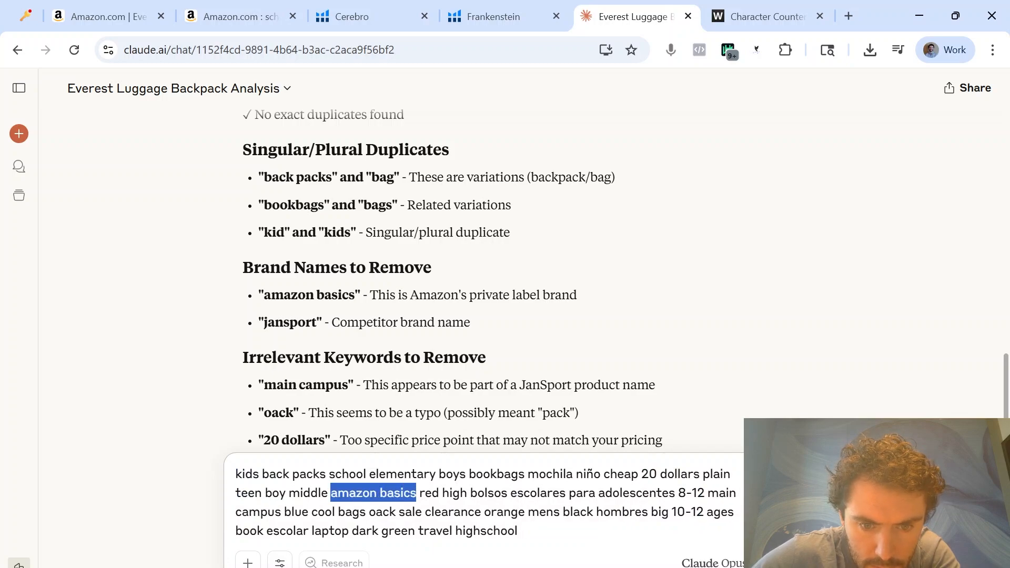
pyautogui.press('BackSpace')
# Delete the irrelevant keywords "cheap", "20 dollars" and "main campus" from the draft keyword list
pyautogui.scroll(-1, 303, 321)
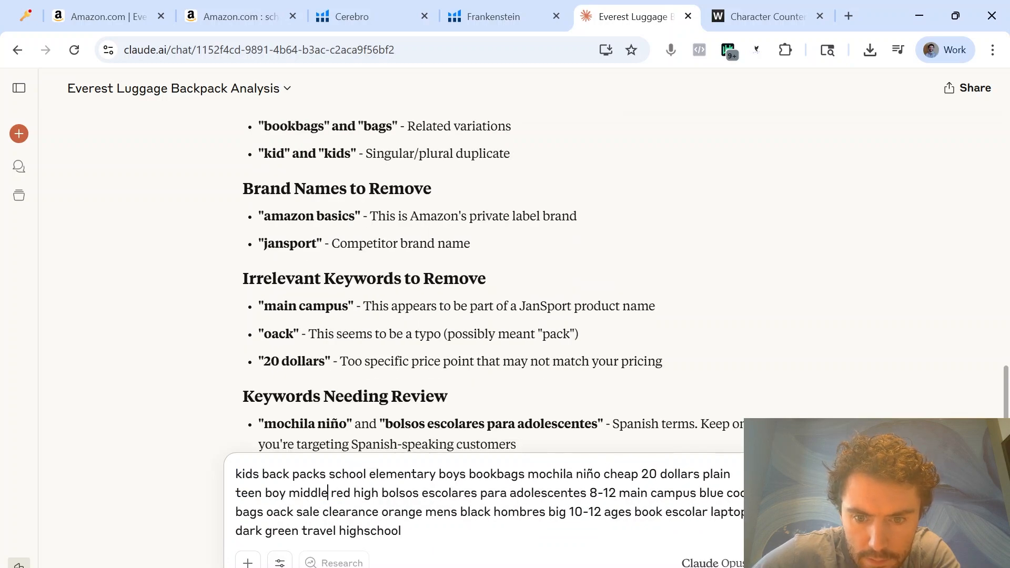
pyautogui.doubleClick(621, 475)
pyautogui.scroll(-2, 331, 252)
pyautogui.scroll(1, 331, 252)
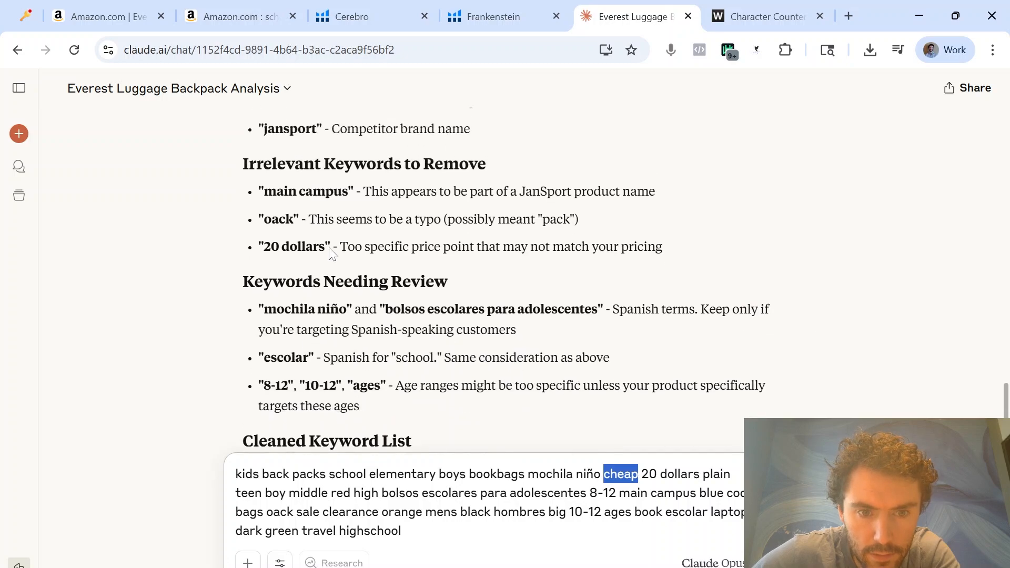
pyautogui.press('BackSpace')
pyautogui.moveTo(604, 474); pyautogui.dragTo(674, 474)
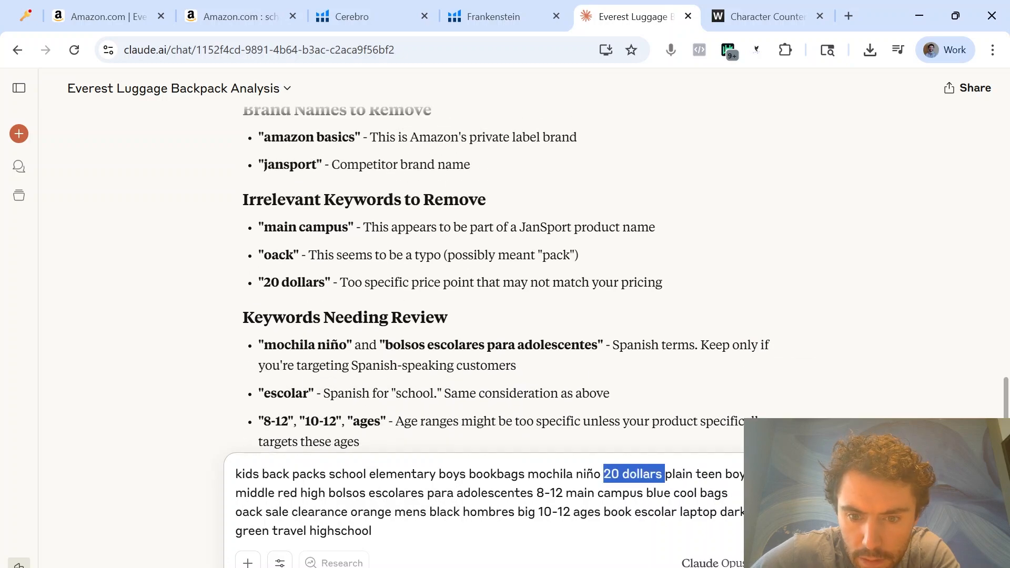
pyautogui.press('BackSpace')
pyautogui.moveTo(501, 493); pyautogui.dragTo(572, 493)
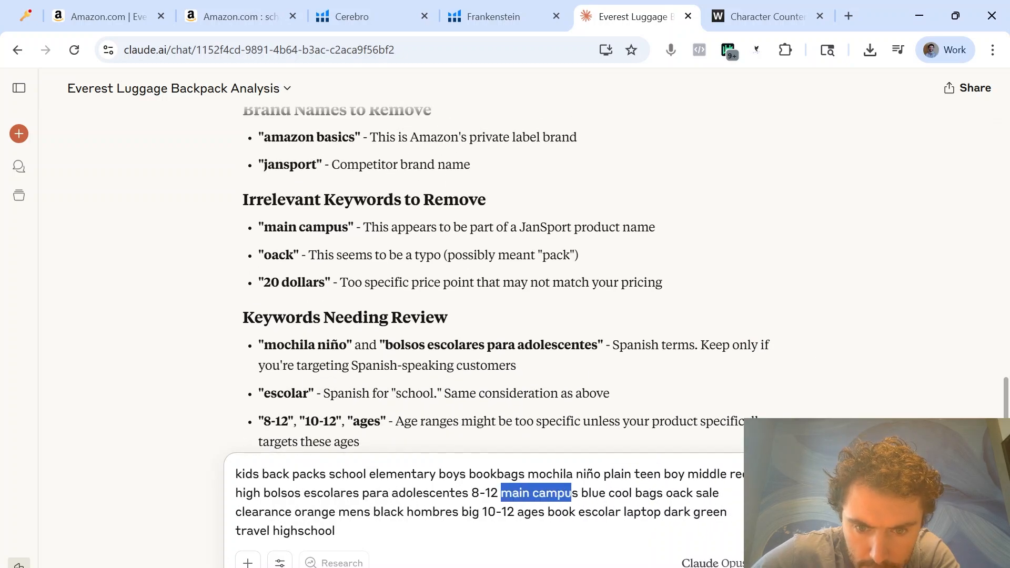
pyautogui.press('BackSpace')
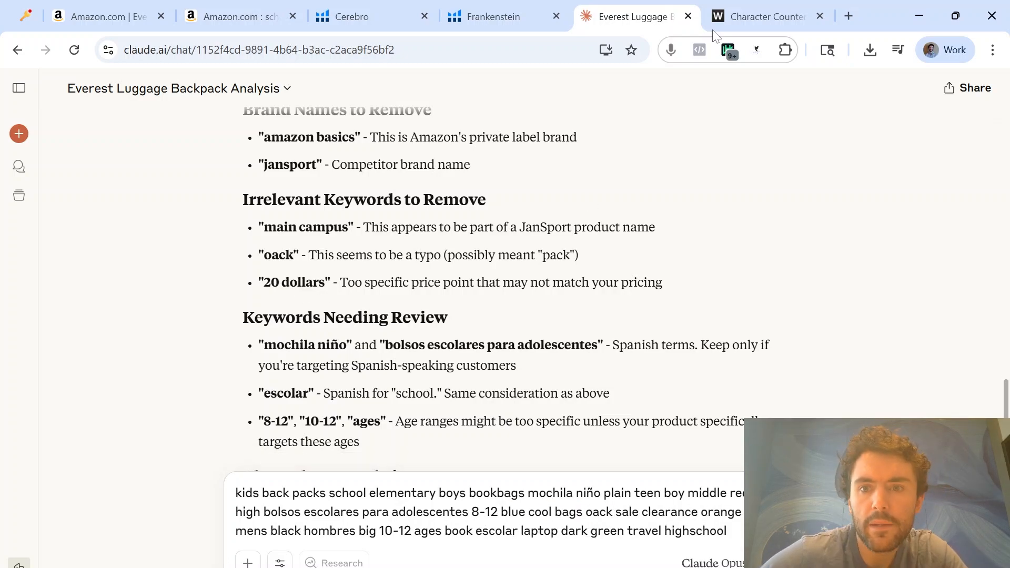
# Replace the text in the WordCounter Character Counter with the trimmed keyword list from Claude
pyautogui.click(747, 17)
pyautogui.hotkey('ctrl', 'a')
pyautogui.hotkey('ctrl', 'v')
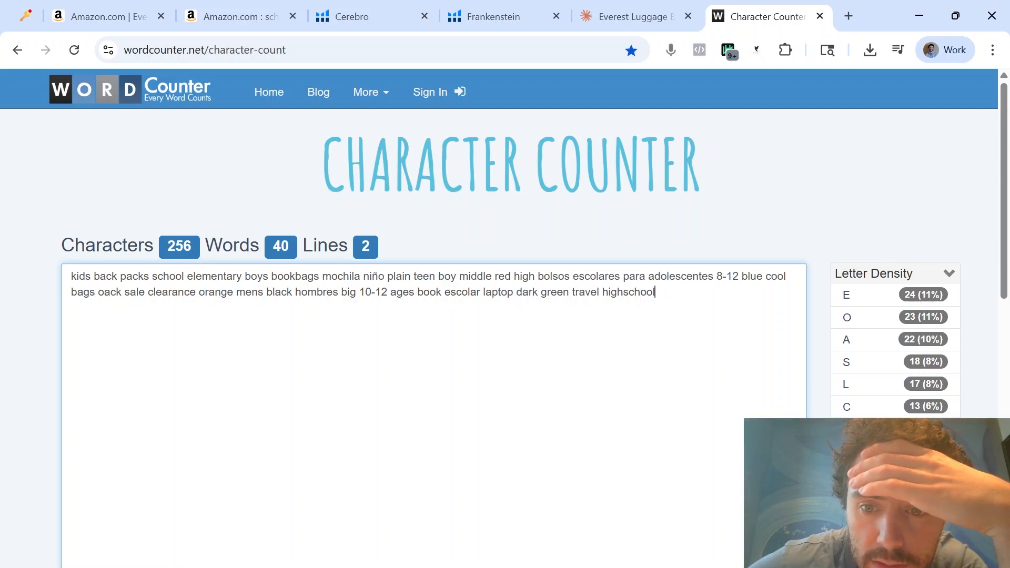
# Shorten the keyword list in the Character Counter by deleting "para" and "dark"
pyautogui.doubleClick(635, 277)
pyautogui.press('BackSpace')
pyautogui.press('BackSpace')
pyautogui.click(630, 293)
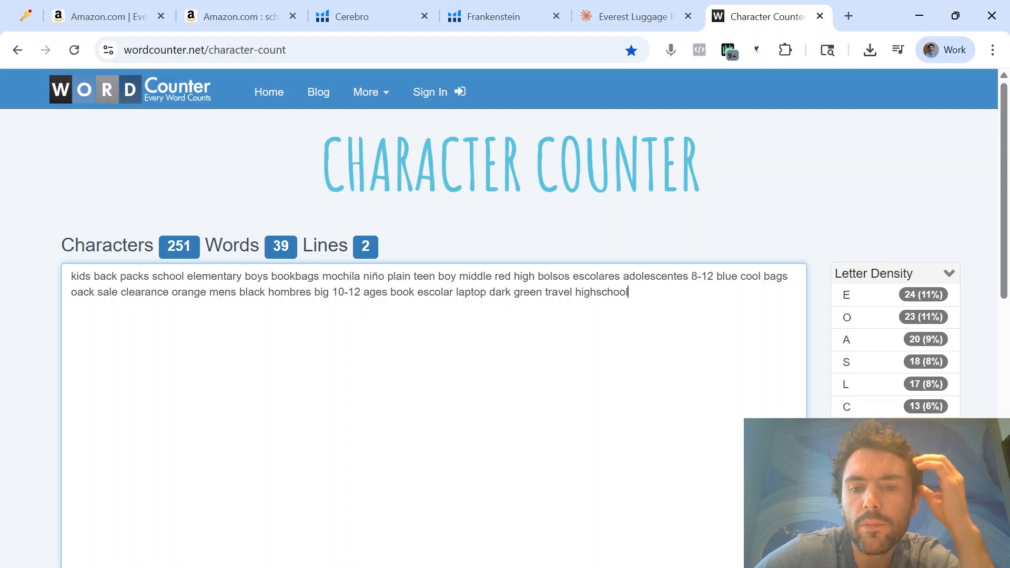
pyautogui.doubleClick(501, 293)
pyautogui.press('BackSpace')
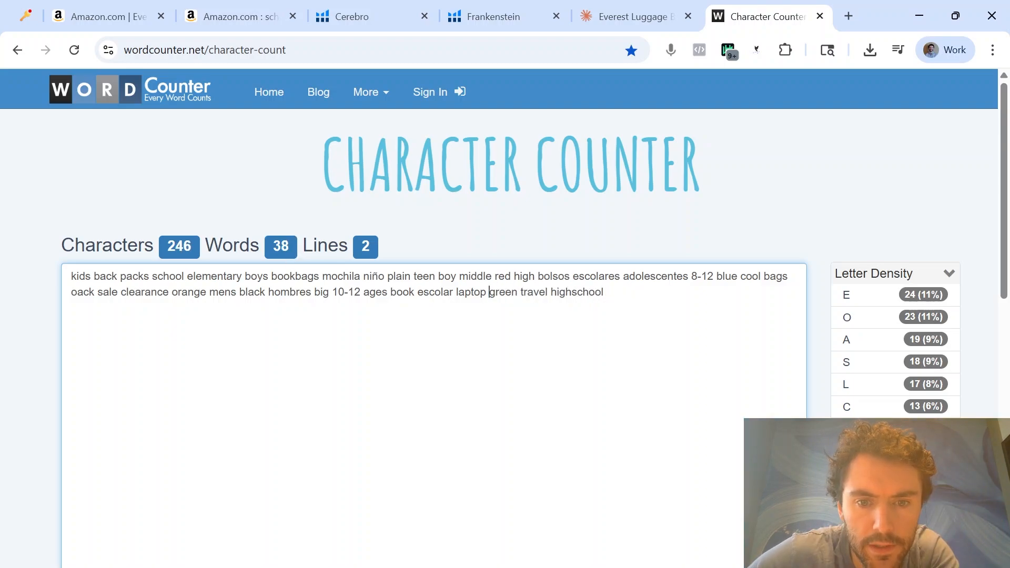
# Copy the shortened keyword list into the Generic Keywords cell I31 on the SEO sheet of the Excel workbook
pyautogui.click(247, 292)
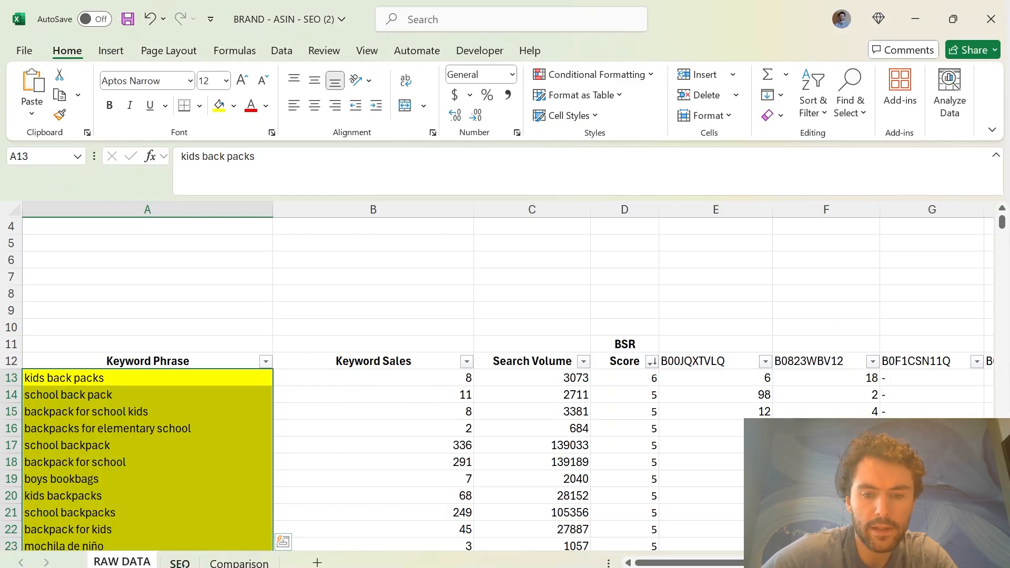
pyautogui.hotkey('ctrl', 'pagedown')
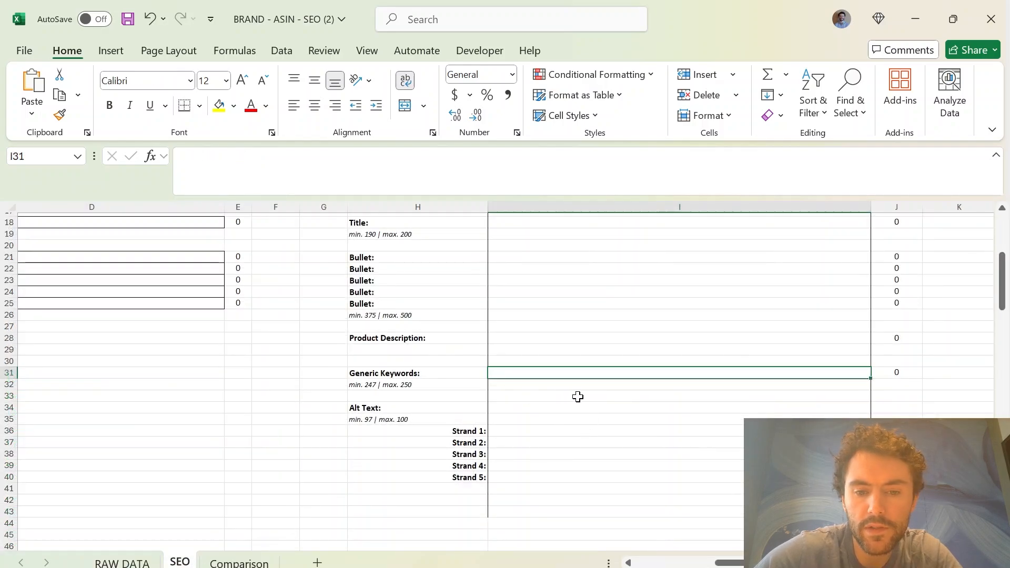
pyautogui.click(421, 376)
pyautogui.click(530, 372)
pyautogui.write('kids back packs school elementary boys bookbags mochila niño plain teen boy middle red high bolsos escolares adolescentes 8-12 blue cool bags oack sale clearance orange mens black hombres big 10-12 ages book escolar laptop green travel highschool')
pyautogui.click(597, 417)
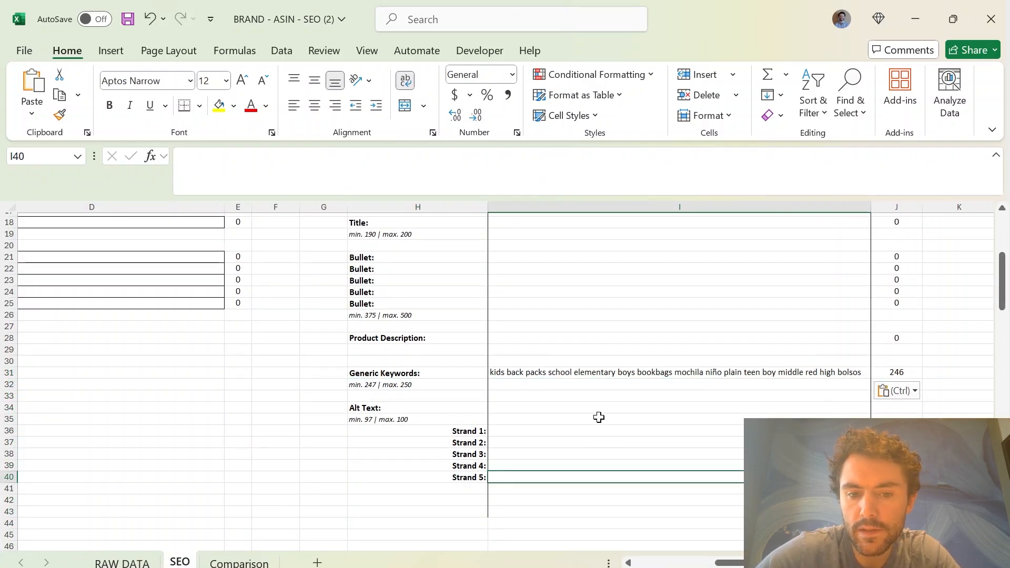
pyautogui.moveTo(469, 378); pyautogui.dragTo(518, 384)
pyautogui.click(505, 445)
pyautogui.moveTo(417, 447); pyautogui.dragTo(638, 503)
pyautogui.click(268, 503)
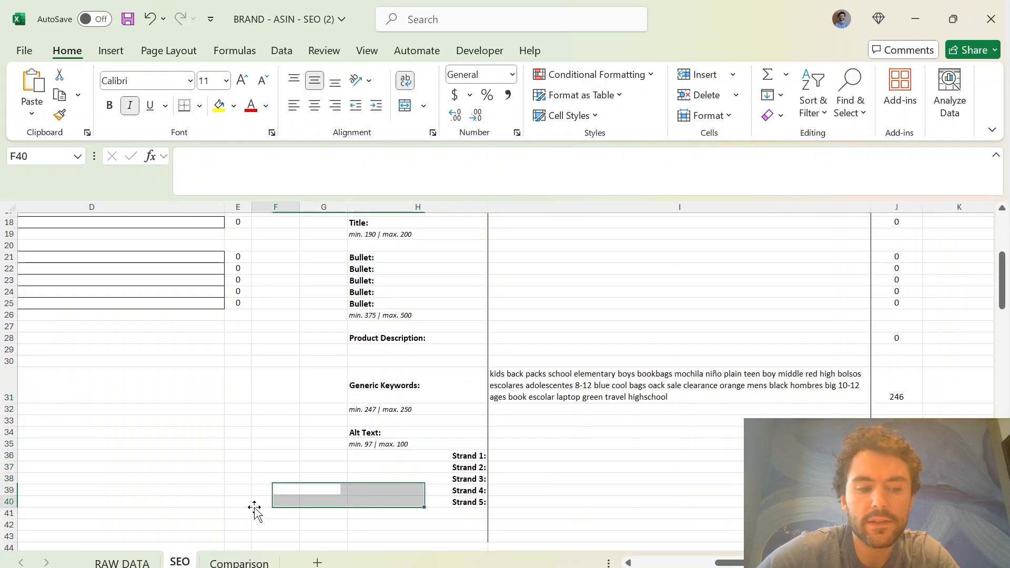
# Copy the keywords in A113:A312 on the RAW DATA sheet
pyautogui.click(138, 564)
pyautogui.moveTo(79, 377); pyautogui.dragTo(173, 139)
pyautogui.moveTo(147, 294); pyautogui.dragTo(168, 294)
pyautogui.scroll(2, 169, 294)
pyautogui.hotkey('ctrl', 'c')
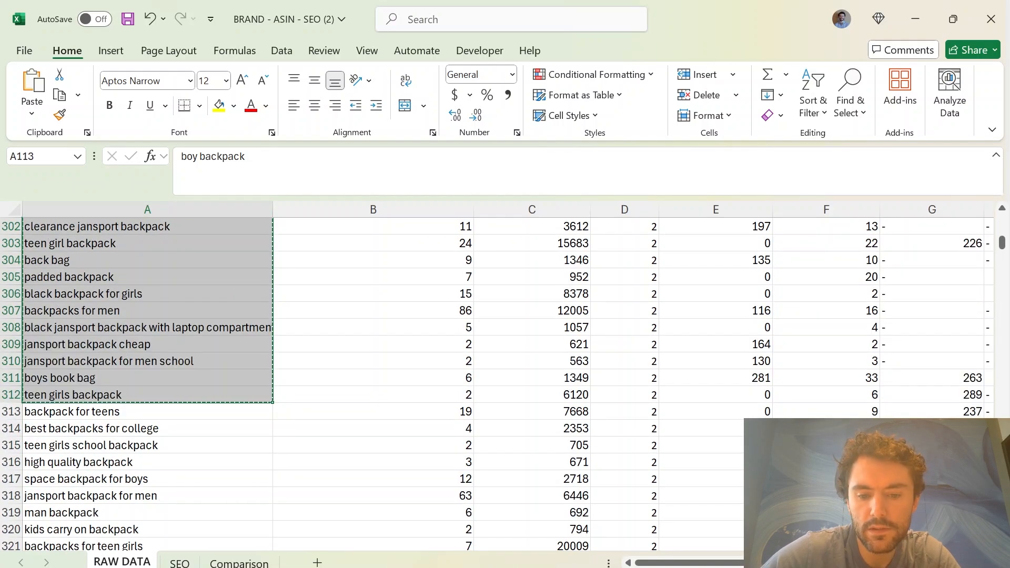
# Switch to Frankenstein in the browser and add the copied keywords at the end of the original keywords list
pyautogui.moveTo(654, 567)
pyautogui.click(654, 513)
pyautogui.scroll(1, 263, 263)
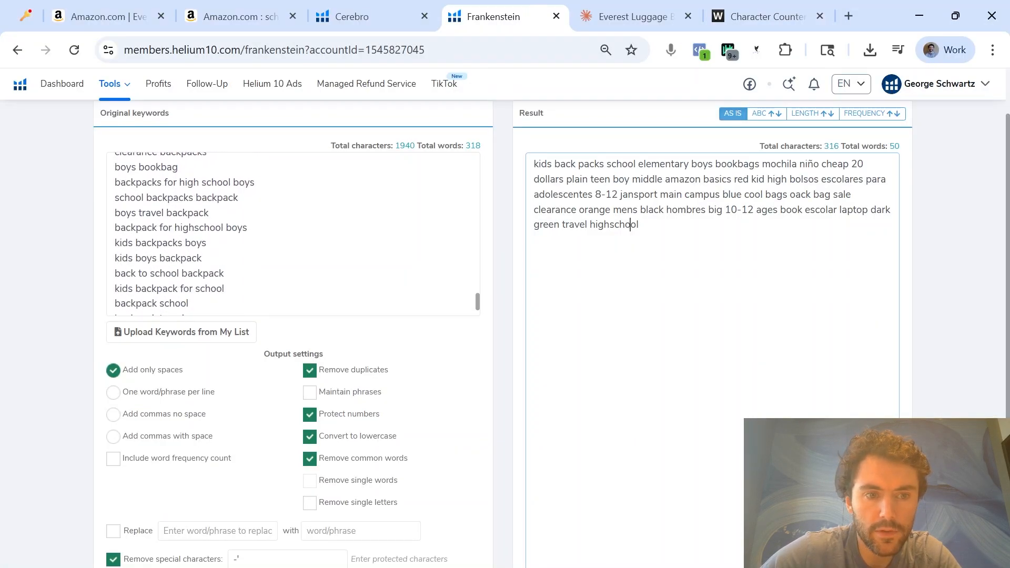
pyautogui.scroll(-1, 263, 263)
pyautogui.click(210, 305)
pyautogui.hotkey('ctrl', 'v')
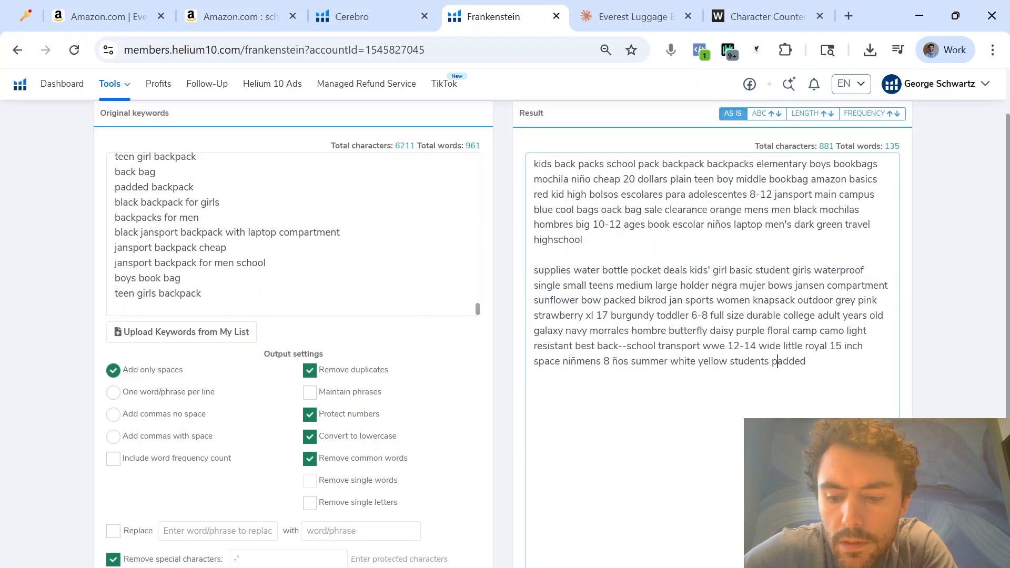
# Delete "kids'", "girls" and "jansen" from the second block of Frankenstein's result
pyautogui.doubleClick(700, 270)
pyautogui.press('BackSpace')
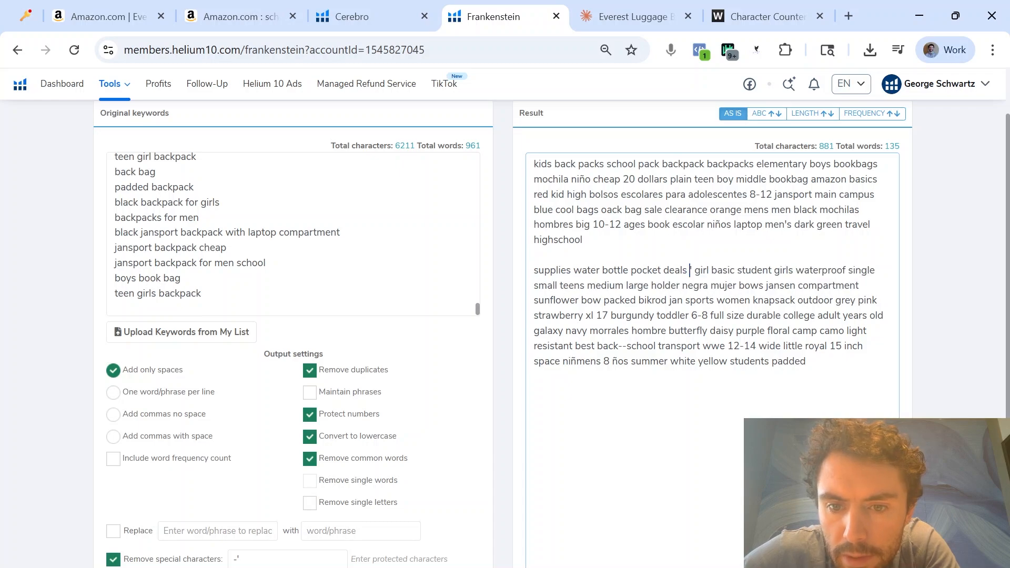
pyautogui.press('Delete')
pyautogui.press('Delete')
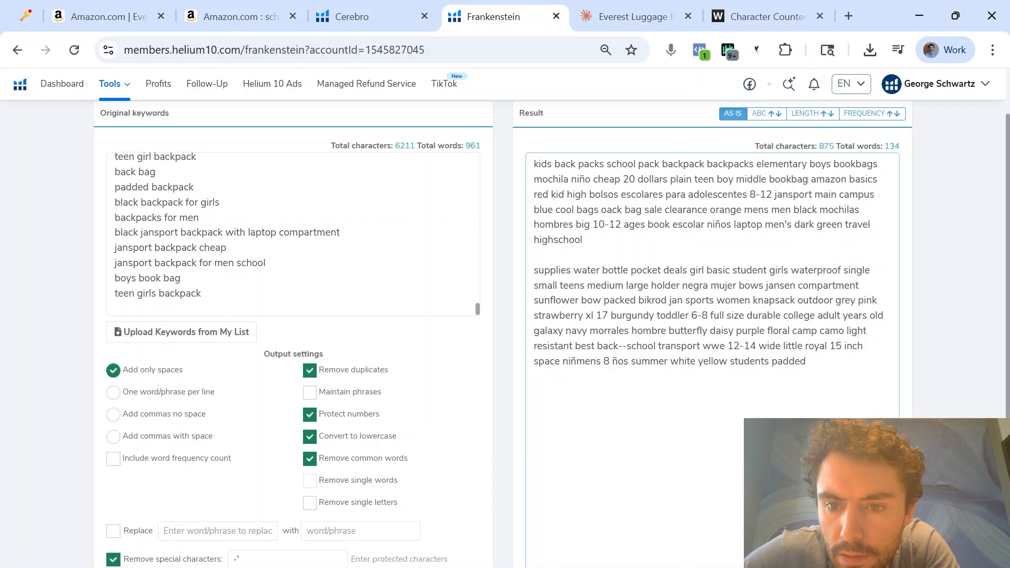
pyautogui.doubleClick(780, 271)
pyautogui.press('BackSpace')
pyautogui.doubleClick(755, 285)
pyautogui.press('BackSpace')
# Copy the second result block, from "supplies" to "padded", and send it to Claude for keyword analysis
pyautogui.moveTo(729, 362); pyautogui.dragTo(533, 271)
pyautogui.hotkey('ctrl', 'c')
pyautogui.hotkey('ctrl', 'Tab')
pyautogui.hotkey('ctrl', 'v')
pyautogui.press('Return')
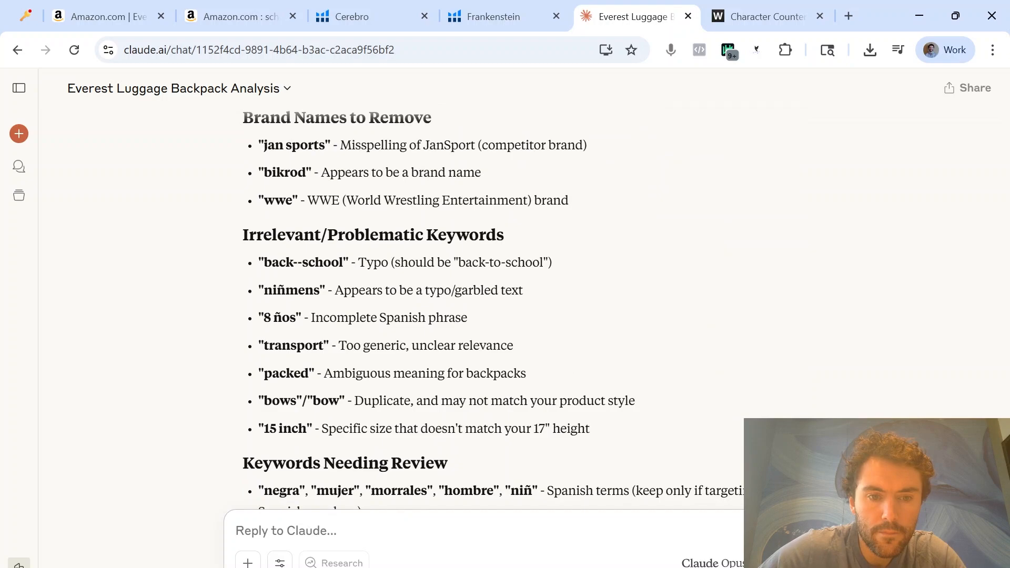
# Paste the second keyword block into a draft reply to Claude and delete the keyword "students" from it
pyautogui.hotkey('ctrl', 'v')
pyautogui.scroll(3, 378, 386)
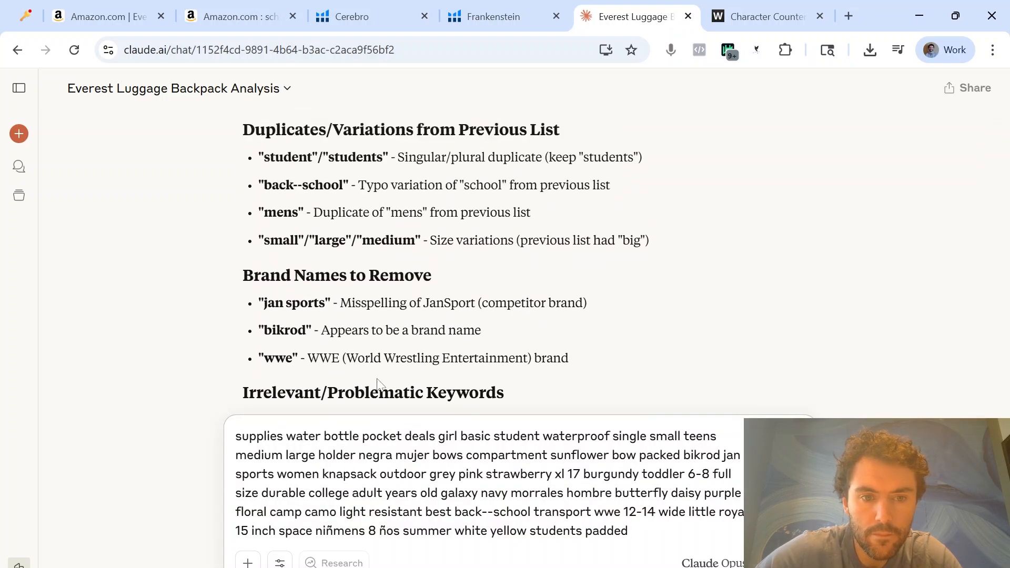
pyautogui.scroll(2, 378, 385)
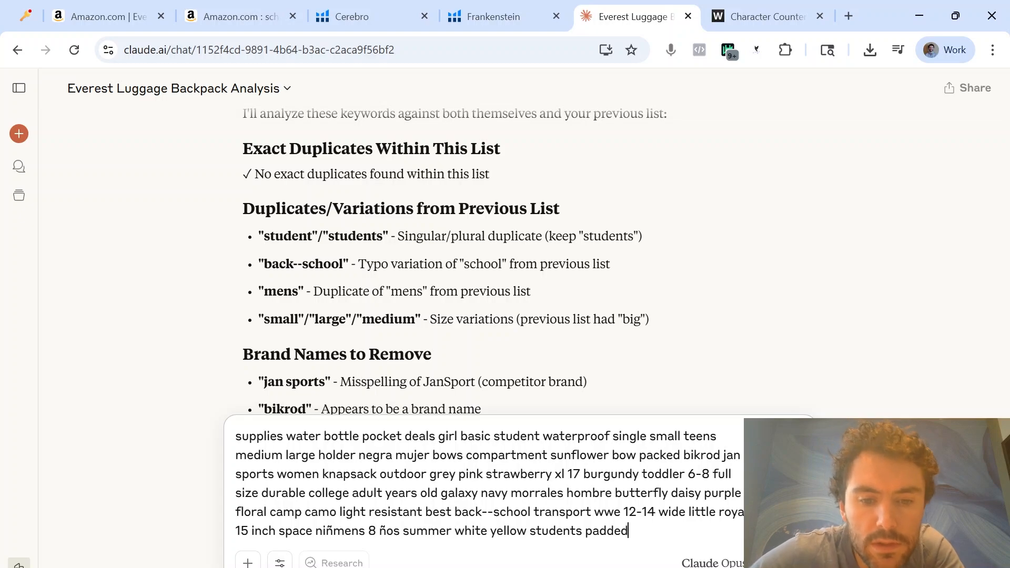
pyautogui.doubleClick(517, 436)
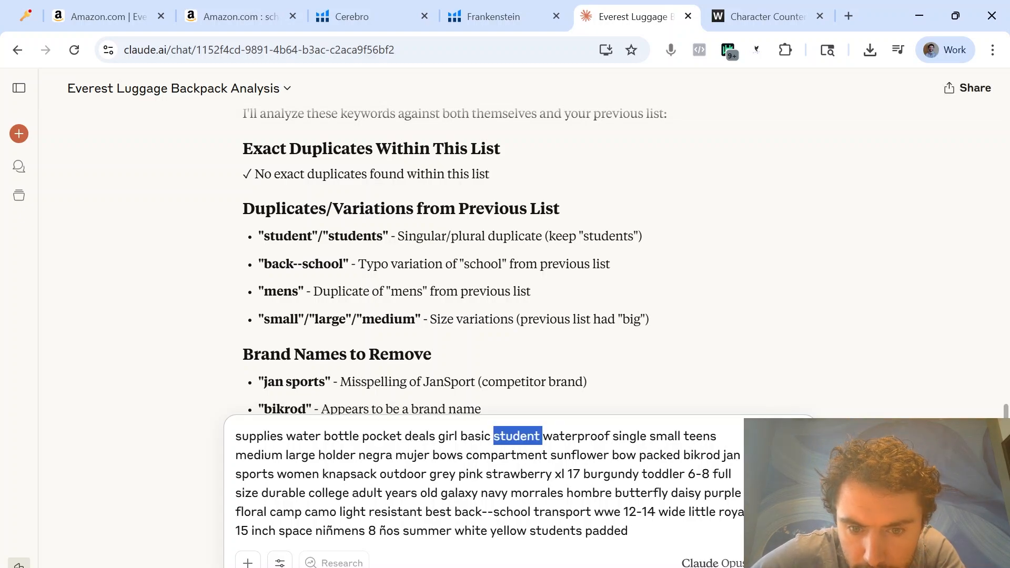
pyautogui.doubleClick(555, 531)
pyautogui.press('BackSpace')
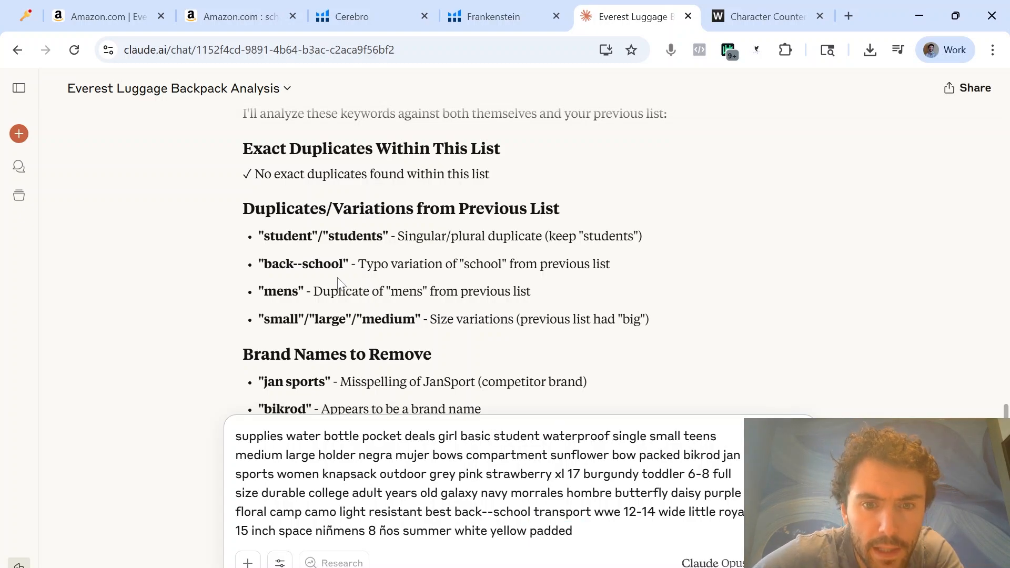
# Shorten the misspelled keyword "back--school" to "back" in the draft reply
pyautogui.scroll(15, 442, 337)
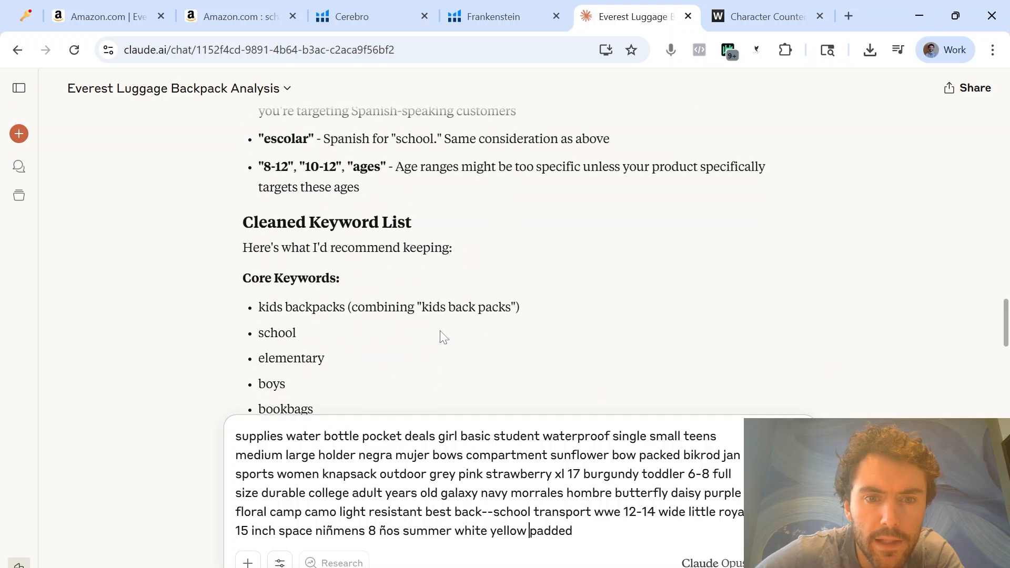
pyautogui.scroll(-10, 553, 336)
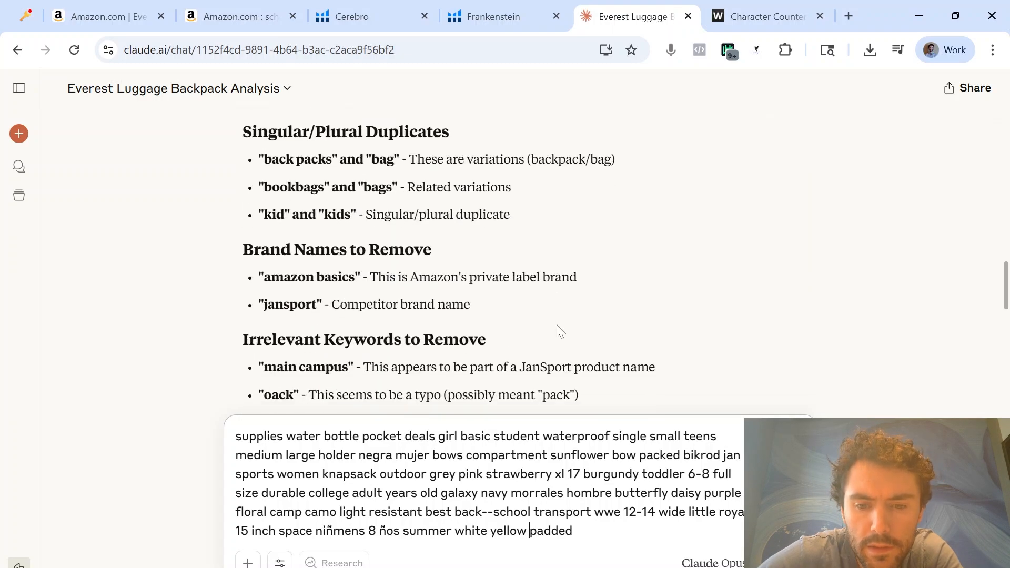
pyautogui.doubleClick(513, 512)
pyautogui.press('BackSpace')
pyautogui.press('BackSpace')
pyautogui.press('BackSpace')
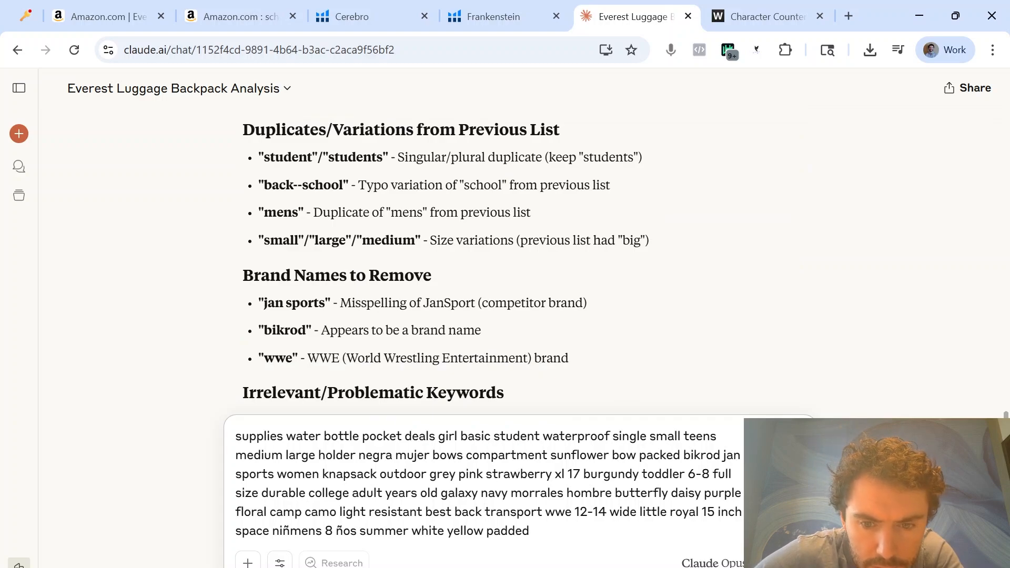
# Search the page for "men" and "jan spo", and delete the brand keywords "bikrod", "jan sports" and "wwe" from the draft
pyautogui.hotkey('ctrl', 'f')
pyautogui.write('men')
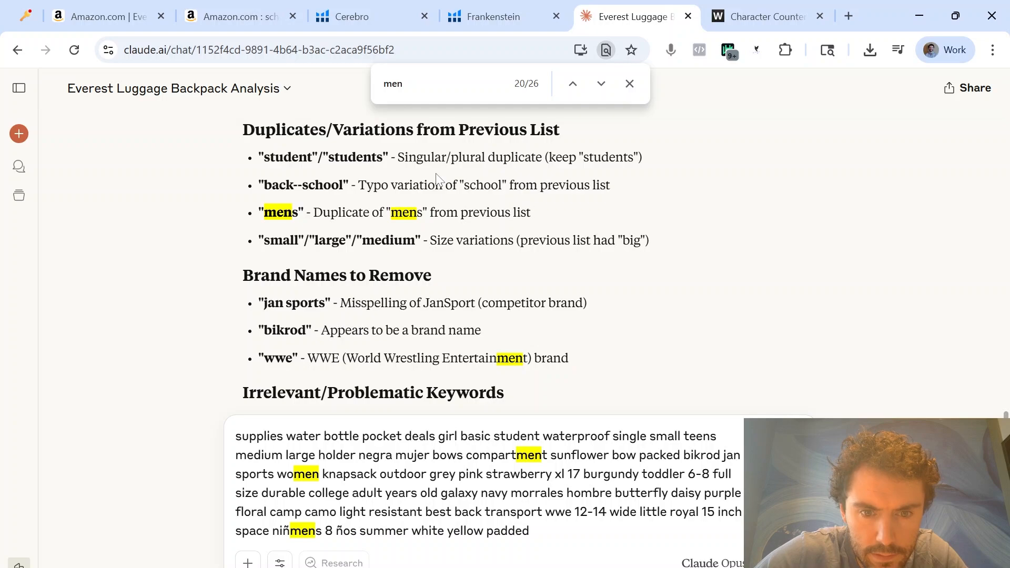
pyautogui.hotkey('ctrl', 'f')
pyautogui.write('jan spo')
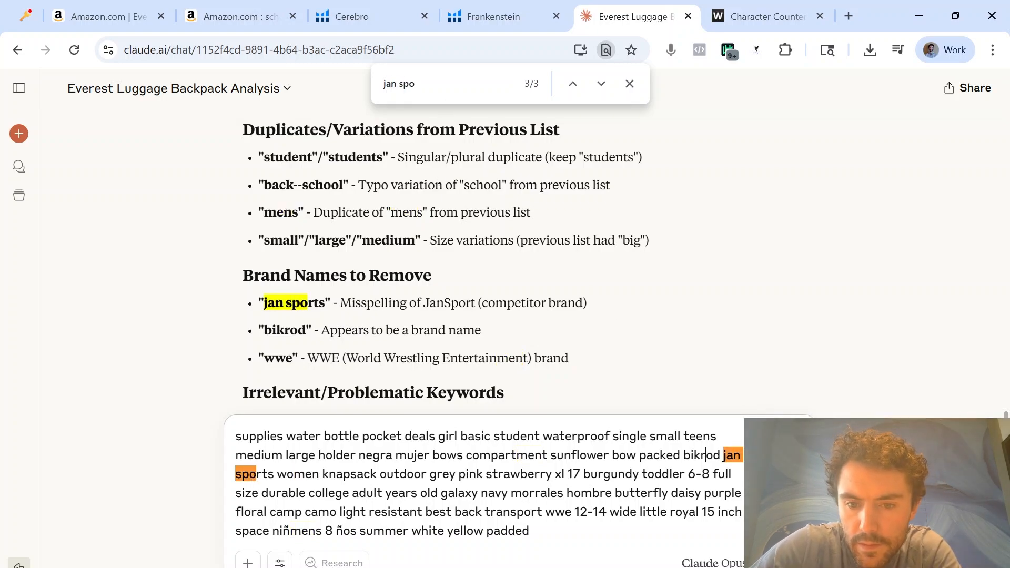
pyautogui.hotkey('ctrl', 'BackSpace')
pyautogui.hotkey('ctrl', 'Delete')
pyautogui.hotkey('ctrl', 'Delete')
pyautogui.hotkey('ctrl', 'Delete')
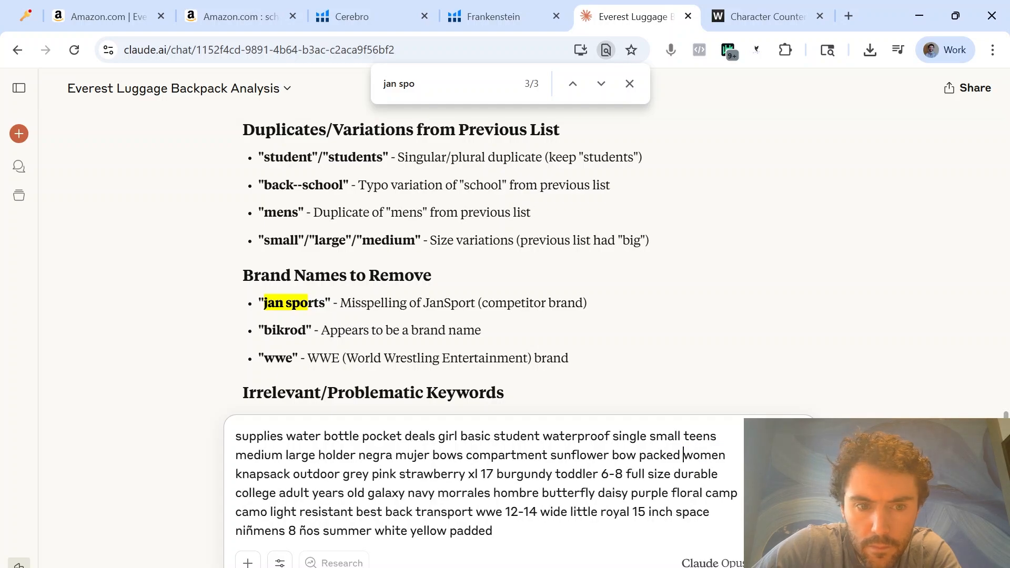
# Delete the problematic keywords "niñmens" and "transport" from the draft reply, locating "transport" with a page search
pyautogui.hotkey('ctrl', 'Delete')
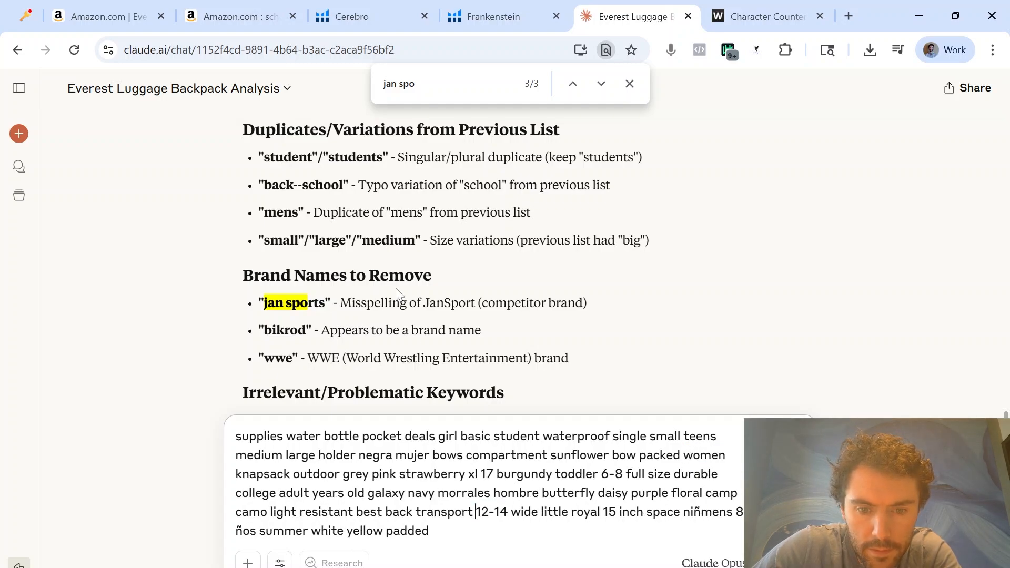
pyautogui.scroll(-4, 400, 296)
pyautogui.click(697, 512)
pyautogui.hotkey('ctrl', 'BackSpace')
pyautogui.hotkey('ctrl', 'Delete')
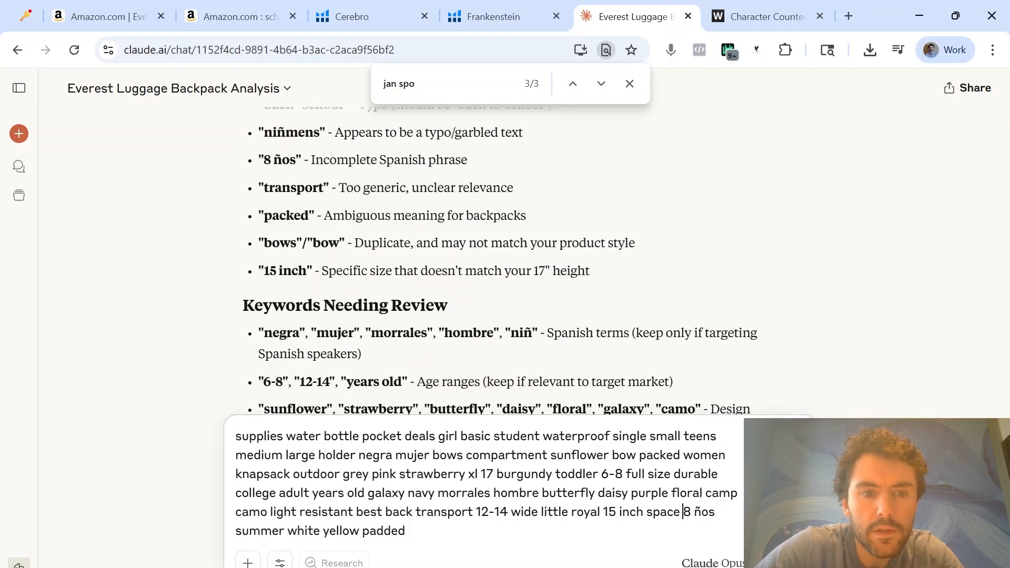
pyautogui.doubleClick(293, 188)
pyautogui.moveTo(442, 88); pyautogui.dragTo(374, 90)
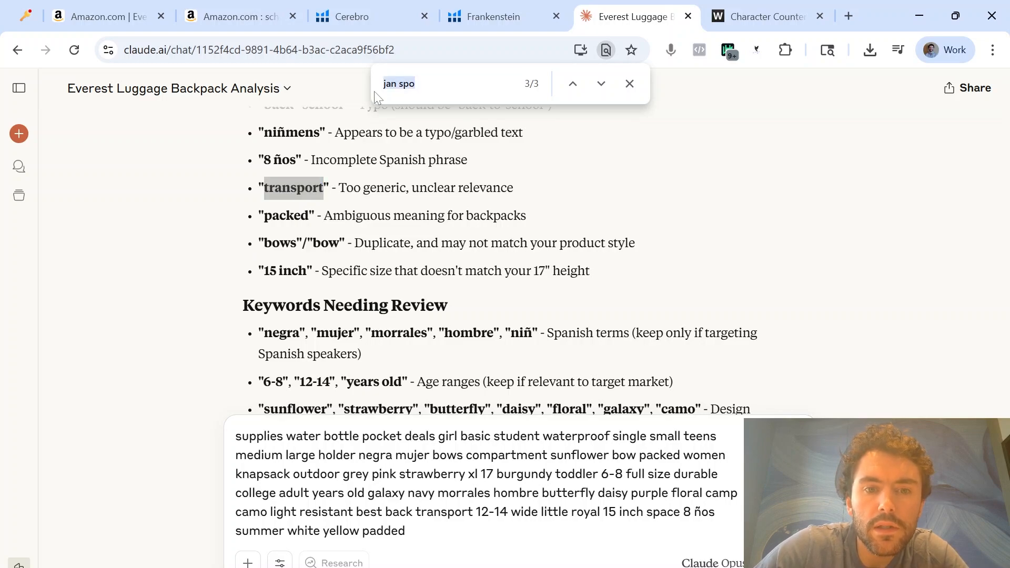
pyautogui.hotkey('ctrl', 'v')
pyautogui.doubleClick(445, 512)
pyautogui.press('BackSpace')
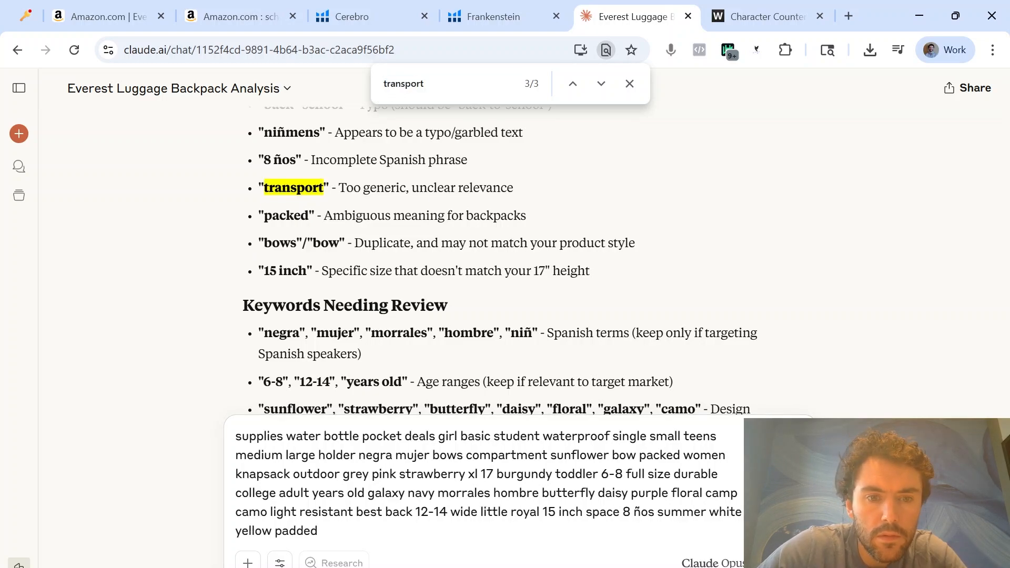
# Find "packed" in the draft keyword list and delete it together with the neighbouring "bow"
pyautogui.doubleClick(286, 215)
pyautogui.hotkey('ctrl', 'c')
pyautogui.moveTo(380, 84); pyautogui.dragTo(442, 84)
pyautogui.hotkey('ctrl', 'v')
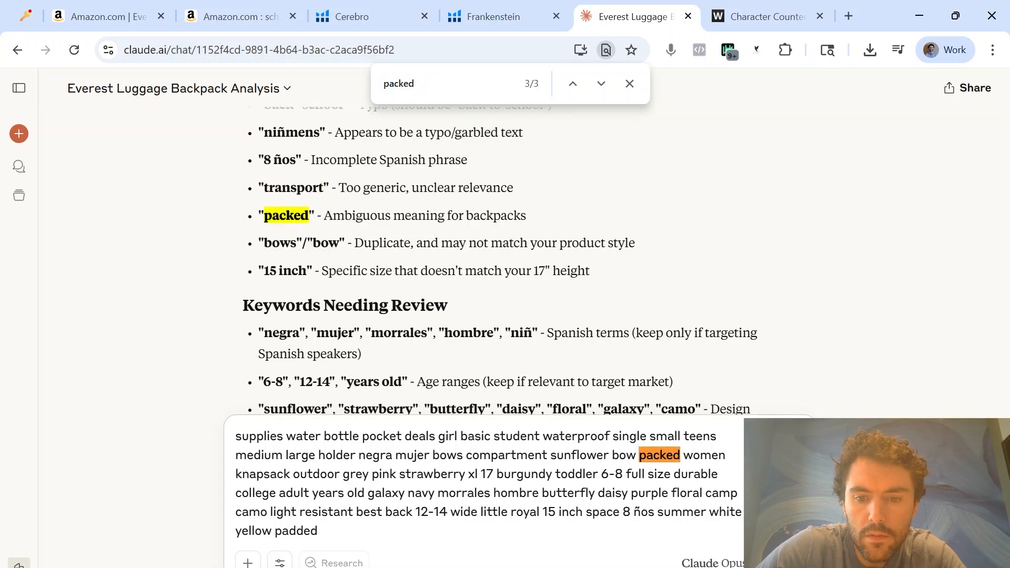
pyautogui.doubleClick(660, 456)
pyautogui.press('BackSpace')
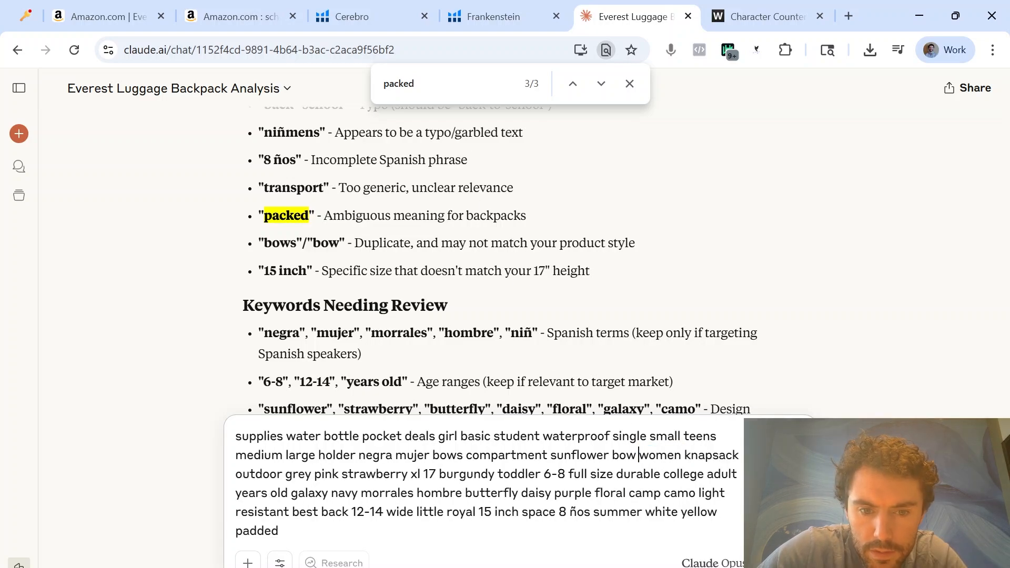
pyautogui.doubleClick(625, 456)
pyautogui.press('BackSpace')
# Search the page for the design-pattern keyword "sunflower" and delete it from the draft list
pyautogui.scroll(-3, 543, 274)
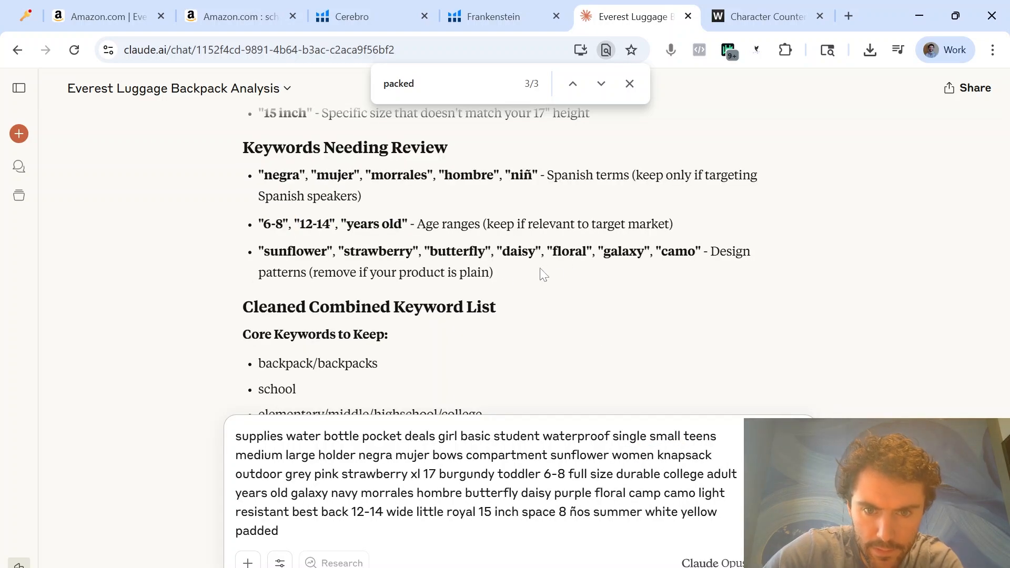
pyautogui.doubleClick(295, 251)
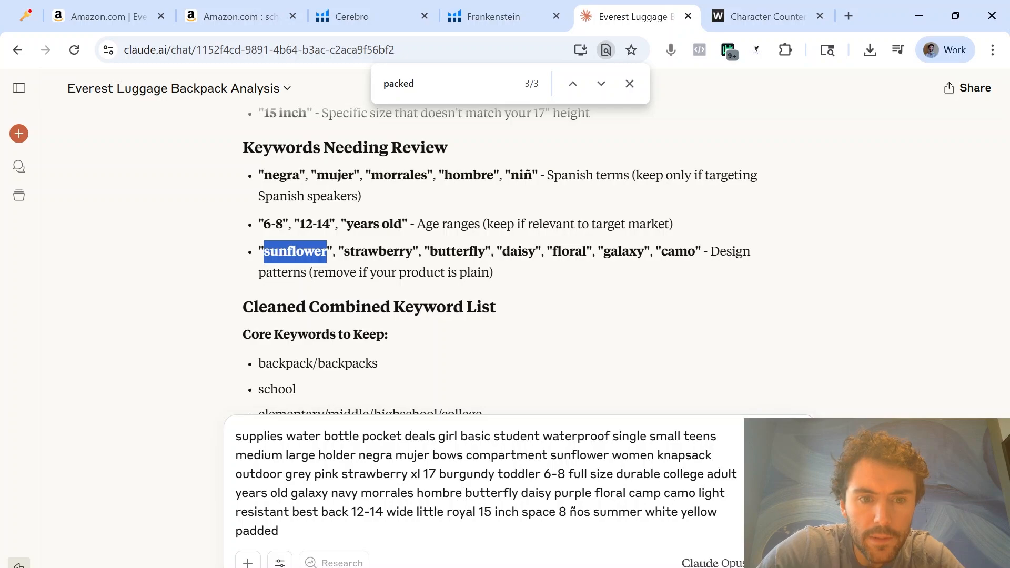
pyautogui.hotkey('ctrl', 'c')
pyautogui.hotkey('ctrl', 'f')
pyautogui.hotkey('ctrl', 'v')
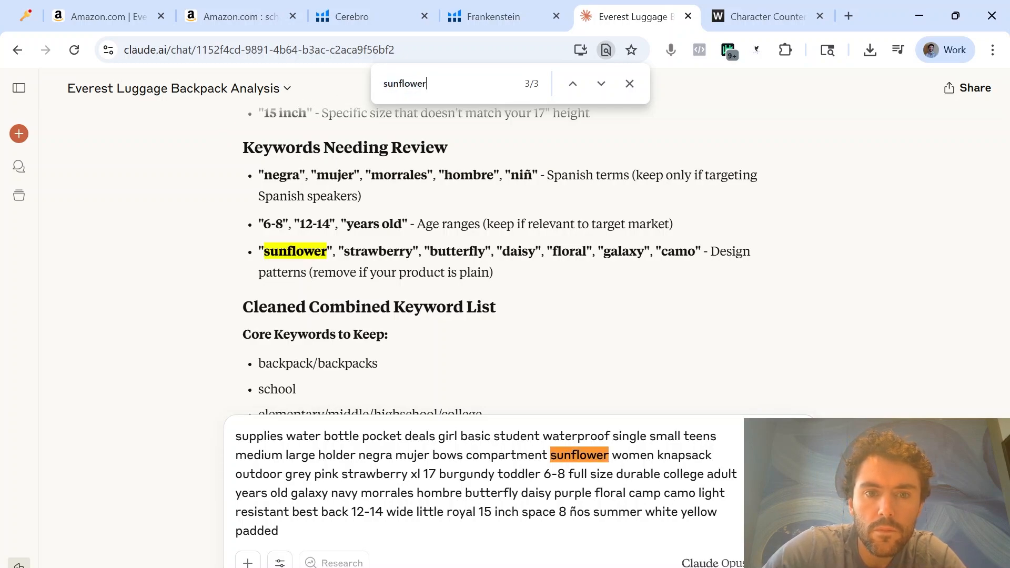
pyautogui.doubleClick(579, 455)
pyautogui.press('BackSpace')
# Search the page for "strawberry" and delete it from the draft keyword list
pyautogui.doubleClick(378, 252)
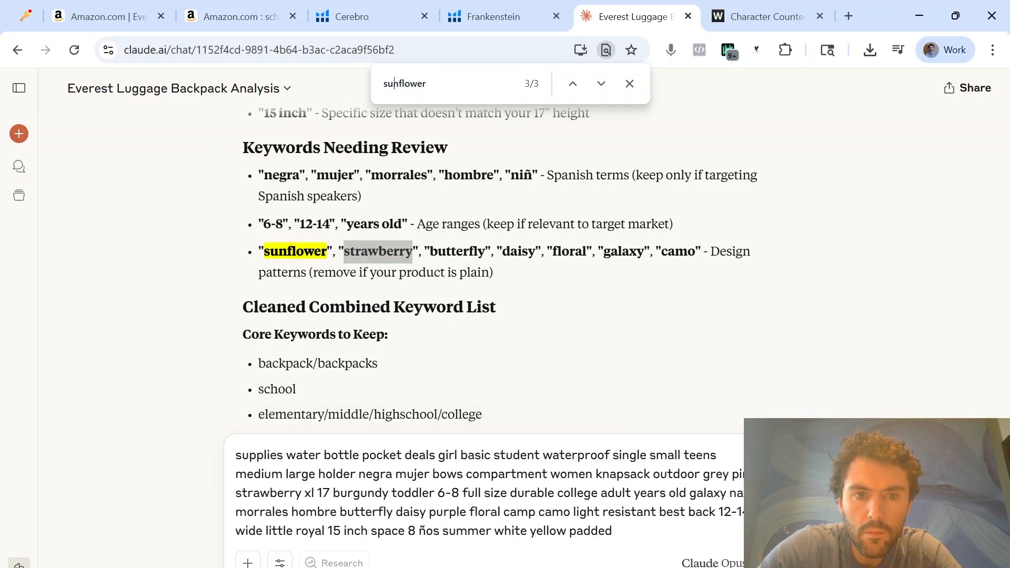
pyautogui.hotkey('ctrl', 'c')
pyautogui.hotkey('ctrl', 'f')
pyautogui.hotkey('ctrl', 'v')
pyautogui.doubleClick(268, 493)
pyautogui.press('BackSpace')
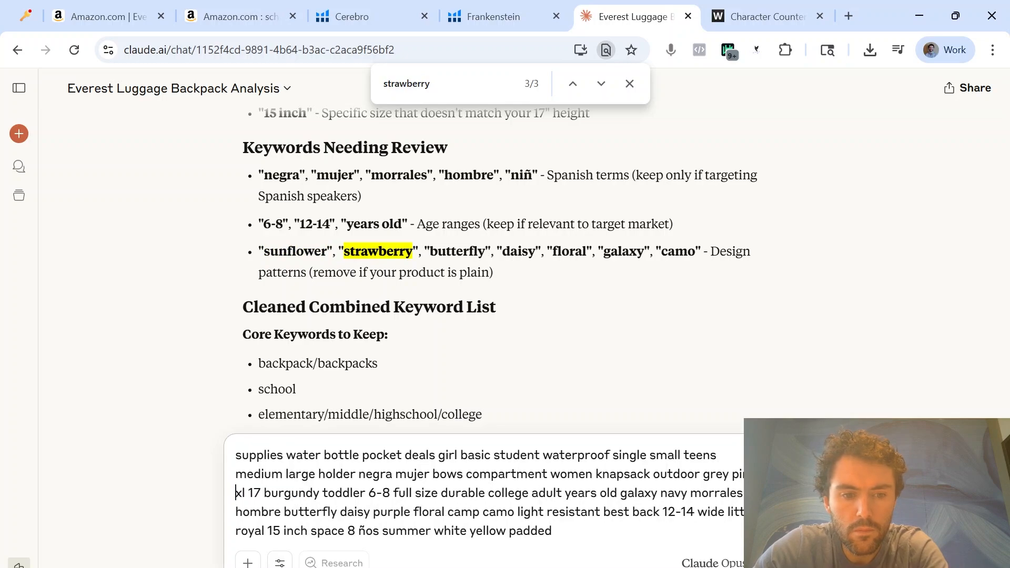
# Find "butterfly" in the draft keyword list and delete it along with "daisy" and "floral"
pyautogui.doubleClick(457, 252)
pyautogui.hotkey('ctrl', 'c')
pyautogui.hotkey('ctrl', 'f')
pyautogui.hotkey('ctrl', 'v')
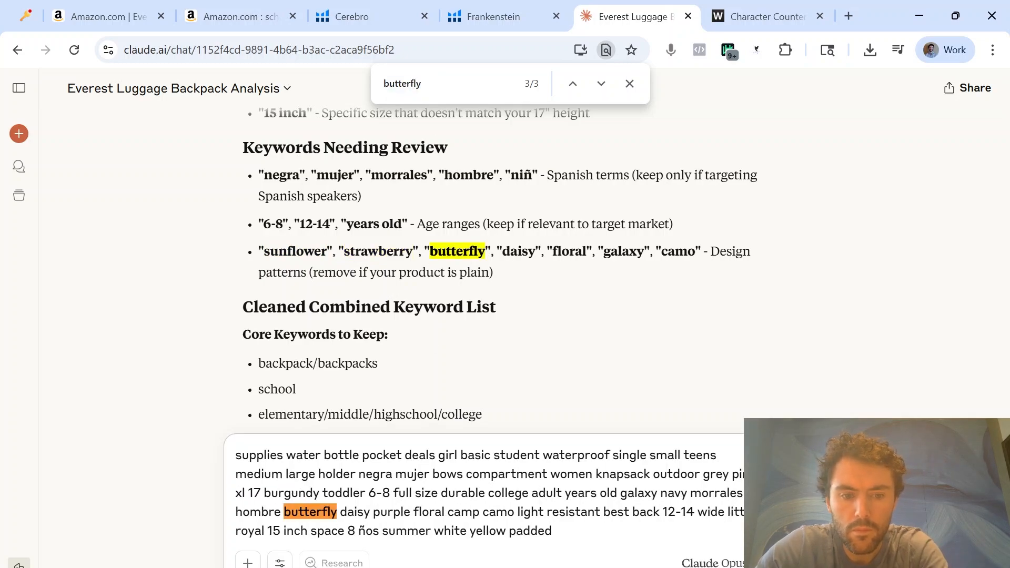
pyautogui.doubleClick(310, 512)
pyautogui.press('BackSpace')
pyautogui.doubleClick(304, 512)
pyautogui.press('BackSpace')
pyautogui.doubleClick(333, 512)
# Delete the keywords "camo", "royal" and "galaxy" from the draft reply
pyautogui.press('BackSpace')
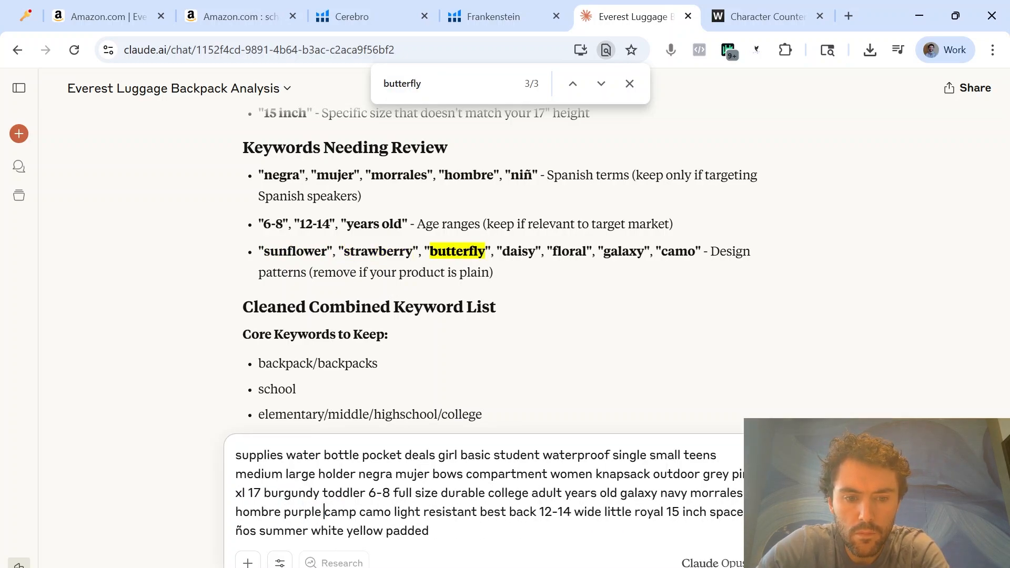
pyautogui.doubleClick(376, 512)
pyautogui.press('BackSpace')
pyautogui.doubleClick(615, 512)
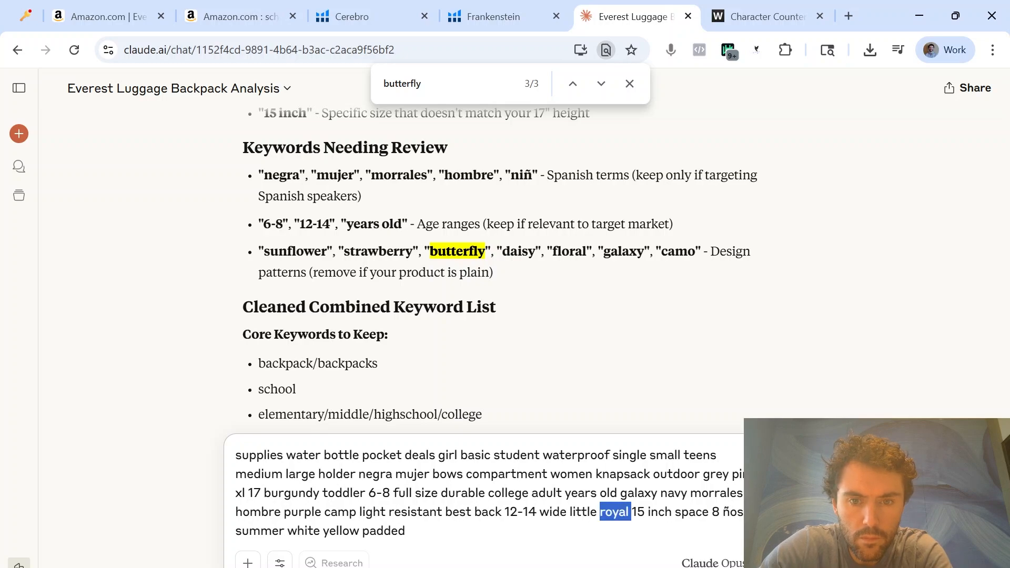
pyautogui.press('BackSpace')
pyautogui.doubleClick(640, 493)
pyautogui.press('BackSpace')
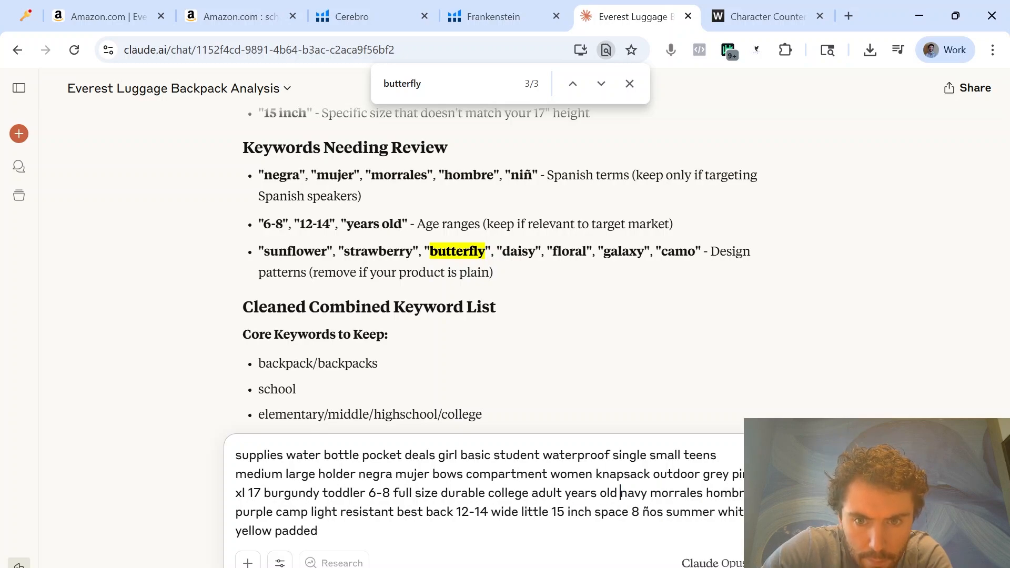
# Replace the text in the WordCounter Character Counter with the cleaned keyword list from the Claude draft
pyautogui.moveTo(318, 531); pyautogui.dragTo(220, 424)
pyautogui.click(563, 355)
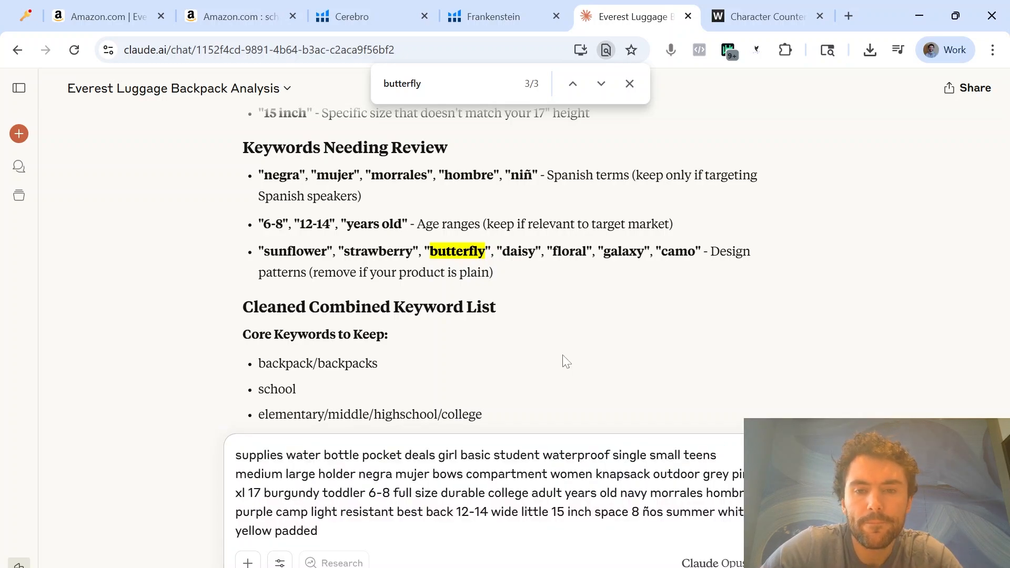
pyautogui.click(737, 22)
pyautogui.click(247, 292)
pyautogui.hotkey('ctrl', 'a')
pyautogui.hotkey('ctrl', 'v')
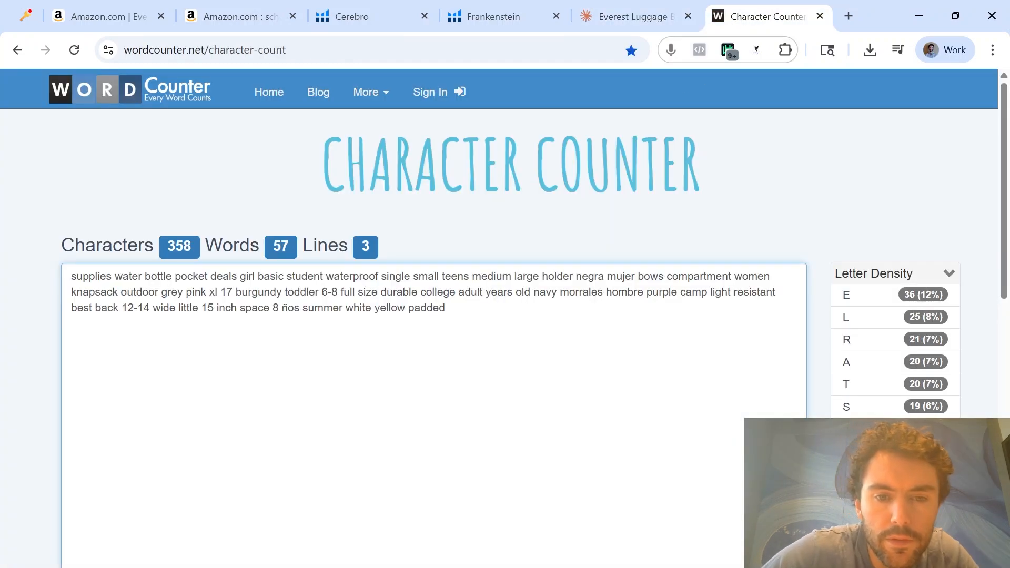
# Temporarily cut the keyword list after "holder" to check its character count, and restore the removed keywords
pyautogui.moveTo(445, 308); pyautogui.dragTo(576, 277)
pyautogui.press('BackSpace')
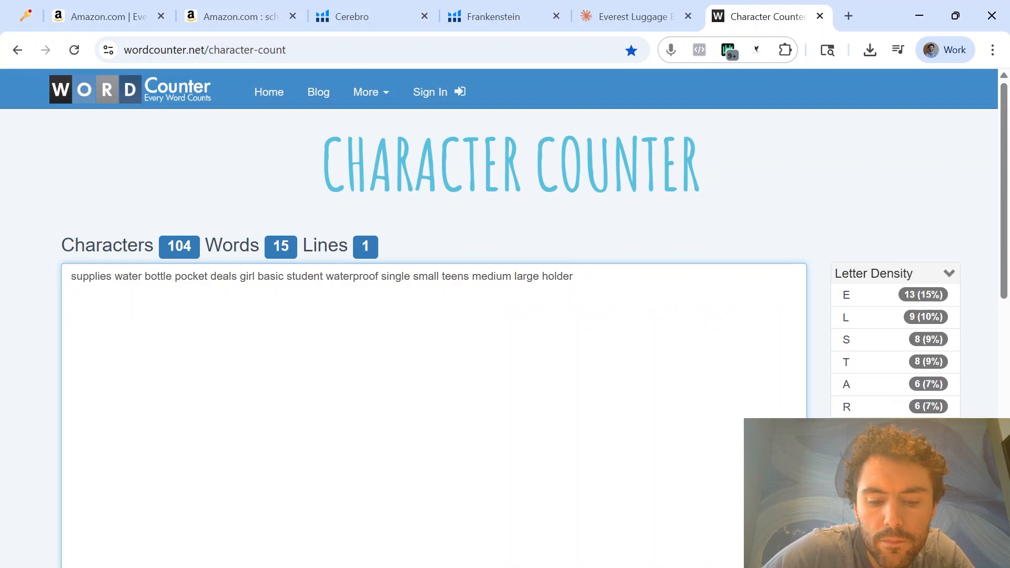
pyautogui.hotkey('ctrl', 'z')
# Copy the keywords from "supplies" through "large" into the Strand 1 alt text cell of the Excel SEO sheet
pyautogui.moveTo(445, 308); pyautogui.dragTo(384, 207)
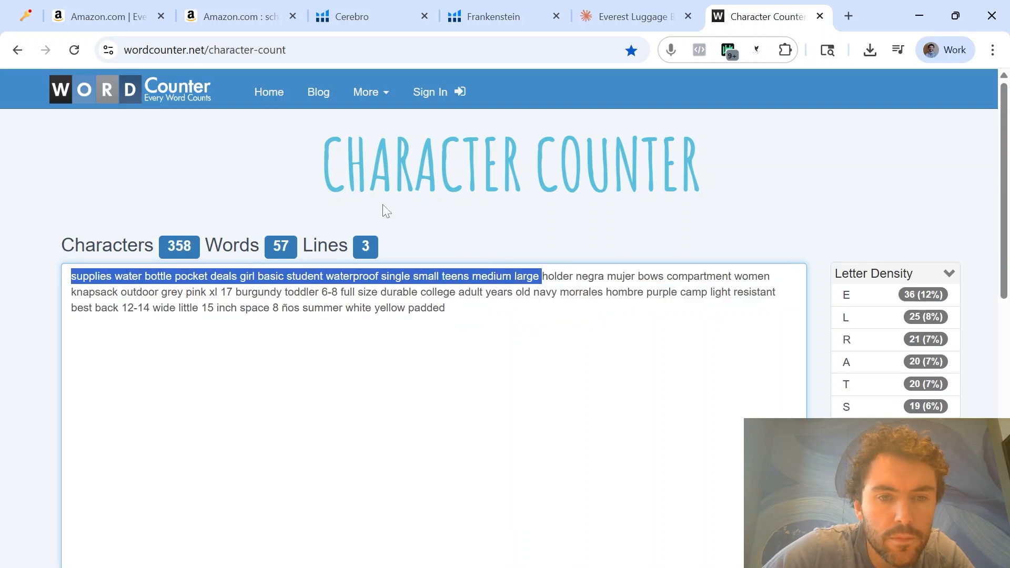
pyautogui.click(411, 567)
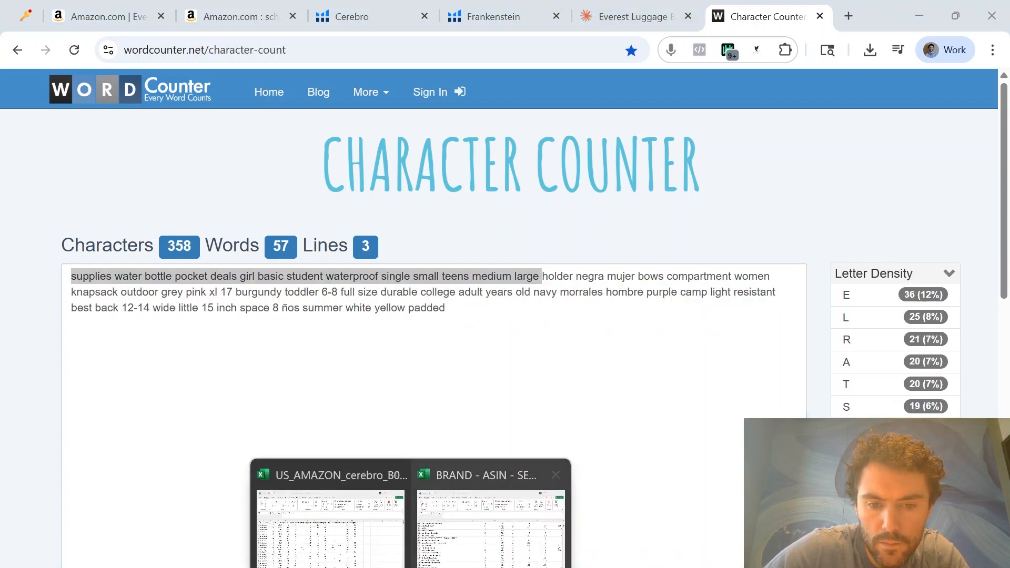
pyautogui.click(456, 542)
pyautogui.click(530, 467)
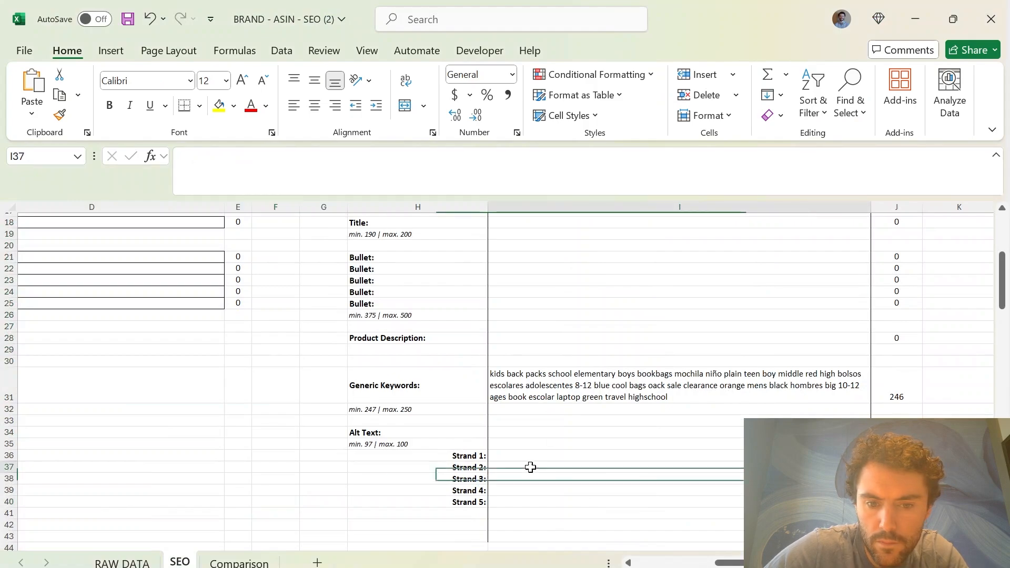
pyautogui.click(532, 456)
pyautogui.hotkey('ctrl', 'v')
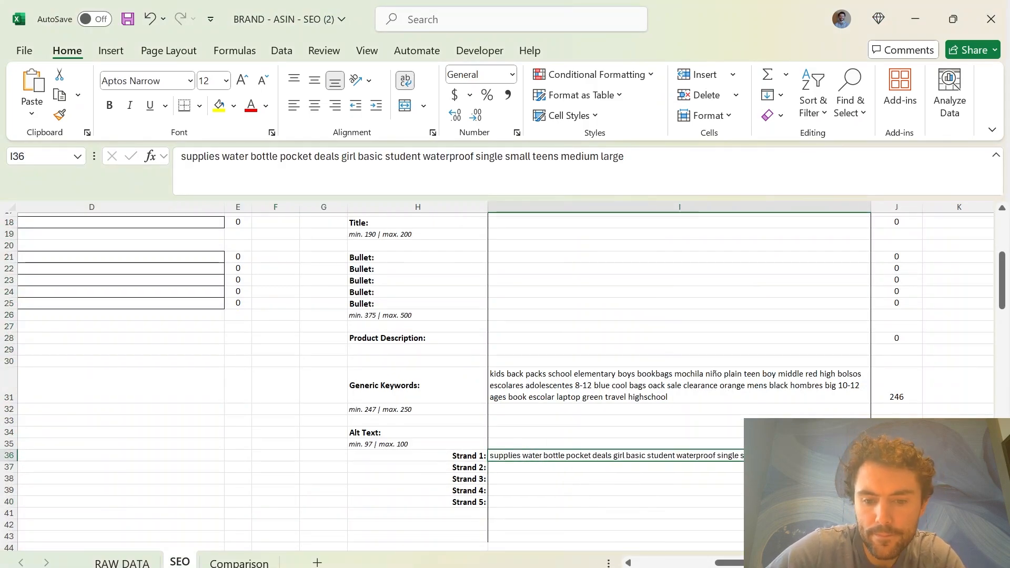
# Back in the Character Counter, separate the keywords used for Strand 1 from the rest with a blank line after "large"
pyautogui.moveTo(654, 567)
pyautogui.click(653, 531)
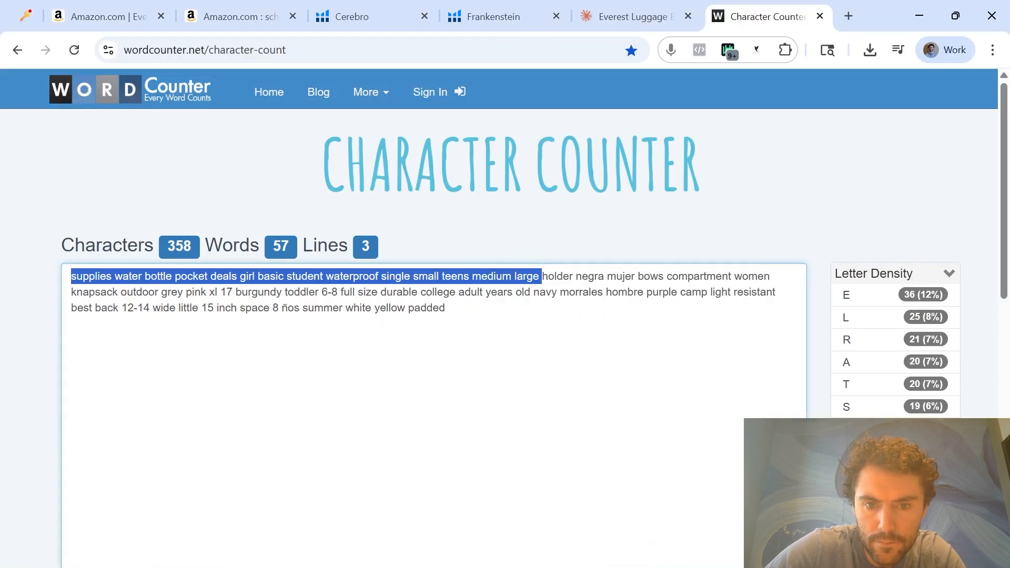
pyautogui.moveTo(536, 278); pyautogui.dragTo(469, 292)
pyautogui.hotkey('ctrl', 'z')
pyautogui.moveTo(542, 277); pyautogui.dragTo(484, 293)
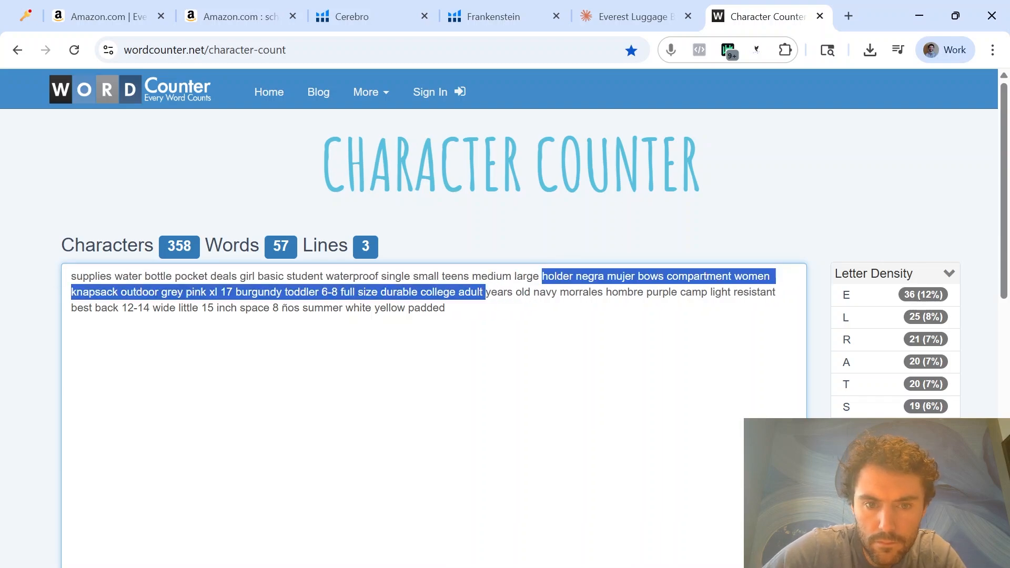
pyautogui.click(542, 276)
pyautogui.press('Return')
pyautogui.press('Return')
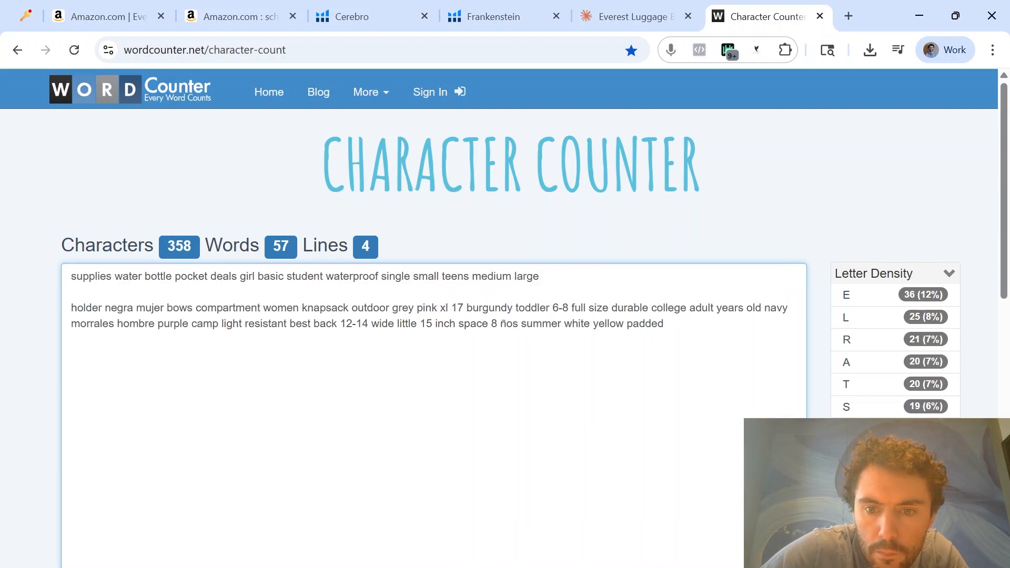
# Copy the keywords from "holder" through "full" into the Strand 2 alt text cell in Excel
pyautogui.moveTo(585, 308)
pyautogui.mouseDown()
pyautogui.moveTo(74, 308)
pyautogui.moveTo(589, 307)
pyautogui.mouseUp()
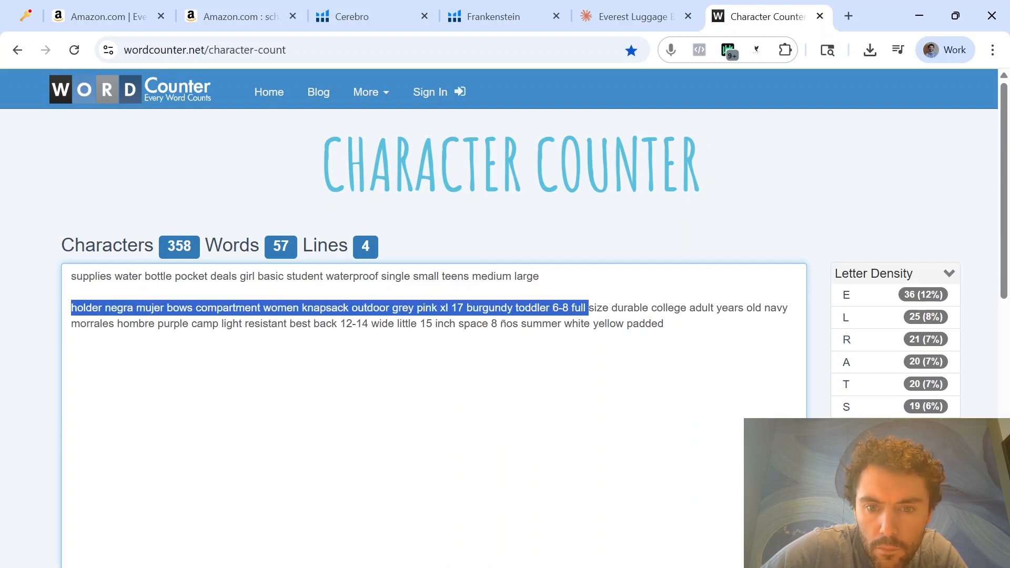
pyautogui.hotkey('ctrl', 'c')
pyautogui.hotkey('alt', 'Tab')
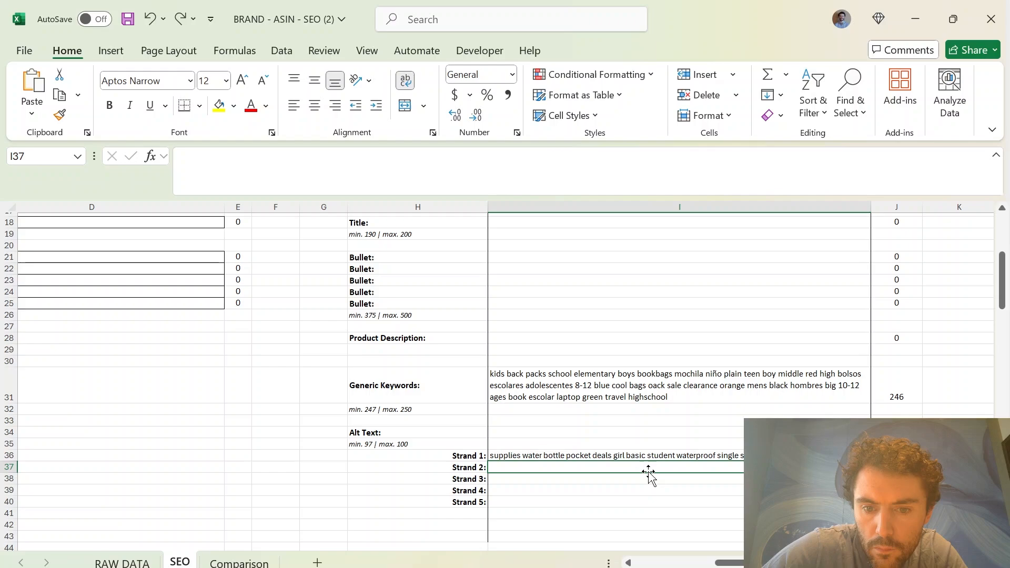
pyautogui.hotkey('ctrl', 'v')
# Fill the Strand 3 alt text cell with the counter's keywords from "size" through "back", and append "12-14"
pyautogui.hotkey('alt', 'Tab')
pyautogui.moveTo(589, 308); pyautogui.dragTo(362, 324)
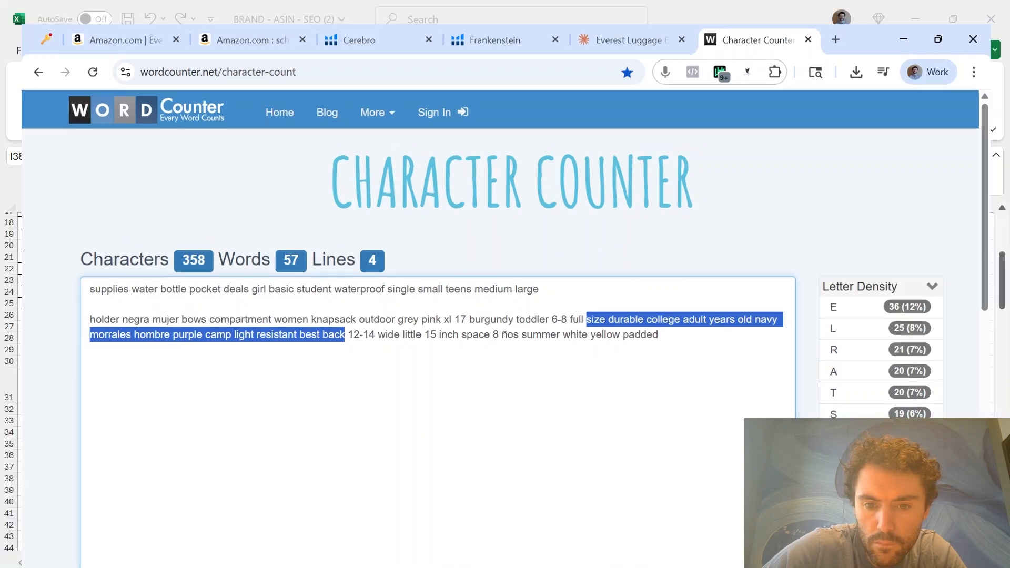
pyautogui.hotkey('ctrl', 'c')
pyautogui.hotkey('alt', 'Tab')
pyautogui.click(605, 478)
pyautogui.hotkey('ctrl', 'v')
pyautogui.hotkey('alt', 'Tab')
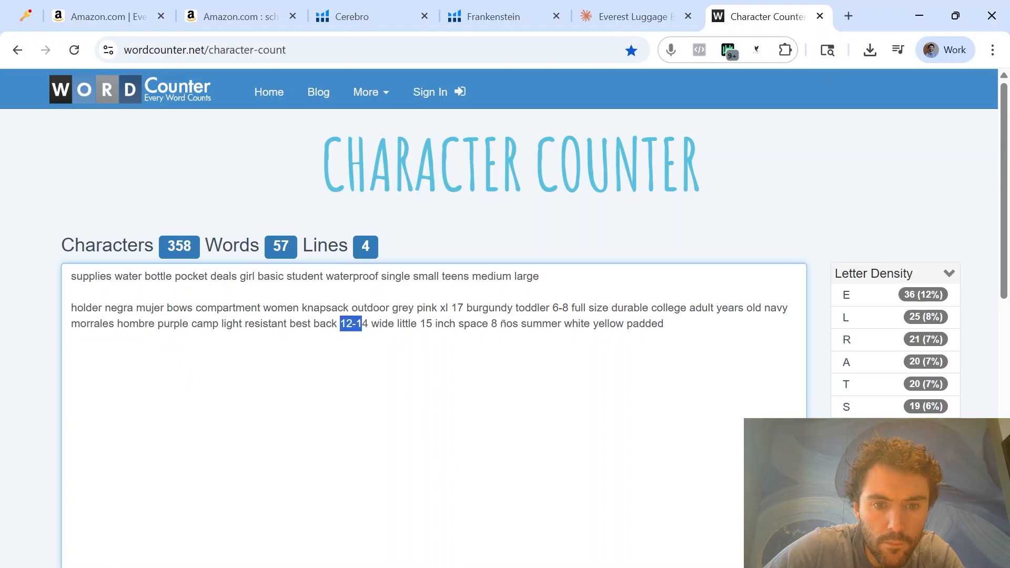
pyautogui.hotkey('ctrl', 'c')
pyautogui.hotkey('alt', 'Tab')
pyautogui.doubleClick(848, 479)
pyautogui.hotkey('ctrl', 'v')
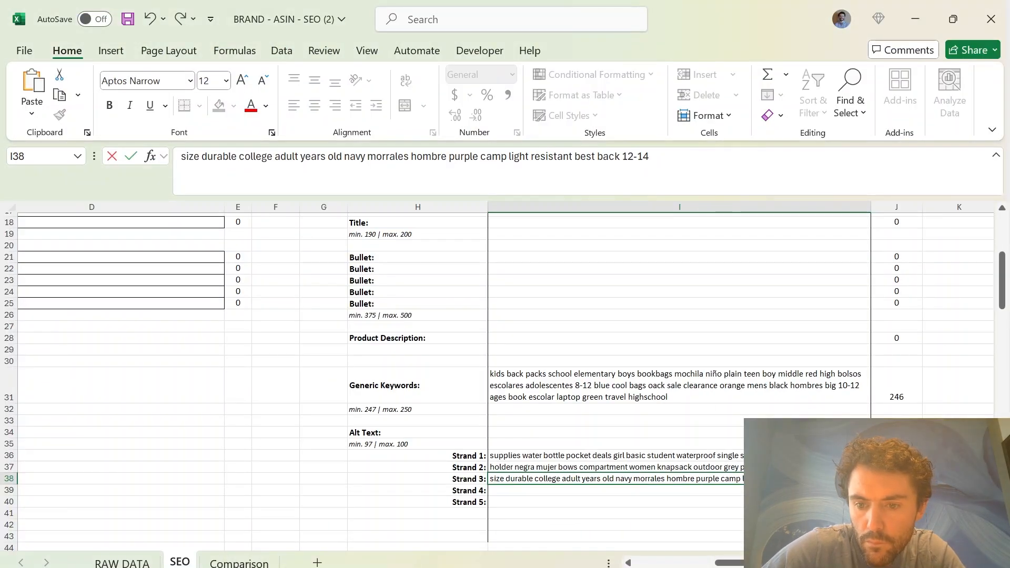
pyautogui.click(674, 502)
pyautogui.click(669, 491)
pyautogui.moveTo(669, 492); pyautogui.dragTo(646, 538)
pyautogui.moveTo(488, 492); pyautogui.dragTo(475, 489)
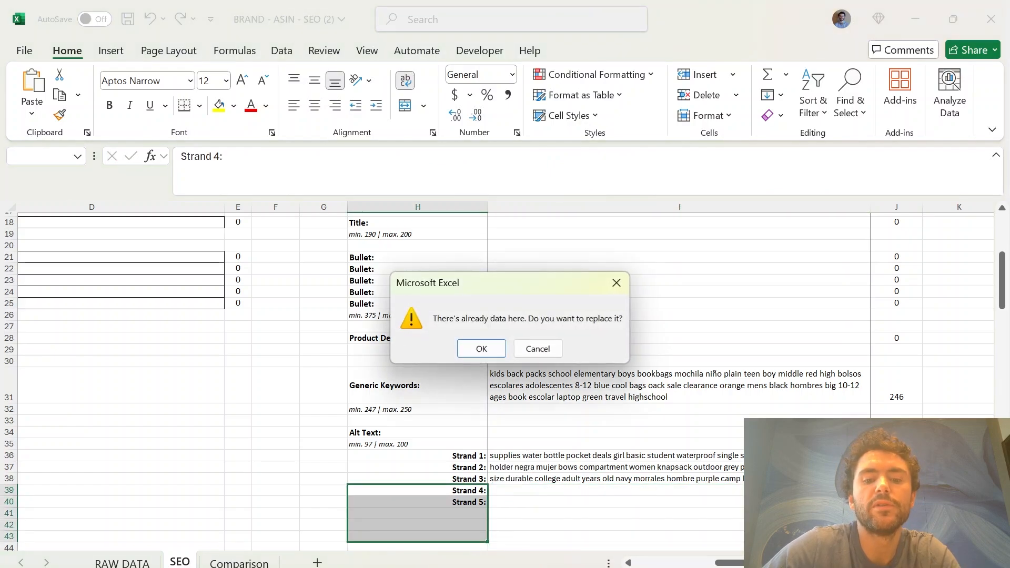
pyautogui.click(540, 349)
pyautogui.moveTo(570, 491); pyautogui.dragTo(569, 512)
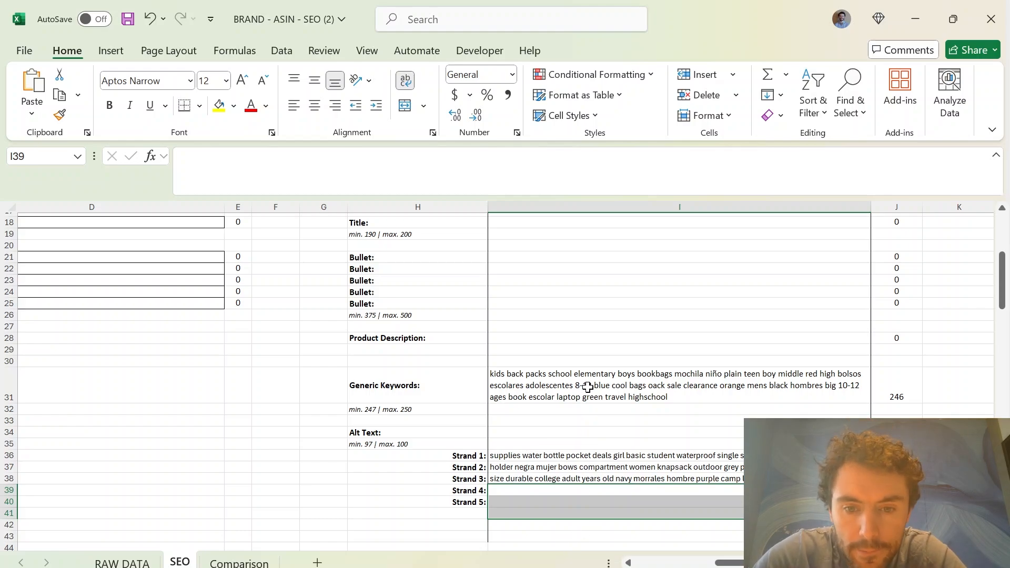
pyautogui.moveTo(588, 388); pyautogui.dragTo(588, 471)
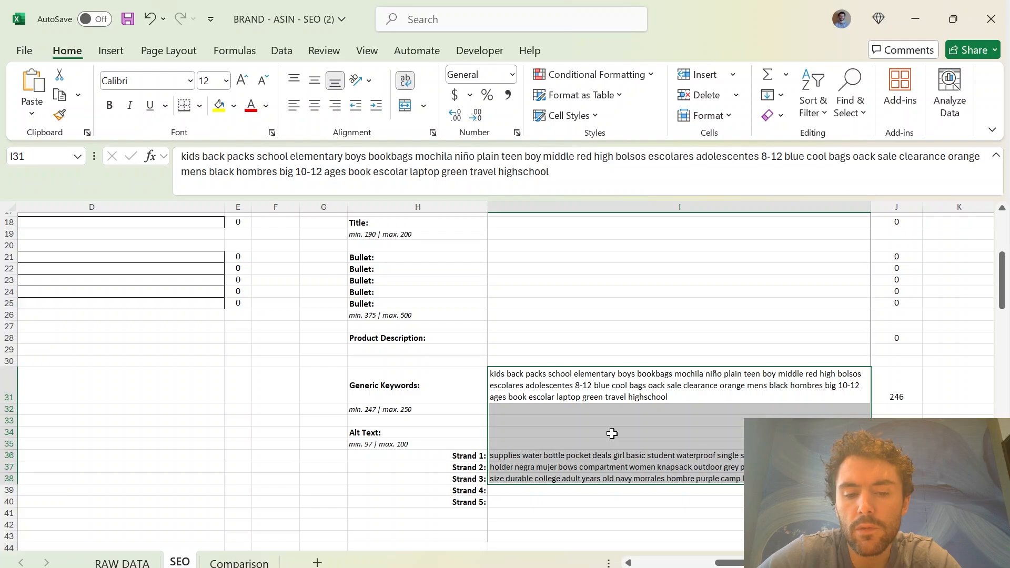
pyautogui.click(608, 312)
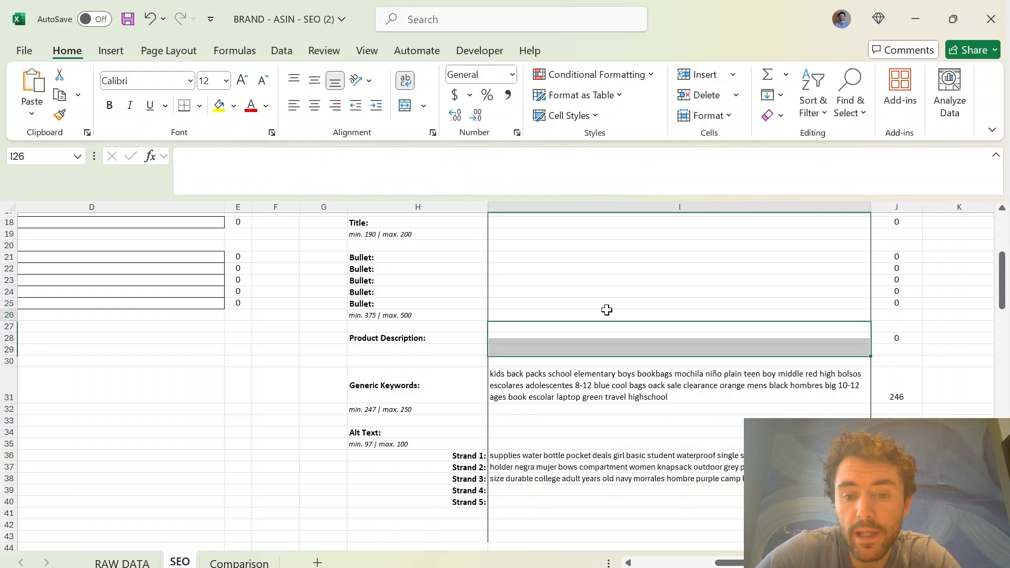
# Copy the five product bullet points from the Everest backpack's Amazon listing into a new message in the Claude chat
pyautogui.hotkey('alt', 'Tab')
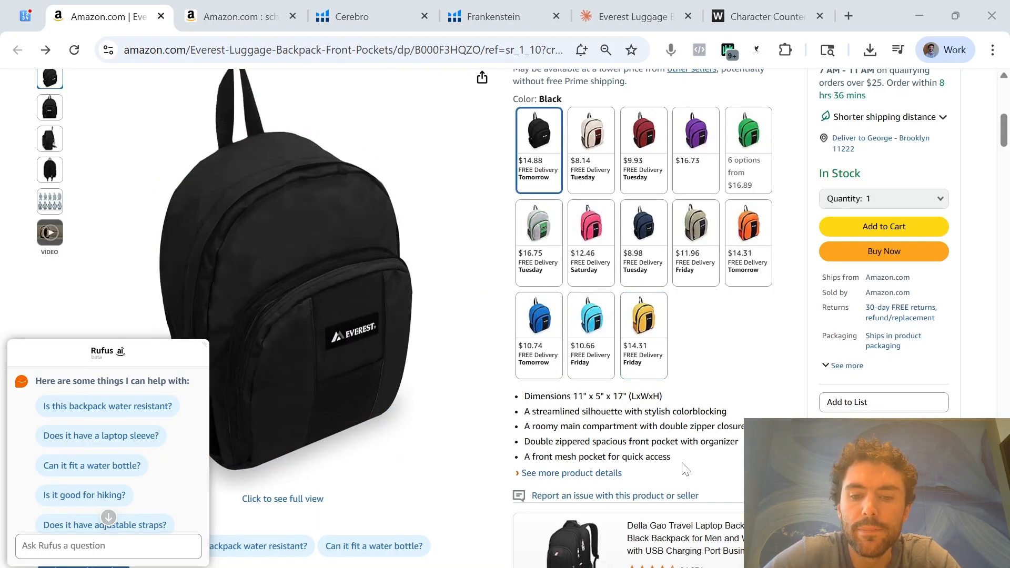
pyautogui.moveTo(683, 465); pyautogui.dragTo(509, 388)
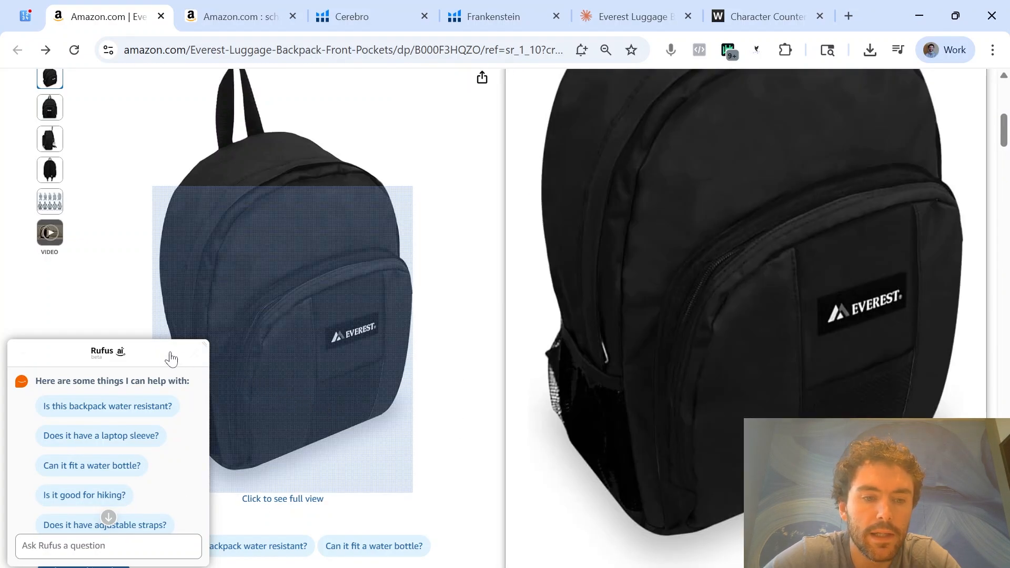
pyautogui.click(194, 353)
pyautogui.moveTo(524, 397)
pyautogui.mouseDown()
pyautogui.moveTo(684, 469)
pyautogui.moveTo(708, 463)
pyautogui.moveTo(524, 400)
pyautogui.mouseUp()
pyautogui.click(685, 461)
pyautogui.hotkey('ctrl', 'c')
pyautogui.hotkey('ctrl', '6')
pyautogui.hotkey('ctrl', 'v')
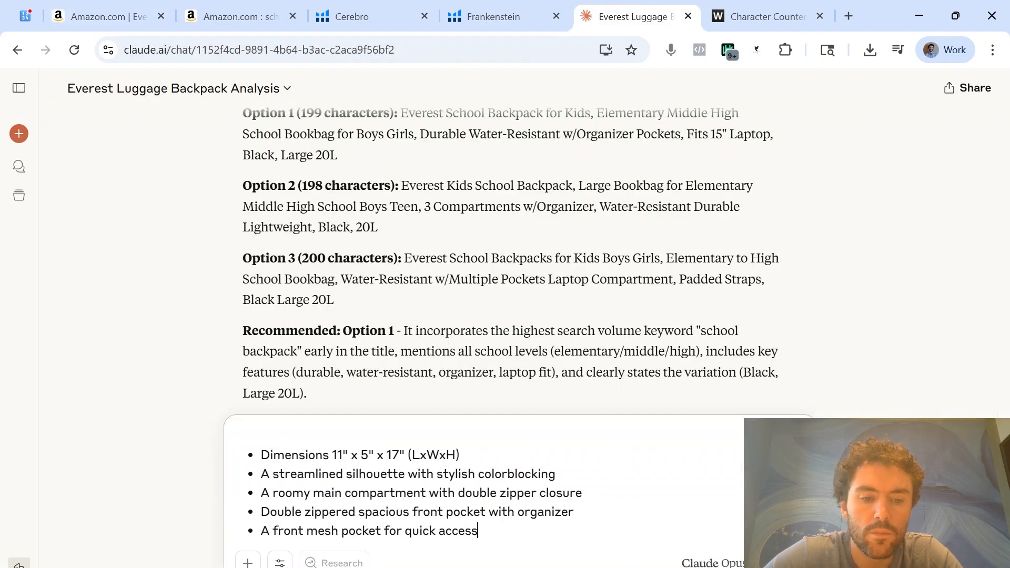
# Add "Here are the current bullet points, Please create 10 bullet points for this product" above the pasted bullets and send the message
pyautogui.hotkey('alt', 'Tab')
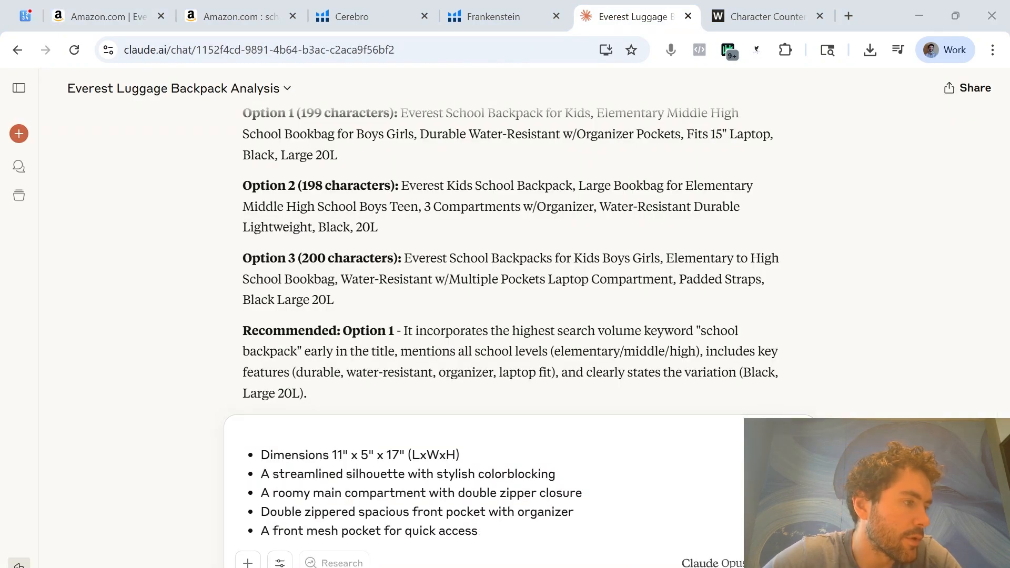
pyautogui.hotkey('alt', 'Tab')
pyautogui.hotkey('ctrl', 'v')
pyautogui.hotkey('ctrl', 'z')
pyautogui.click(237, 437)
pyautogui.hotkey('ctrl', 'v')
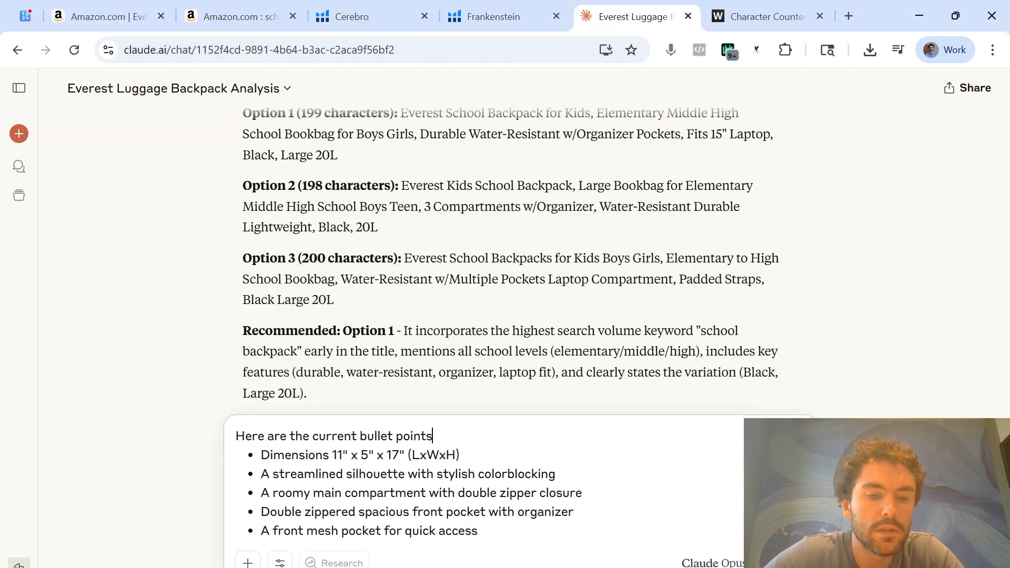
pyautogui.write(', Please create 10 bullet points for this product')
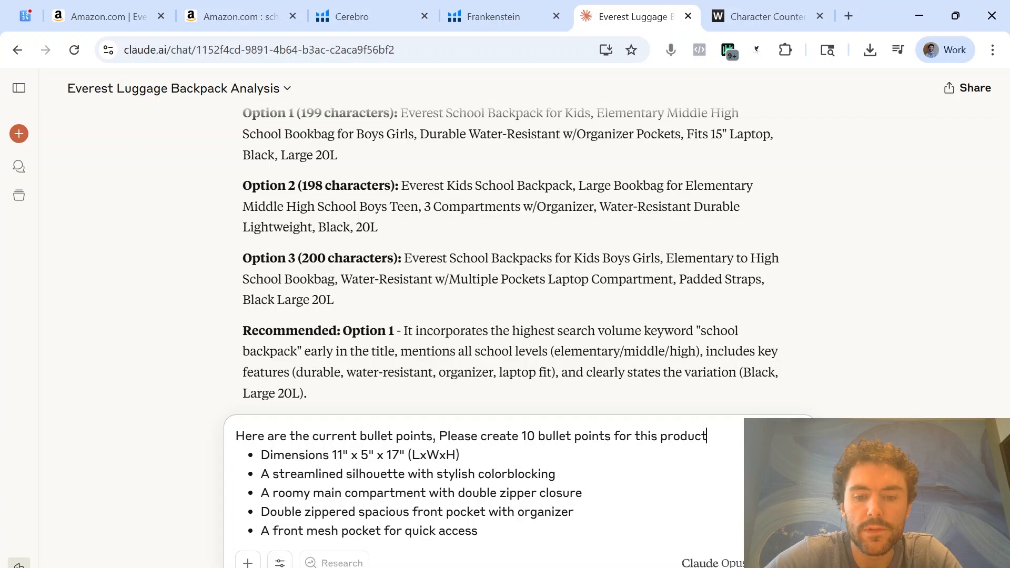
pyautogui.hotkey('shift', 'Return')
pyautogui.press('Return')
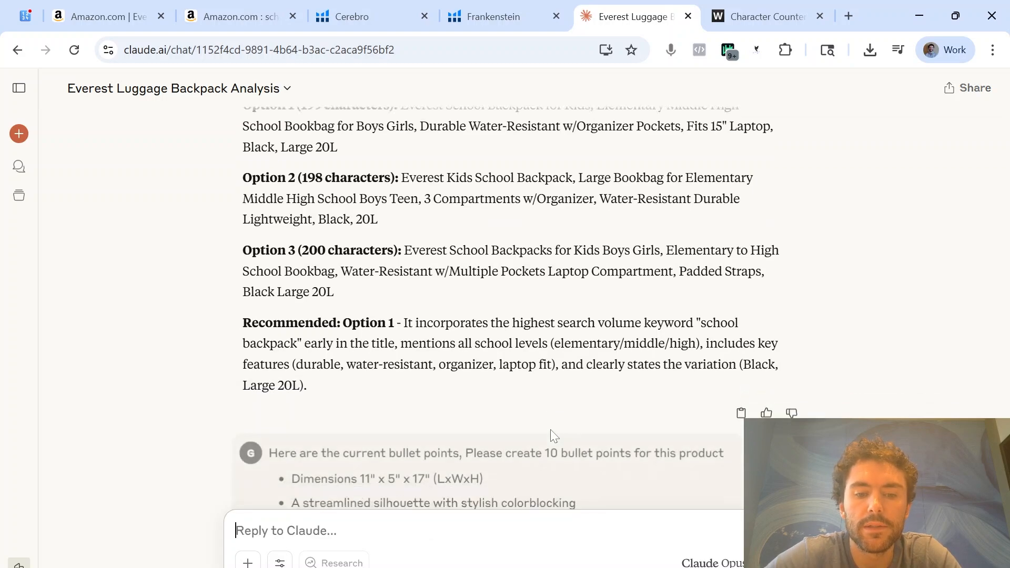
# Ask Claude to enhance the description on each bullet, and follow with a request to combine similar ones into only 5 bullet points
pyautogui.write('Okay great! Now please enhance the description on each bullet')
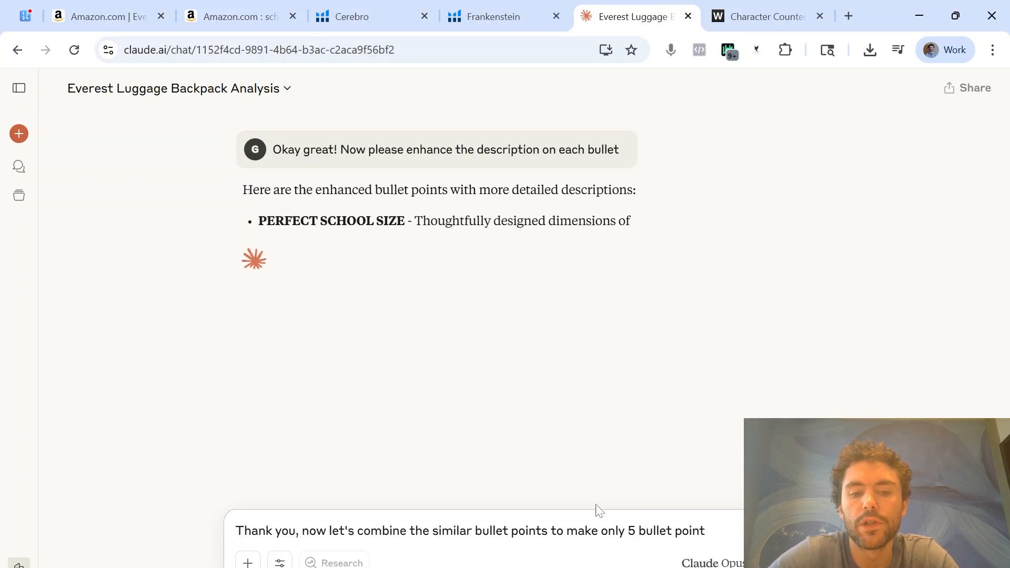
pyautogui.press('Return')
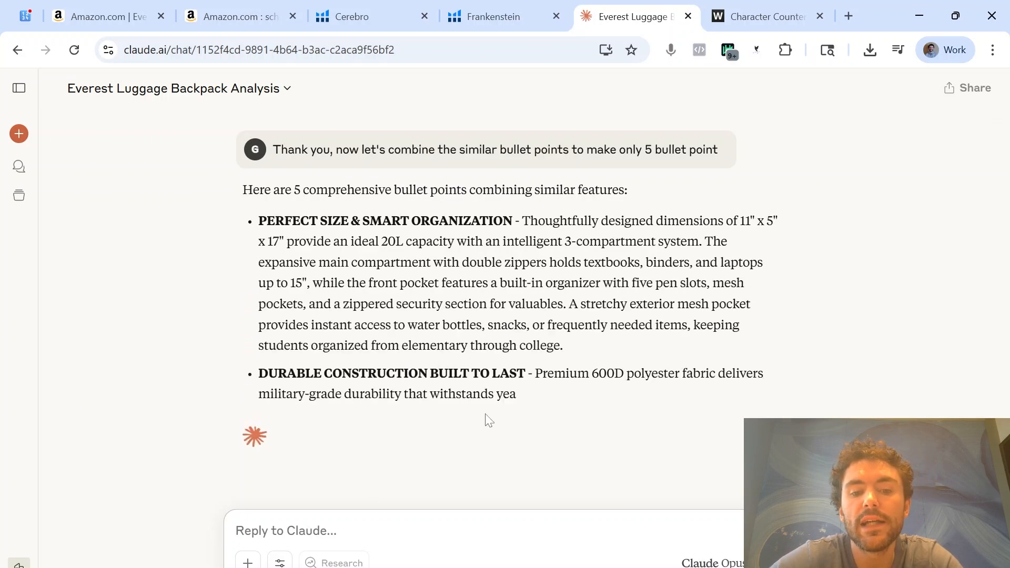
# Copy the yellow keyword phrases in A13:A112 of the Excel RAW DATA sheet into a new Claude message
pyautogui.moveTo(405, 567)
pyautogui.click(321, 528)
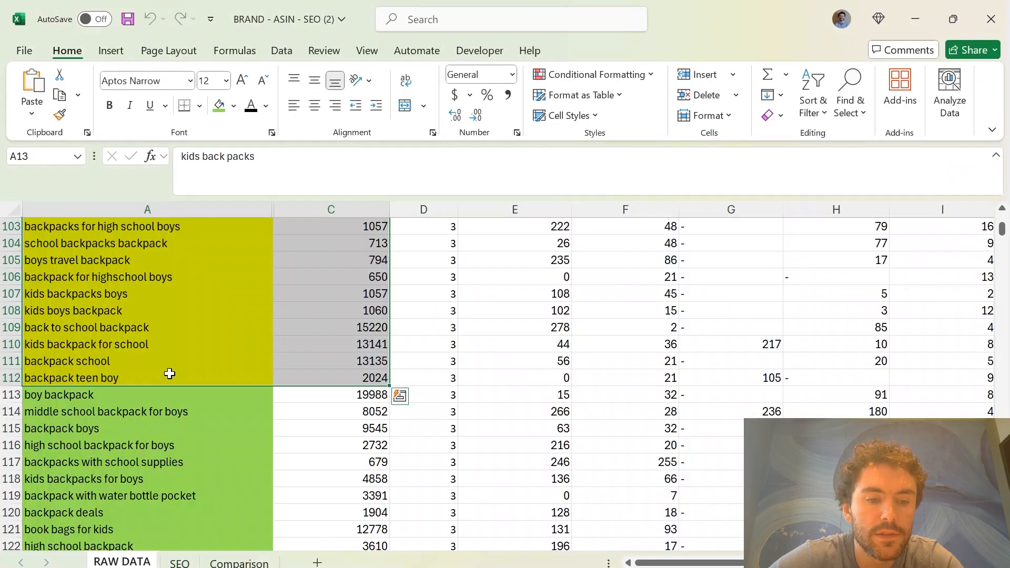
pyautogui.moveTo(170, 373); pyautogui.dragTo(153, 282)
pyautogui.hotkey('ctrl', 'c')
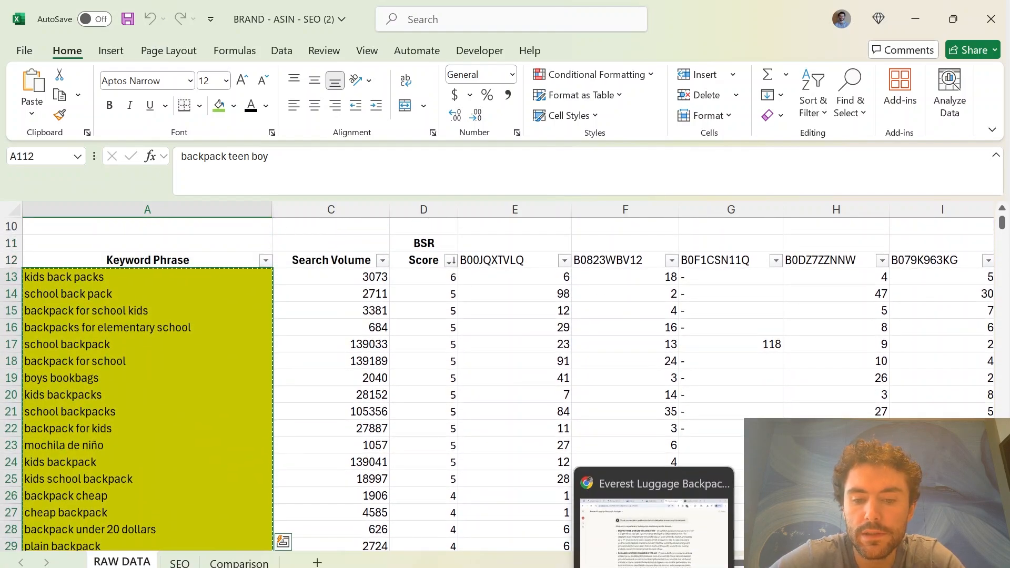
pyautogui.click(654, 566)
pyautogui.scroll(-9, 506, 326)
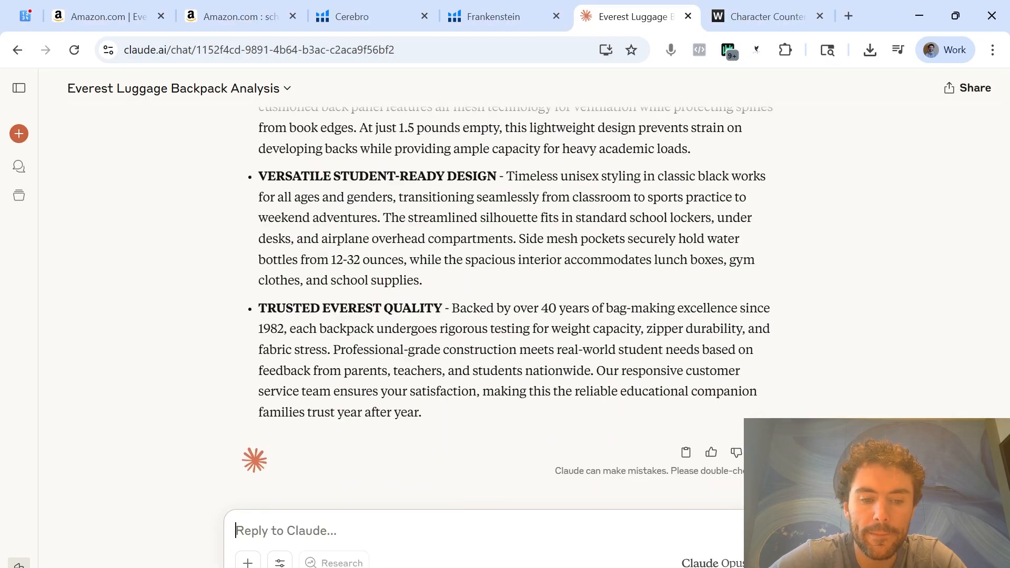
pyautogui.hotkey('ctrl', 'v')
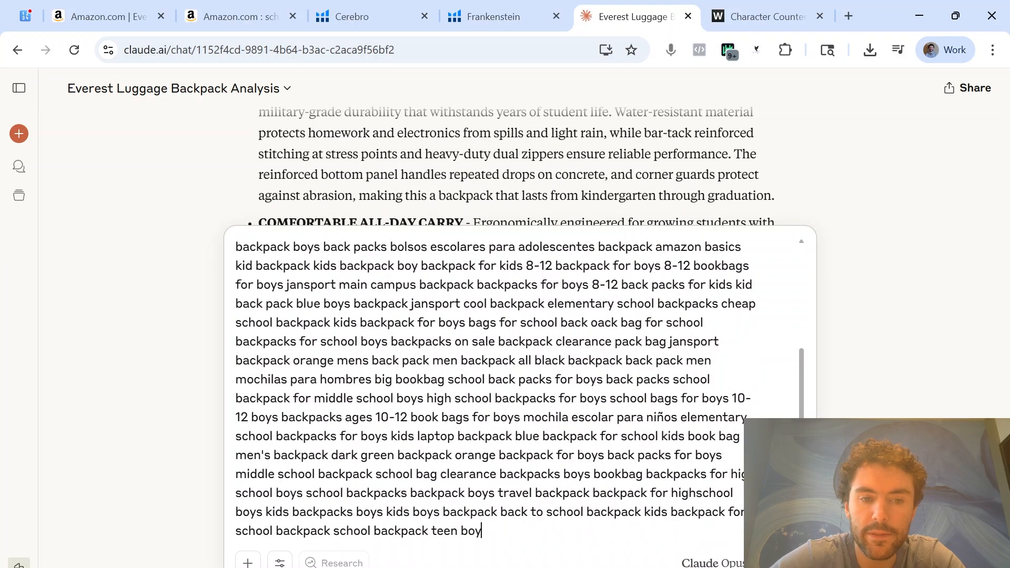
# Paste the instruction for incorporating the keywords into the bullet points above the keyword list and send the message
pyautogui.scroll(4, 506, 390)
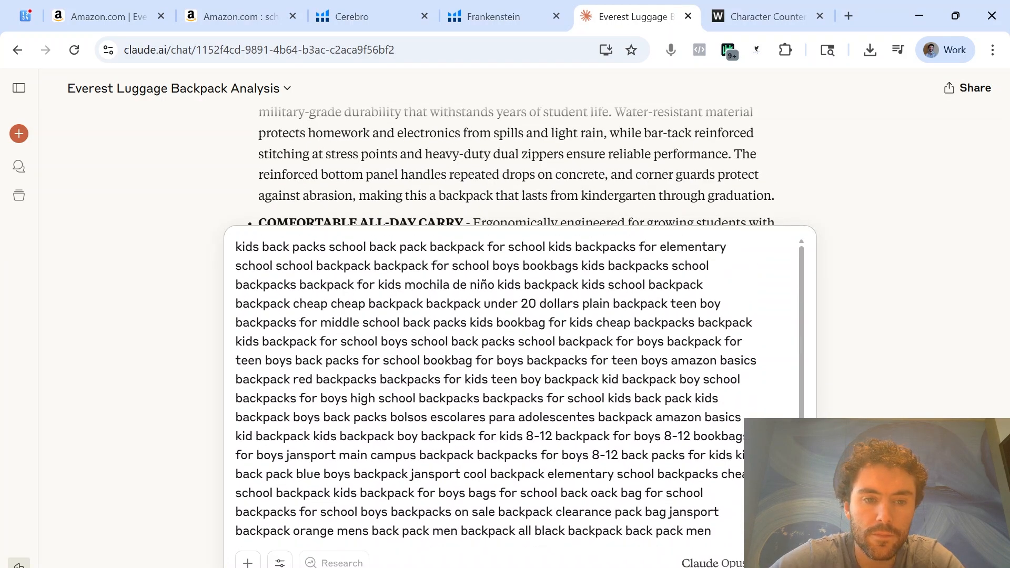
pyautogui.hotkey('shift', 'Return')
pyautogui.hotkey('shift', 'Return')
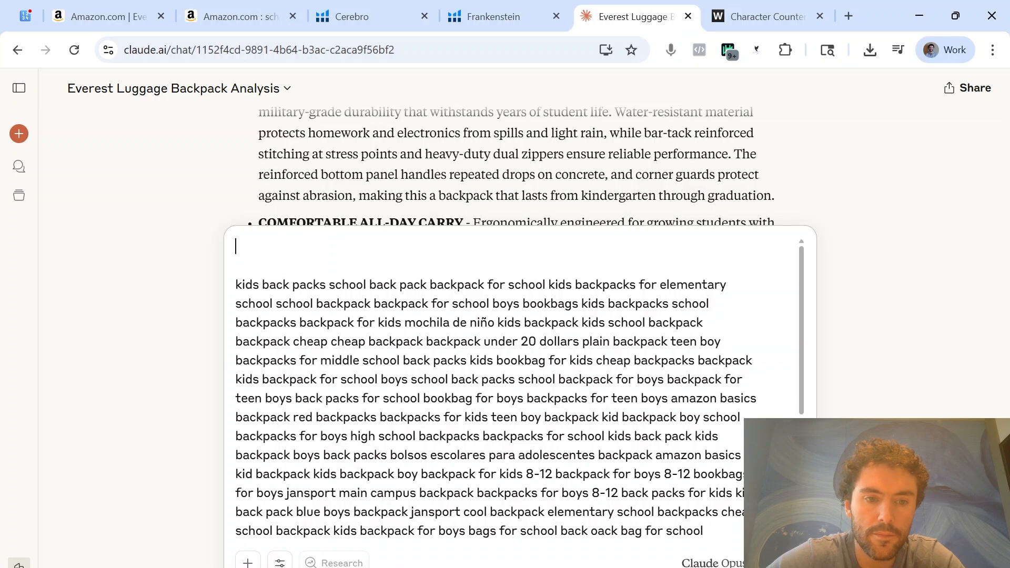
pyautogui.hotkey('ctrl', 'v')
pyautogui.press('Return')
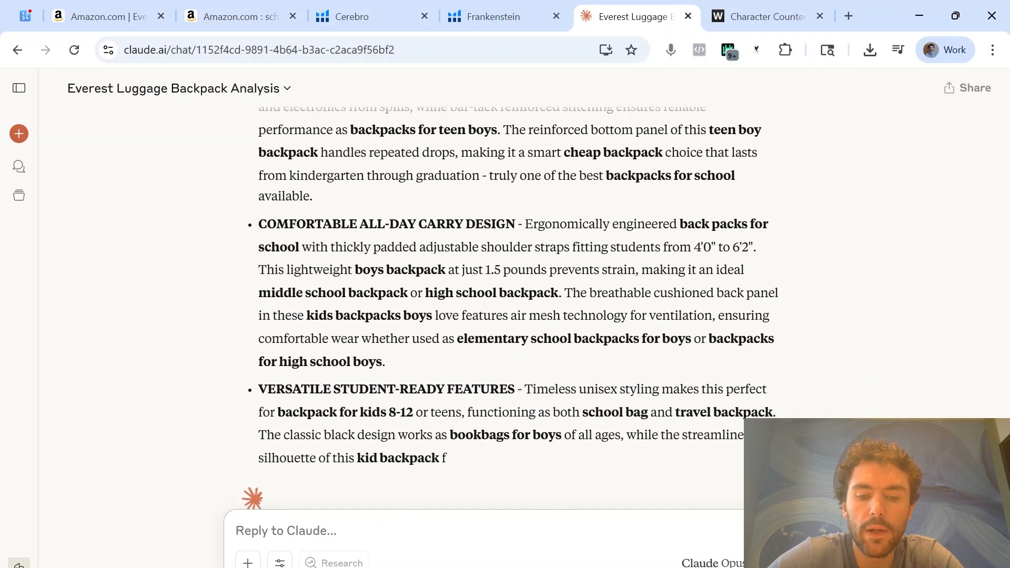
# Copy the five keyword-rich bullet points from Claude's reply and paste them into I21:I25 of the Excel SEO sheet
pyautogui.moveTo(589, 418); pyautogui.dragTo(252, 292)
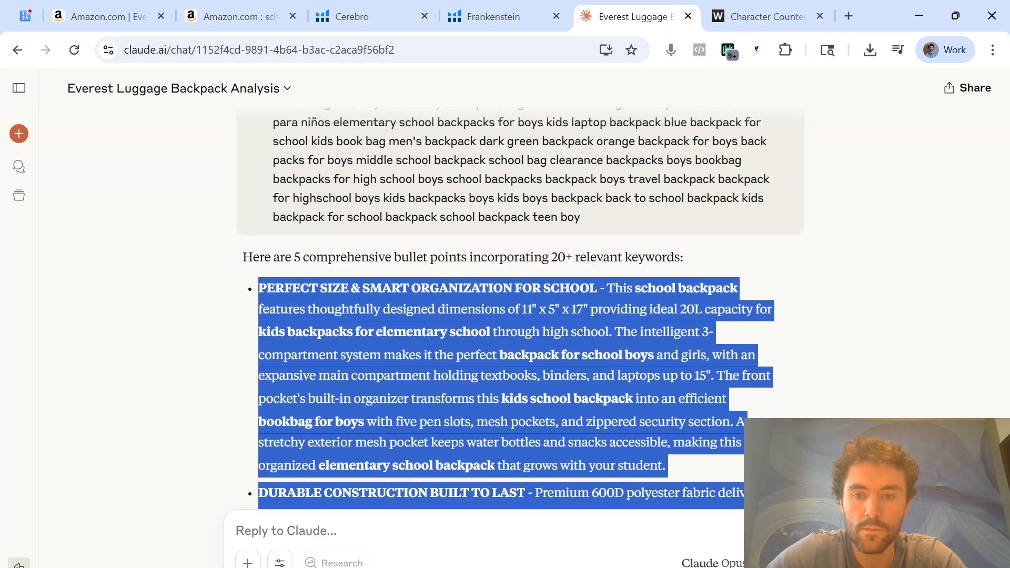
pyautogui.click(294, 553)
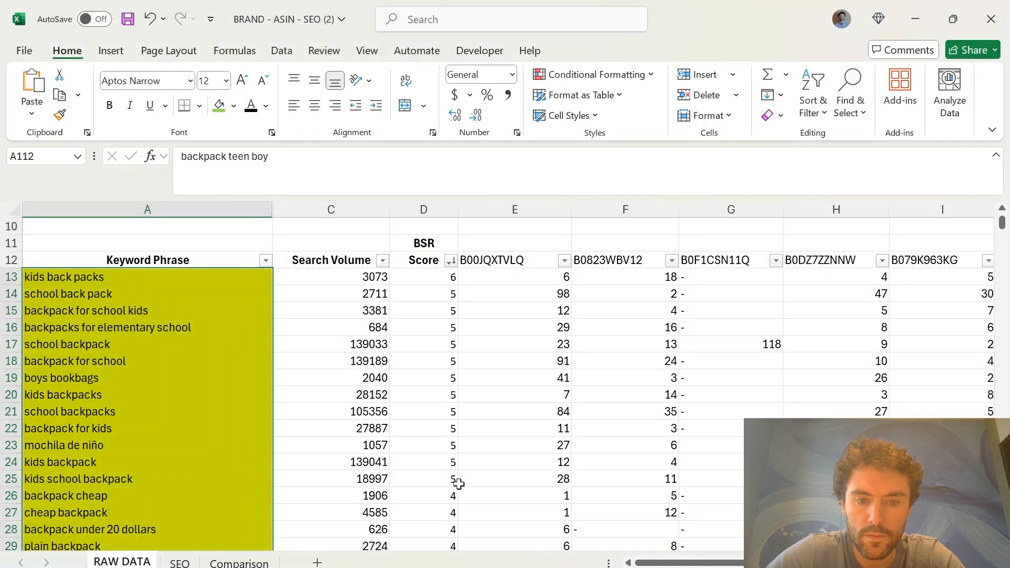
pyautogui.scroll(3, 426, 326)
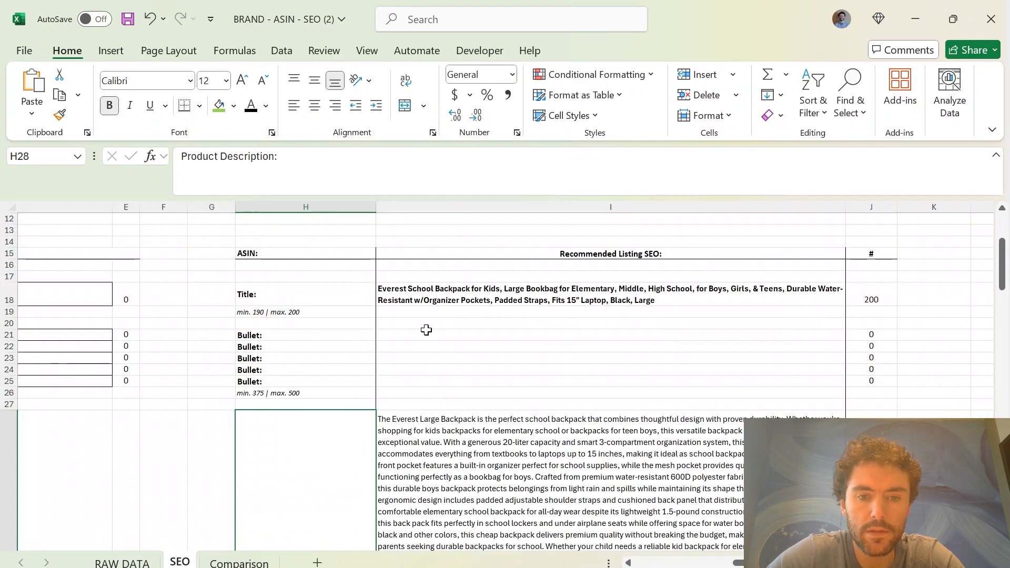
pyautogui.click(425, 329)
pyautogui.hotkey('ctrl', 'v')
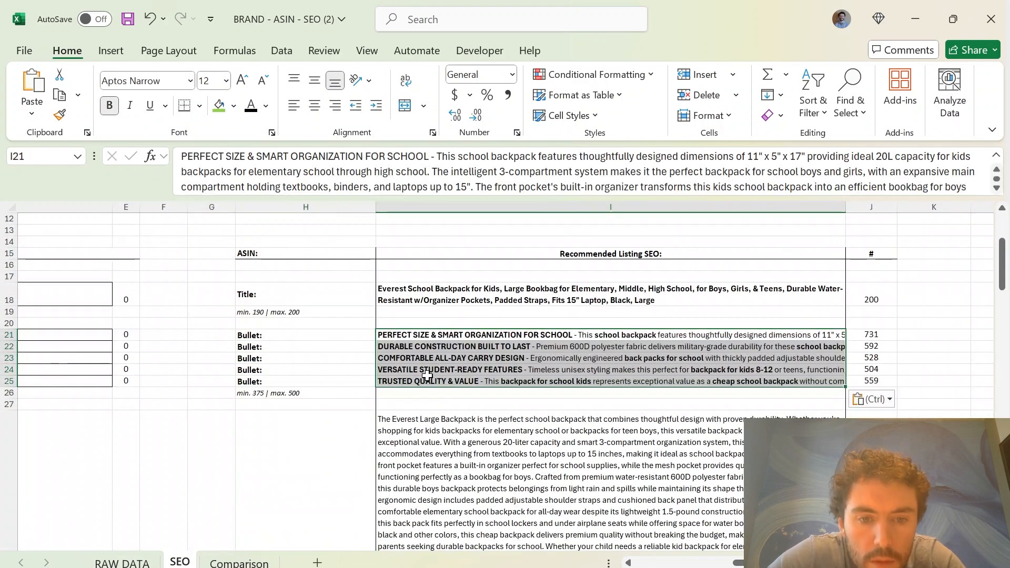
pyautogui.click(709, 119)
pyautogui.click(736, 185)
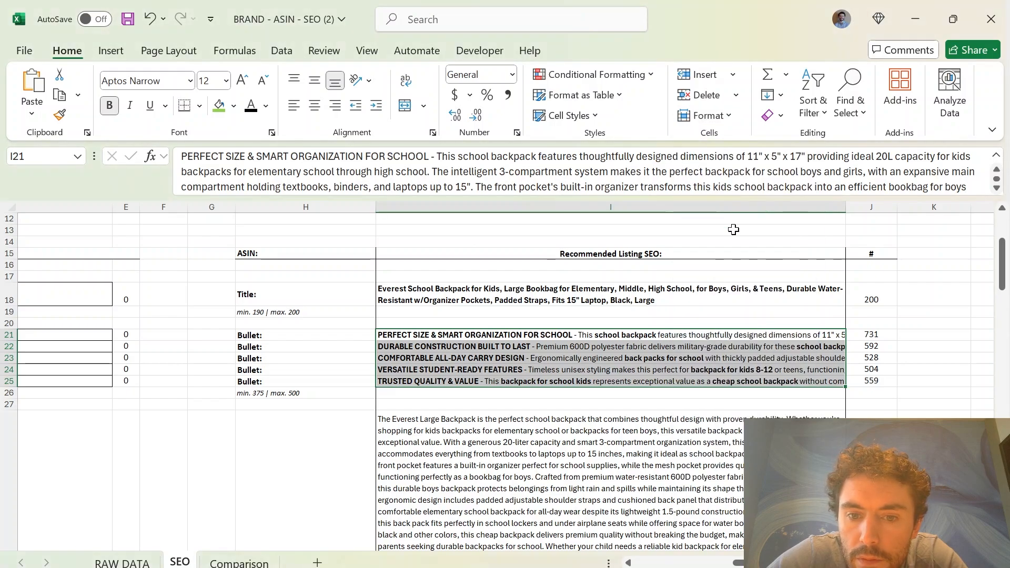
pyautogui.click(709, 115)
pyautogui.click(721, 160)
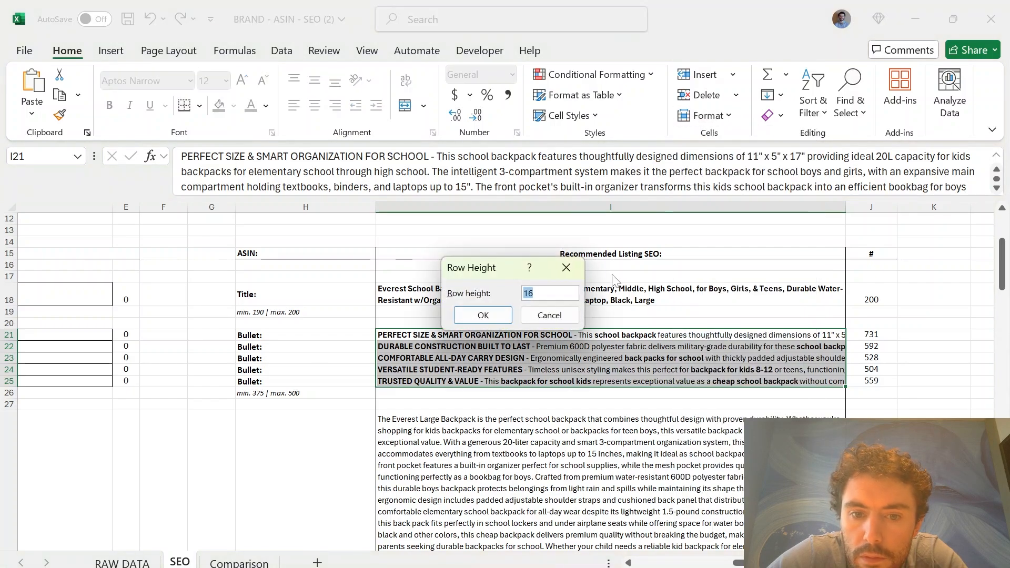
pyautogui.click(564, 311)
pyautogui.click(709, 116)
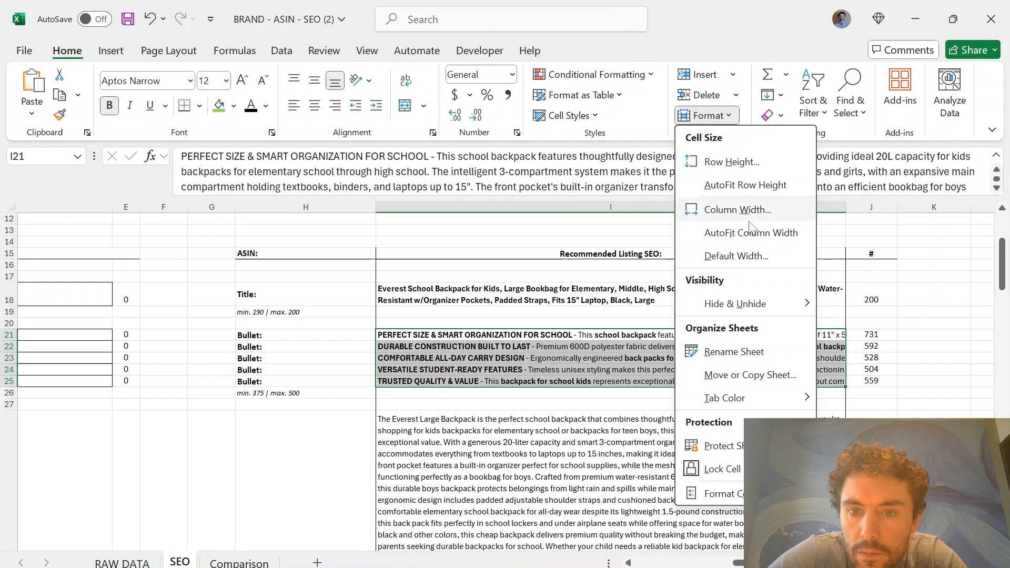
pyautogui.click(753, 234)
pyautogui.hotkey('ctrl', 'z')
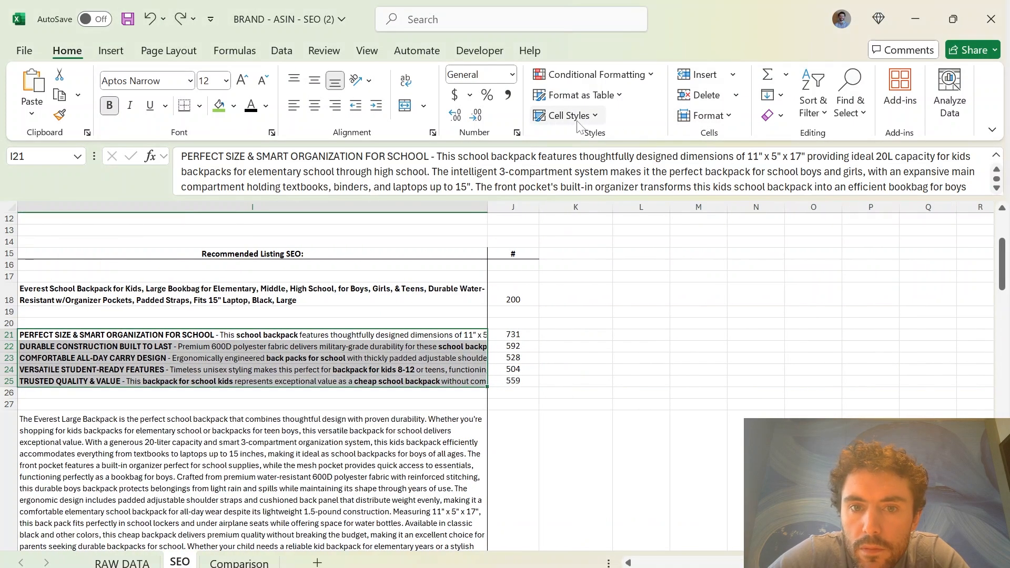
# Wrap the text of the pasted bullets in I21:I25 and check their character counts in J21:J25 against the 375–500 limits
pyautogui.click(406, 82)
pyautogui.hscroll(-5, 736, 388)
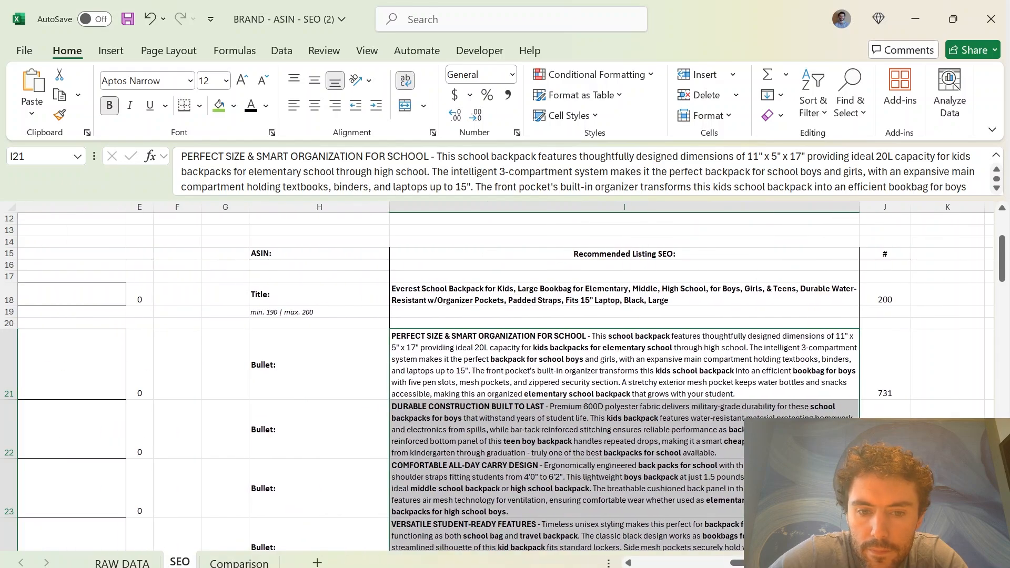
pyautogui.click(737, 387)
pyautogui.scroll(-5, 737, 388)
pyautogui.scroll(2, 739, 395)
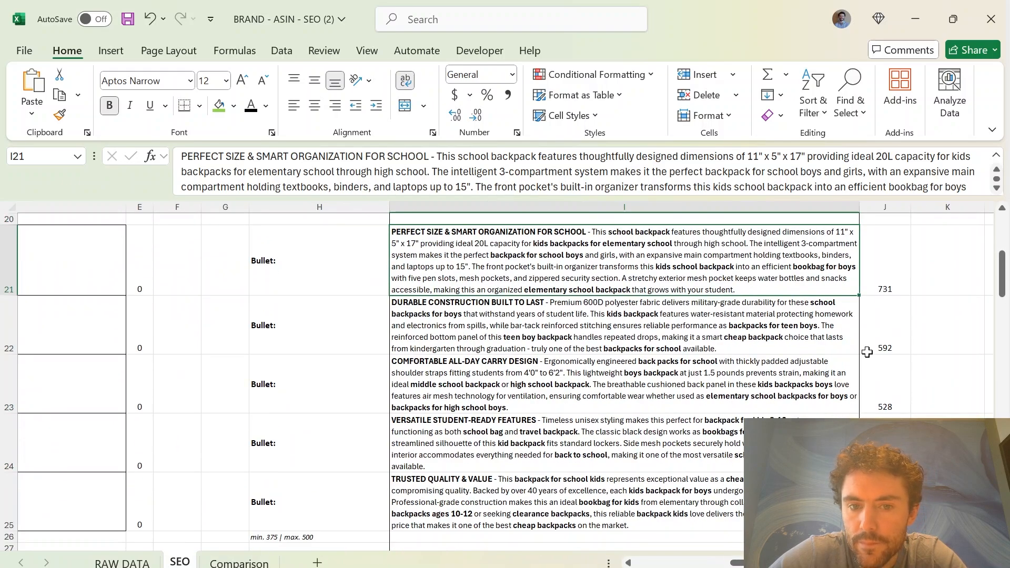
pyautogui.moveTo(889, 282); pyautogui.dragTo(885, 505)
pyautogui.scroll(-1, 335, 315)
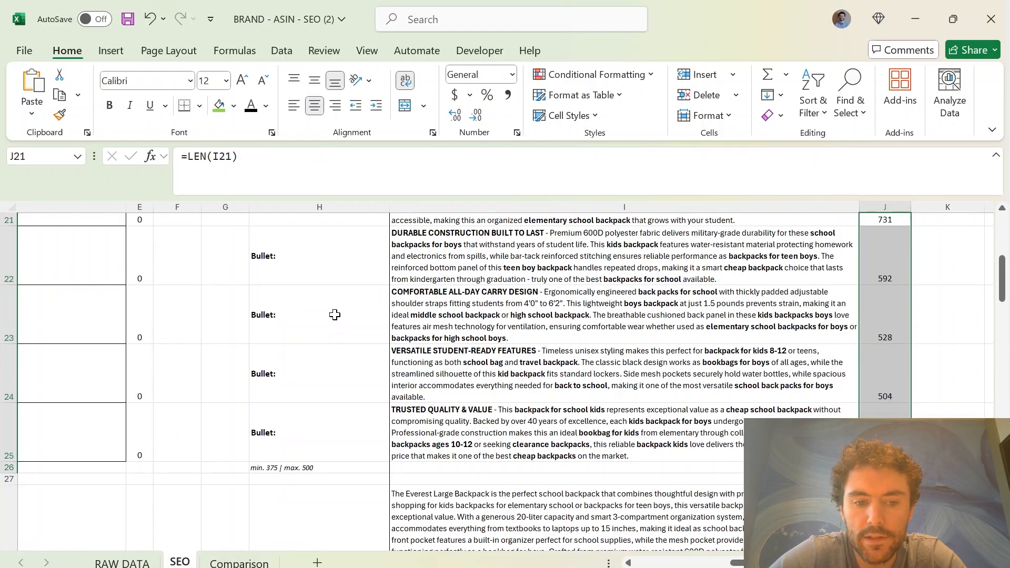
pyautogui.click(317, 466)
# Switch to Claude and send the message "please make sure the bullets are around 475 characters"
pyautogui.hotkey('alt', 'Tab')
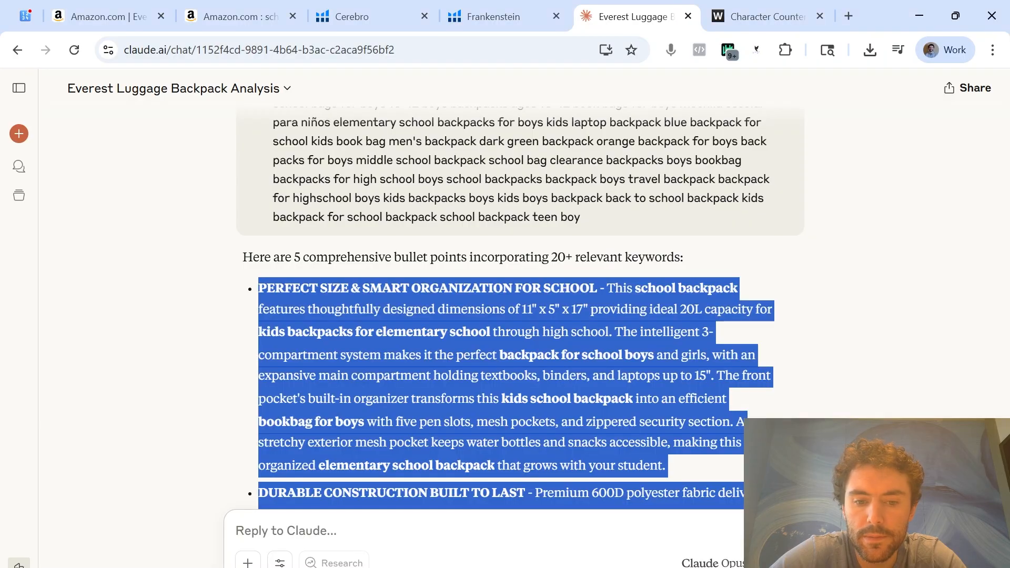
pyautogui.write('please make sure the bullets are around 4')
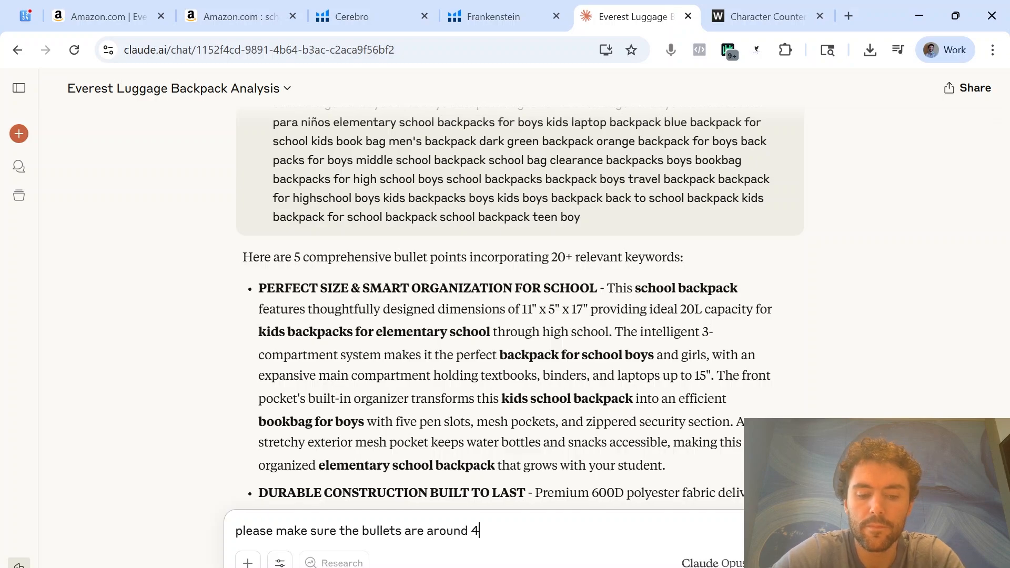
pyautogui.write('75 ')
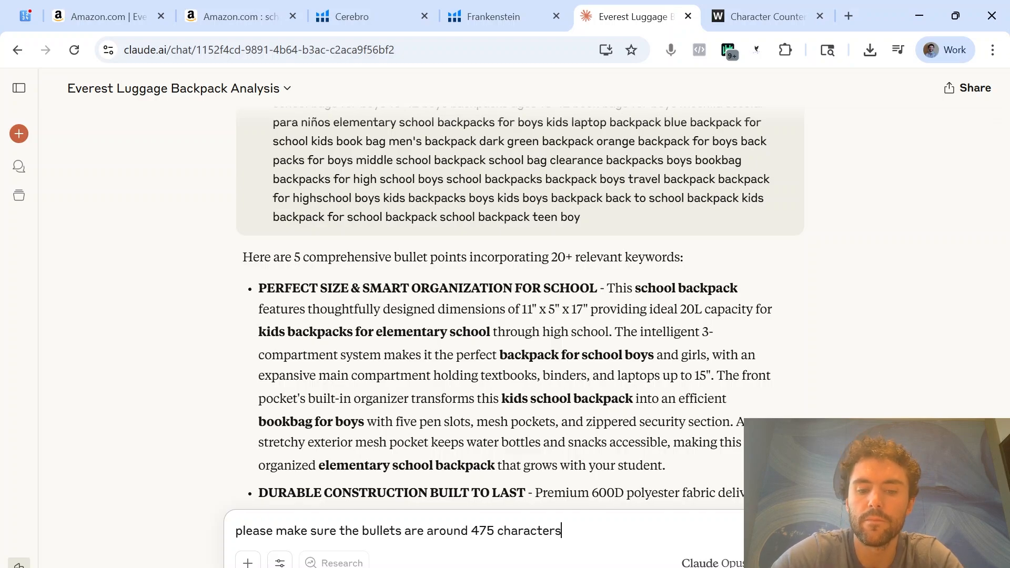
pyautogui.write('characters')
pyautogui.press('Return')
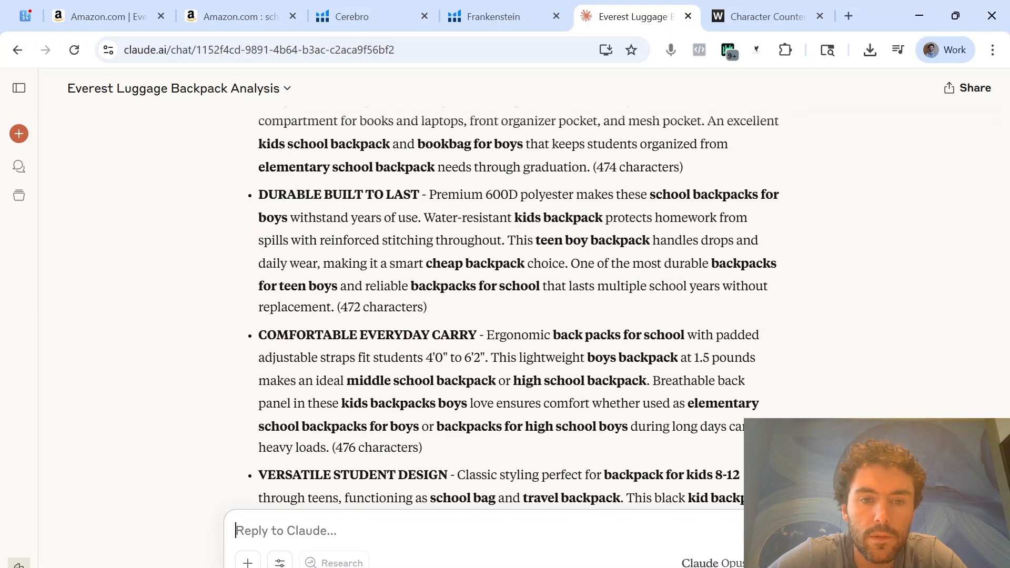
# Copy Claude's shortened PERFECT SIZE & ORGANIZATION bullet without its character note into Excel cell I21 and wrap the text
pyautogui.moveTo(592, 327); pyautogui.dragTo(258, 212)
pyautogui.hotkey('ctrl', 'c')
pyautogui.click(411, 567)
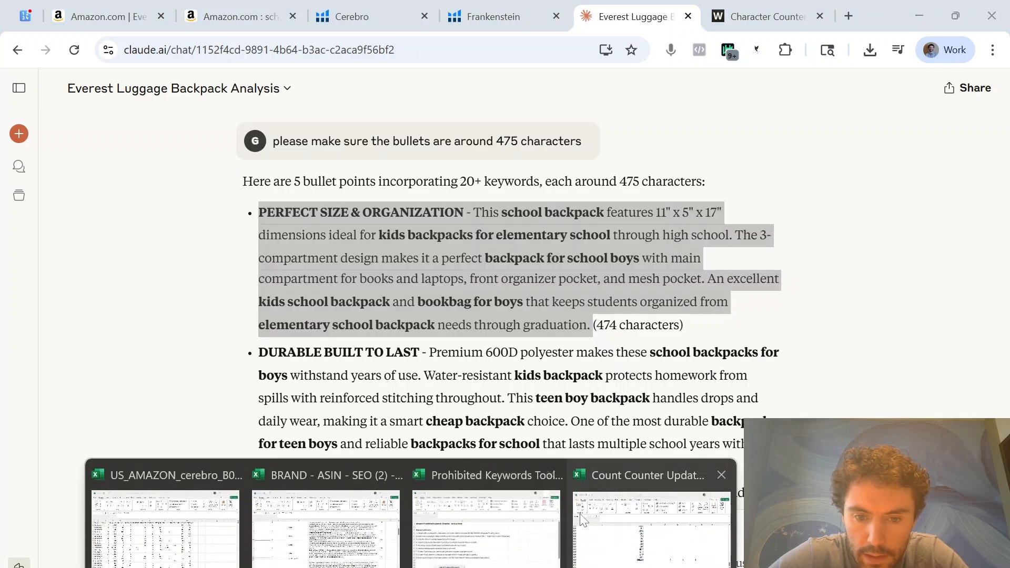
pyautogui.click(344, 541)
pyautogui.hotkey('ctrl', 'v')
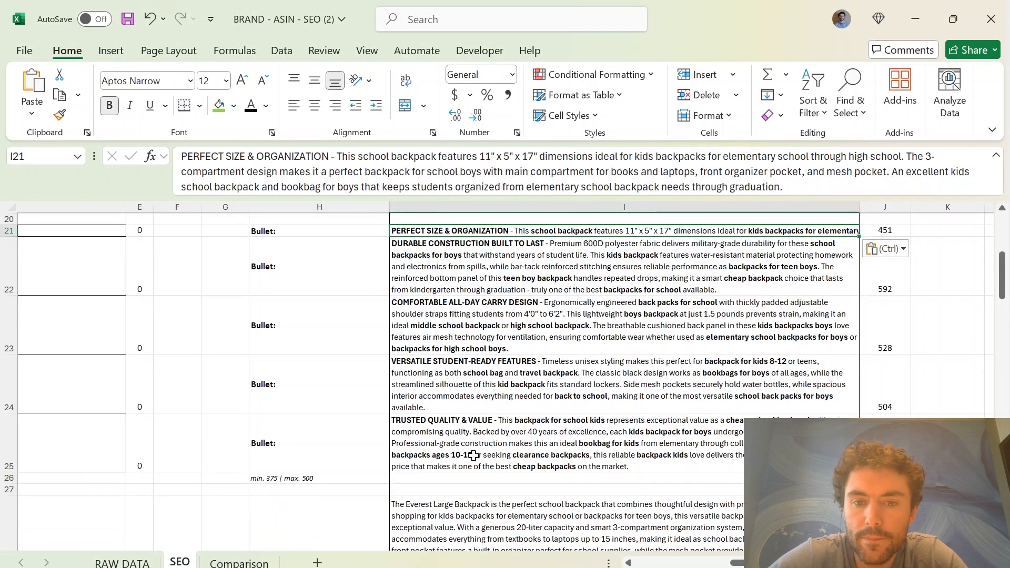
pyautogui.scroll(1, 474, 455)
pyautogui.hotkey('alt', 'h')
pyautogui.press('w')
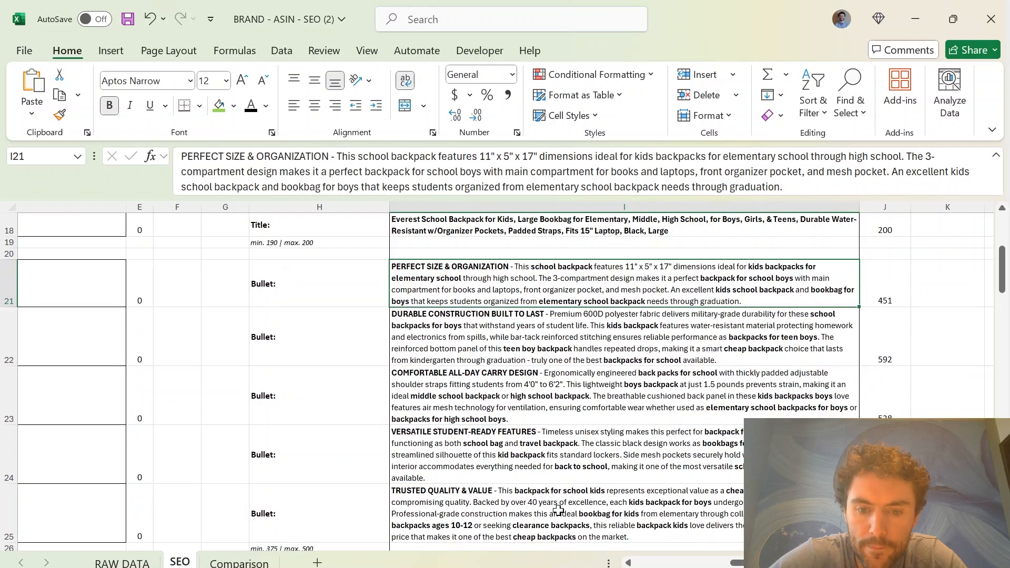
# Copy Claude's DURABLE BUILT TO LAST bullet without its character note into Excel cell I22 and wrap the text
pyautogui.click(654, 563)
pyautogui.click(458, 347)
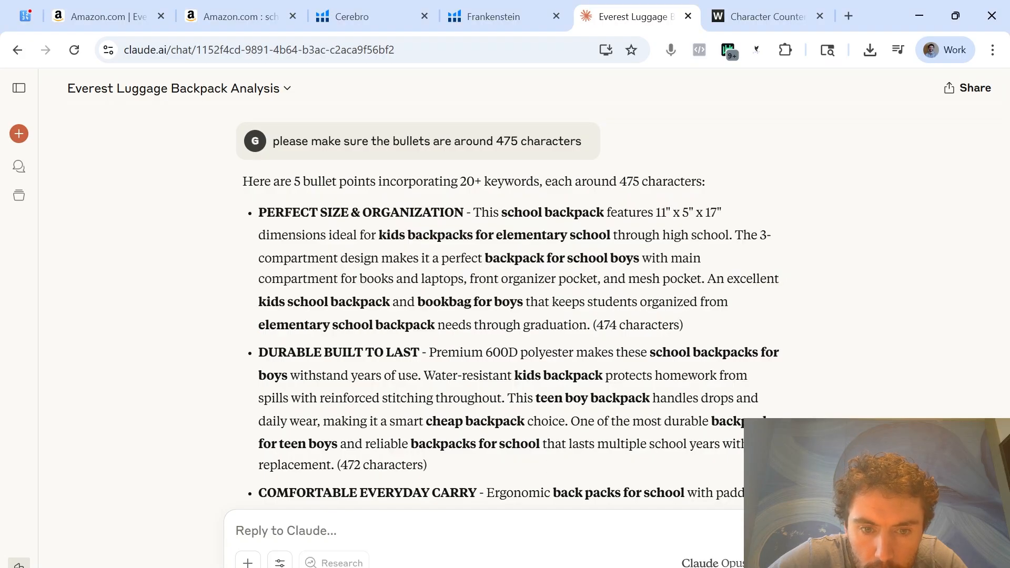
pyautogui.moveTo(334, 464); pyautogui.dragTo(257, 358)
pyautogui.hotkey('ctrl', 'c')
pyautogui.click(410, 563)
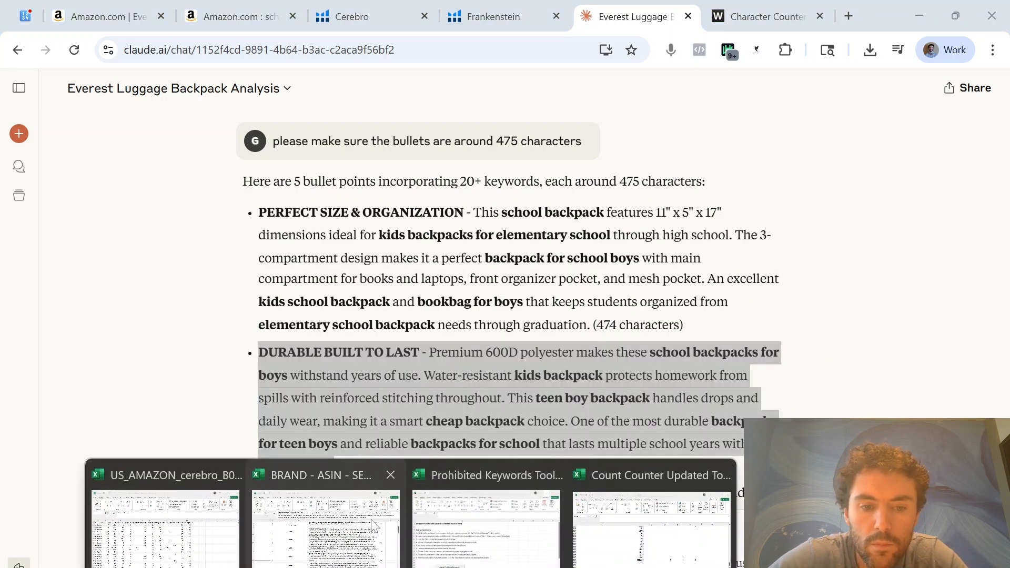
pyautogui.click(386, 476)
pyautogui.click(458, 327)
pyautogui.hotkey('ctrl', 'v')
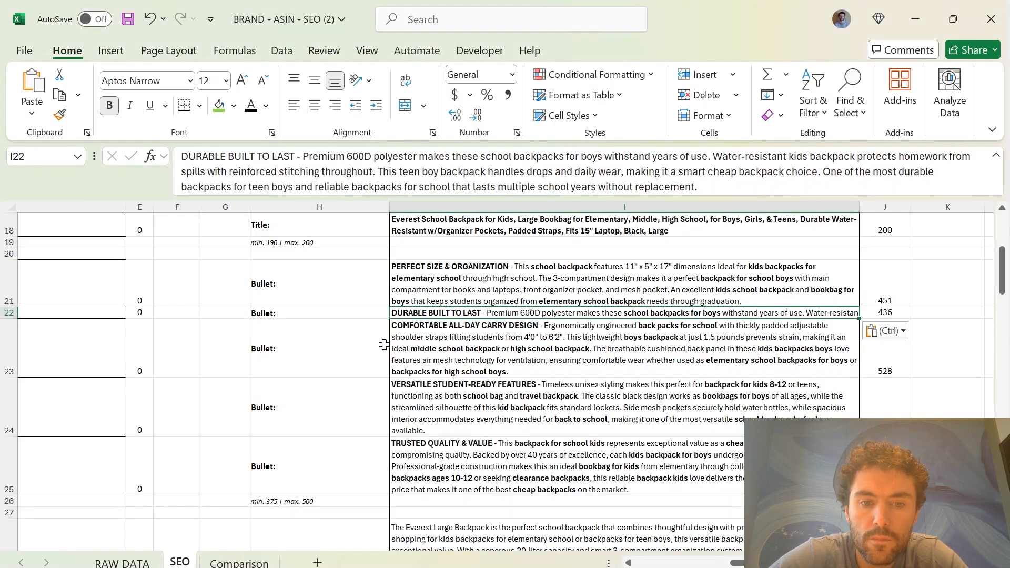
pyautogui.click(405, 83)
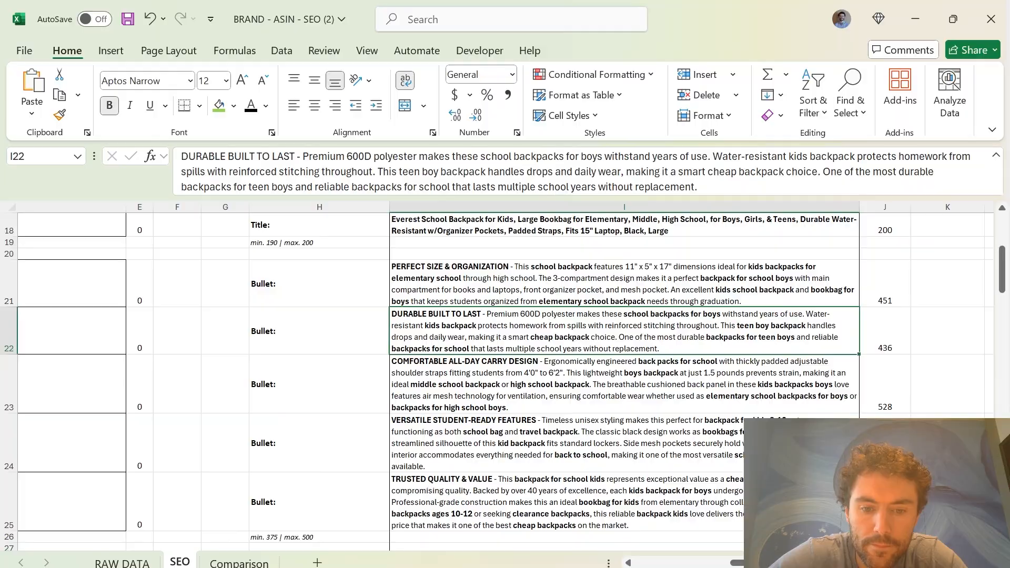
# Replace the bullet in Excel cell I23 with Claude's COMFORTABLE EVERYDAY CARRY bullet, leaving out its character note, with wrapped text
pyautogui.hotkey('alt', 'Tab')
pyautogui.scroll(-5, 376, 431)
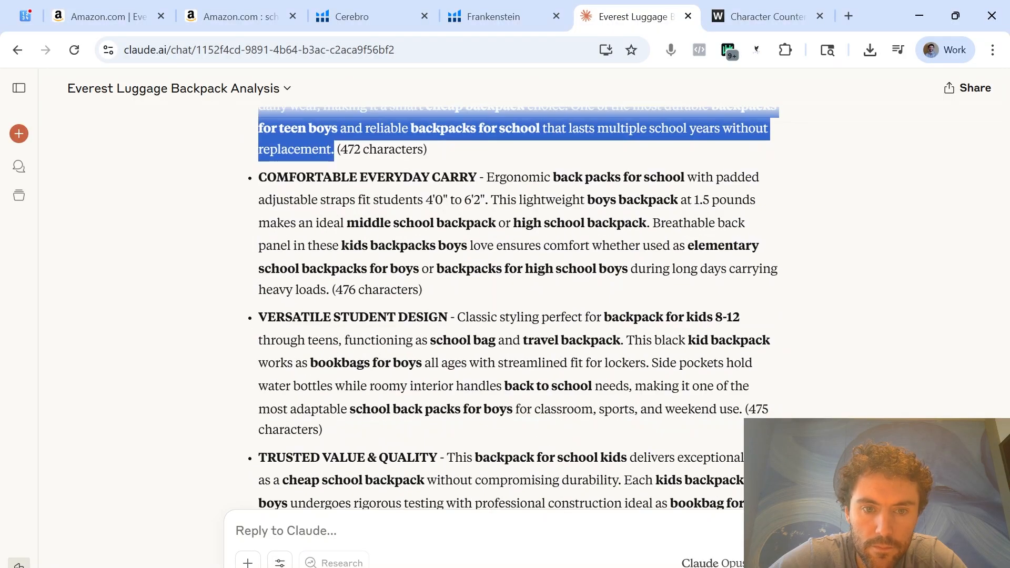
pyautogui.moveTo(330, 291); pyautogui.dragTo(255, 190)
pyautogui.hotkey('ctrl', 'c')
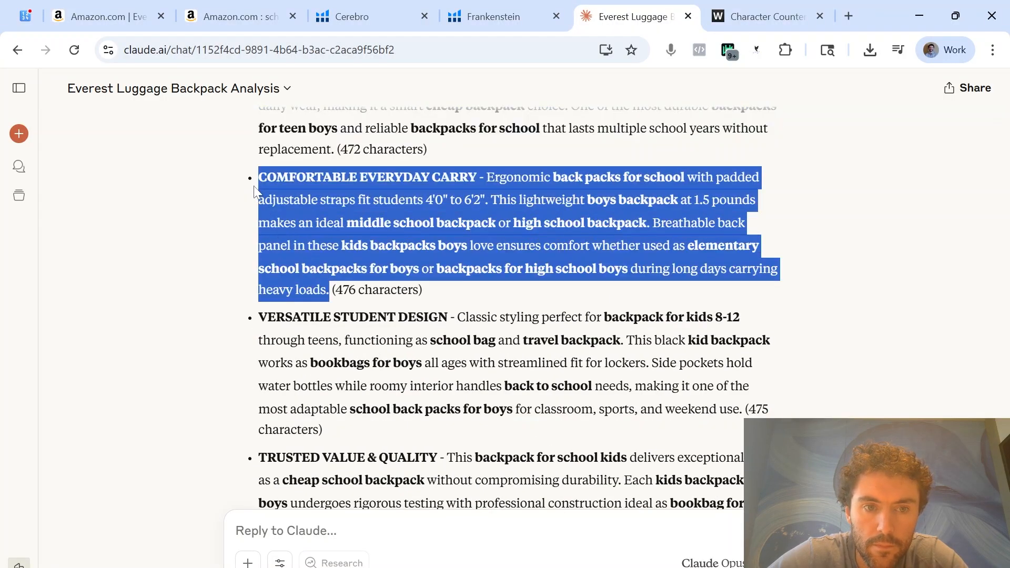
pyautogui.click(411, 567)
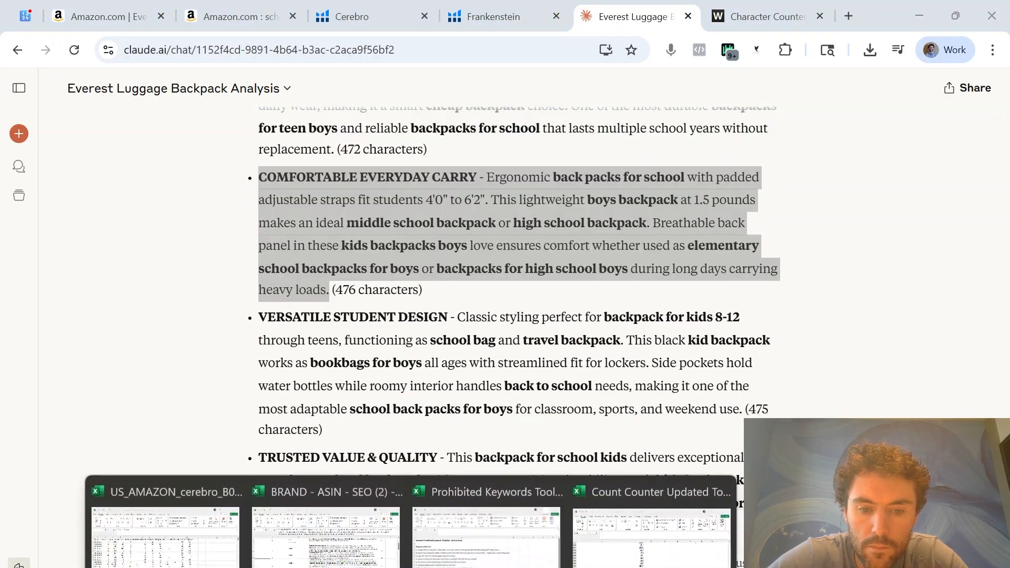
pyautogui.click(370, 546)
pyautogui.click(576, 380)
pyautogui.hotkey('ctrl', 'v')
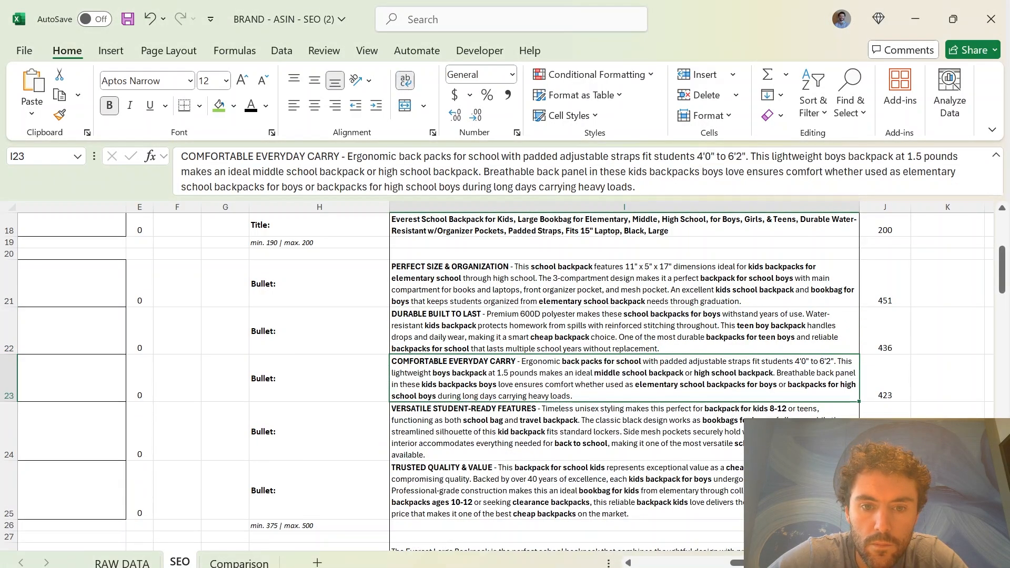
# Copy Claude's VERSATILE STUDENT DESIGN bullet without its character note into Excel cell I24 and wrap the text
pyautogui.hotkey('alt', 'Tab')
pyautogui.scroll(-2, 383, 351)
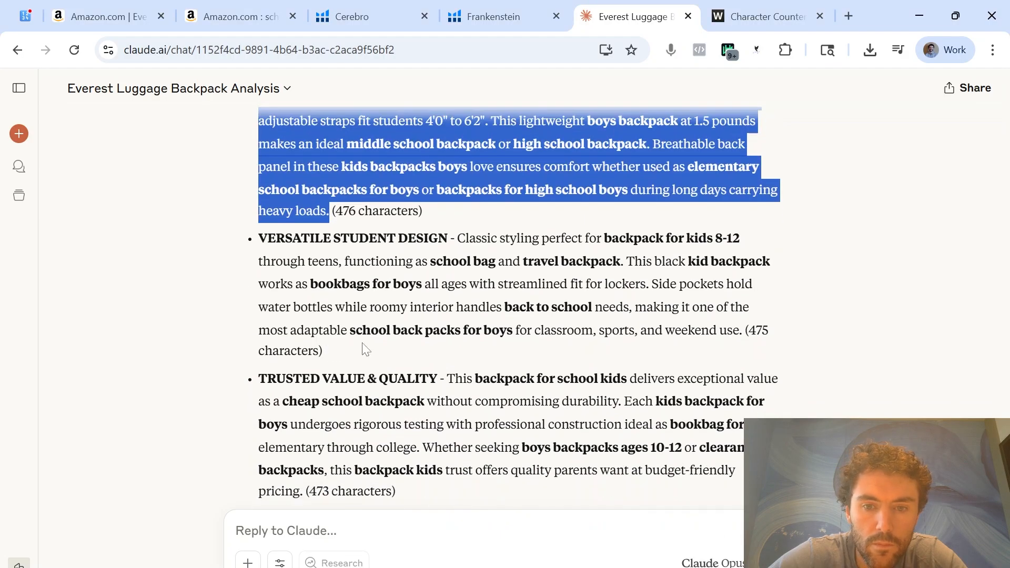
pyautogui.moveTo(743, 330); pyautogui.dragTo(258, 238)
pyautogui.hotkey('ctrl', 'c')
pyautogui.hotkey('alt', 'Tab')
pyautogui.hotkey('ctrl', 'v')
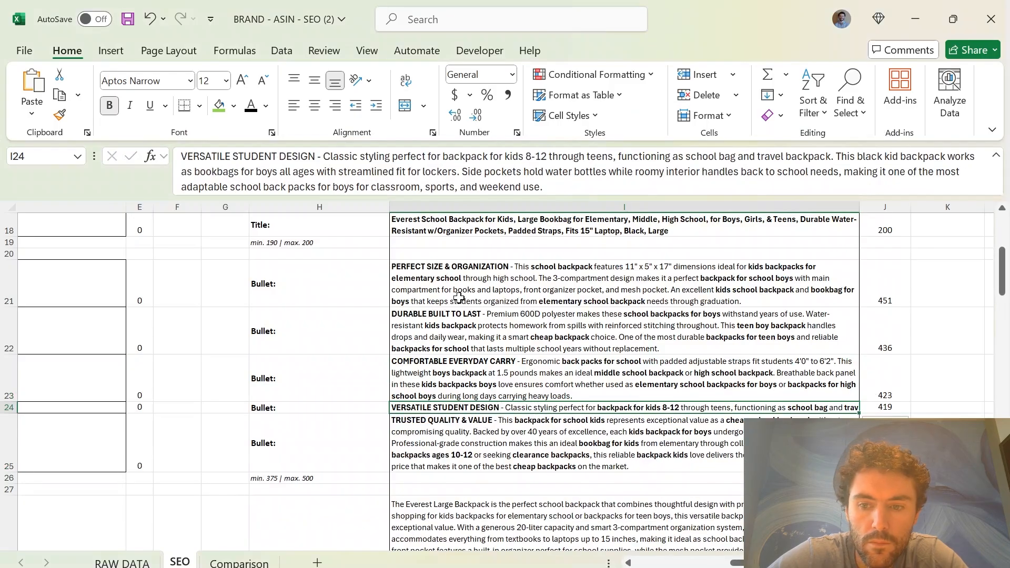
pyautogui.click(405, 81)
# Copy Claude's TRUSTED VALUE & QUALITY bullet into Excel cell I25, wrap the text, and review the full set of bullets in I21:I25
pyautogui.hotkey('alt', 'Tab')
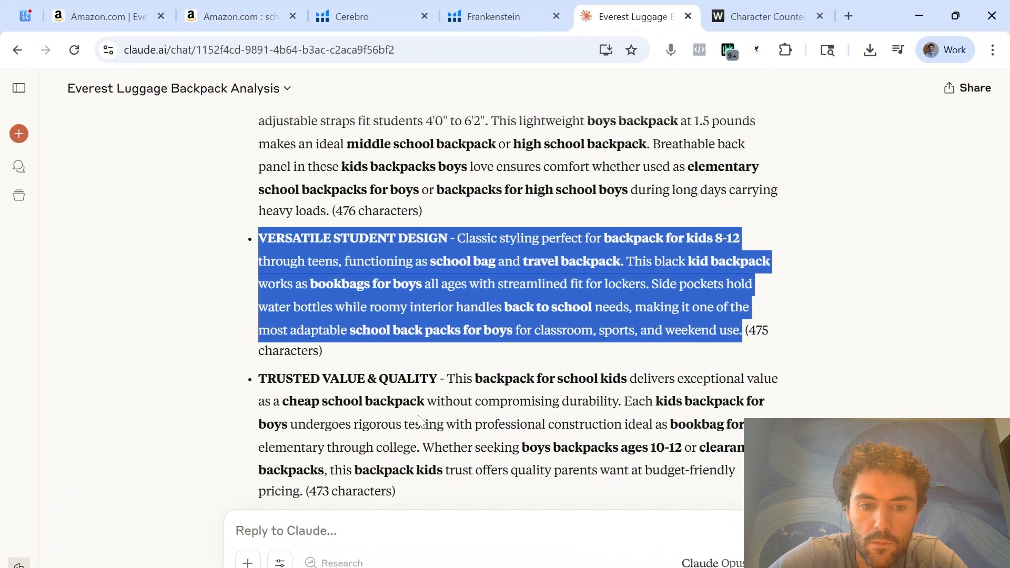
pyautogui.scroll(-2, 518, 303)
pyautogui.moveTo(305, 412); pyautogui.dragTo(258, 300)
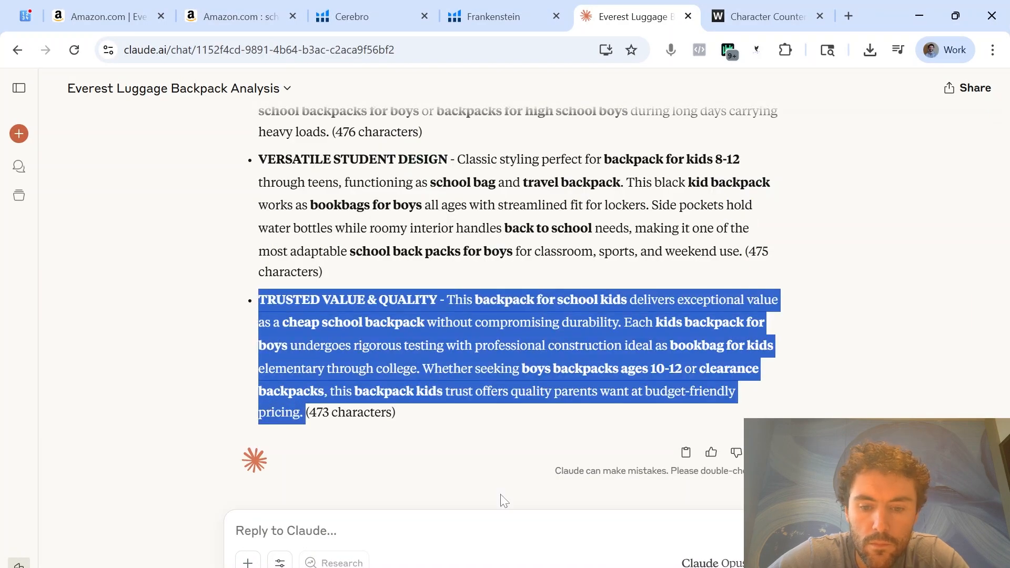
pyautogui.hotkey('alt', 'Tab')
pyautogui.click(457, 456)
pyautogui.hotkey('ctrl', 'v')
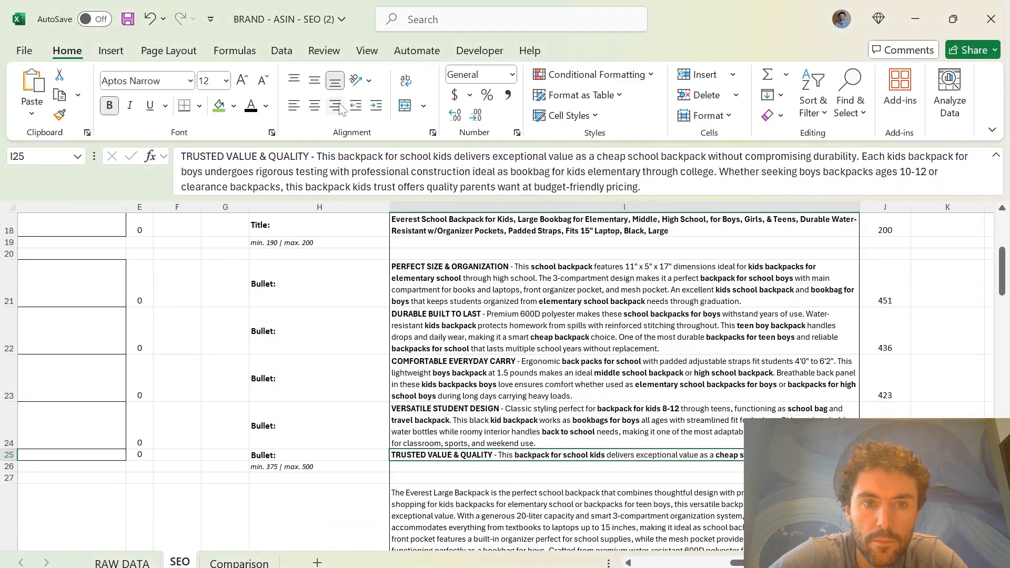
pyautogui.click(405, 80)
pyautogui.click(574, 398)
pyautogui.scroll(1, 574, 397)
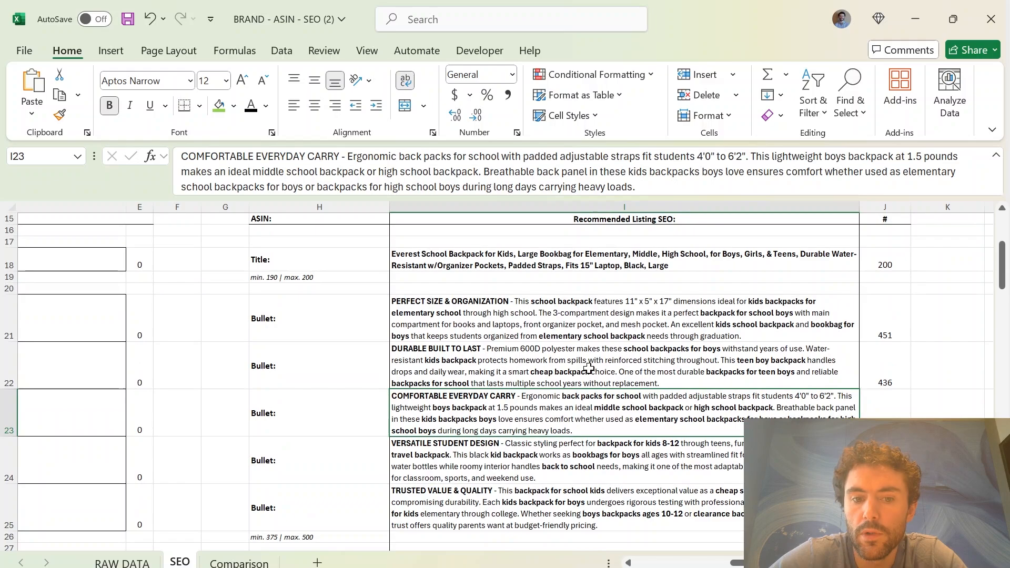
pyautogui.moveTo(589, 318); pyautogui.dragTo(581, 530)
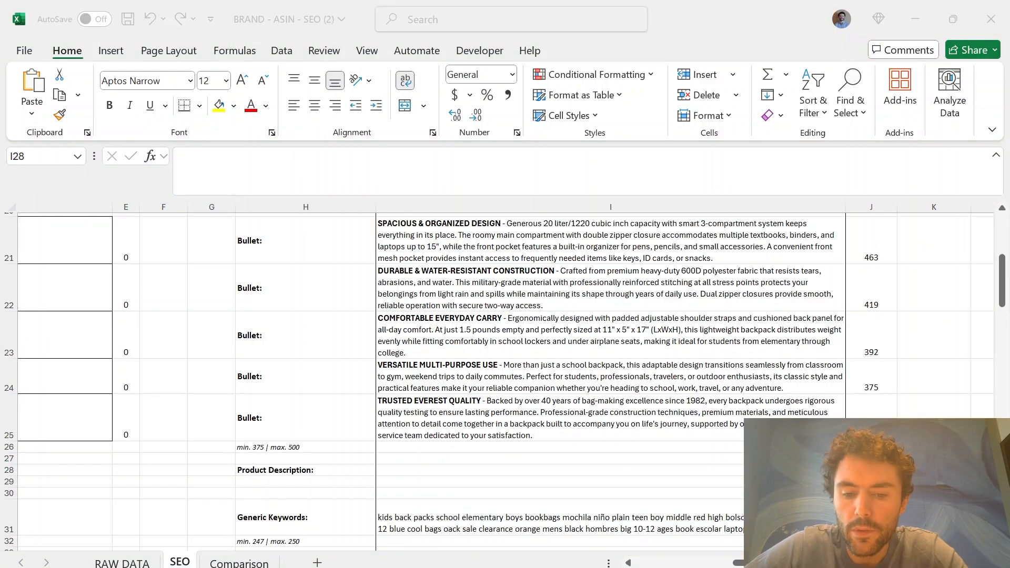
# Switch to the Amazon product page and ask Rufus the suggested question "Does it have a laptop sleeve?"
pyautogui.hotkey('alt', 'Tab')
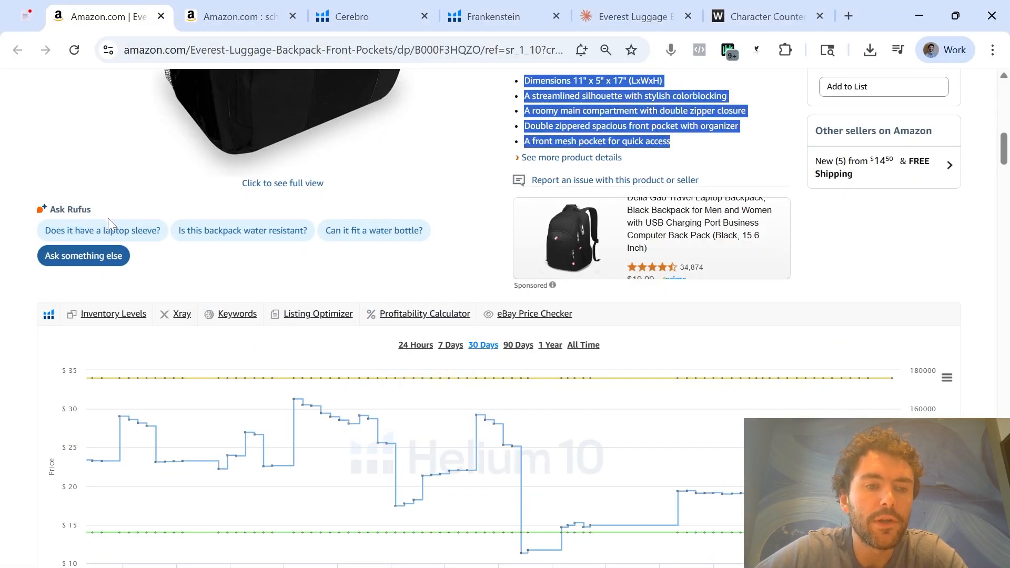
pyautogui.click(137, 232)
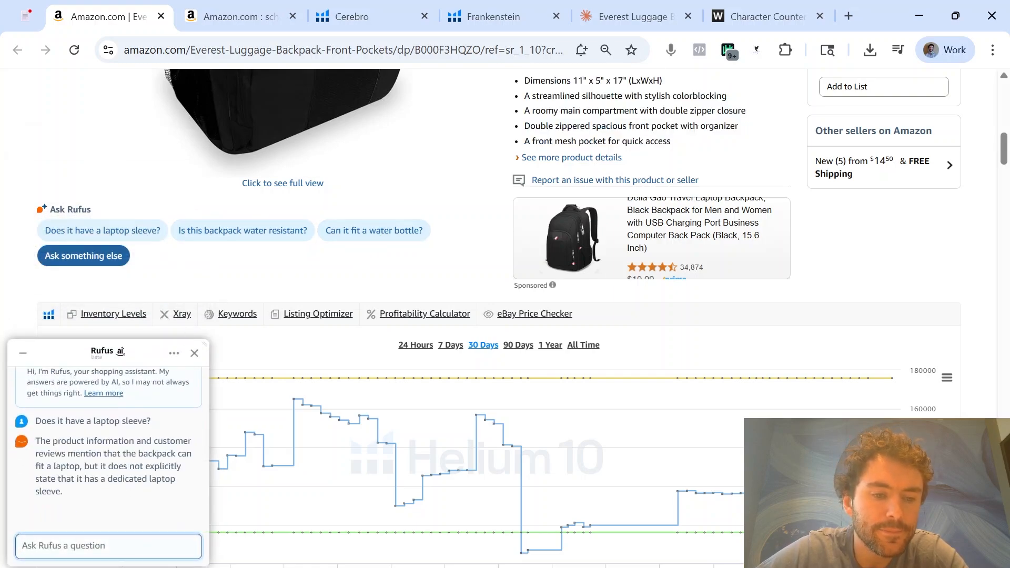
# Copy the question "Does it have a laptop sleeve?" from the Rufus chat into a new message draft in Claude
pyautogui.moveTo(154, 390); pyautogui.dragTo(41, 381)
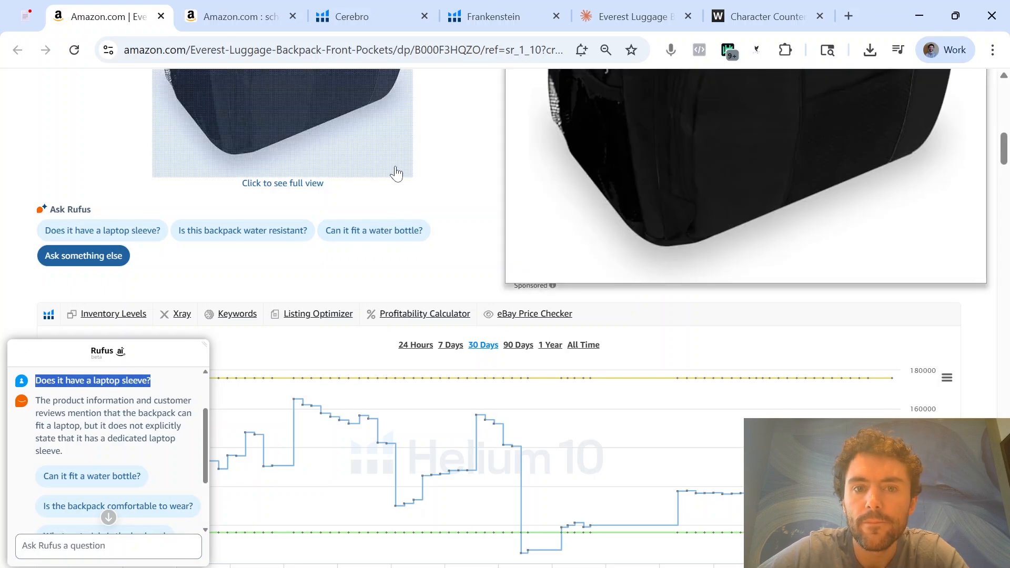
pyautogui.click(629, 16)
pyautogui.click(410, 323)
pyautogui.scroll(-7, 410, 323)
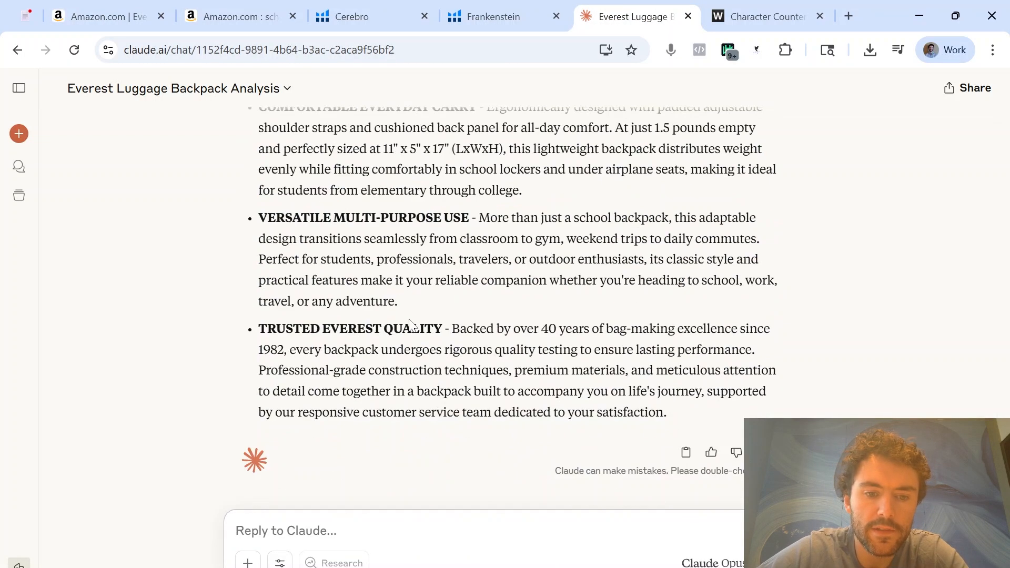
pyautogui.hotkey('ctrl', 'v')
# Ask Rufus on Amazon "Is this backpack water resistant?" and copy that question below the first one in the Claude draft
pyautogui.click(105, 17)
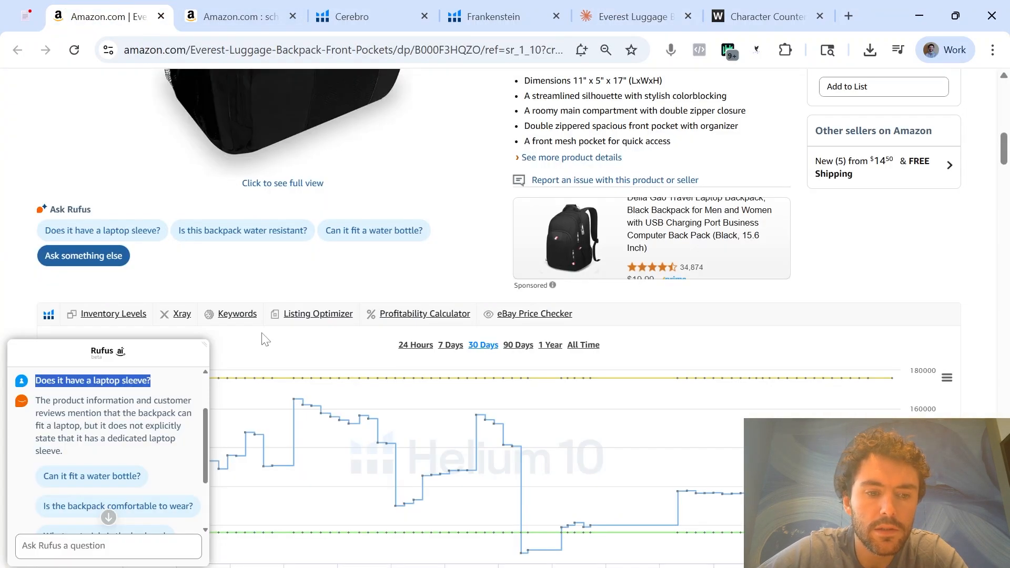
pyautogui.click(275, 234)
pyautogui.moveTo(167, 474); pyautogui.dragTo(34, 474)
pyautogui.click(629, 16)
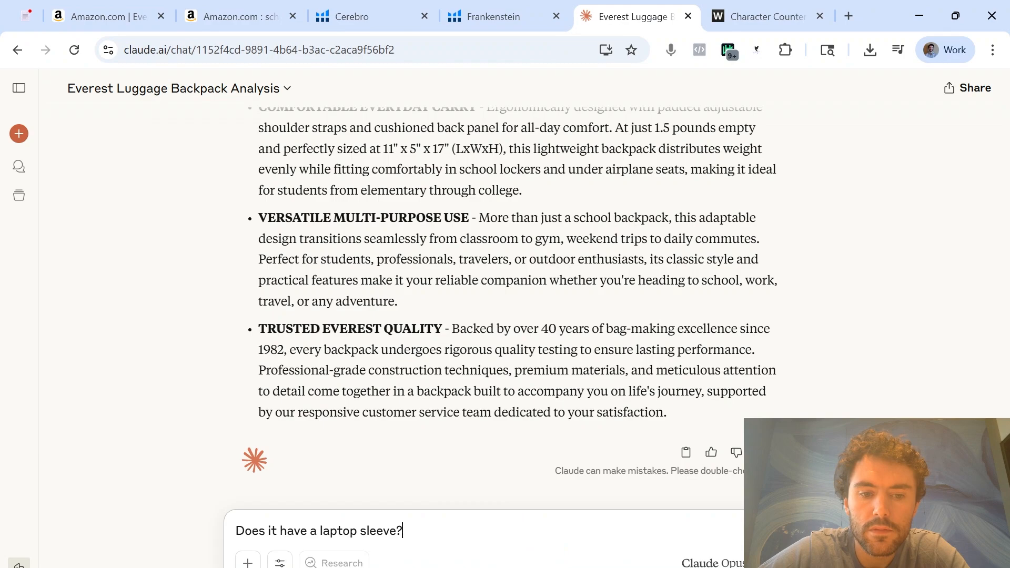
pyautogui.hotkey('shift', 'Return')
# Add the heading "Rufus questions:" above the two questions in the Claude draft, separated by a blank line
pyautogui.hotkey('shift', 'Return')
pyautogui.hotkey('ctrl', 'v')
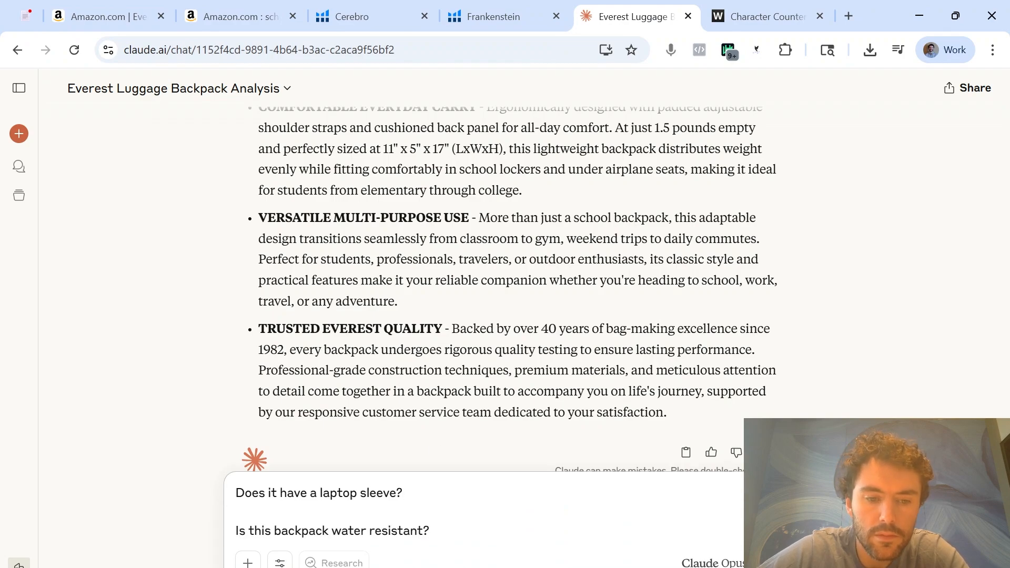
pyautogui.hotkey('shift', 'Return')
pyautogui.hotkey('shift', 'Return')
pyautogui.write('Rufus questions:')
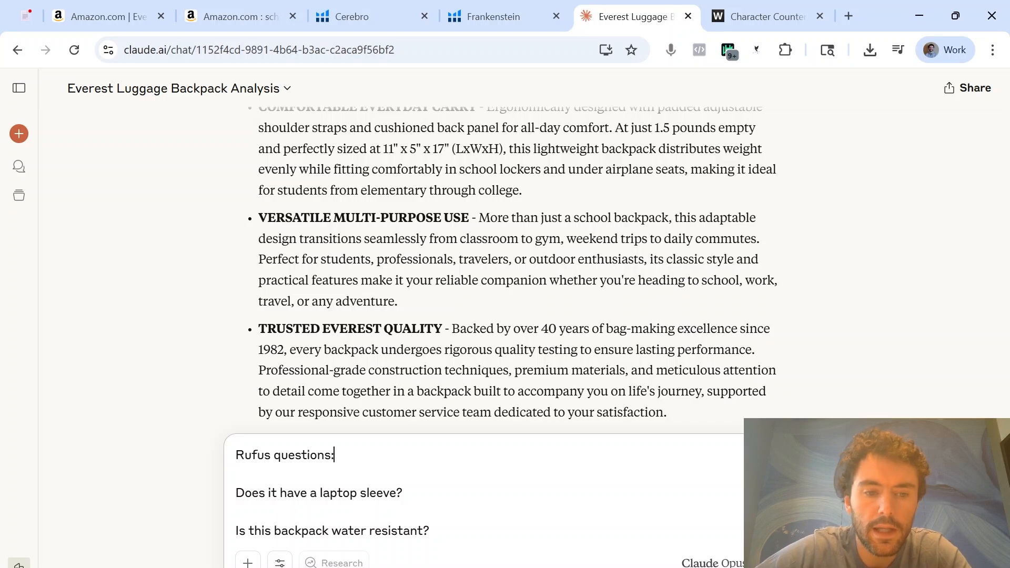
# Ask Rufus on Amazon "Does it have a dedicated compartment for a laptop?" and append that question to the list in the Claude draft
pyautogui.click(105, 16)
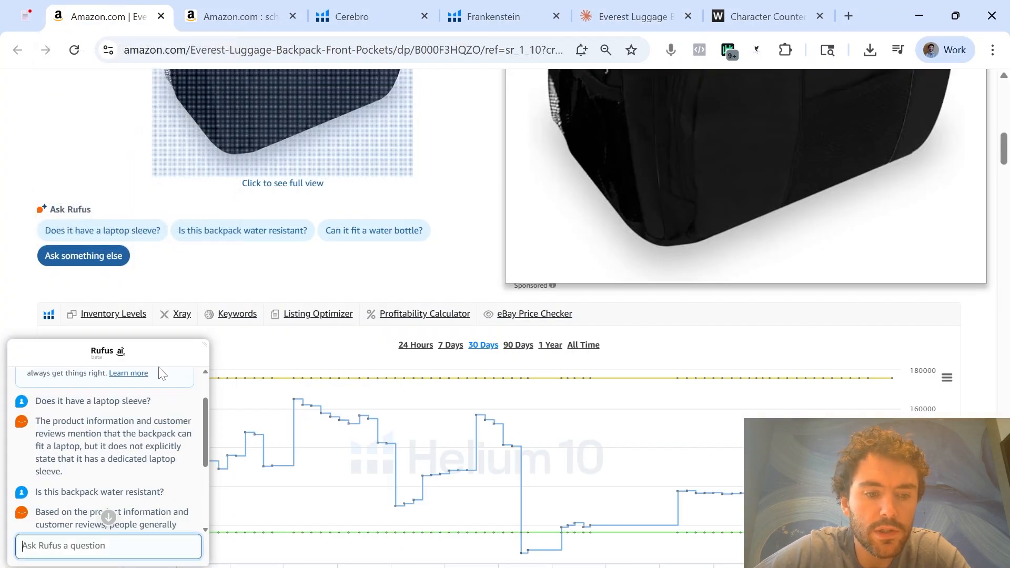
pyautogui.scroll(-2, 165, 407)
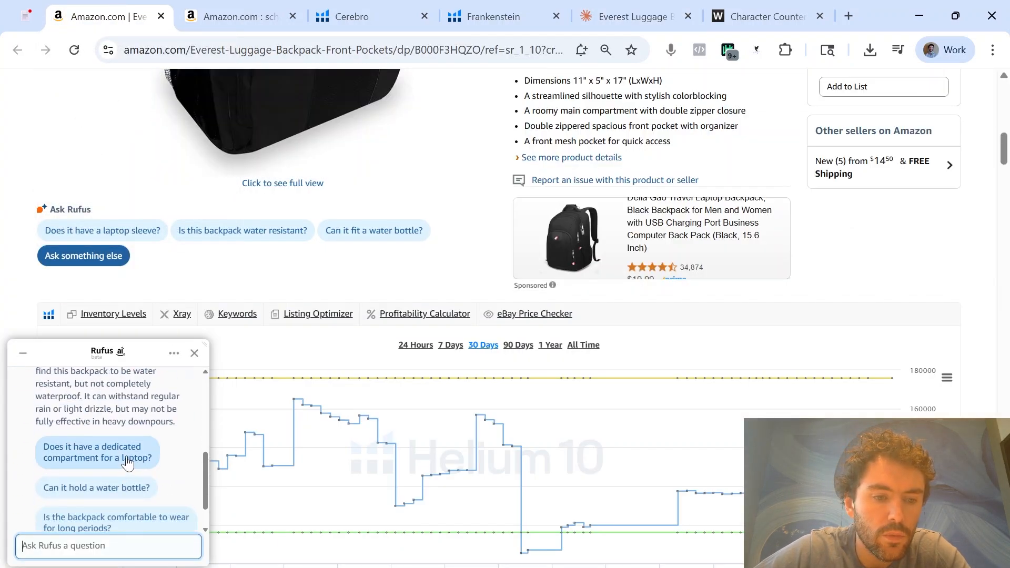
pyautogui.click(128, 463)
pyautogui.moveTo(90, 473); pyautogui.dragTo(68, 472)
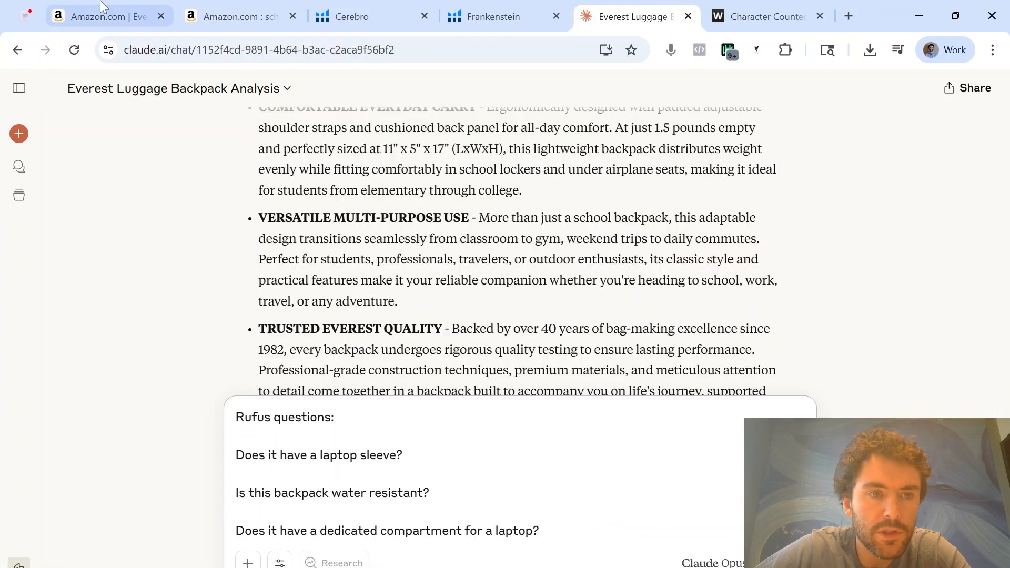
# Ask Rufus on Amazon "Does it have any interior pockets?" and append that question to the list in the Claude draft
pyautogui.click(101, 7)
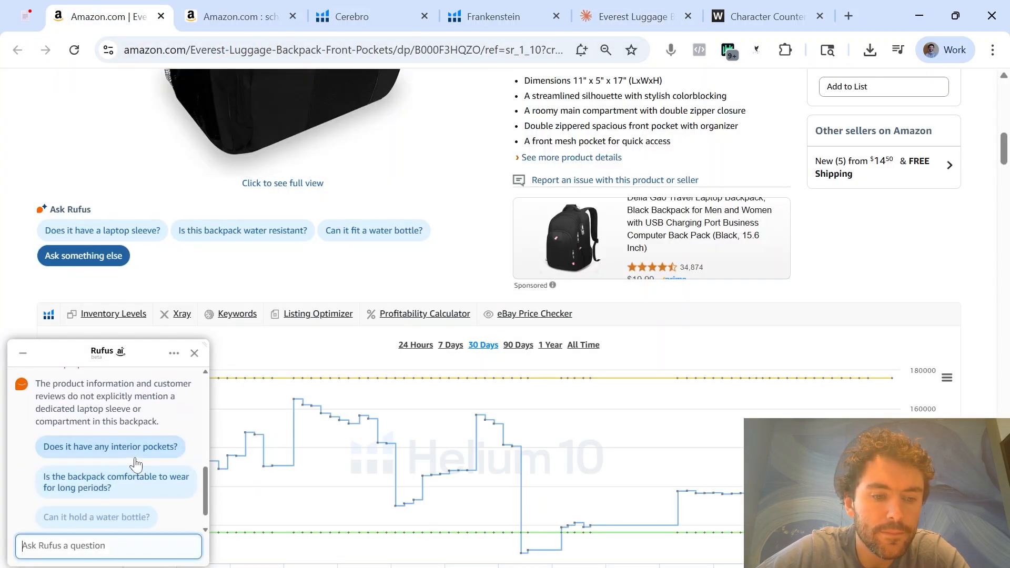
pyautogui.click(136, 464)
pyautogui.moveTo(170, 472); pyautogui.dragTo(36, 474)
pyautogui.hotkey('ctrl', 'c')
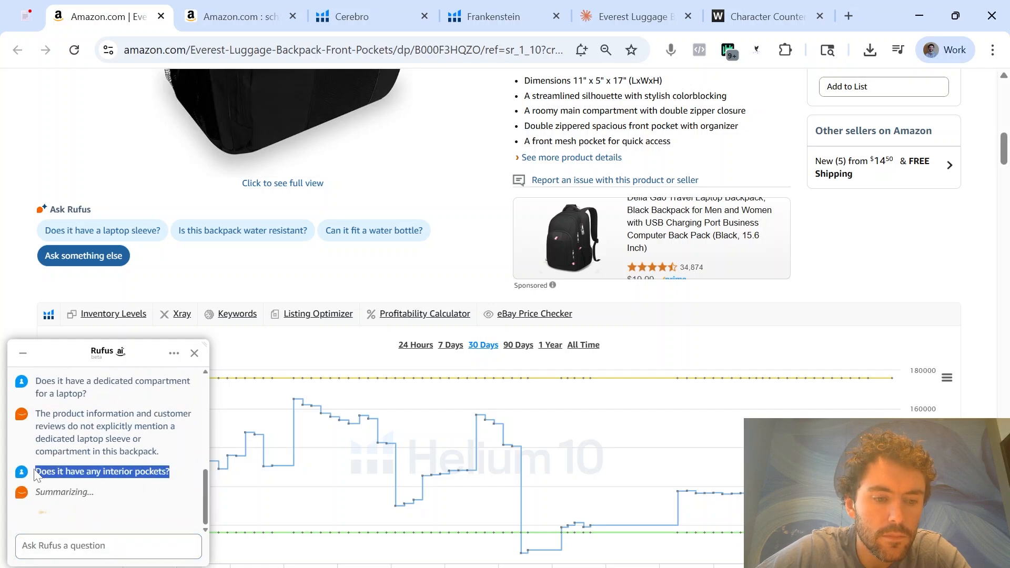
pyautogui.click(631, 16)
pyautogui.hotkey('shift', 'Return')
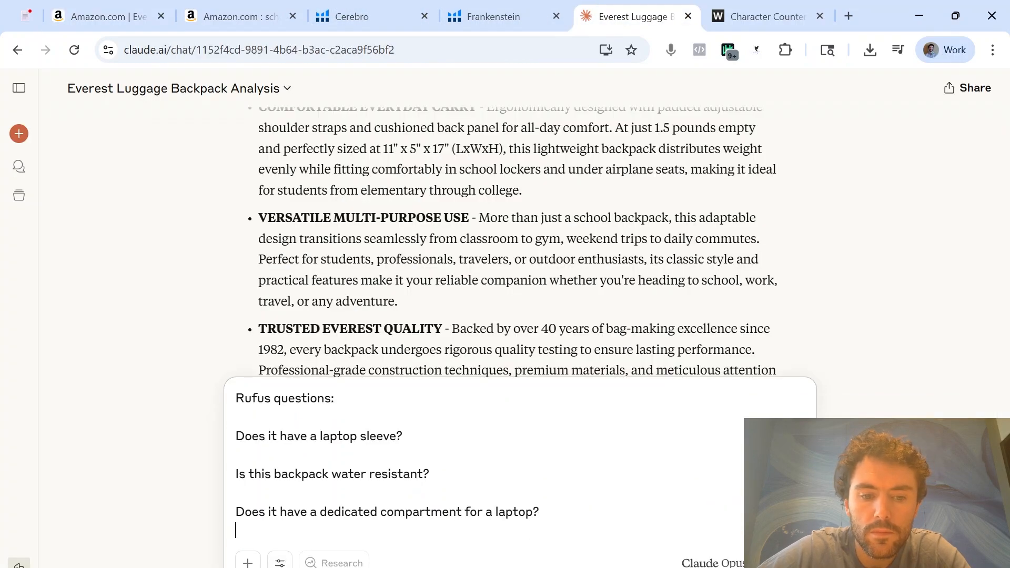
pyautogui.hotkey('shift', 'Return')
pyautogui.hotkey('ctrl', 'v')
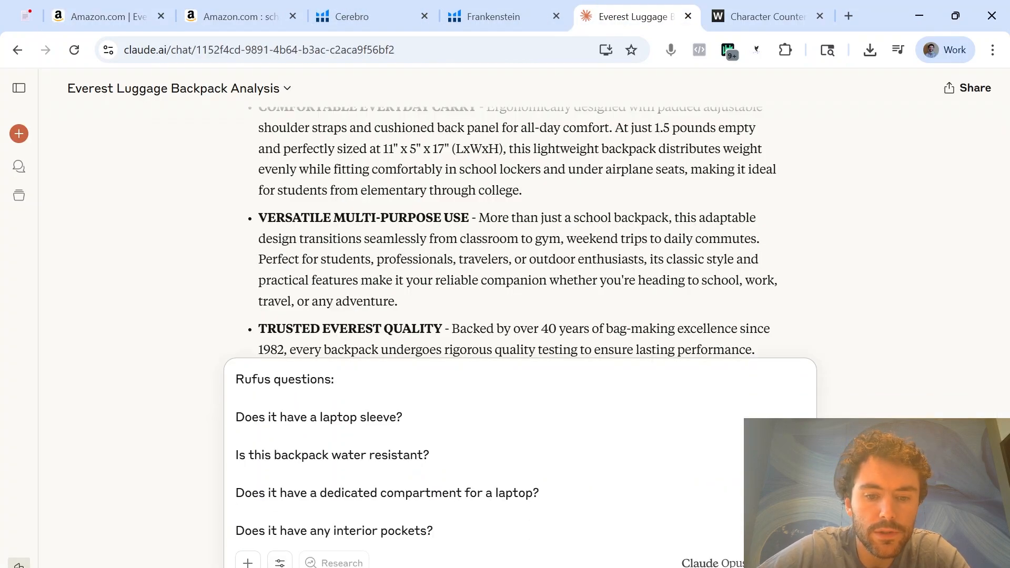
# Ask Rufus on Amazon "Can it fit a water bottle?" and append that question to the list in the Claude draft
pyautogui.click(146, 12)
pyautogui.click(374, 230)
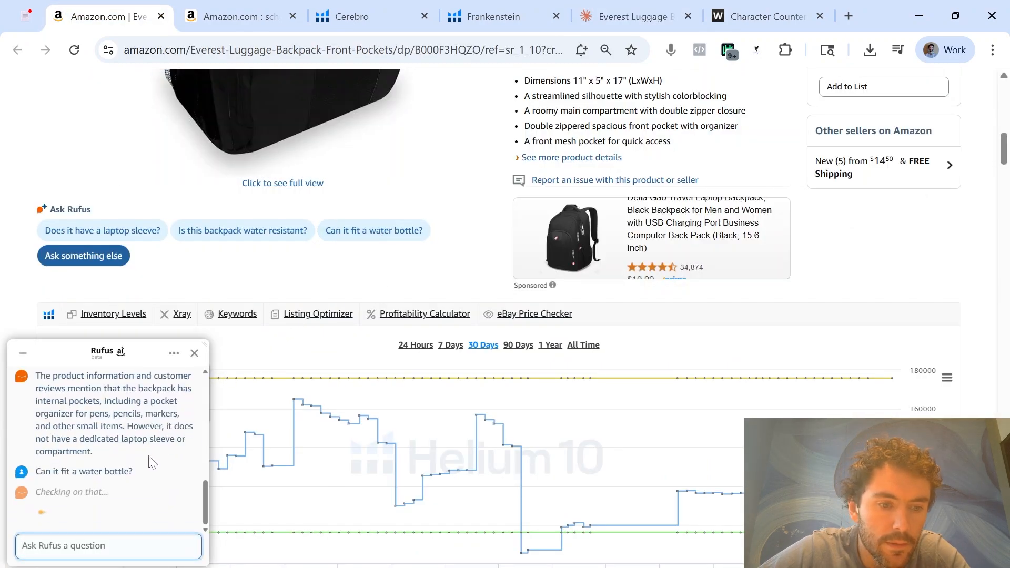
pyautogui.moveTo(134, 472); pyautogui.dragTo(34, 472)
pyautogui.hotkey('ctrl', 'c')
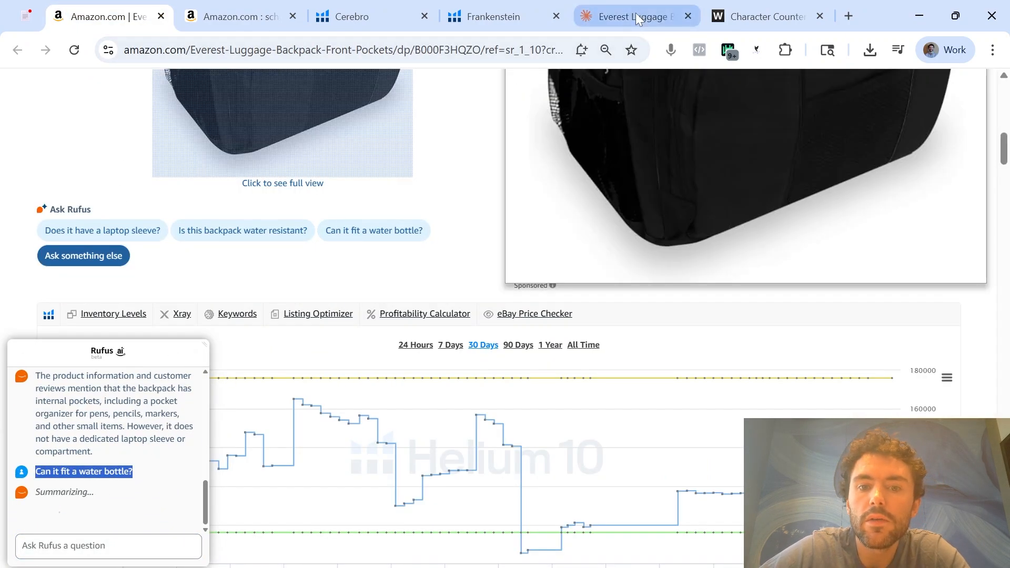
pyautogui.click(626, 16)
pyautogui.hotkey('shift', 'Return')
pyautogui.hotkey('shift', 'Return')
pyautogui.hotkey('ctrl', 'v')
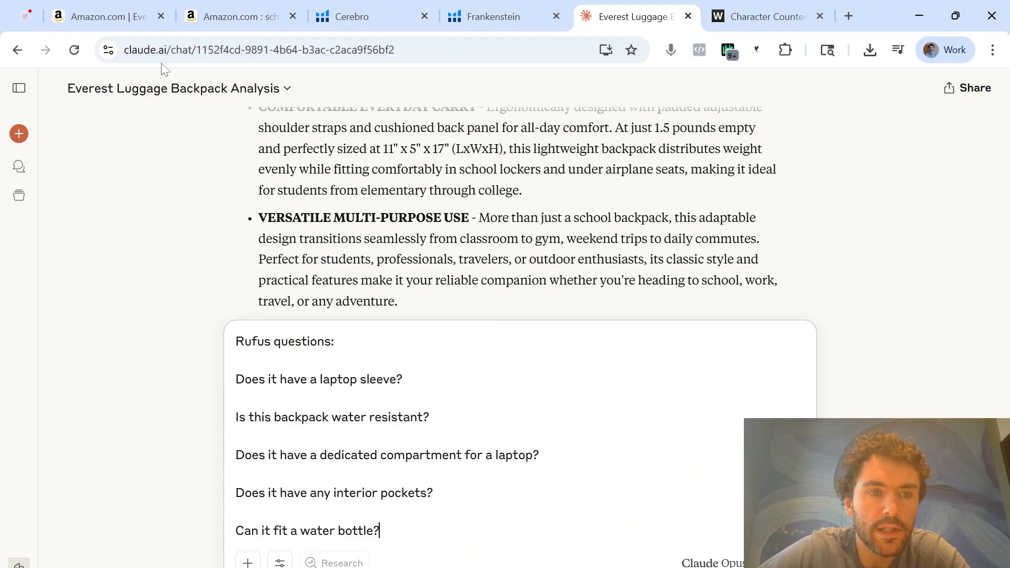
# Above the Rufus questions in Claude, request a one-paragraph description of around 1,500 characters based on the bullet points below and the questions asked by Rufus
pyautogui.click(113, 17)
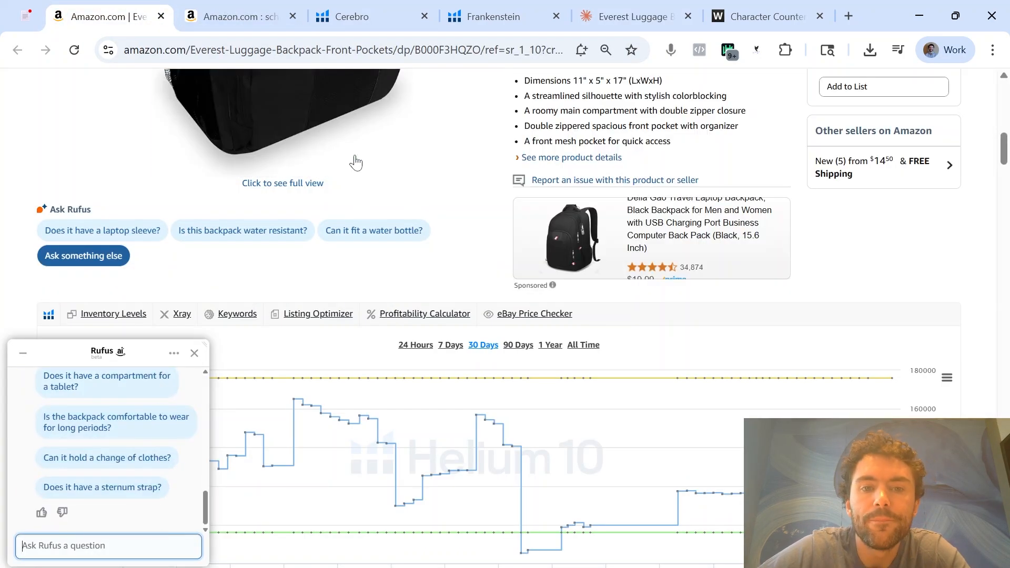
pyautogui.click(626, 17)
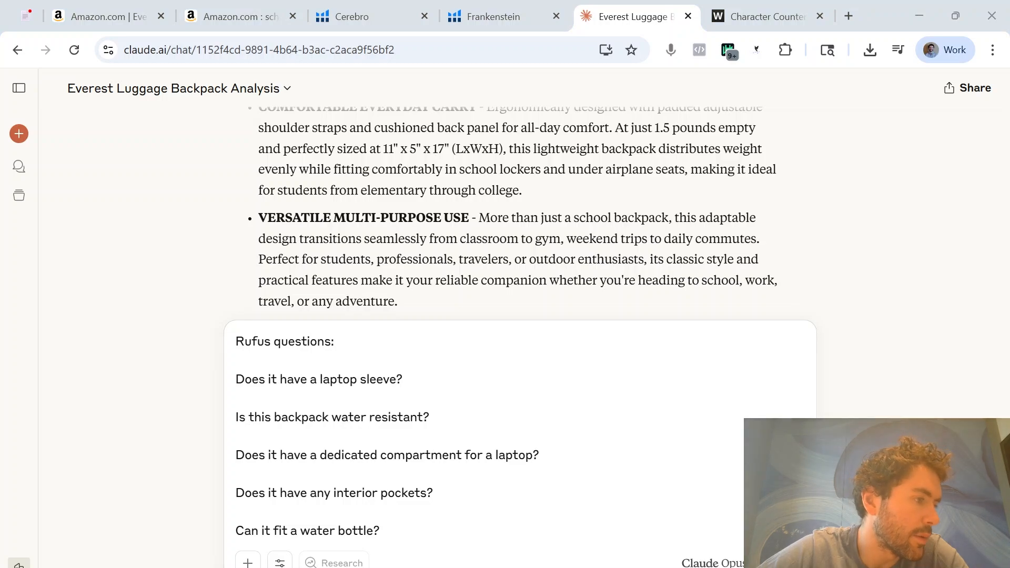
pyautogui.hotkey('shift', 'Return')
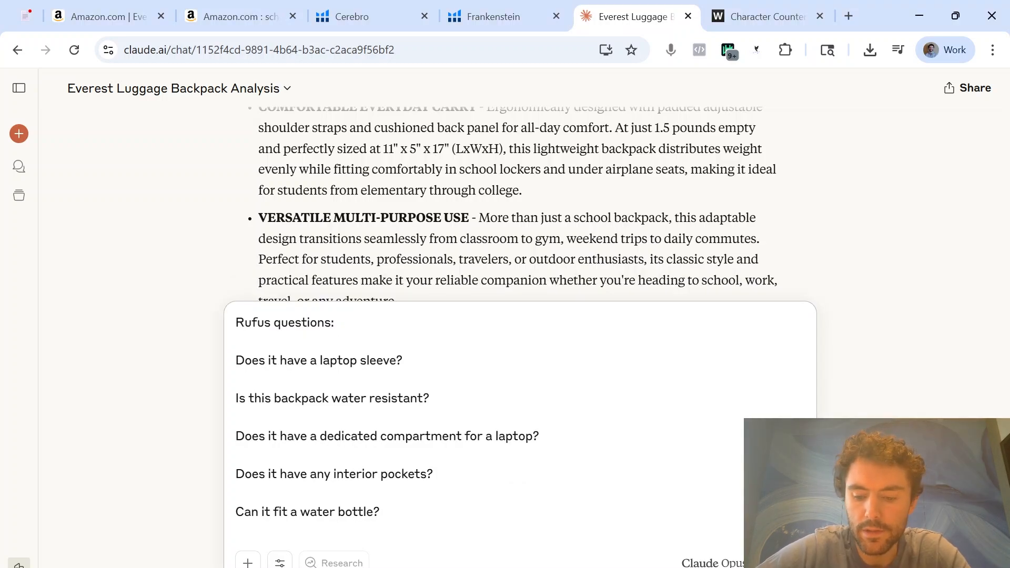
pyautogui.hotkey('shift', 'Return')
pyautogui.hotkey('shift', 'Return')
pyautogui.write('Can you please create a description out of the below bullet points and questions asked by rufus? Make sure this is 1 paragraph only and around 1,500 character count')
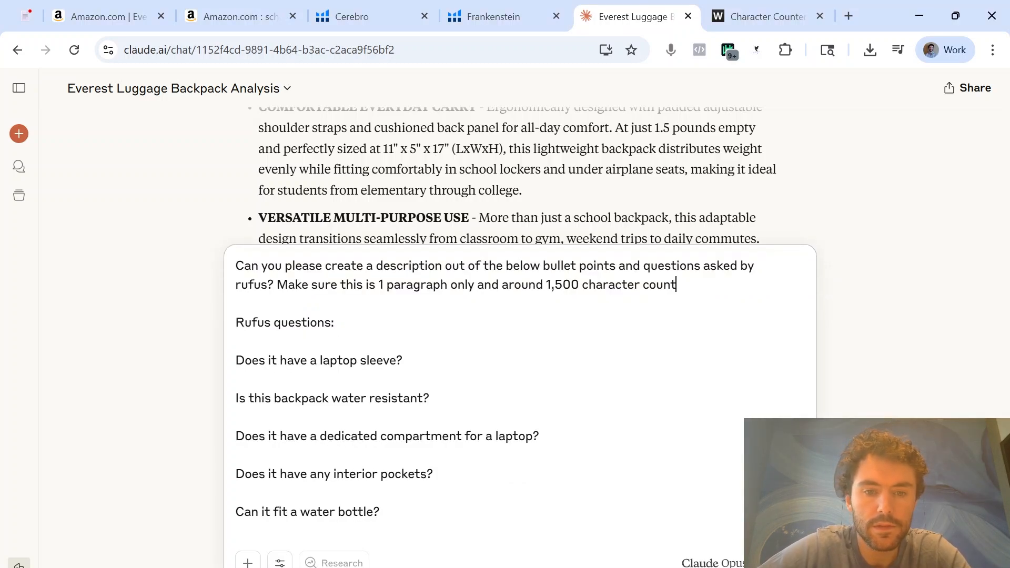
# Copy the five bullets from I21:I25 on Excel's SEO sheet into the Claude draft, between the request and the Rufus questions
pyautogui.hotkey('shift', 'Return')
pyautogui.hotkey('shift', 'Return')
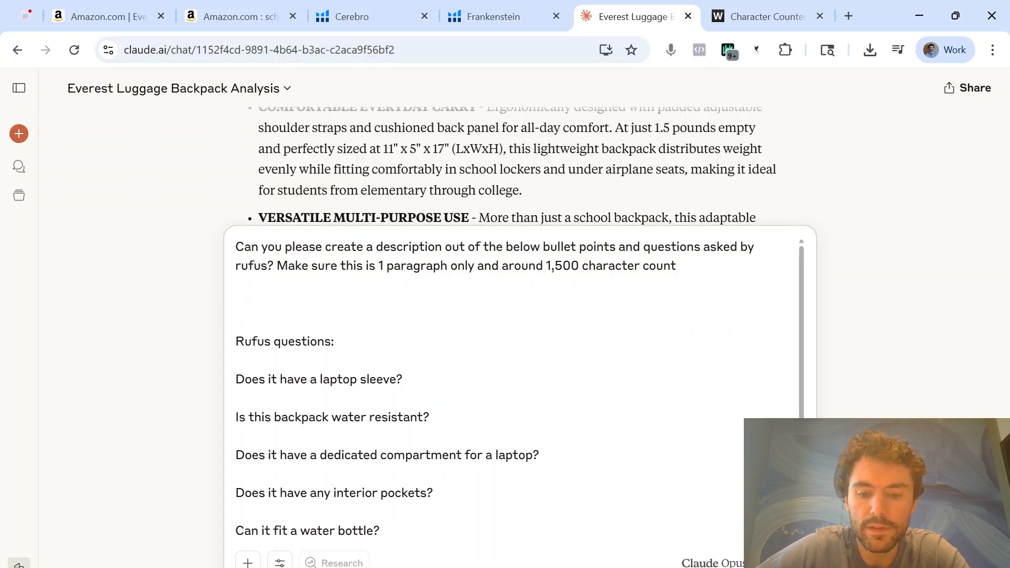
pyautogui.moveTo(410, 566)
pyautogui.click(490, 521)
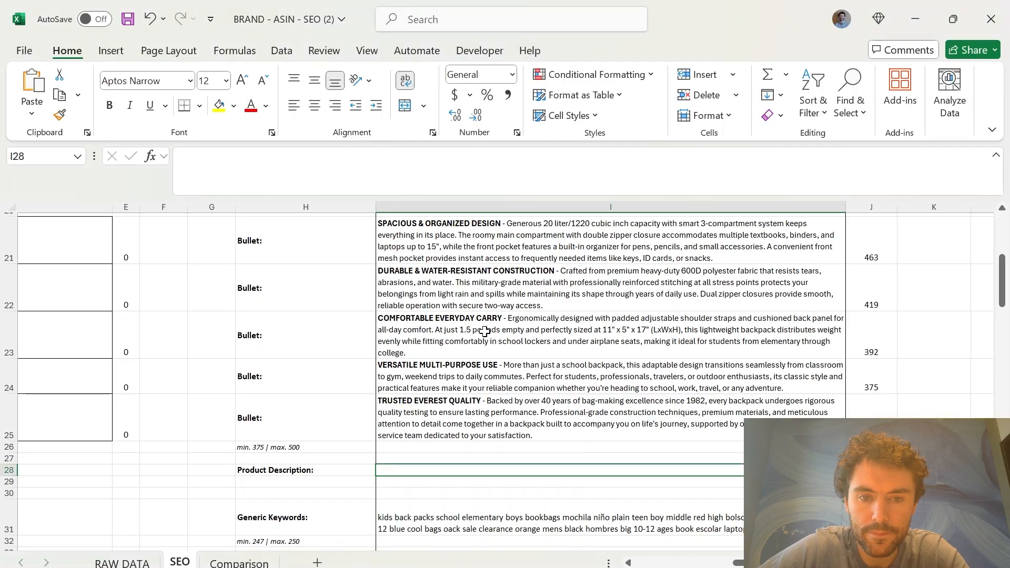
pyautogui.scroll(2, 482, 326)
pyautogui.moveTo(478, 307); pyautogui.dragTo(478, 490)
pyautogui.hotkey('ctrl', 'c')
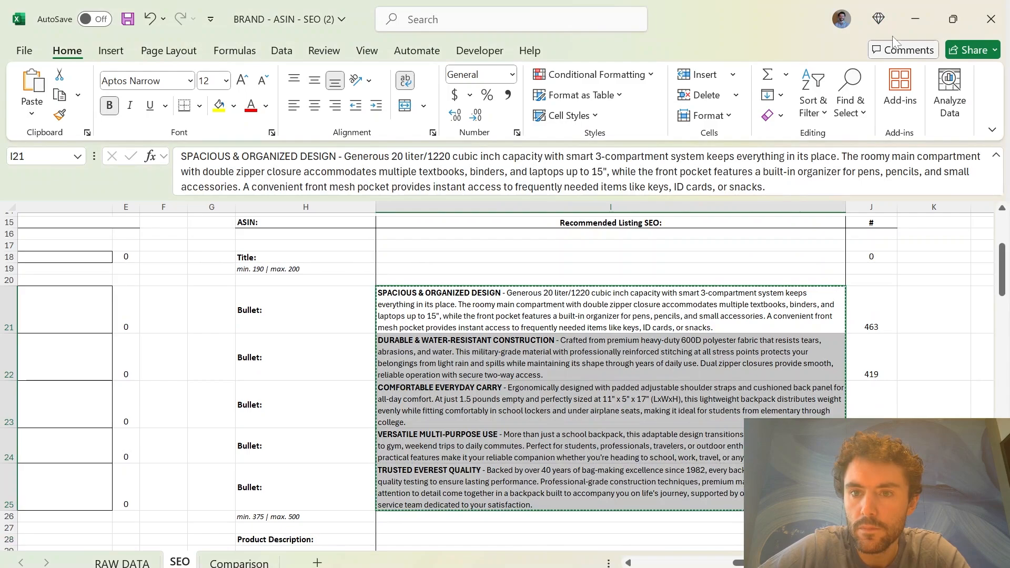
pyautogui.hotkey('alt', 'Tab')
pyautogui.hotkey('ctrl', 'v')
pyautogui.scroll(4, 518, 389)
# Add the heading "Bullets:" above the pasted bullets and send the description request to Claude
pyautogui.click(678, 266)
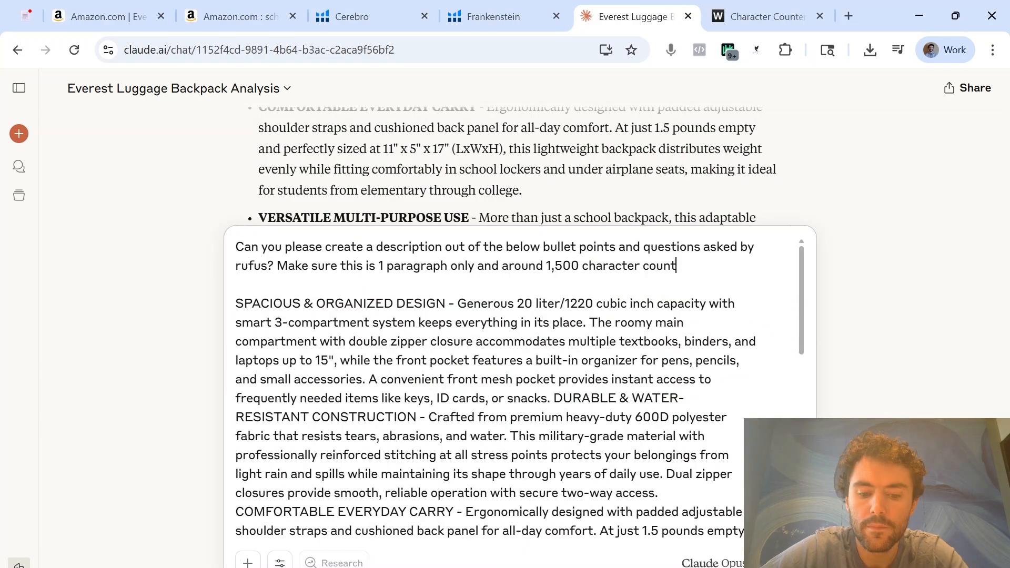
pyautogui.hotkey('shift', 'Return')
pyautogui.hotkey('shift', 'Return')
pyautogui.write('Bullets:')
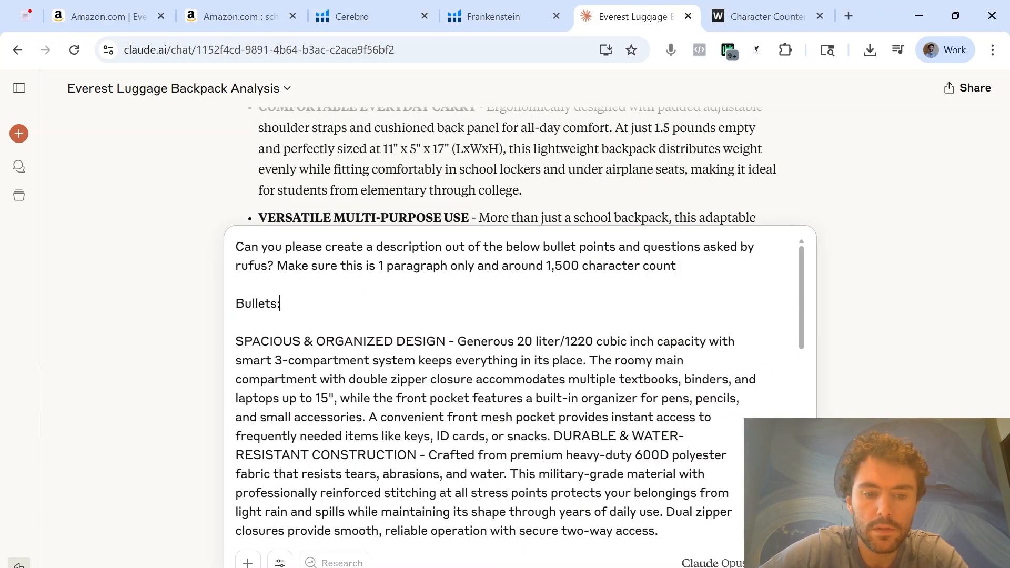
pyautogui.scroll(-10, 519, 389)
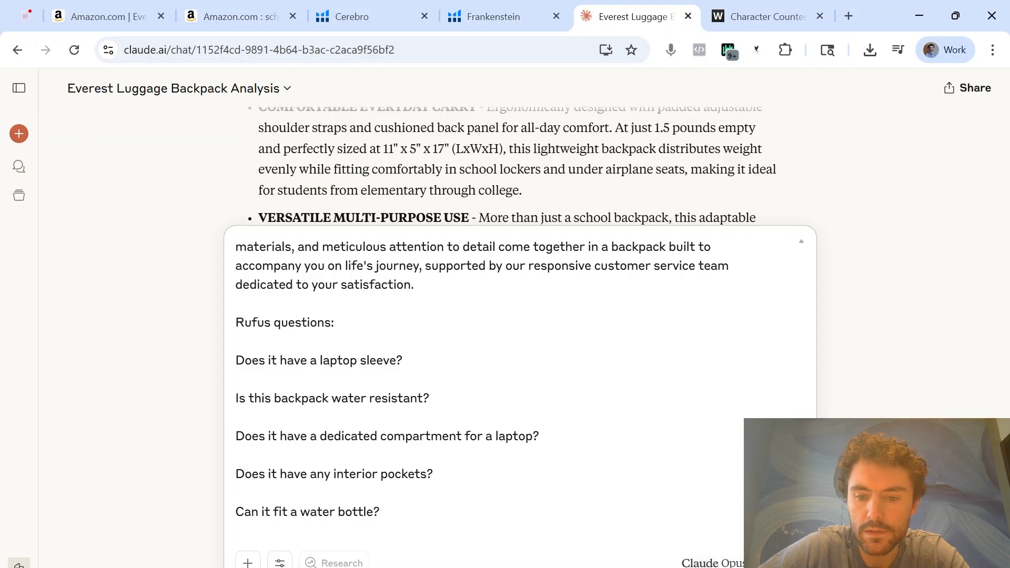
pyautogui.press('Return')
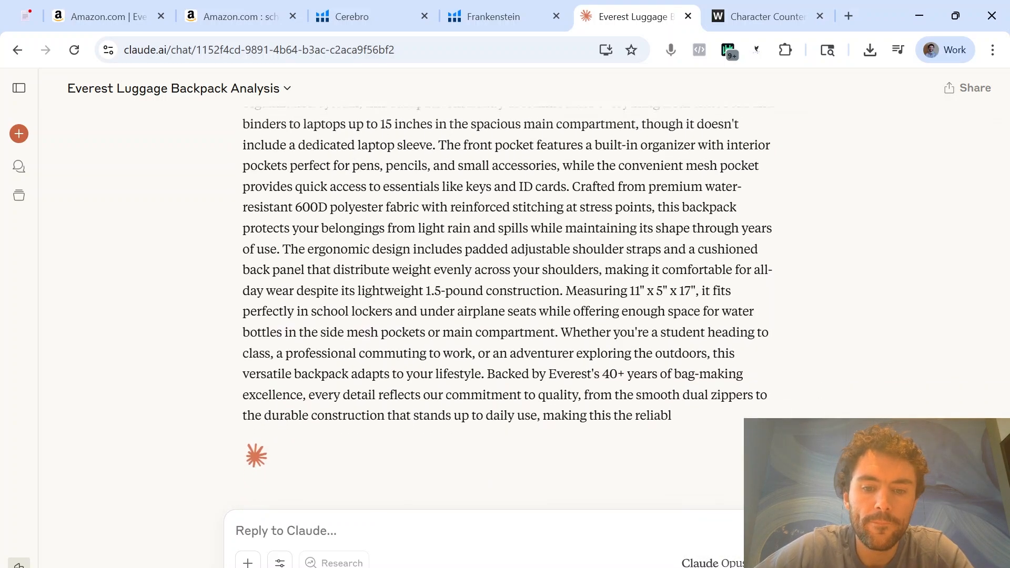
# Copy Claude's full description paragraph and replace the text in the Character Counter page with it to check its length
pyautogui.moveTo(469, 433); pyautogui.dragTo(346, 304)
pyautogui.scroll(2, 346, 304)
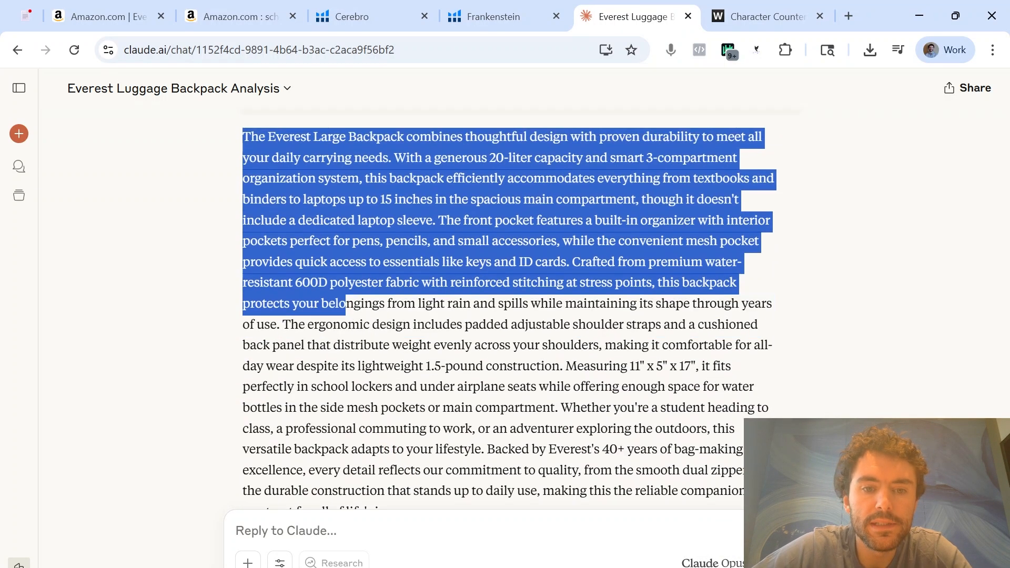
pyautogui.click(346, 304)
pyautogui.scroll(-3, 428, 458)
pyautogui.moveTo(456, 414); pyautogui.dragTo(266, 347)
pyautogui.scroll(4, 306, 357)
pyautogui.scroll(2, 266, 348)
pyautogui.hotkey('ctrl', 'c')
pyautogui.hotkey('ctrl', 'Tab')
pyautogui.hotkey('ctrl', 'a')
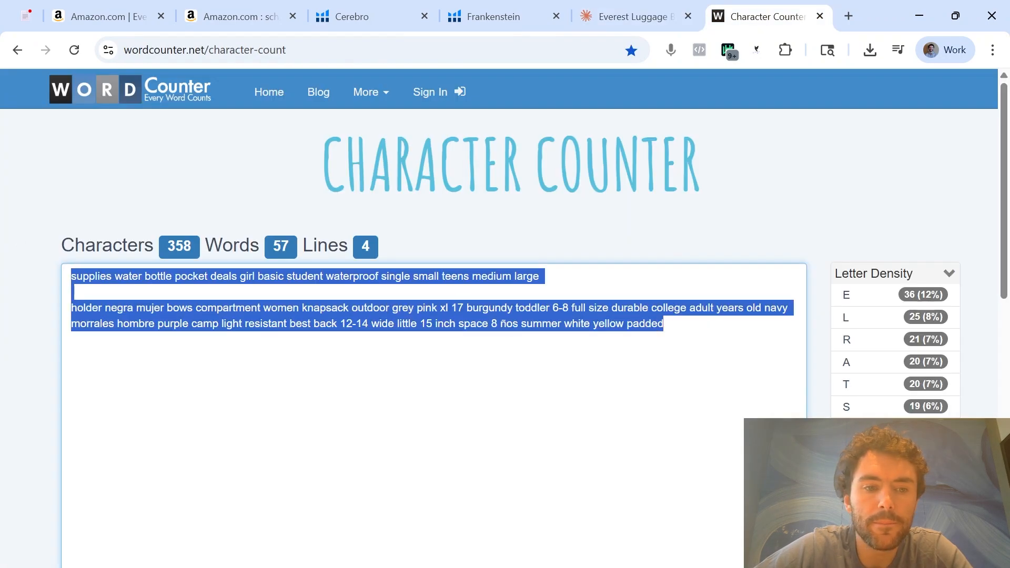
pyautogui.hotkey('ctrl', 'v')
# Check the Product Description row in Excel, then draft a Claude request to incorporate 15 - 20 relevant keywords from below that make sense within the description
pyautogui.click(635, 20)
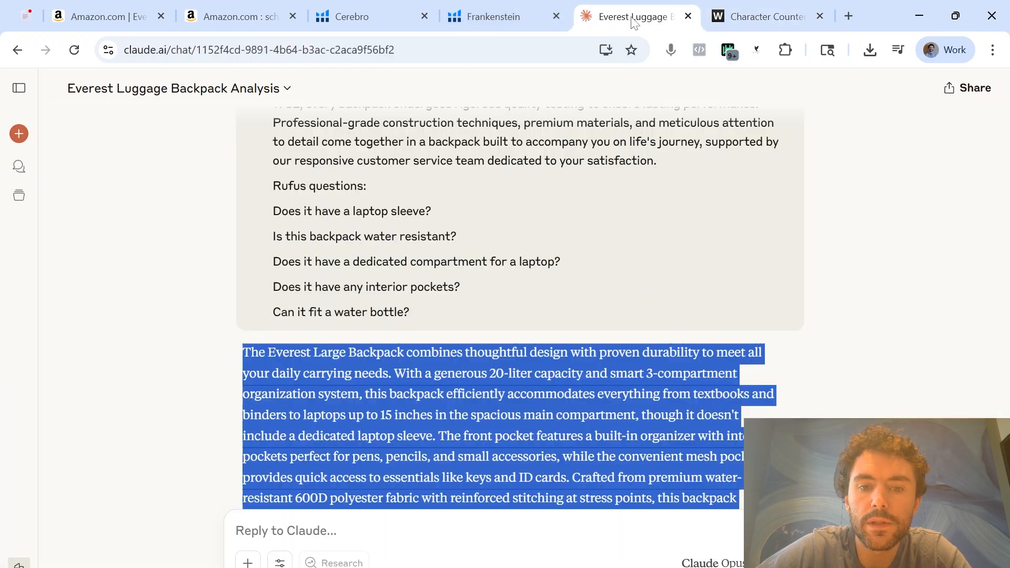
pyautogui.click(411, 567)
pyautogui.click(443, 524)
pyautogui.scroll(-2, 343, 467)
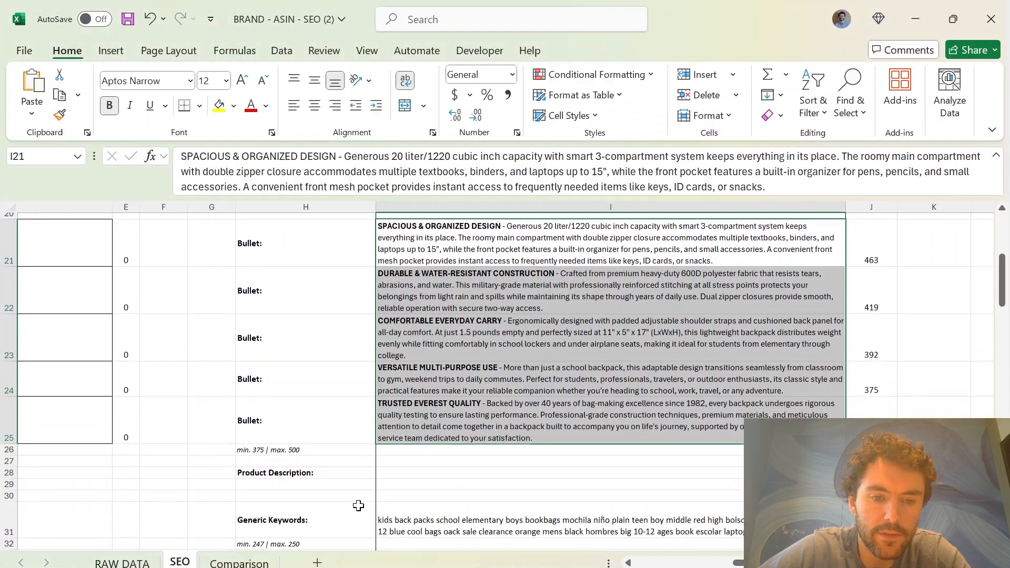
pyautogui.hotkey('alt', 'Tab')
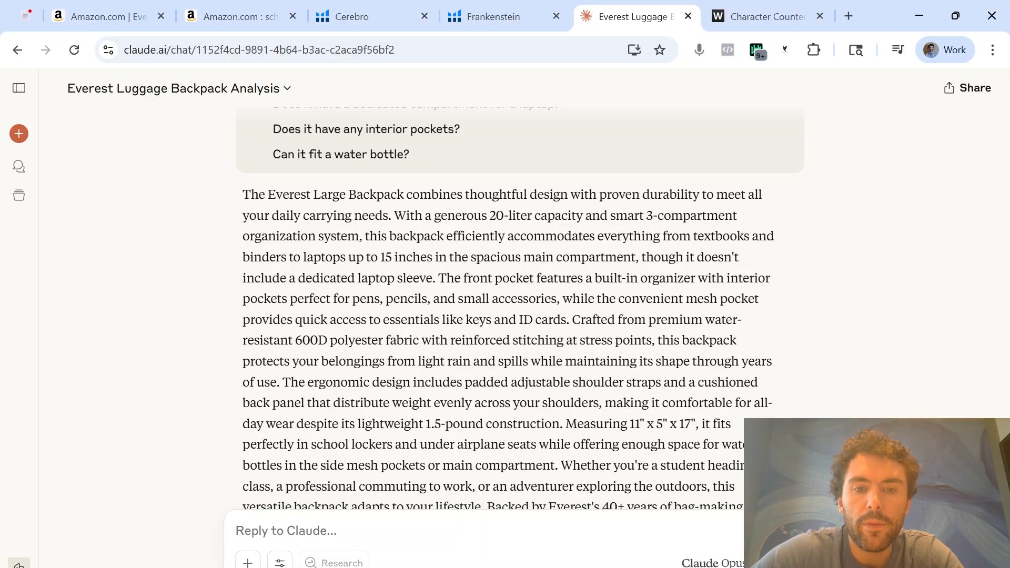
pyautogui.scroll(-3, 505, 316)
pyautogui.scroll(3, 542, 358)
pyautogui.scroll(-3, 372, 469)
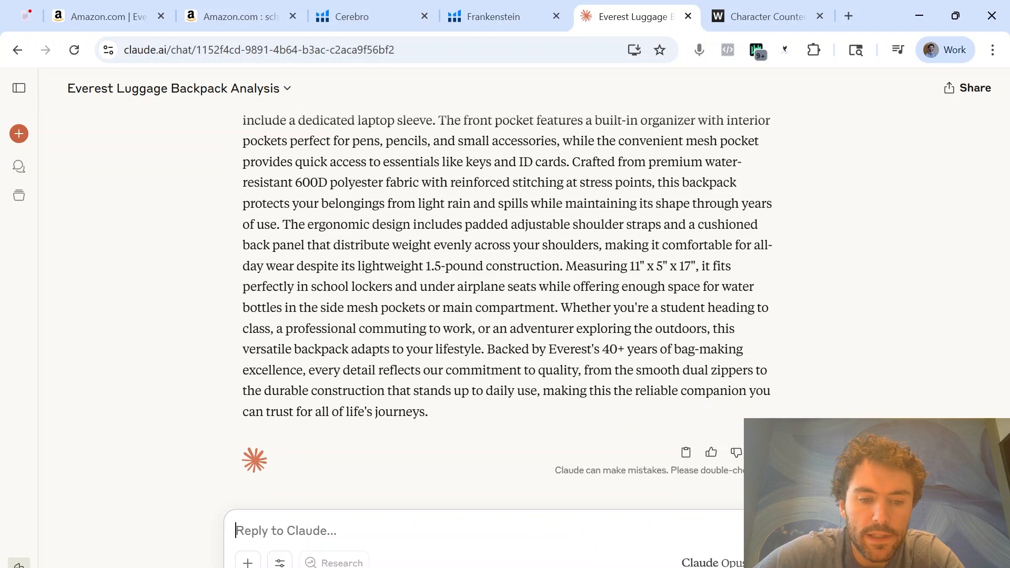
pyautogui.hotkey('ctrl', 'v')
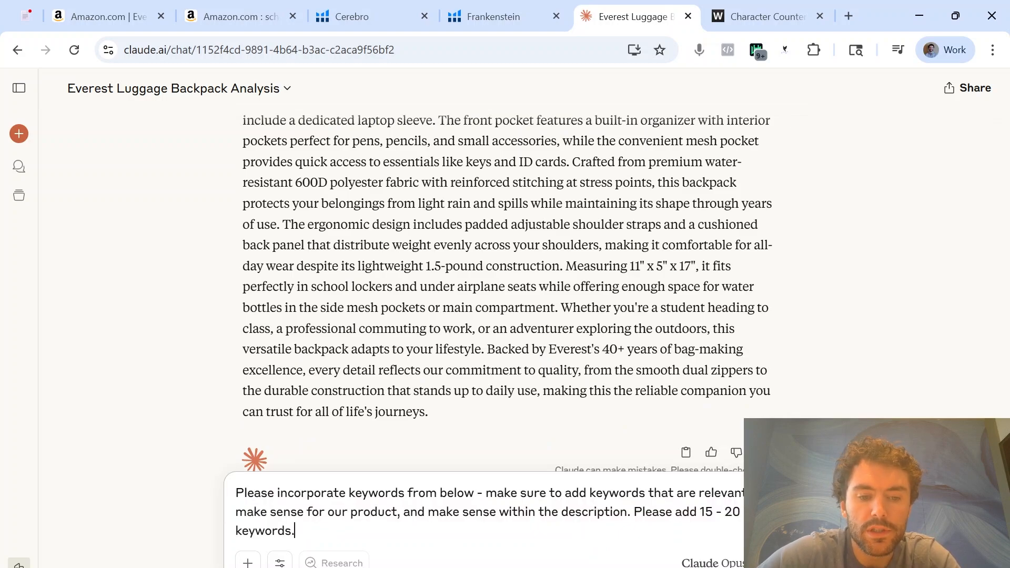
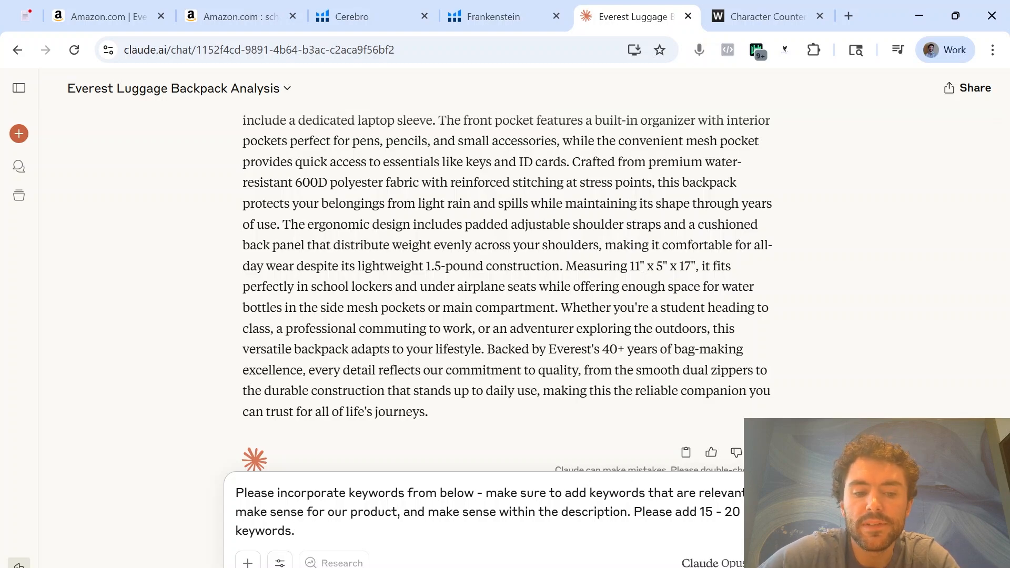
# Copy the highlighted keywords in A13:A112 of Excel's RAW DATA sheet below the request in the Claude draft and send it
pyautogui.hotkey('shift', 'Return')
pyautogui.hotkey('alt', 'Tab')
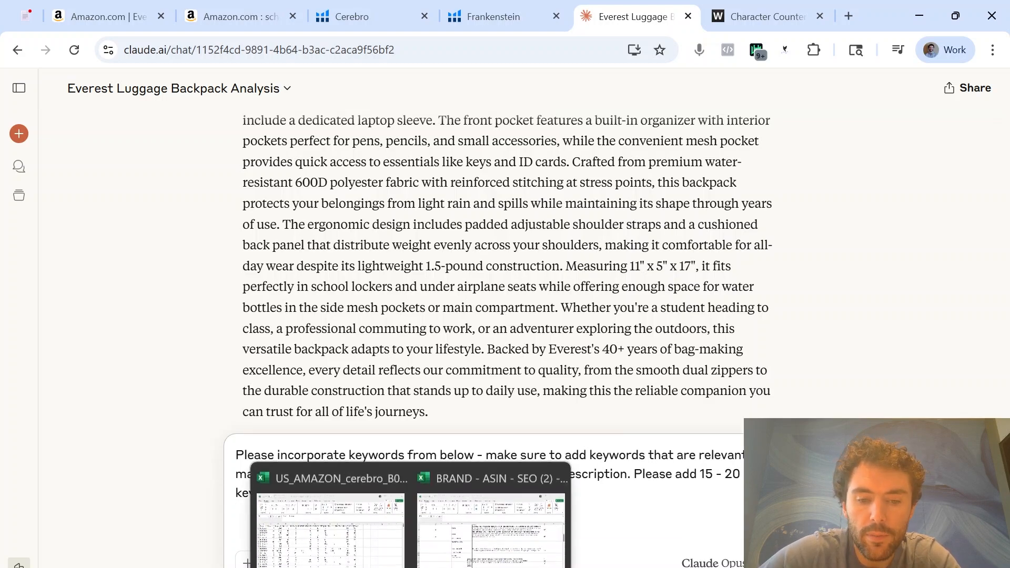
pyautogui.click(122, 562)
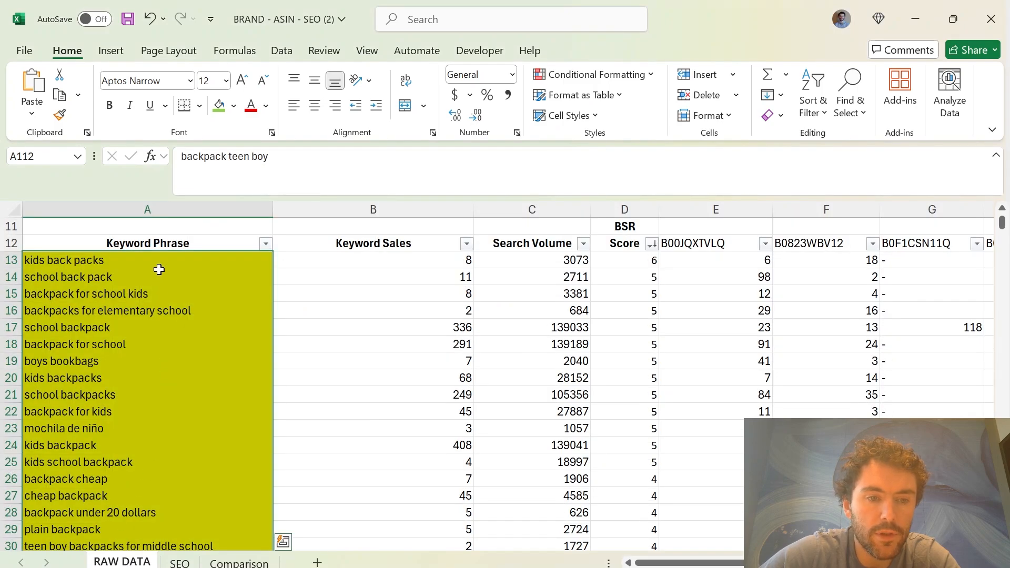
pyautogui.moveTo(159, 263); pyautogui.dragTo(129, 295)
pyautogui.hotkey('ctrl', 'c')
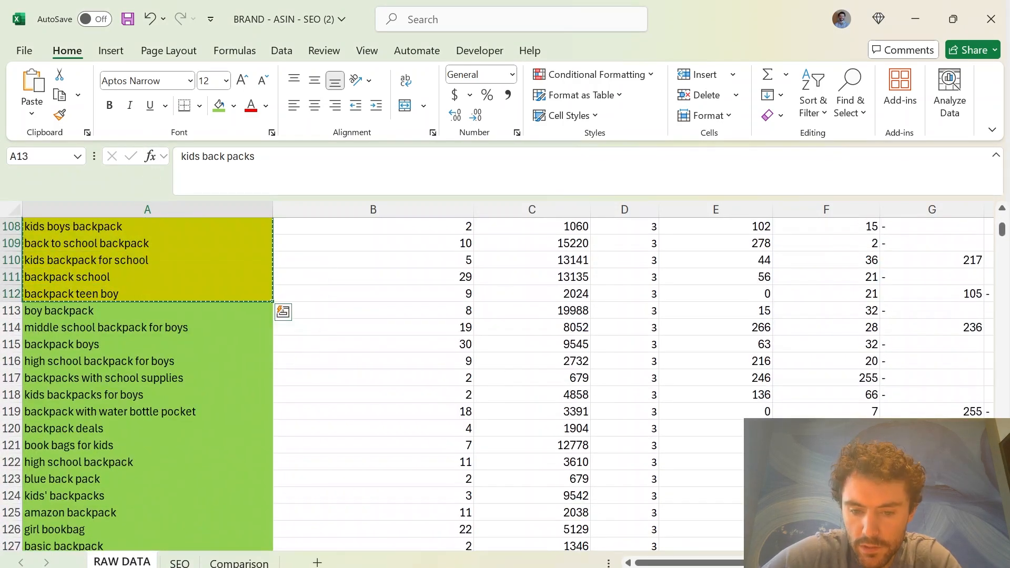
pyautogui.hotkey('alt', 'Tab')
pyautogui.hotkey('ctrl', 'v')
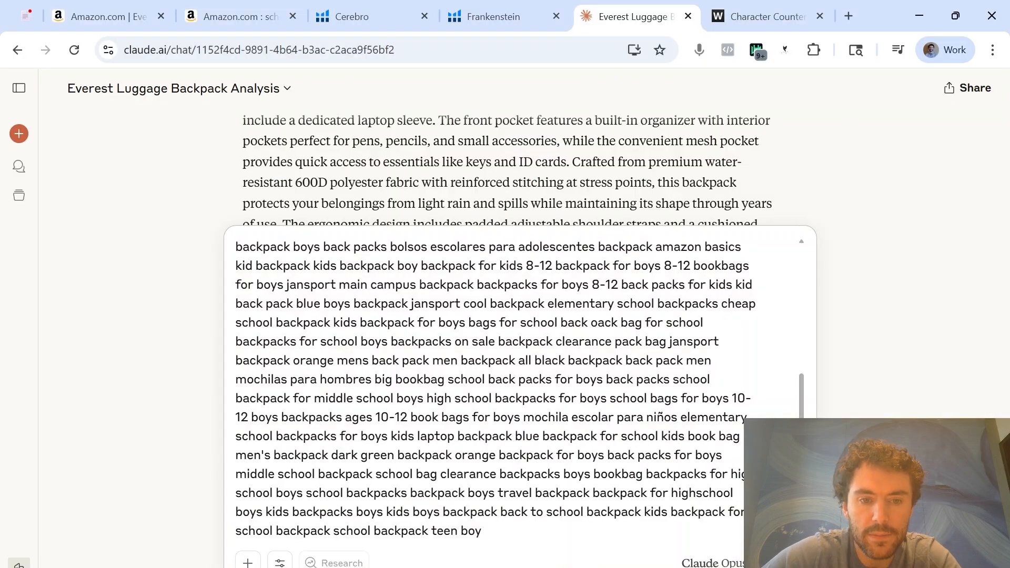
pyautogui.press('Return')
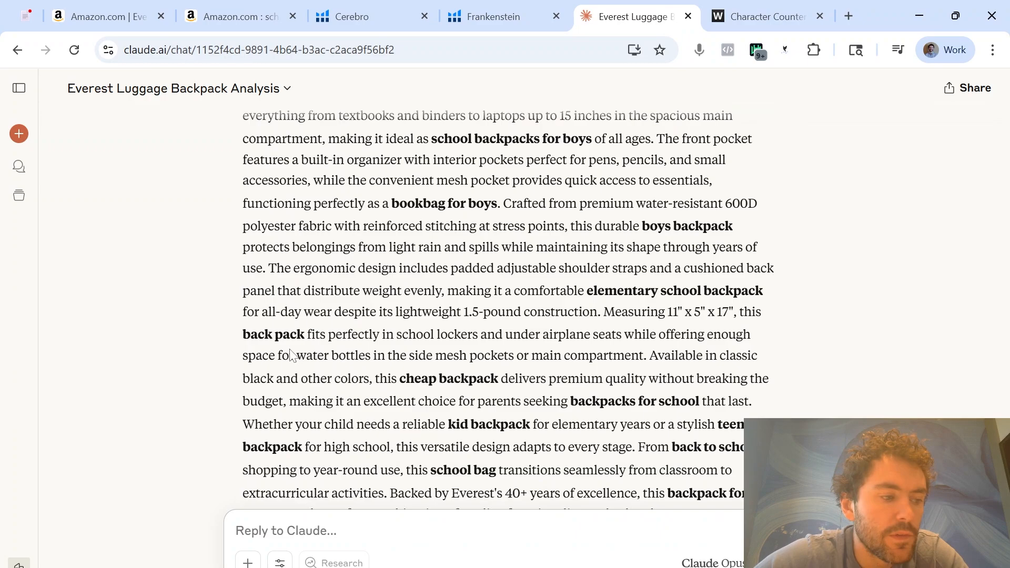
# Copy Claude's keyword-enriched description and replace the Character Counter text with it to check its length
pyautogui.moveTo(332, 421); pyautogui.dragTo(233, 210)
pyautogui.click(767, 16)
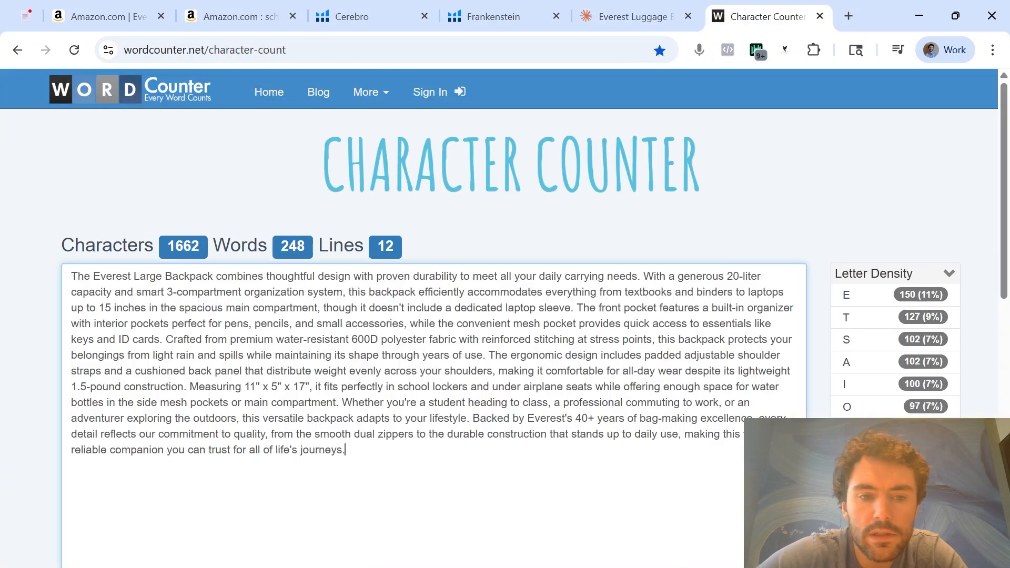
pyautogui.hotkey('ctrl', 'a')
pyautogui.hotkey('ctrl', 'v')
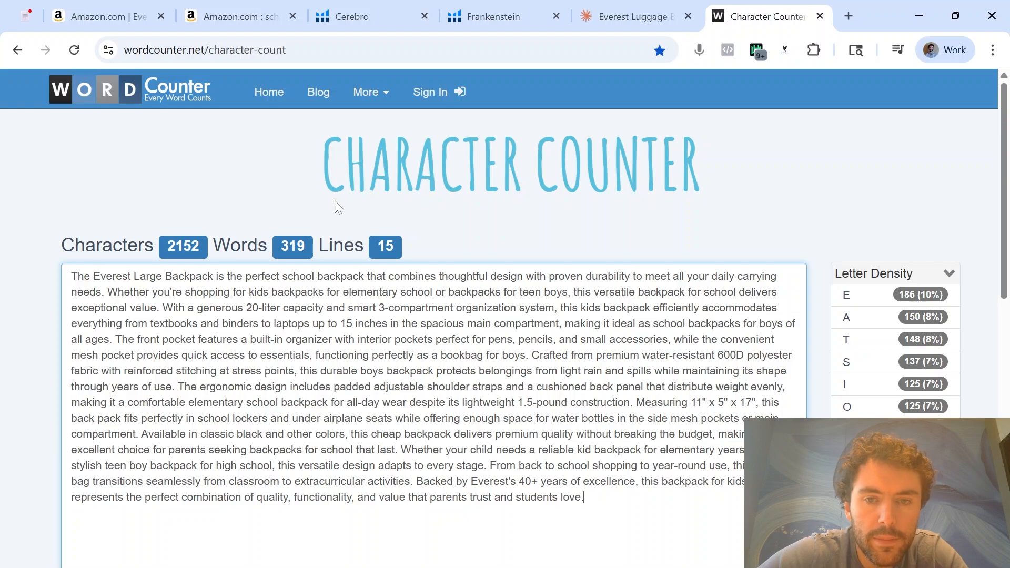
# Ask Claude to cut the description's character count down to roughly 1,900 characters
pyautogui.click(607, 10)
pyautogui.write('P')
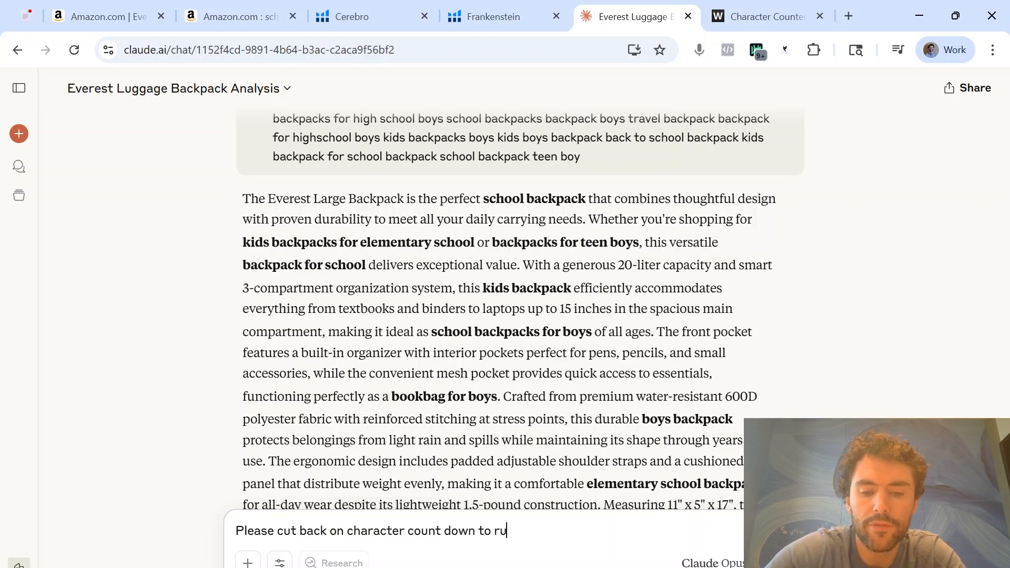
pyautogui.write('oughly 1,')
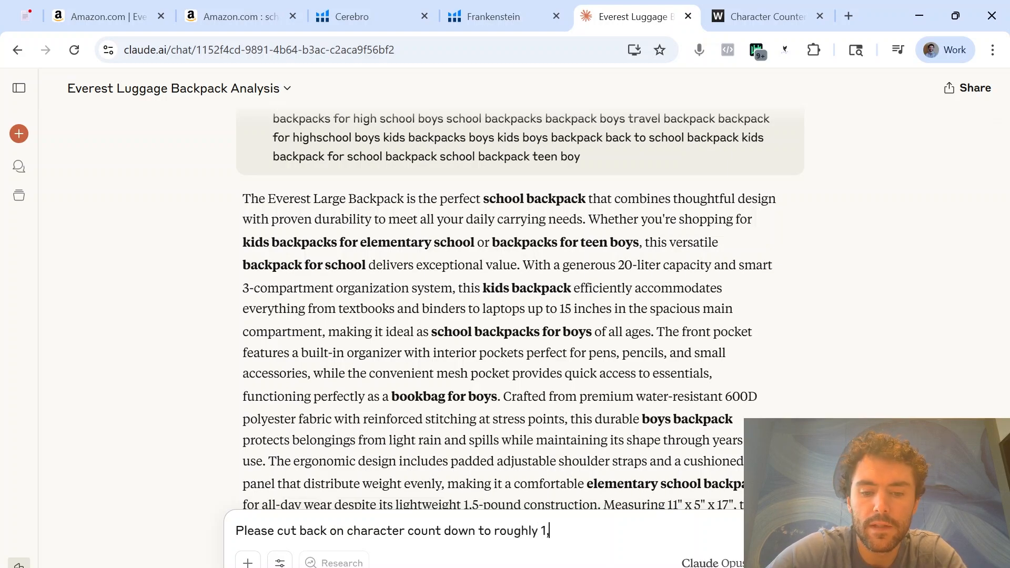
pyautogui.write('900 characters')
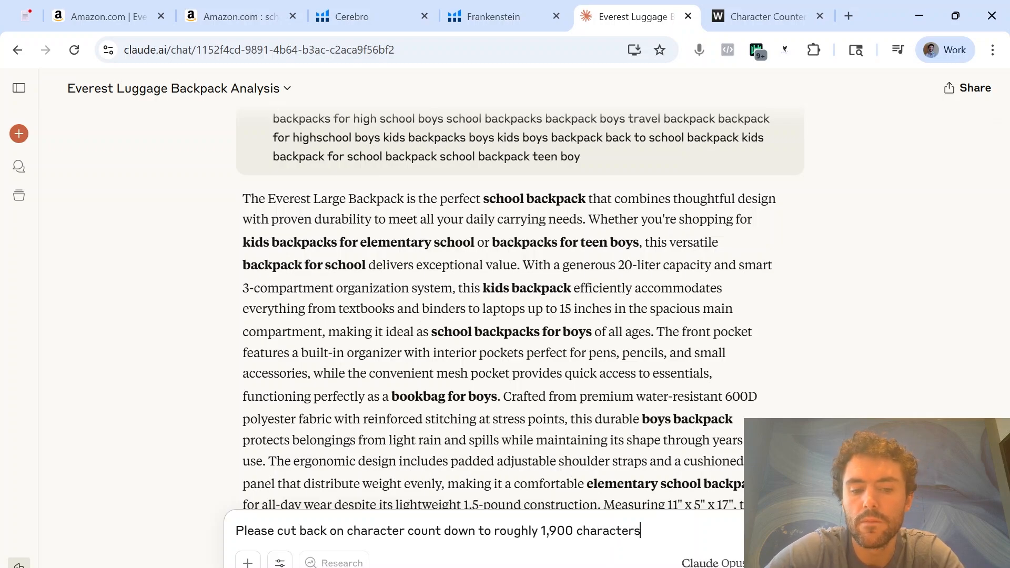
pyautogui.press('Return')
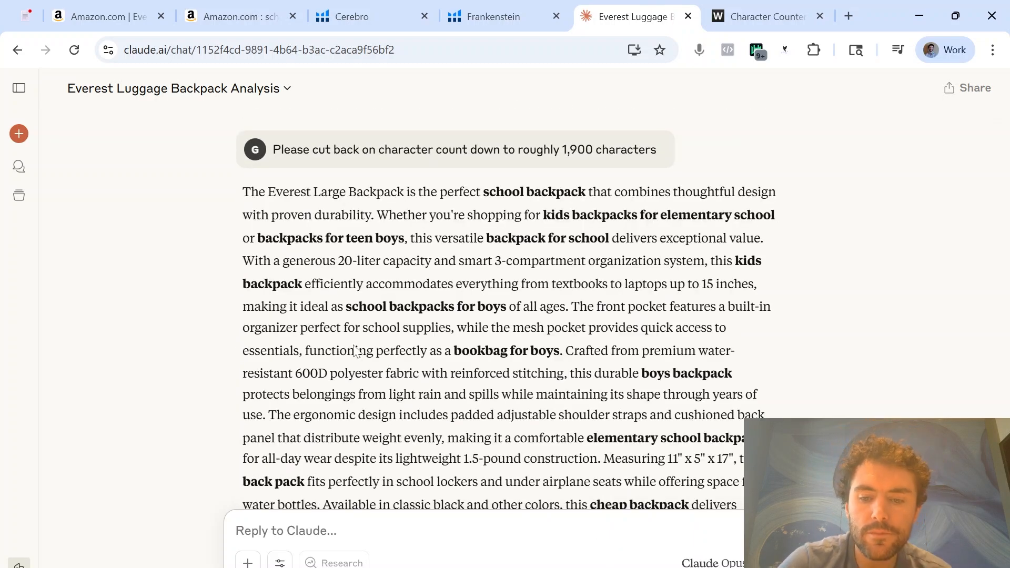
# Copy Claude's shortened description into the Character Counter page in place of the previous text to check its length
pyautogui.scroll(-5, 527, 295)
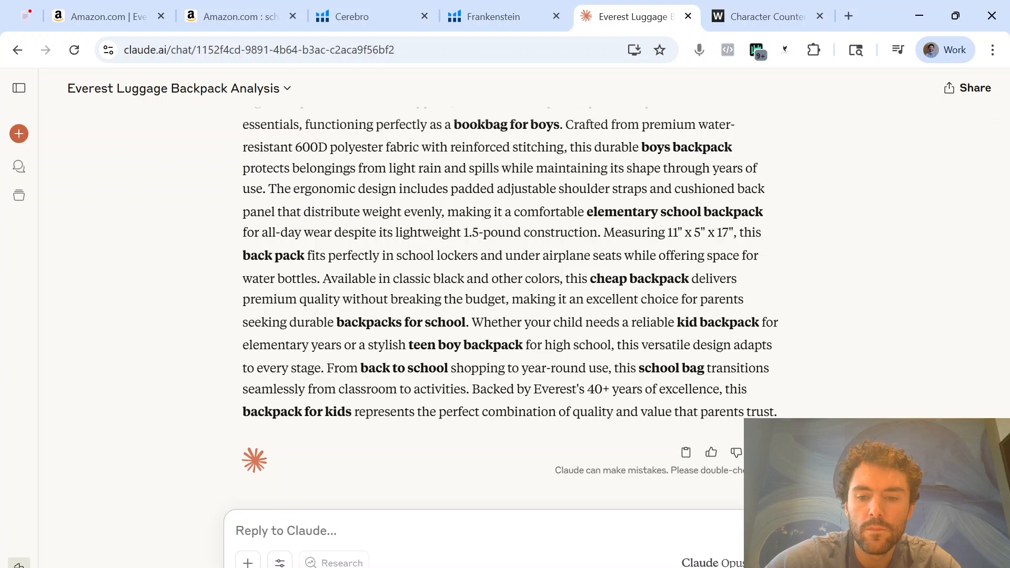
pyautogui.moveTo(779, 413); pyautogui.dragTo(243, 200)
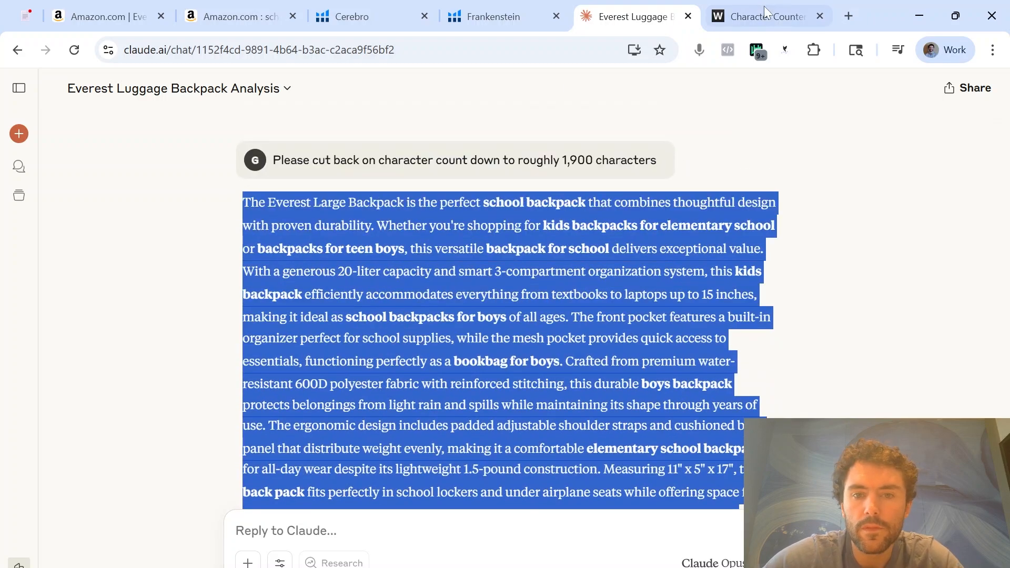
pyautogui.click(766, 16)
pyautogui.hotkey('ctrl', 'a')
pyautogui.hotkey('ctrl', 'v')
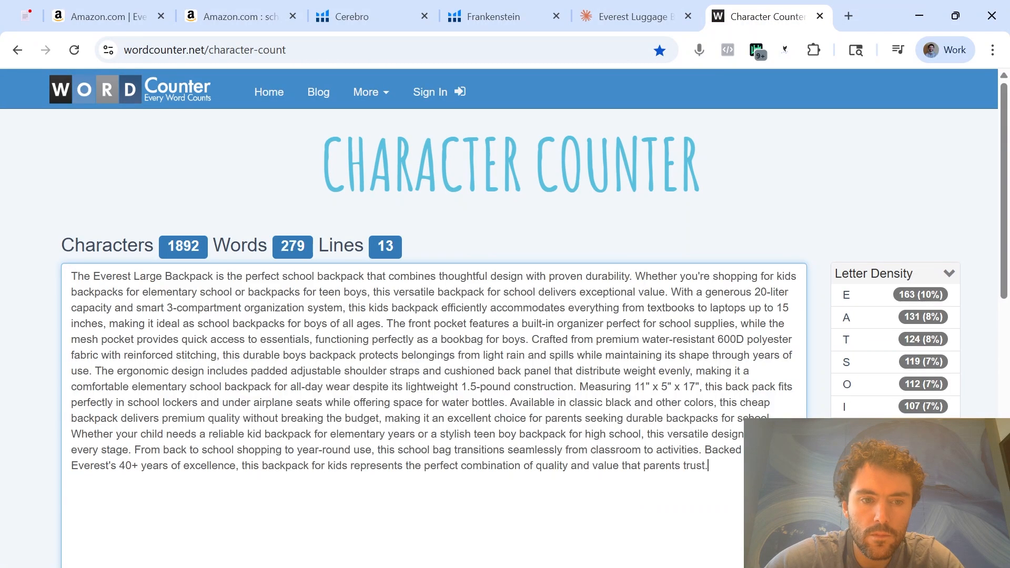
# Copy the shortened description into the Product Description cell I28 on Excel's SEO sheet and make row 28 tall enough to show it
pyautogui.hotkey('ctrl', 'a')
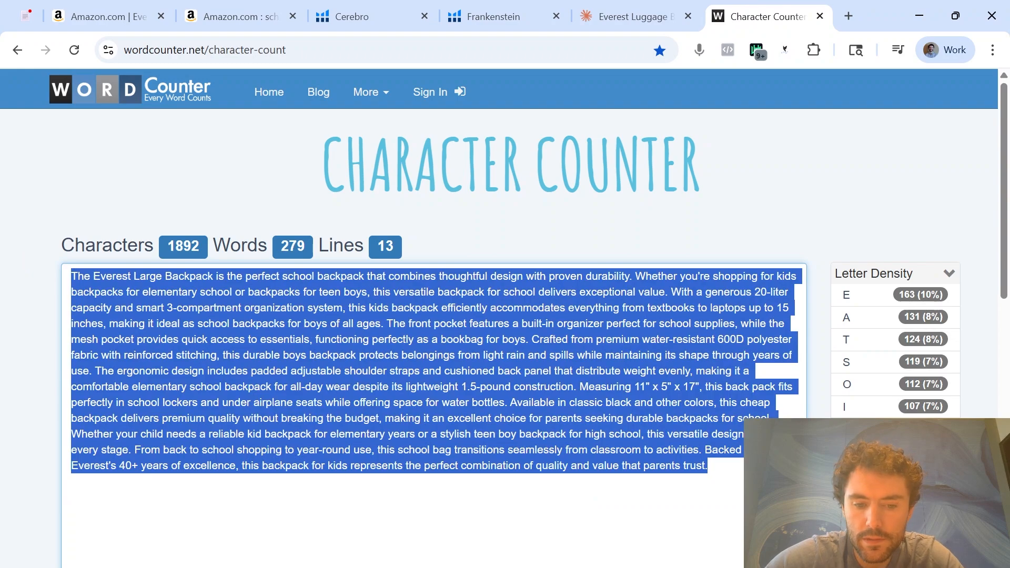
pyautogui.click(411, 567)
pyautogui.click(491, 550)
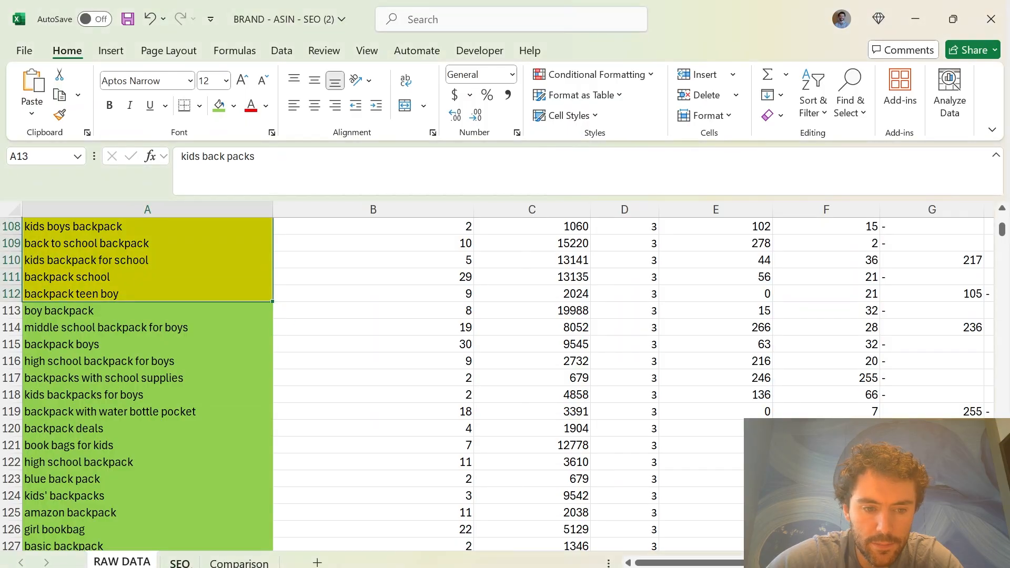
pyautogui.click(180, 562)
pyautogui.scroll(3, 558, 410)
pyautogui.scroll(2, 558, 411)
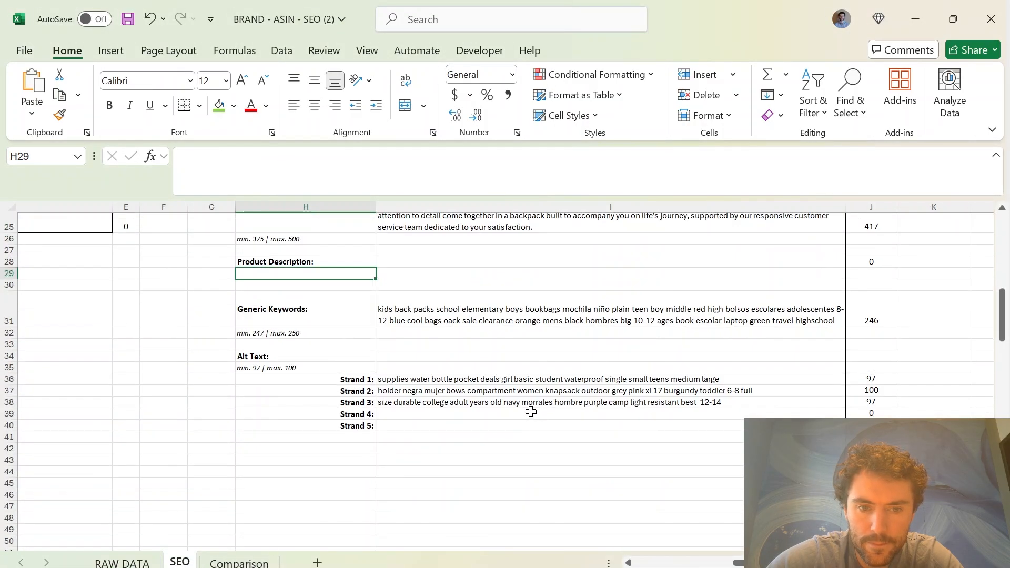
pyautogui.click(442, 262)
pyautogui.hotkey('ctrl', 'v')
pyautogui.moveTo(13, 268); pyautogui.dragTo(10, 438)
pyautogui.click(316, 400)
pyautogui.scroll(5, 484, 301)
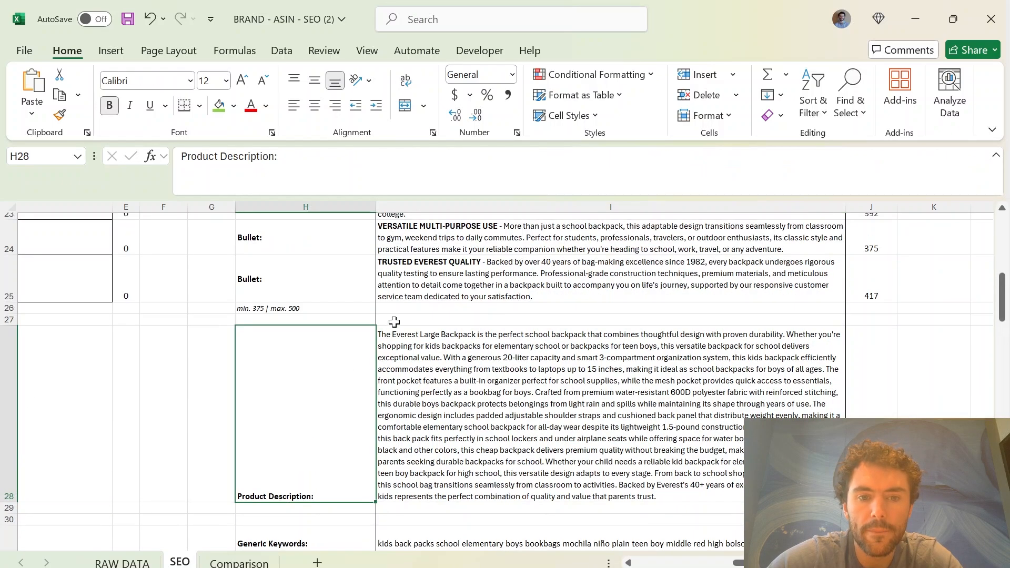
# Paste the 200-character title update prompt into a Claude draft, remove its list numbering, label the title line "Current Title:" and space out the sections
pyautogui.click(485, 327)
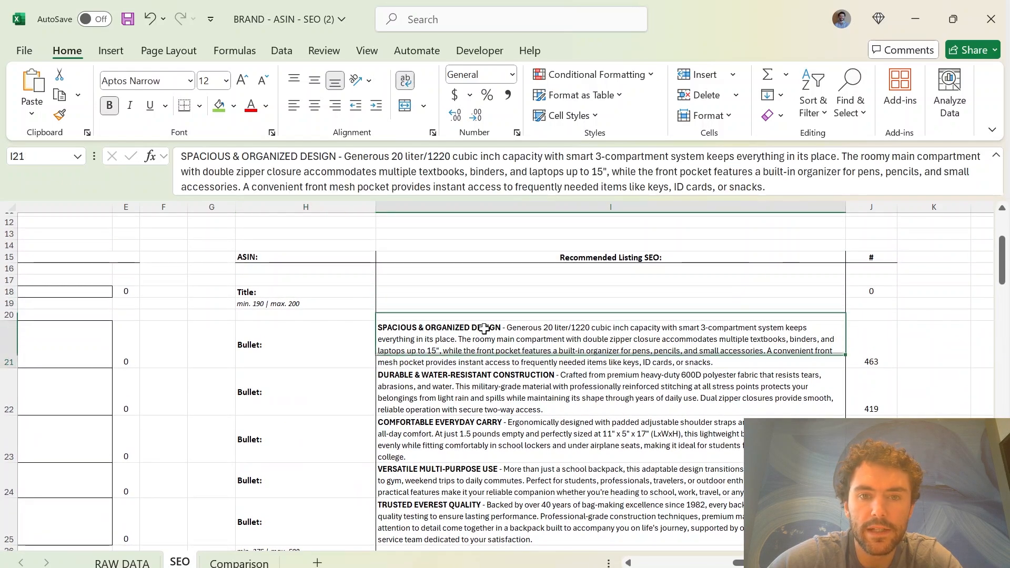
pyautogui.hotkey('alt', 'Tab')
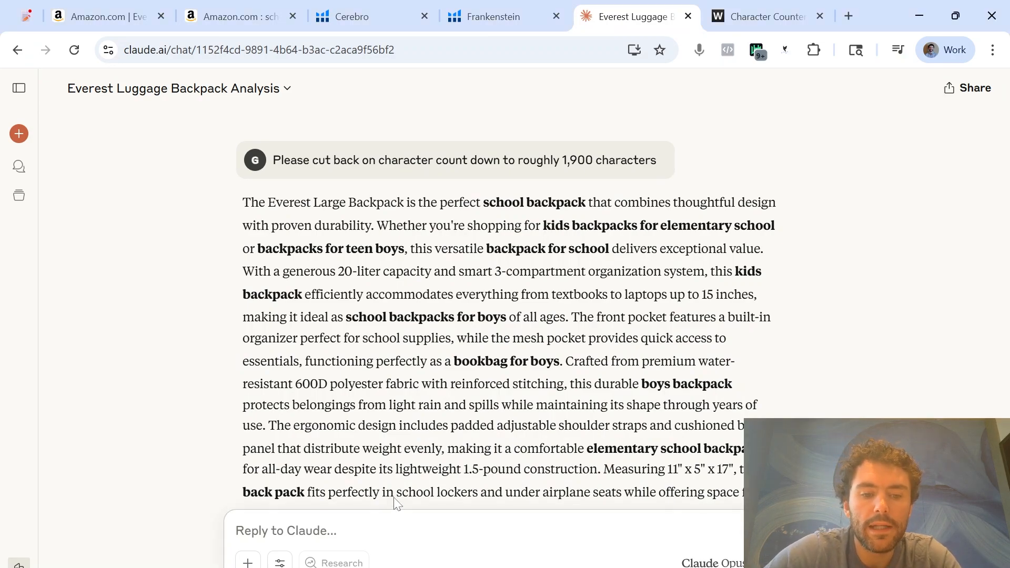
pyautogui.write('1. Can you please update our title, with the format below and a 200 character count max limit. Title format: Brand Name, Product Name, Highest Search Volume Relevant KW, Features & Benefits, Variation (Size/Color/Etc) 1. Title: 2. Here are the keywords that you are going to incorporate with this title.')
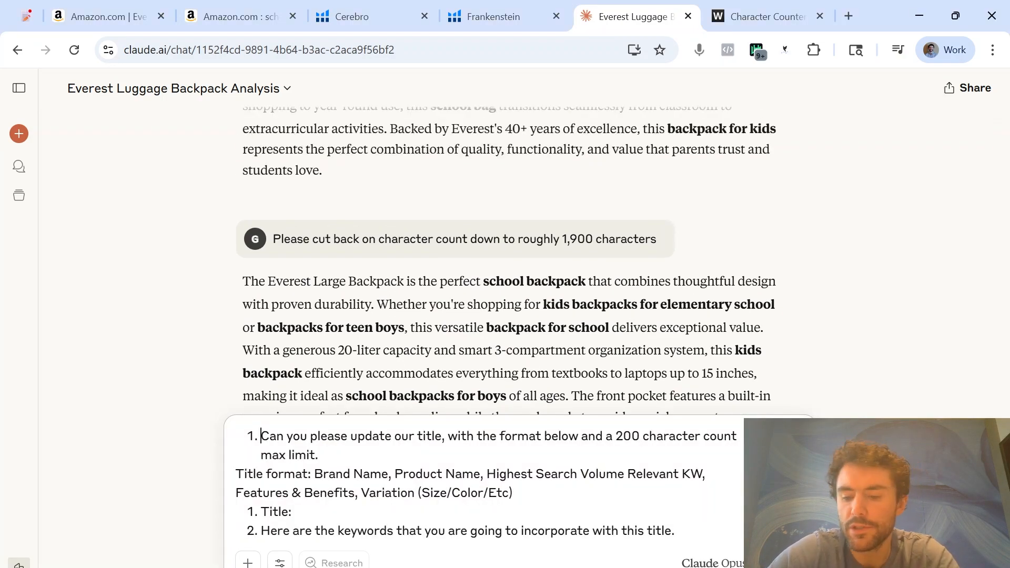
pyautogui.press('BackSpace')
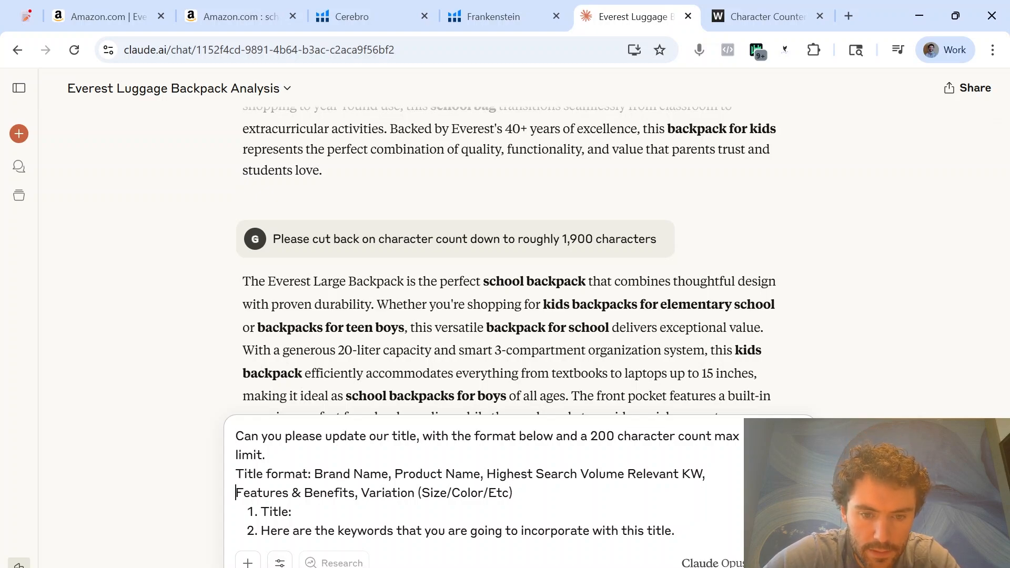
pyautogui.press('Return')
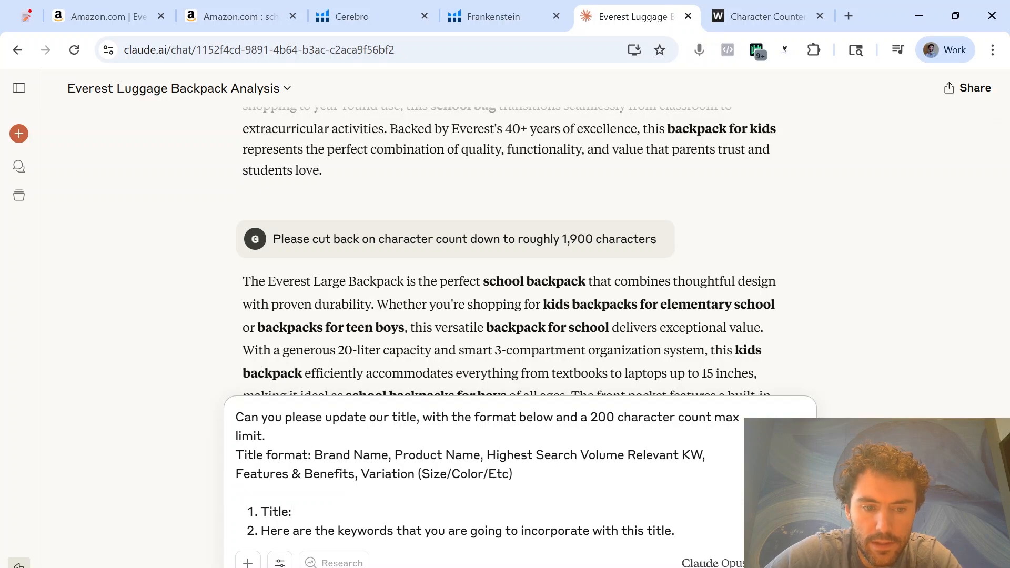
pyautogui.press('BackSpace')
pyautogui.write('Current')
pyautogui.press('BackSpace')
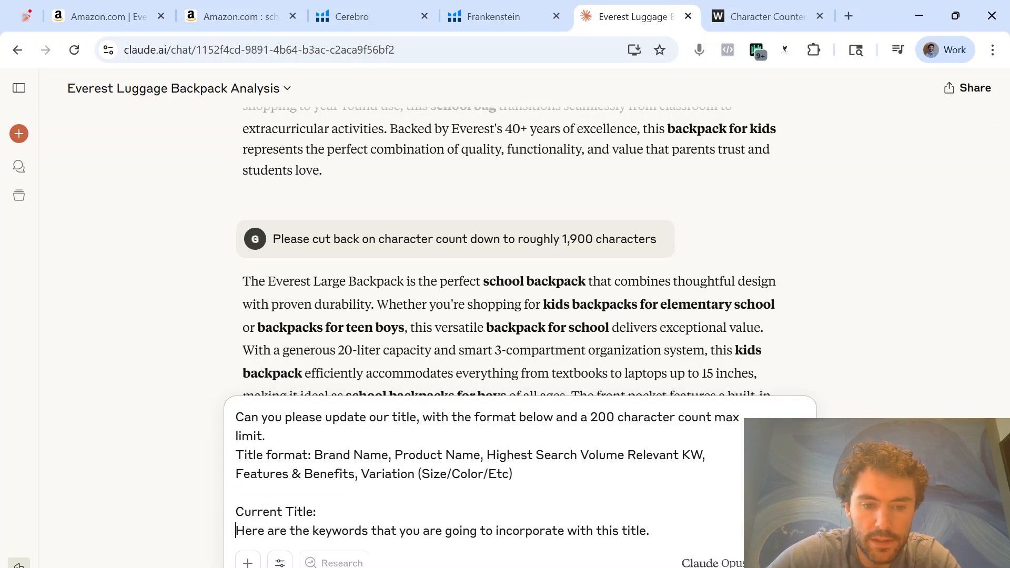
pyautogui.press('Return')
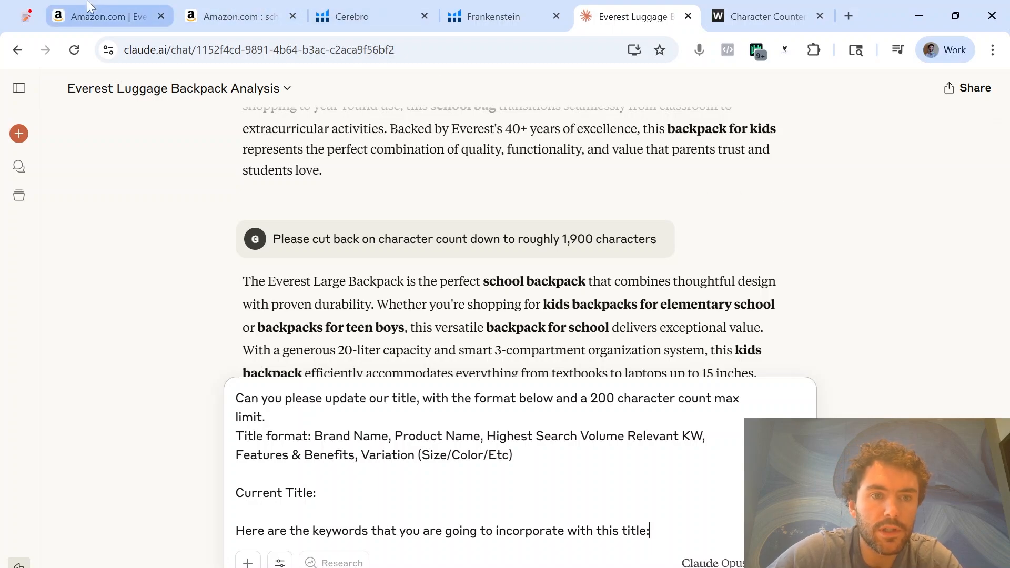
# Copy the Everest backpack's product title from its Amazon page into the Claude draft after "Current Title:"
pyautogui.click(107, 5)
pyautogui.scroll(10, 605, 253)
pyautogui.moveTo(721, 420); pyautogui.dragTo(512, 402)
pyautogui.hotkey('ctrl', 'c')
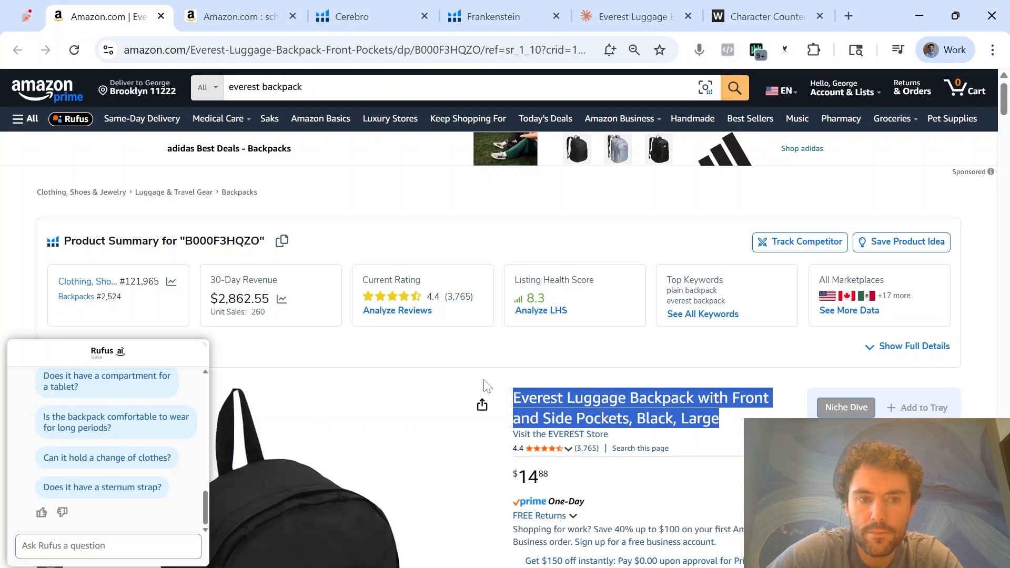
pyautogui.click(634, 10)
pyautogui.hotkey('ctrl', 'v')
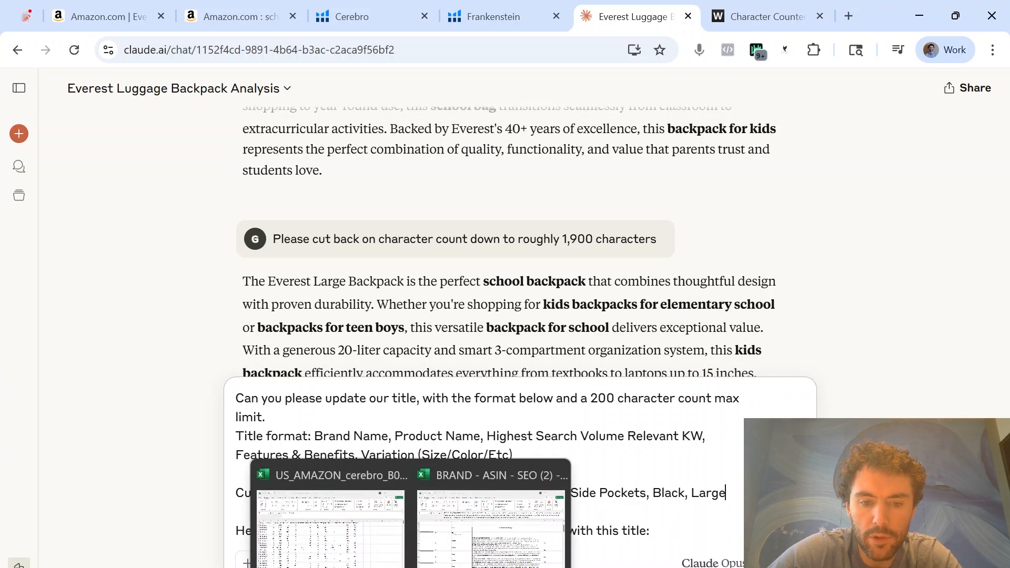
# Copy keywords A13:A112 from Excel's RAW DATA sheet to the end of the Claude title request and send it
pyautogui.click(529, 531)
pyautogui.click(122, 562)
pyautogui.hotkey('ctrl', 'c')
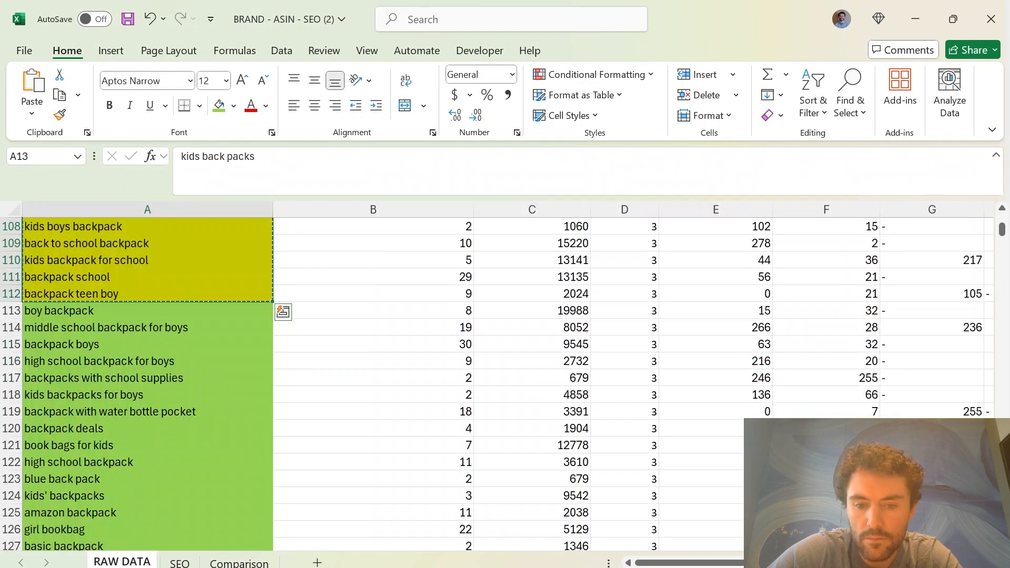
pyautogui.hotkey('alt', 'Tab')
pyautogui.hotkey('shift', 'Return')
pyautogui.hotkey('shift', 'Return')
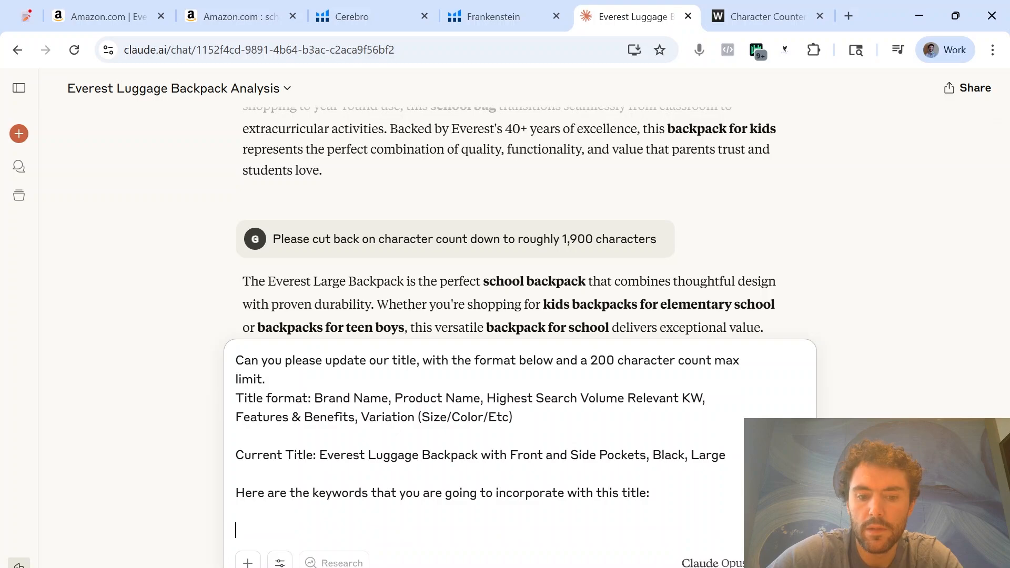
pyautogui.hotkey('ctrl', 'v')
pyautogui.press('Return')
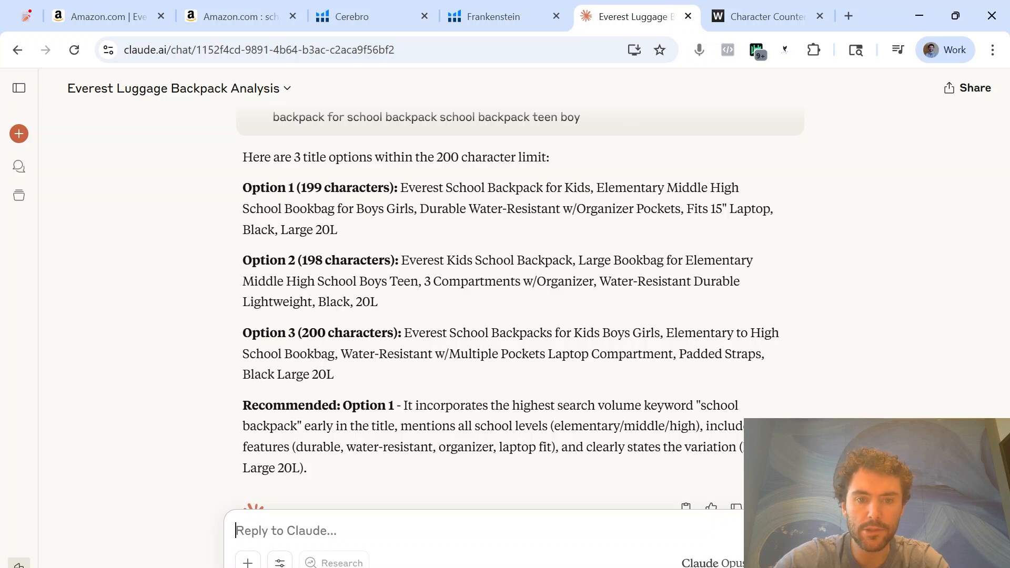
# Copy Claude's Option 1 title into the reply box as the base for a combined title
pyautogui.moveTo(398, 303); pyautogui.dragTo(402, 260)
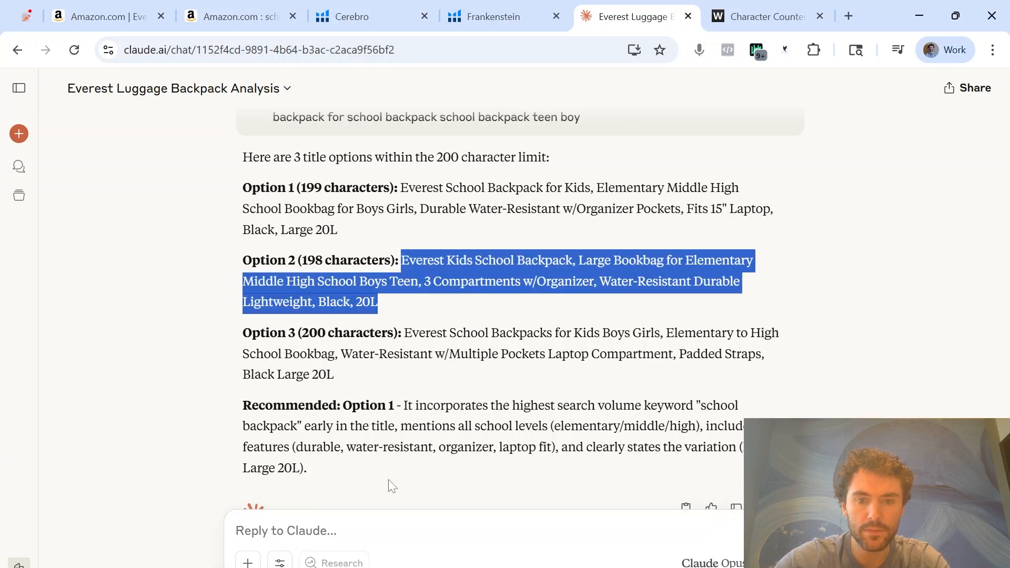
pyautogui.moveTo(401, 188); pyautogui.dragTo(337, 230)
pyautogui.hotkey('ctrl', 'c')
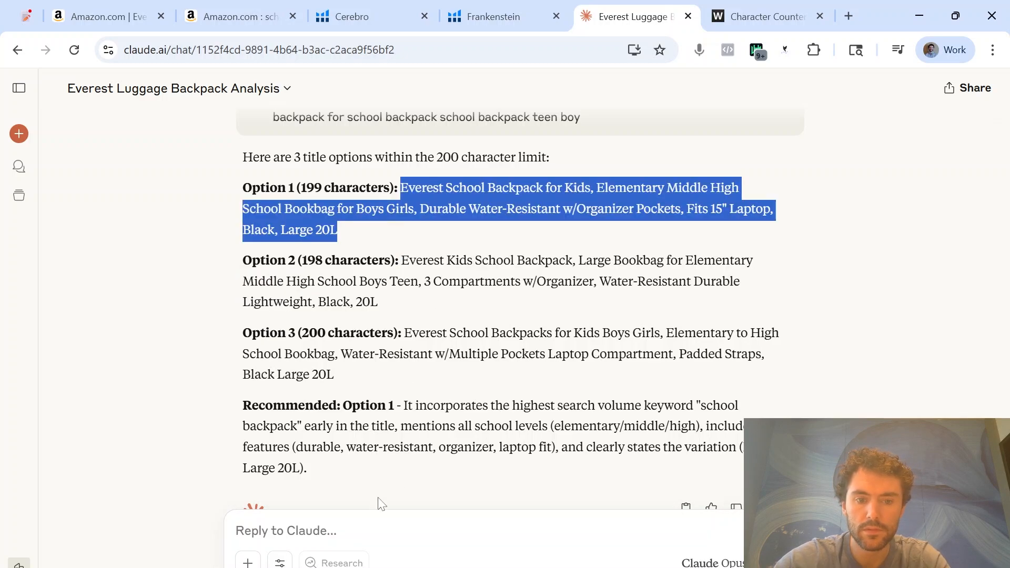
pyautogui.click(379, 529)
pyautogui.hotkey('ctrl', 'v')
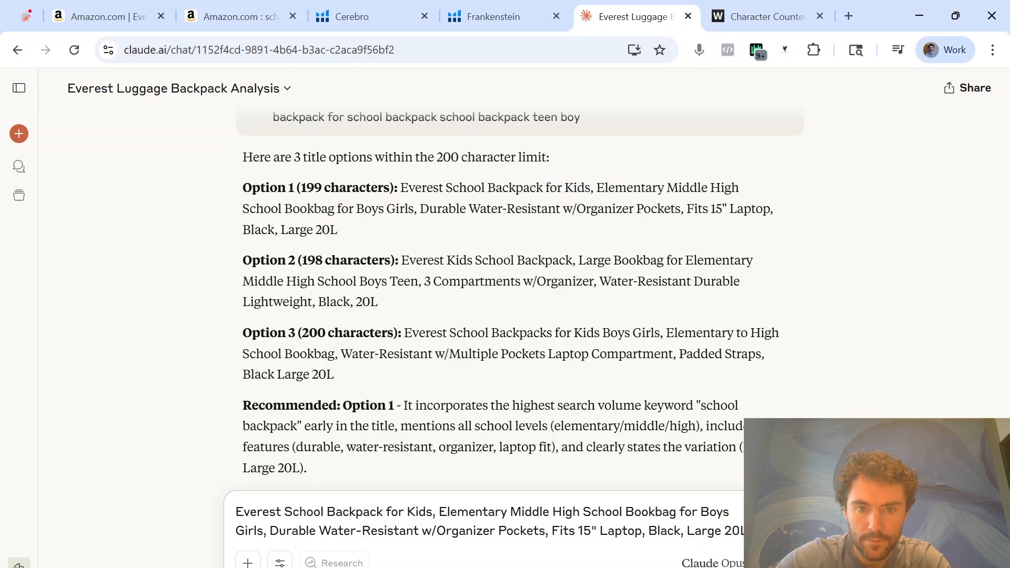
# Split the draft title after "Everest School Backpack for Kids," and add Option 2's "Large Bookbag for Elementary Middle High School" to the first part
pyautogui.moveTo(578, 260); pyautogui.dragTo(358, 282)
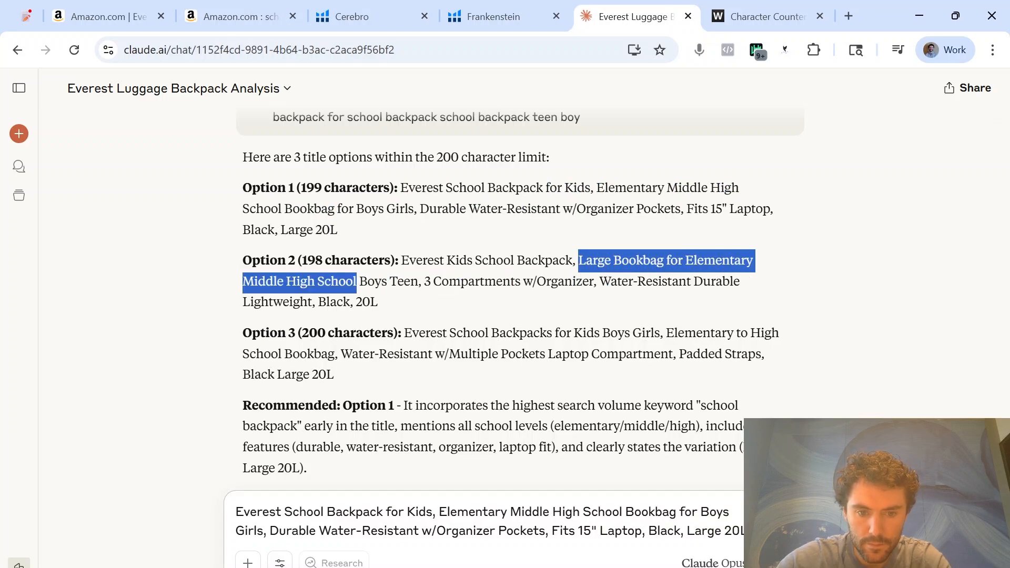
pyautogui.click(439, 512)
pyautogui.hotkey('shift', 'Return')
pyautogui.hotkey('shift', 'Return')
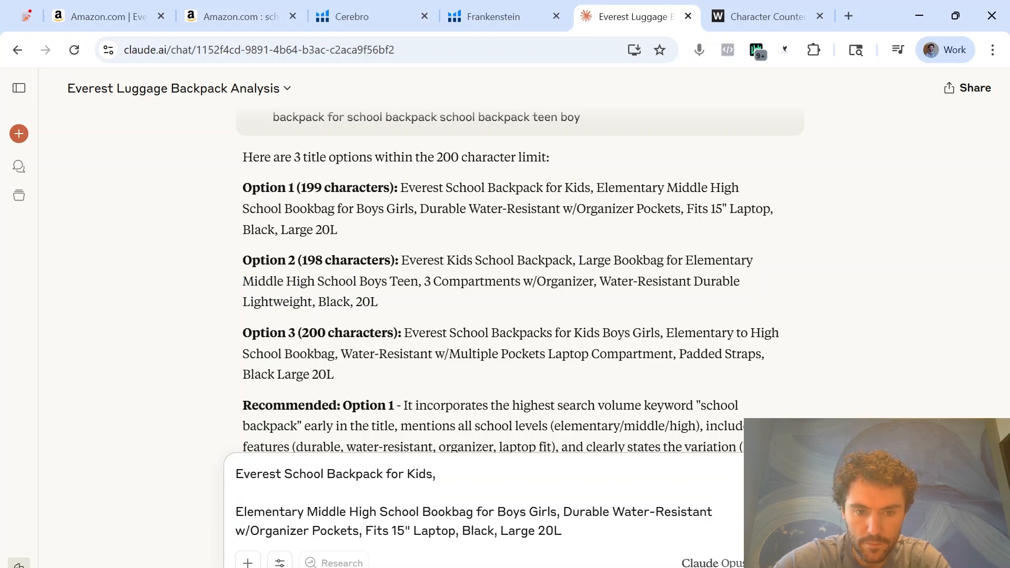
pyautogui.hotkey('ctrl', 'v')
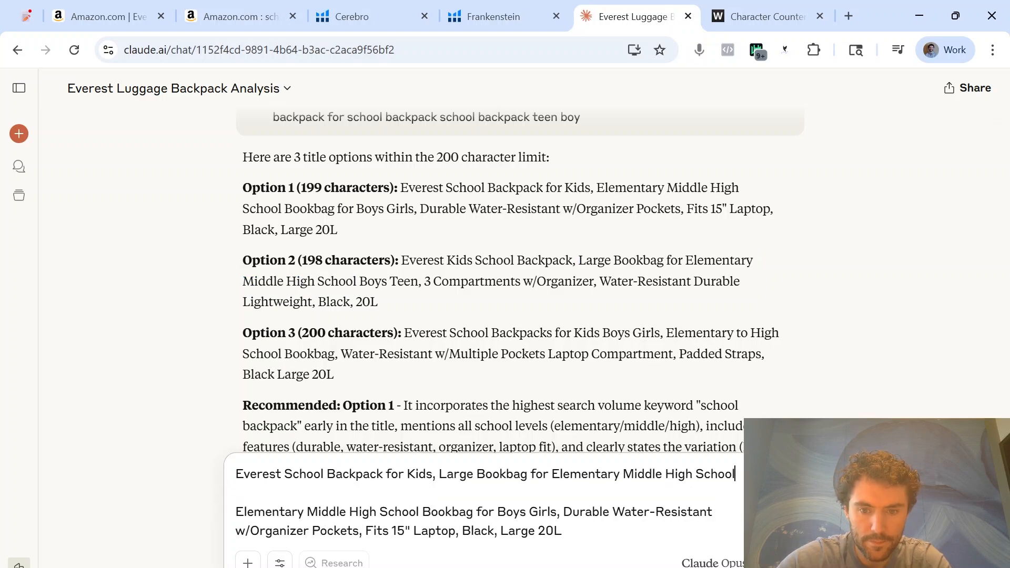
# Separate "Elementary, Middle, High School," with commas in the draft title and extend it with "for Boys, Girls, & Teens,"
pyautogui.write(',')
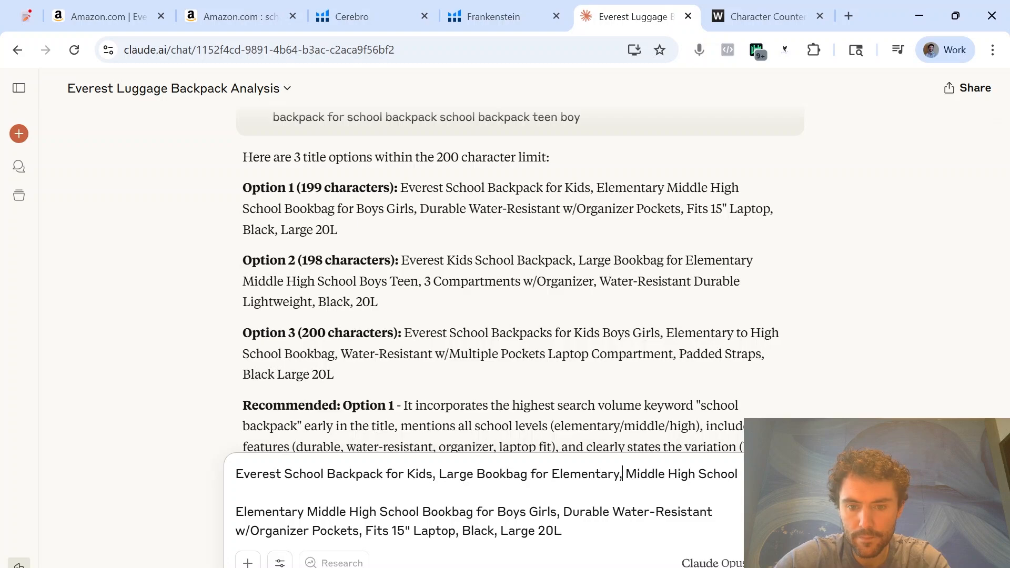
pyautogui.write(',')
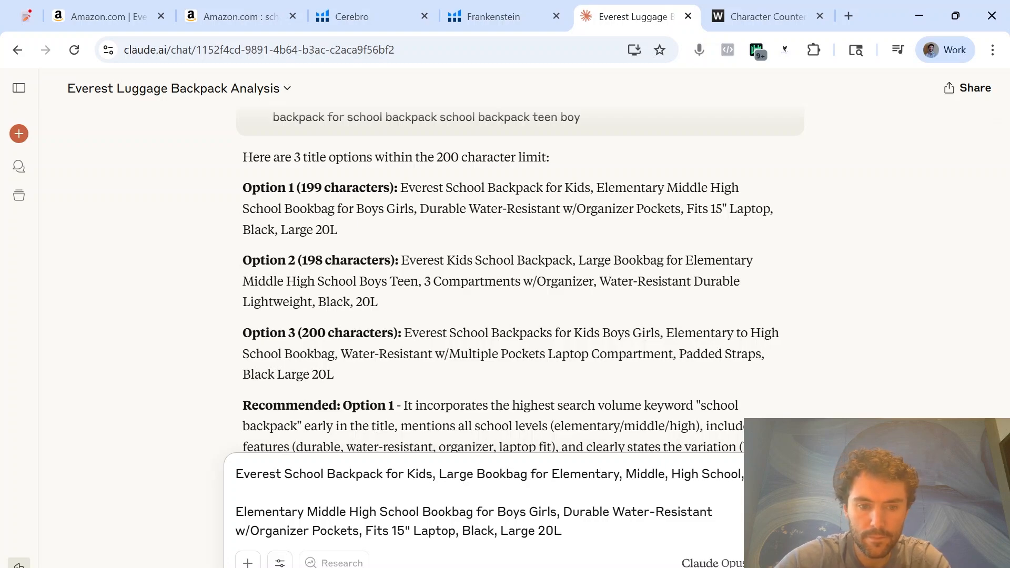
pyautogui.moveTo(477, 512); pyautogui.dragTo(557, 512)
pyautogui.hotkey('ctrl', 'c')
pyautogui.click(744, 474)
pyautogui.hotkey('ctrl', 'v')
pyautogui.click(286, 474)
pyautogui.write(',')
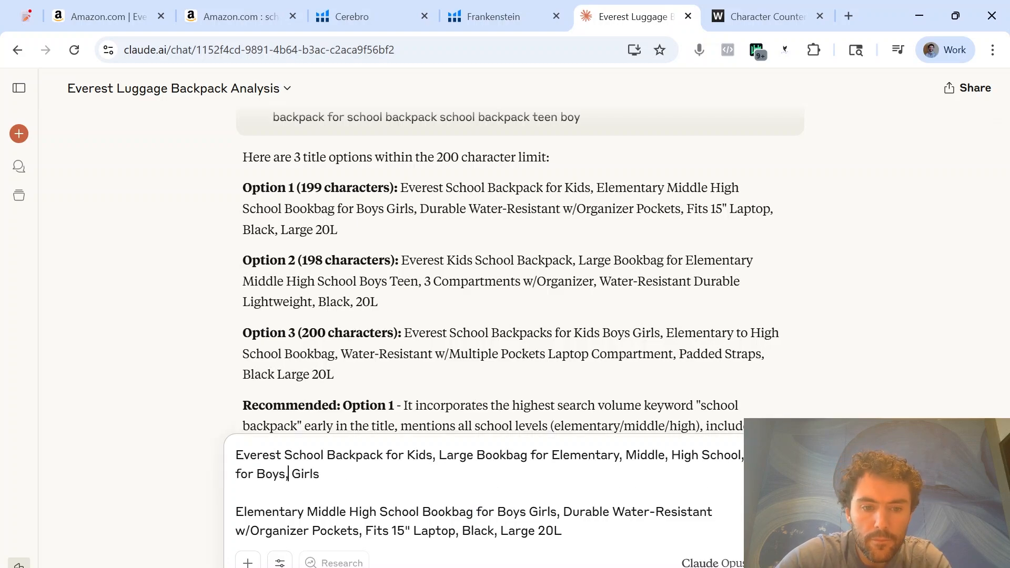
pyautogui.write(' & Teens,')
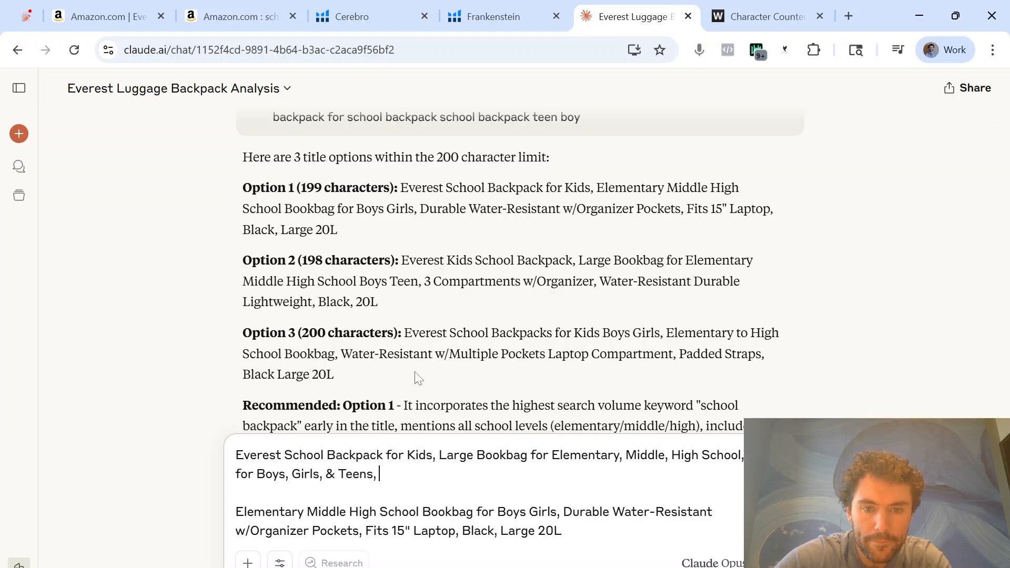
# Append "Durable Water-Resistant w/Organizer Pockets, Fits 15" Laptop, Black, Large, 20L" from the leftover text to the draft title
pyautogui.moveTo(562, 531)
pyautogui.mouseDown()
pyautogui.moveTo(574, 512)
pyautogui.moveTo(563, 513)
pyautogui.mouseUp()
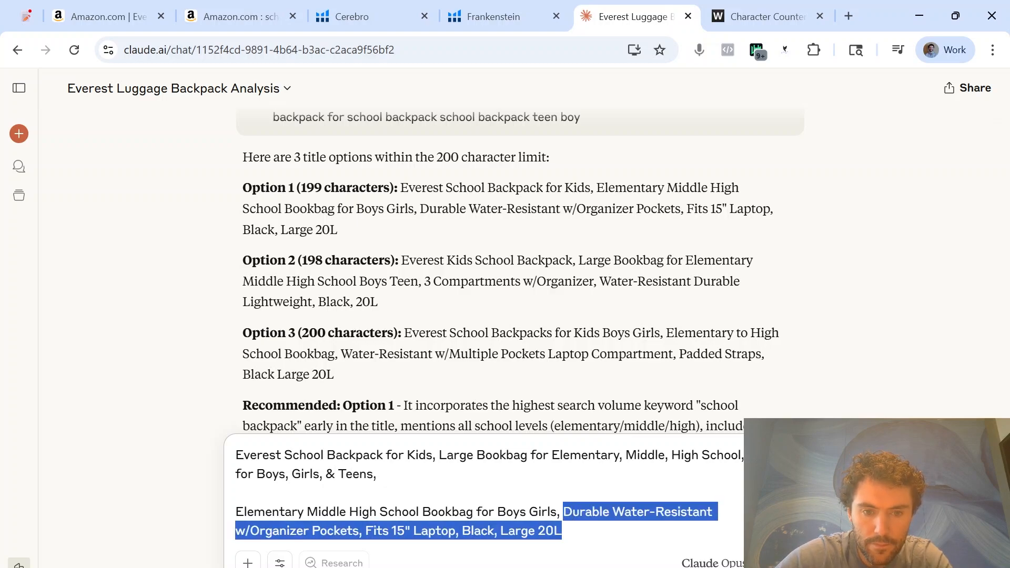
pyautogui.click(380, 474)
pyautogui.hotkey('ctrl', 'v')
pyautogui.write(',')
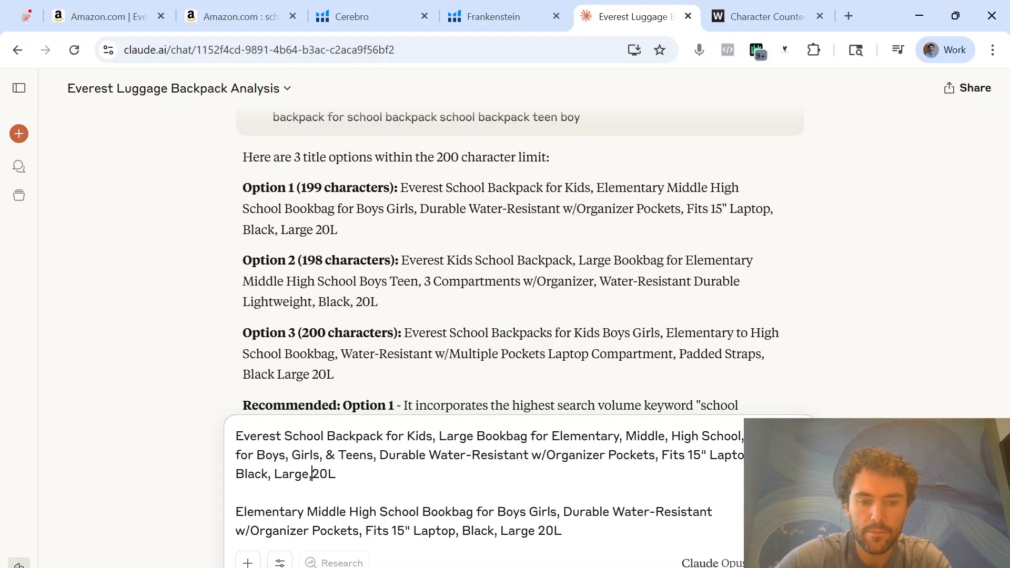
# Copy the combined draft title into the Character Counter page to check its length
pyautogui.moveTo(341, 475); pyautogui.dragTo(211, 431)
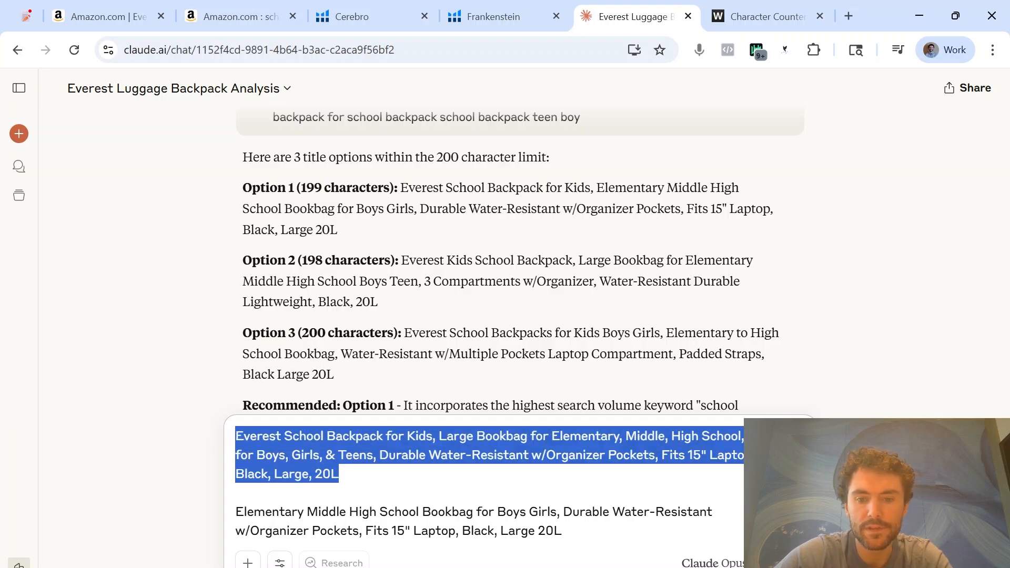
pyautogui.click(364, 476)
pyautogui.click(797, 7)
pyautogui.hotkey('ctrl', 'v')
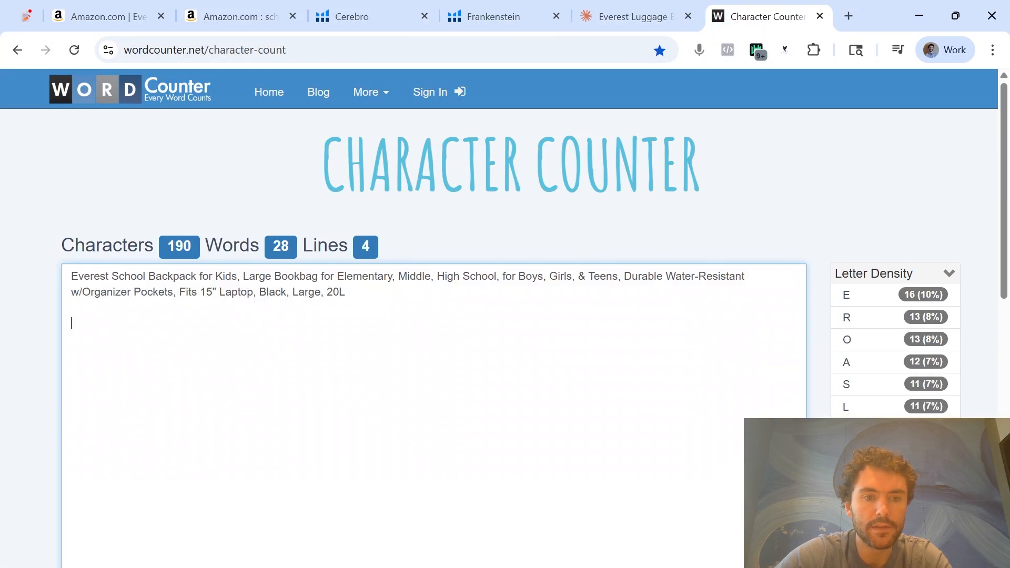
# Back in Claude, delete the leftover Option 1 text below the draft and insert "Padded Straps," before "Fits 15" Laptop"
pyautogui.click(624, 16)
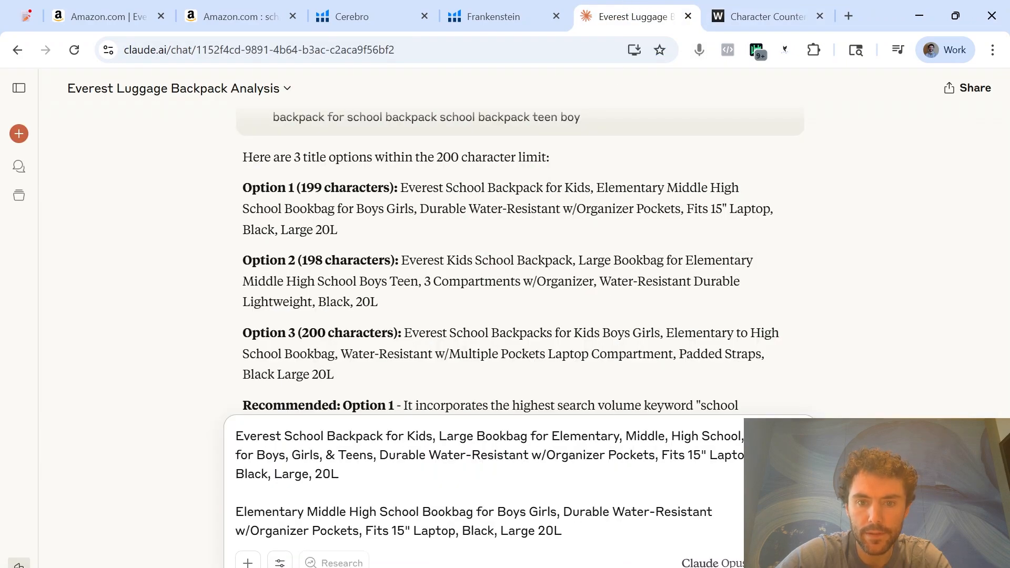
pyautogui.scroll(-2, 613, 241)
pyautogui.moveTo(562, 531); pyautogui.dragTo(235, 511)
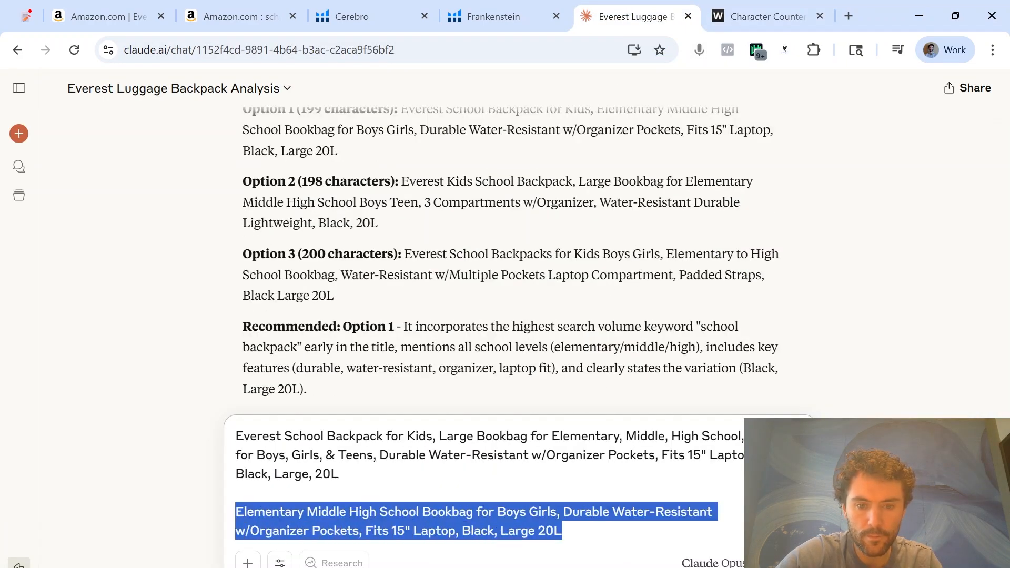
pyautogui.press('BackSpace')
pyautogui.click(662, 493)
pyautogui.write('Pad')
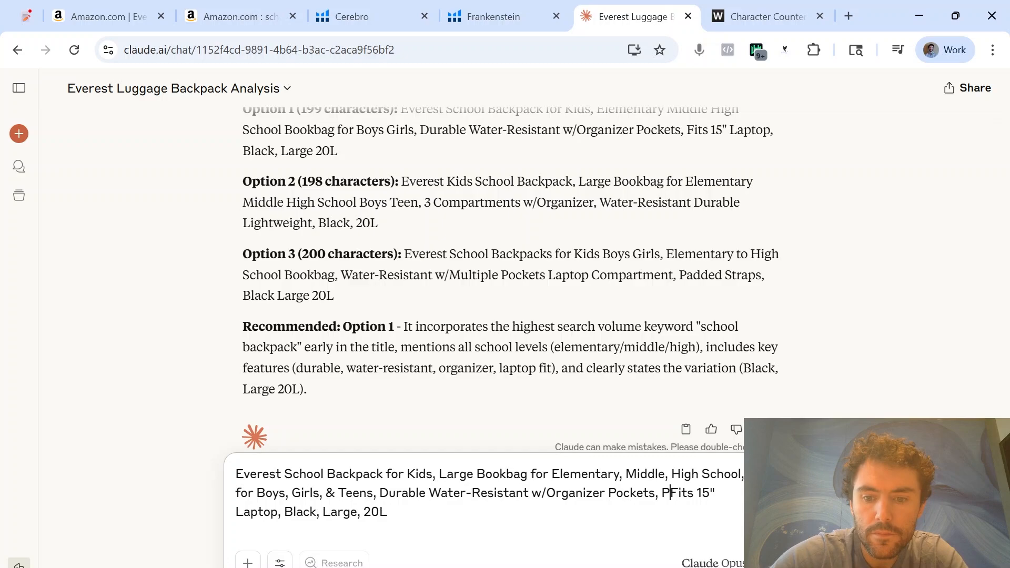
pyautogui.write('ded Strap')
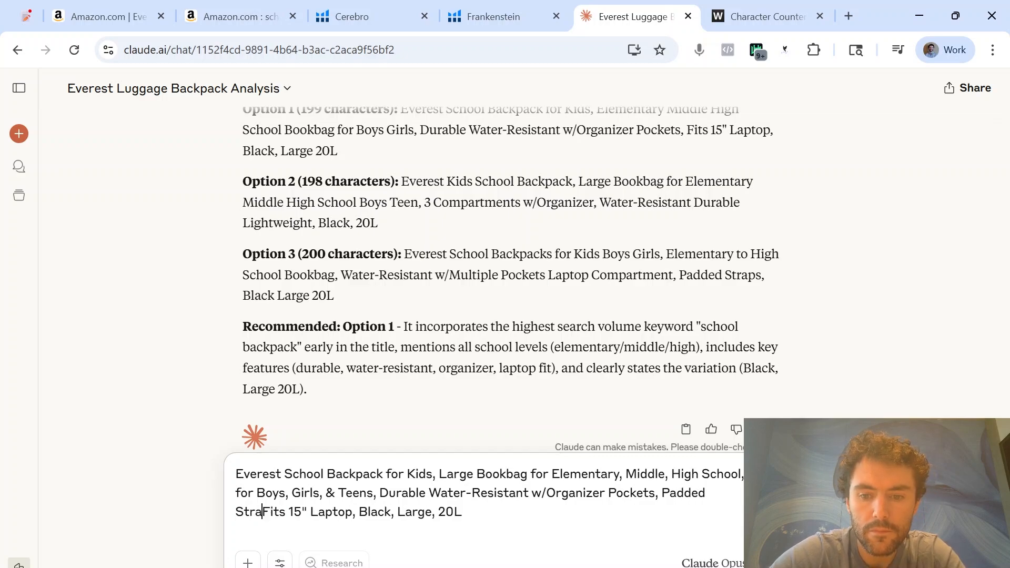
pyautogui.write('s,')
# Replace the Character Counter text with the revised title and remove the trailing ", 20L"
pyautogui.hotkey('ctrl', 'a')
pyautogui.click(784, 15)
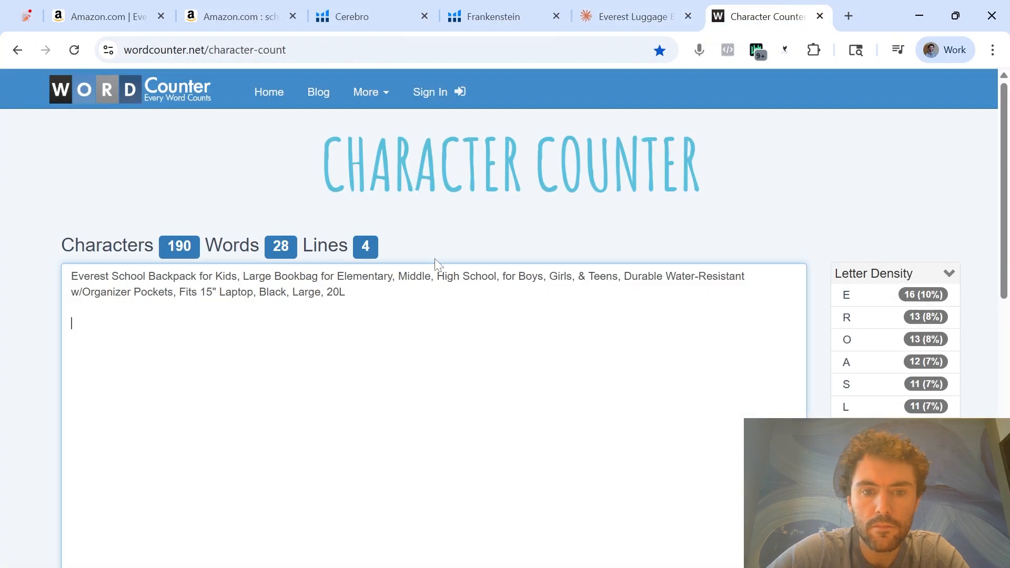
pyautogui.moveTo(403, 294); pyautogui.dragTo(322, 292)
pyautogui.hotkey('ctrl', 'a')
pyautogui.hotkey('ctrl', 'v')
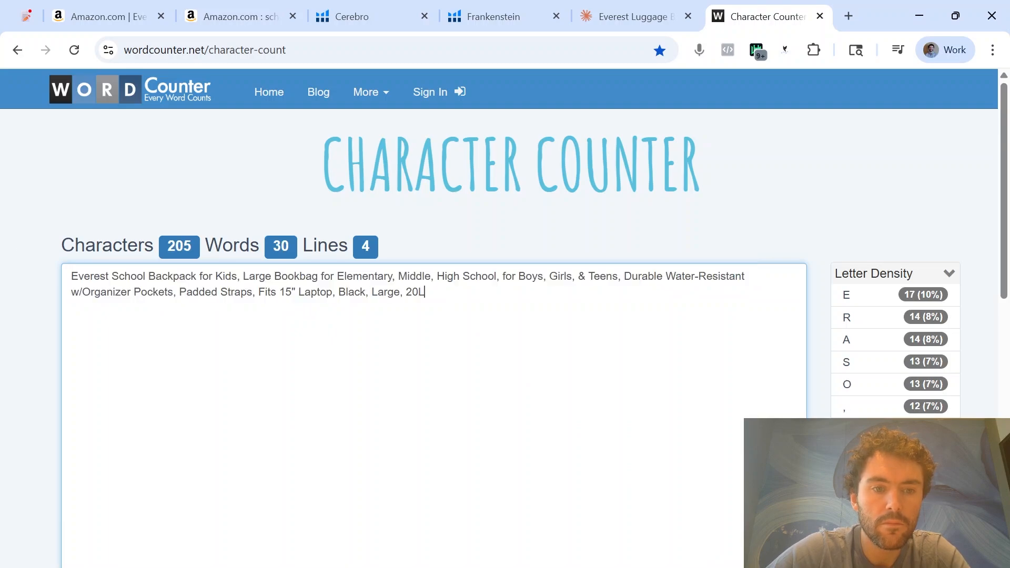
pyautogui.hotkey('shift', 'ctrl', 'Left')
pyautogui.press('BackSpace')
pyautogui.press('BackSpace')
pyautogui.press('BackSpace')
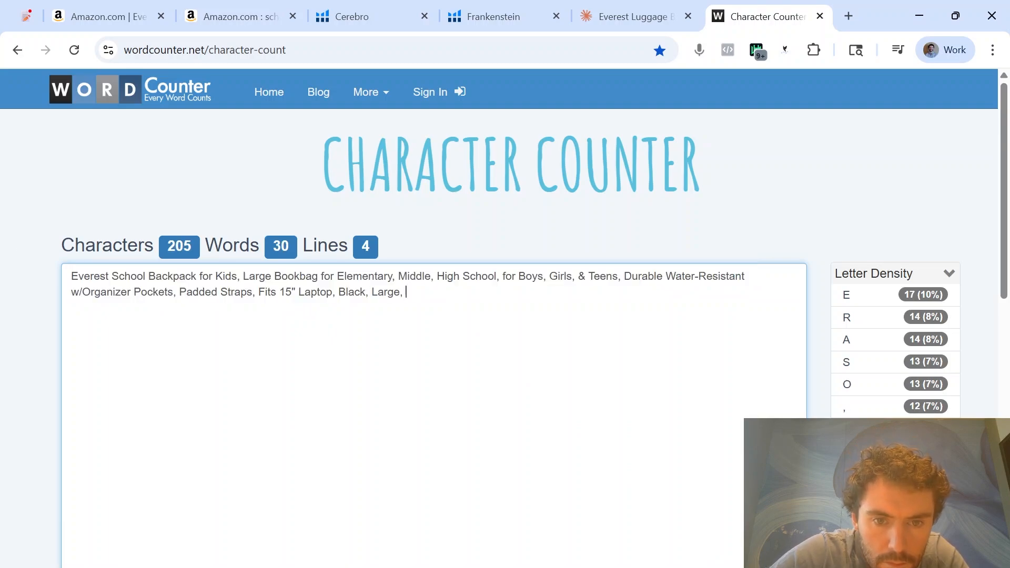
# Paste the title ending in "Black, Large" into Title cell I18 of Excel's SEO sheet and fit row 18 to the text
pyautogui.click(659, 13)
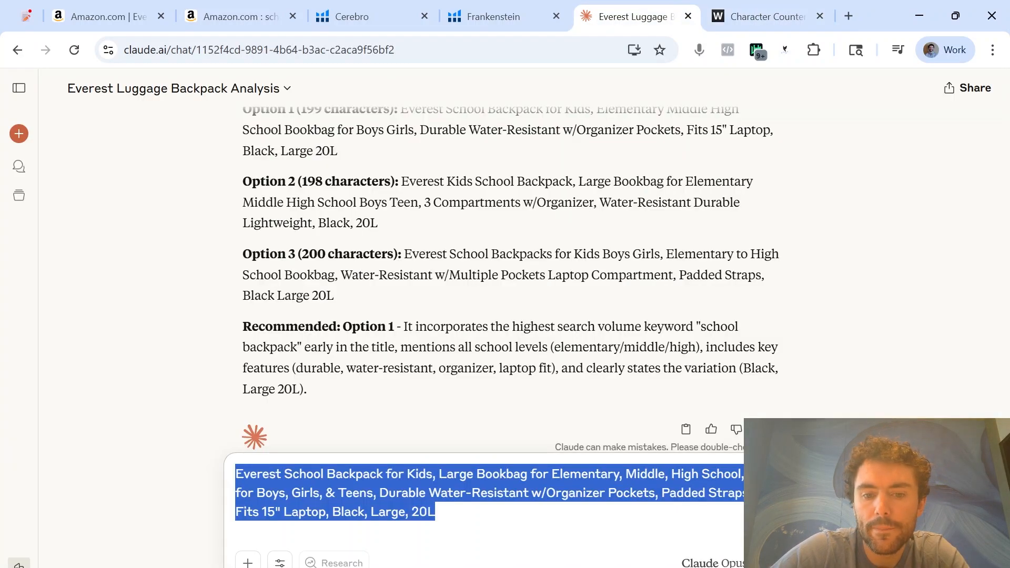
pyautogui.click(237, 530)
pyautogui.hotkey('alt', 'Tab')
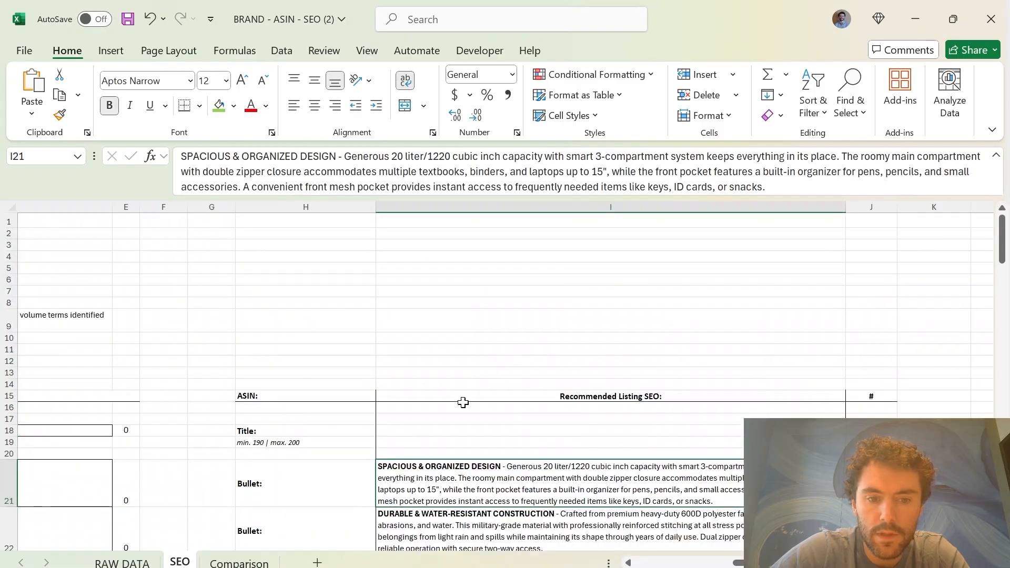
pyautogui.click(505, 398)
pyautogui.hotkey('ctrl', 'v')
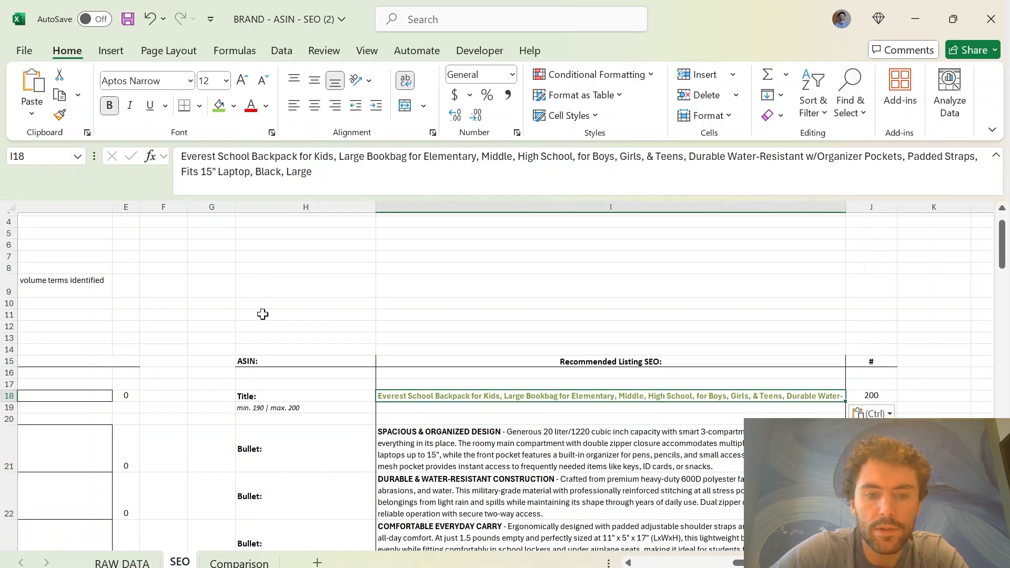
pyautogui.doubleClick(8, 401)
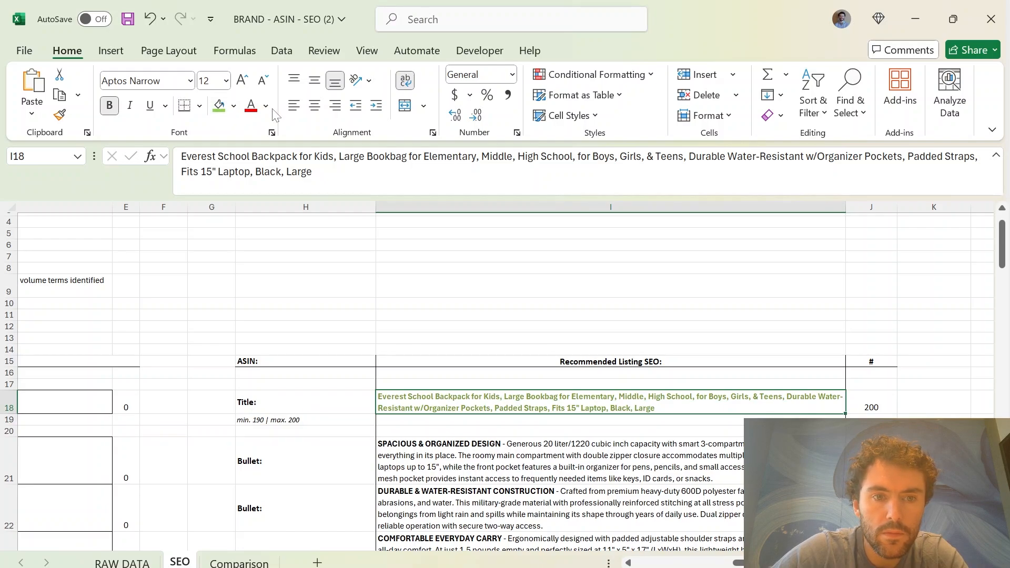
# Change the font colour of the recommended title in cell I18
pyautogui.click(265, 106)
pyautogui.click(274, 157)
pyautogui.click(573, 340)
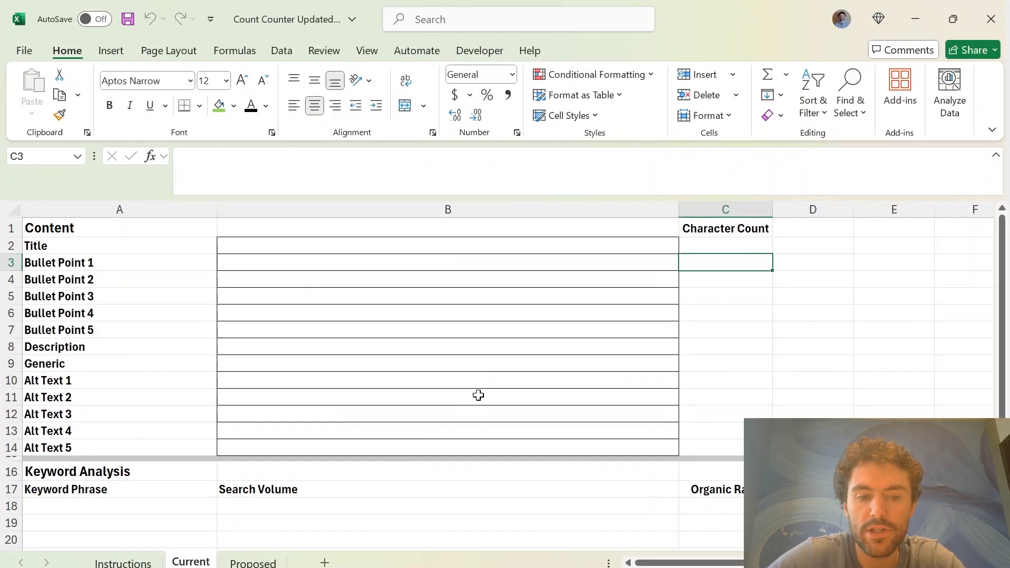
# Copy the Everest backpack's current title from its Amazon page into Title cell B2 on the Count Counter Updated workbook's Current sheet
pyautogui.click(437, 414)
pyautogui.click(394, 347)
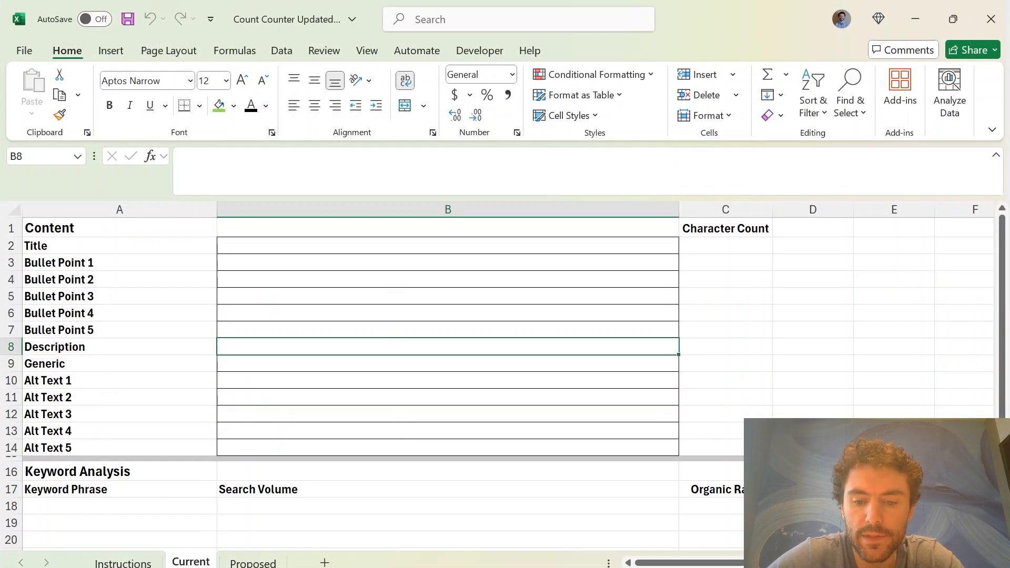
pyautogui.click(655, 558)
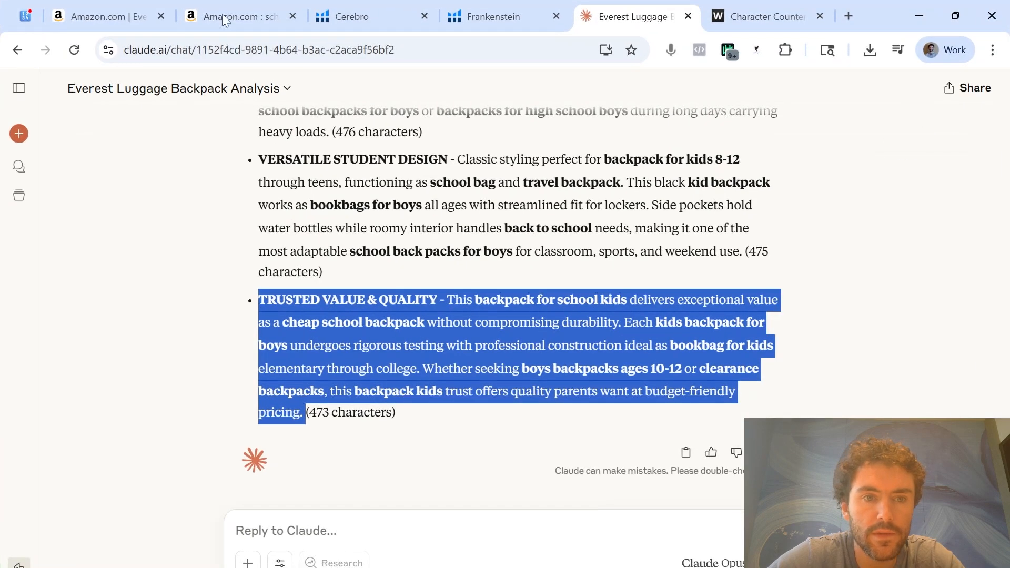
pyautogui.click(141, 8)
pyautogui.scroll(5, 365, 285)
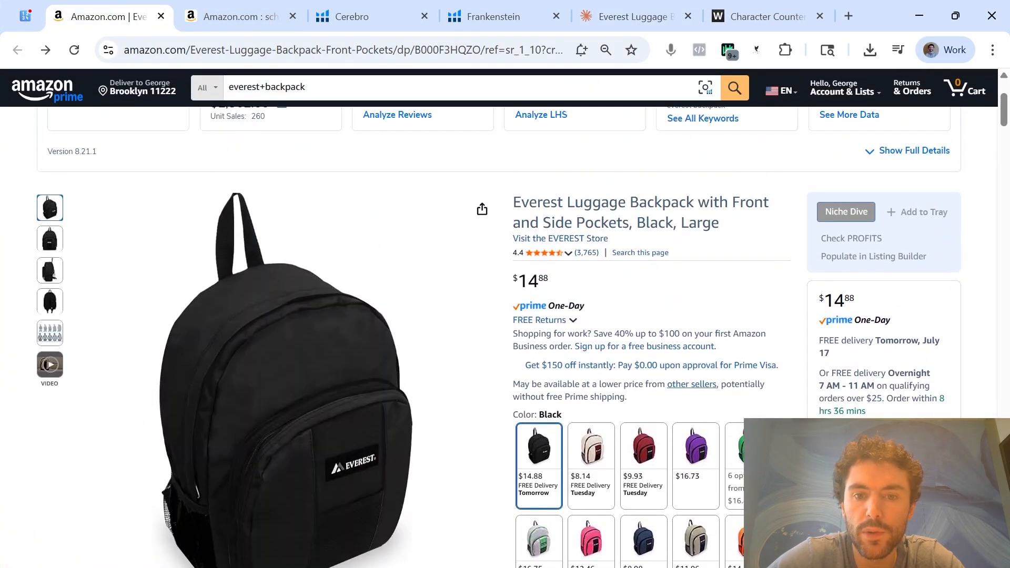
pyautogui.tripleClick(729, 235)
pyautogui.hotkey('ctrl', 'c')
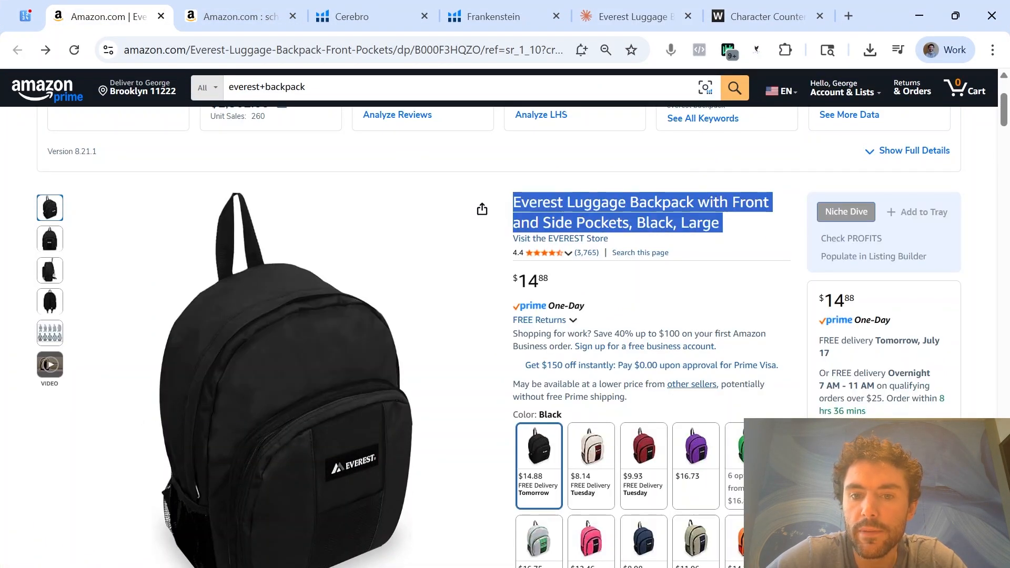
pyautogui.click(920, 14)
pyautogui.hotkey('ctrl', 'v')
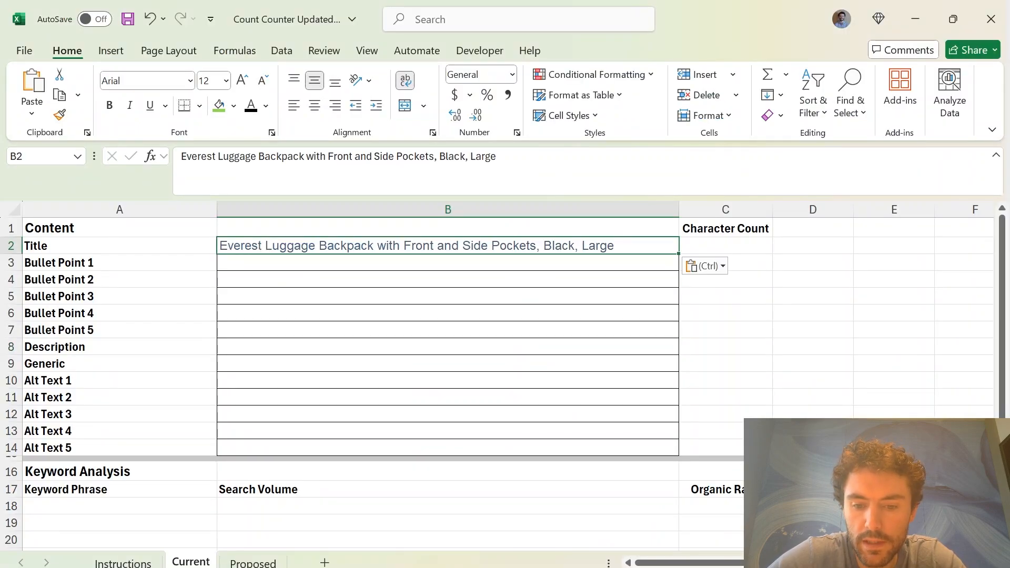
# Copy the Amazon listing's five bullet points into the Bullet Point 1 to 5 cells, B3:B7
pyautogui.hotkey('alt', 'Tab')
pyautogui.scroll(-5, 676, 461)
pyautogui.moveTo(676, 461); pyautogui.dragTo(516, 388)
pyautogui.hotkey('ctrl', 'c')
pyautogui.hotkey('alt', 'Tab')
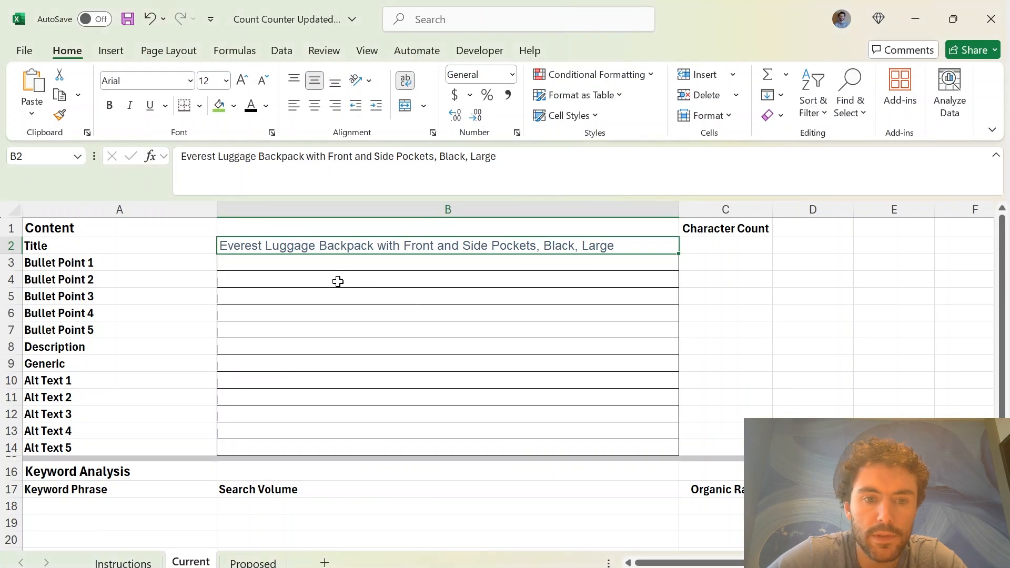
pyautogui.click(332, 266)
pyautogui.hotkey('ctrl', 'v')
# Copy the opening paragraph of Amazon's Product Description into Description cell B8 of the Current sheet
pyautogui.hotkey('alt', 'Tab')
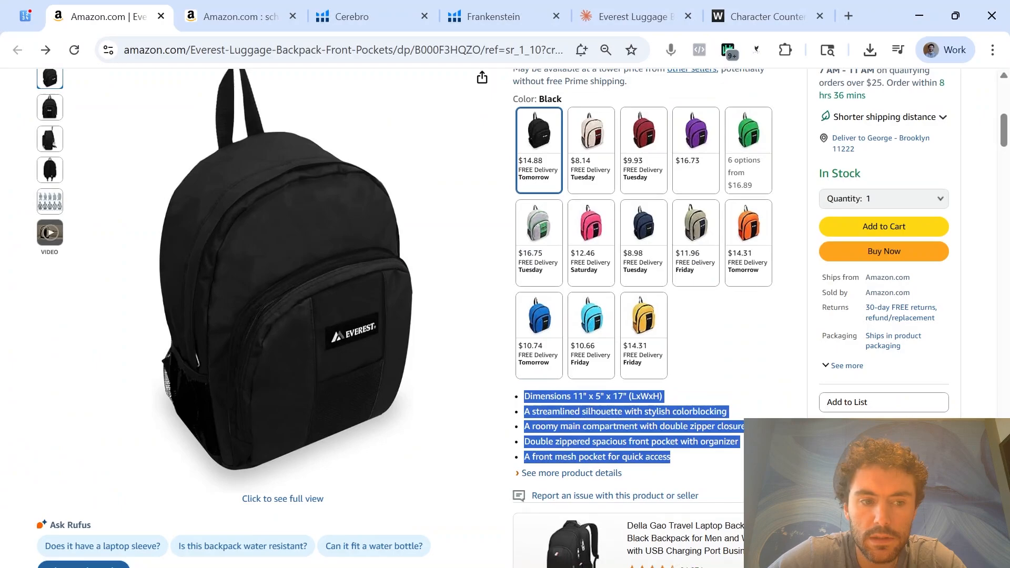
pyautogui.scroll(-15, 310, 399)
pyautogui.scroll(-5, 310, 399)
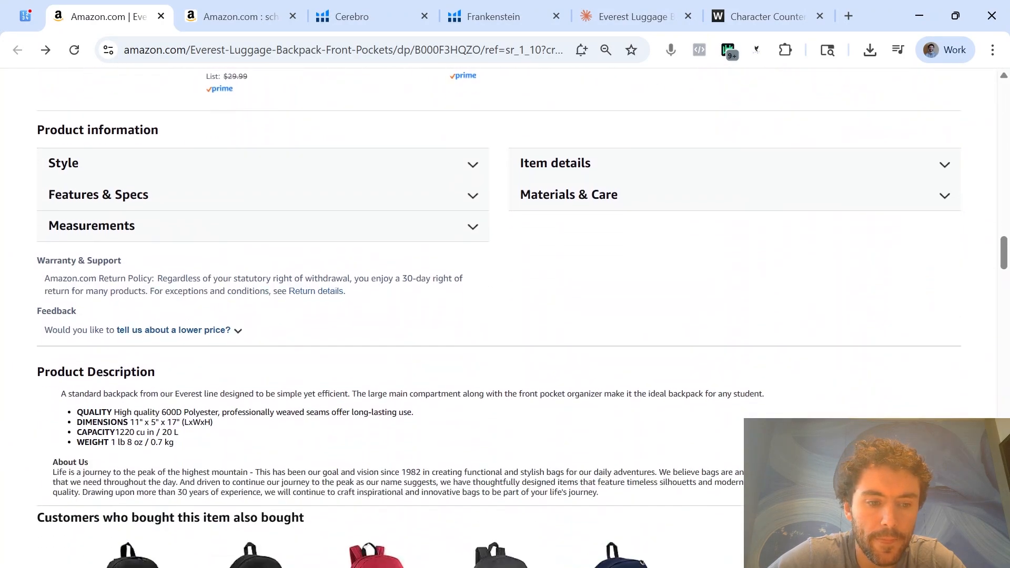
pyautogui.tripleClick(684, 394)
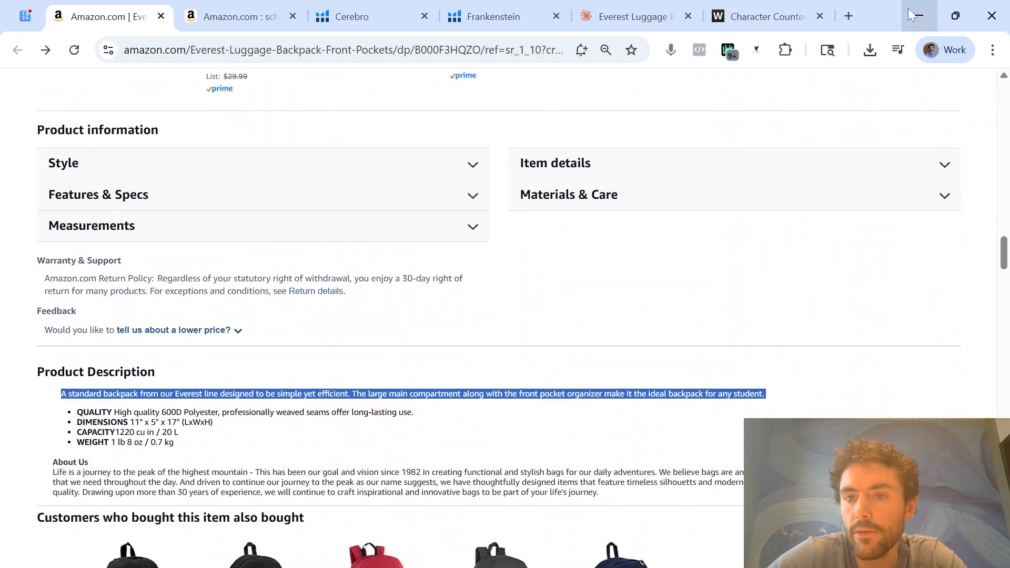
pyautogui.hotkey('alt', 'Tab')
pyautogui.click(276, 349)
pyautogui.hotkey('ctrl', 'v')
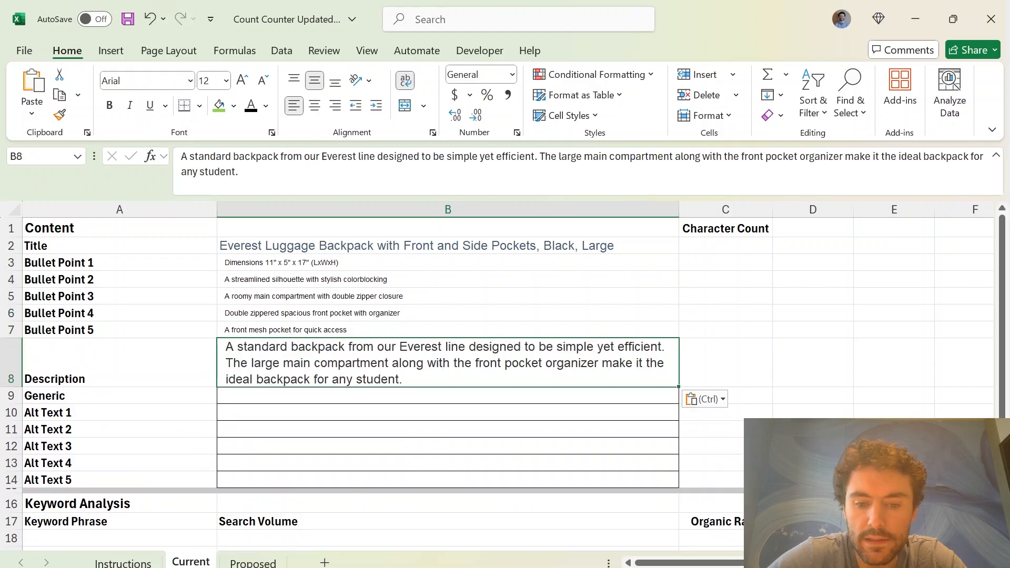
# Append the Product Description's QUALITY line about 600D Polyester to the end of the text in cell B8
pyautogui.hotkey('alt', 'Tab')
pyautogui.tripleClick(213, 412)
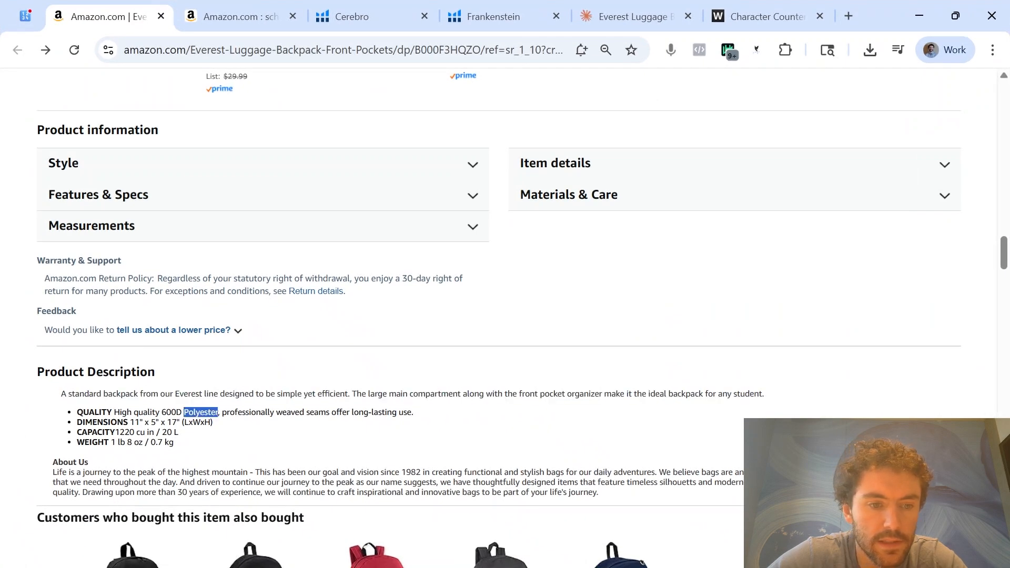
pyautogui.click(919, 16)
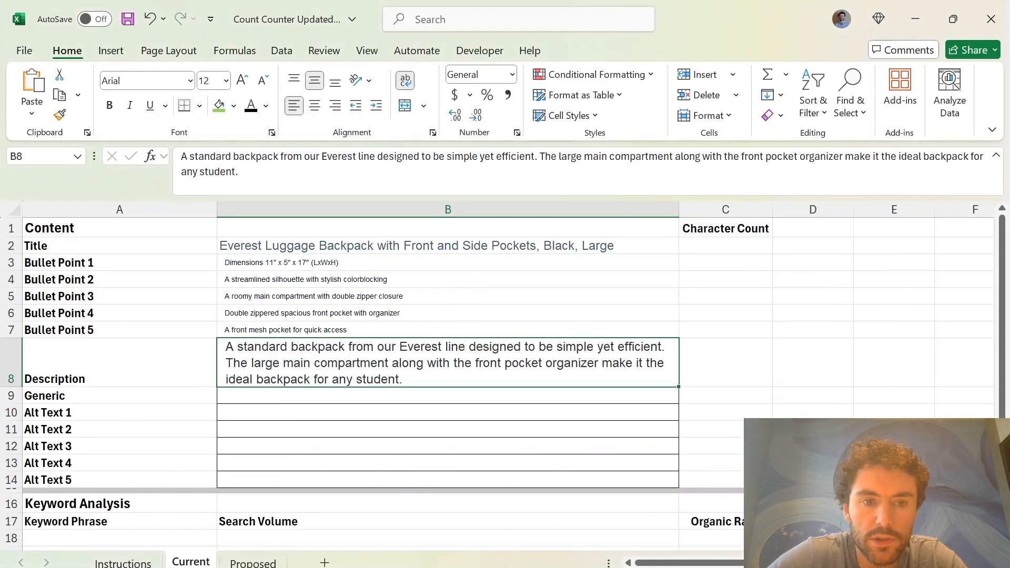
pyautogui.click(240, 172)
pyautogui.hotkey('ctrl', 'v')
# Append the Amazon Product Description's DIMENSIONS line, 11" x 5" x 17" (LxWxH), to the end of the text in cell B8
pyautogui.hotkey('alt', 'Tab')
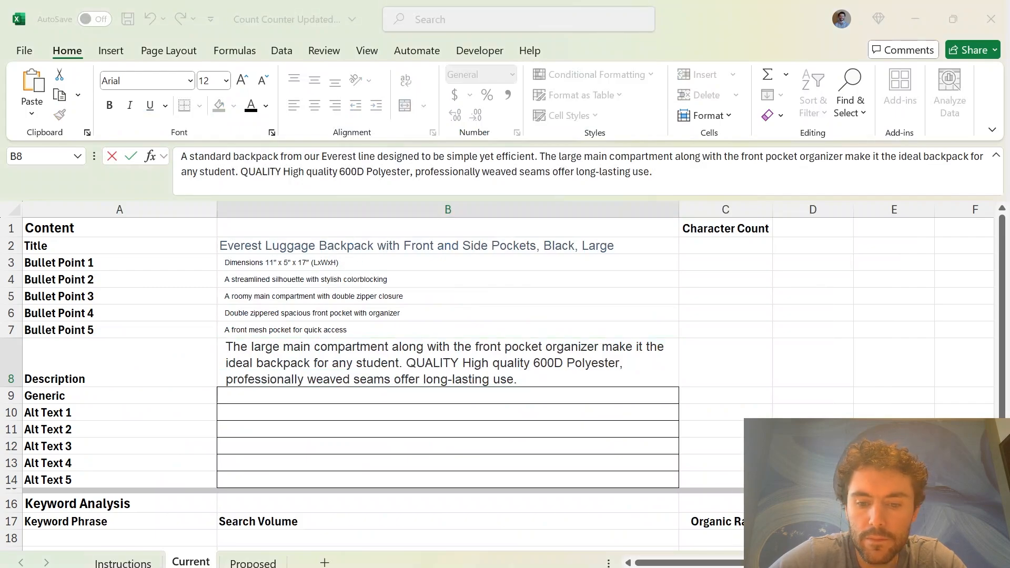
pyautogui.moveTo(77, 422); pyautogui.dragTo(212, 423)
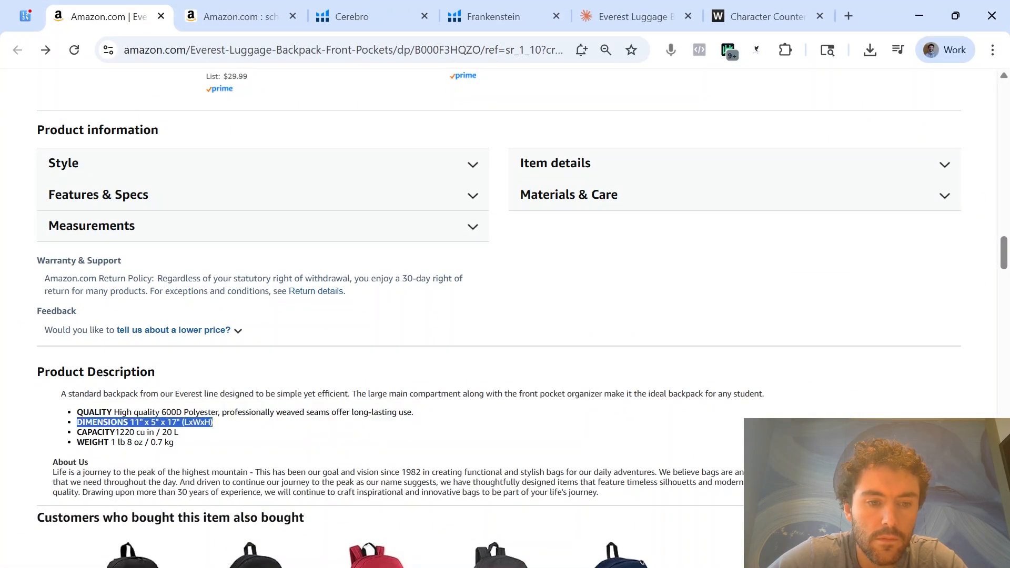
pyautogui.hotkey('alt', 'Tab')
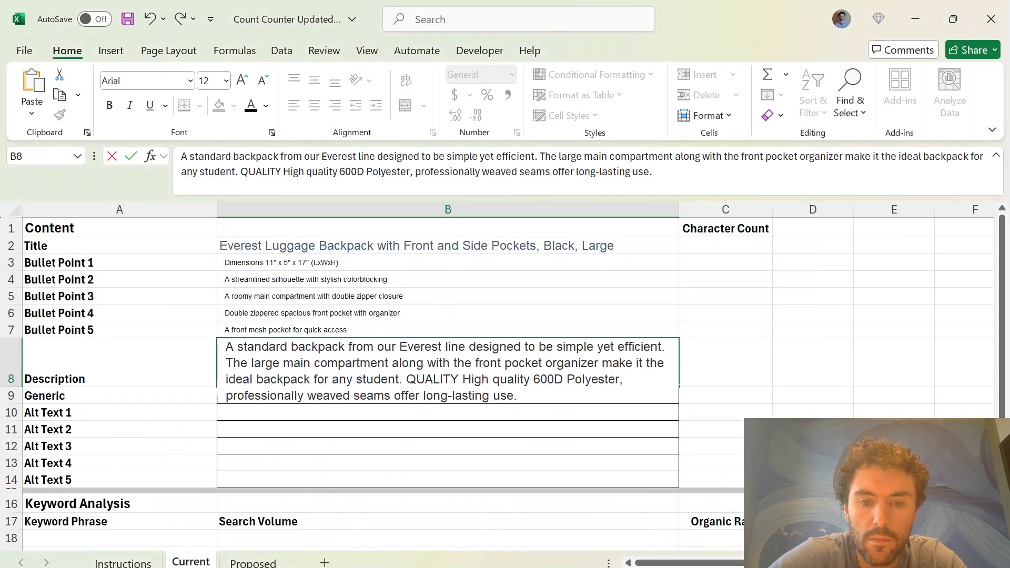
pyautogui.doubleClick(540, 381)
pyautogui.click(538, 397)
pyautogui.hotkey('ctrl', 'v')
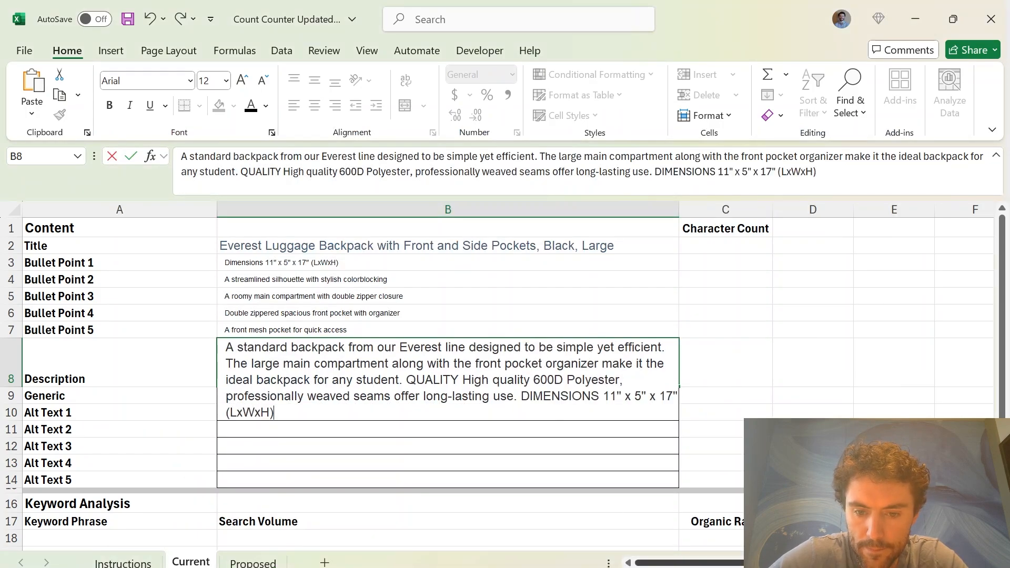
# Append the Product Description's CAPACITY (1220 cu in / 20 L) and WEIGHT (1 lb 8 oz / 0.7 kg) lines to cell B8
pyautogui.hotkey('alt', 'Tab')
pyautogui.moveTo(76, 432); pyautogui.dragTo(178, 432)
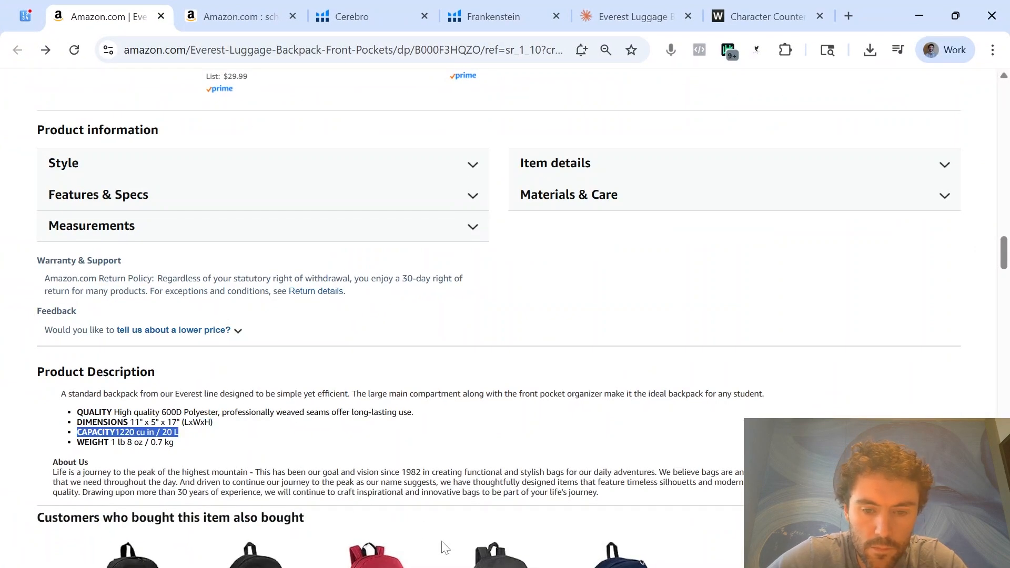
pyautogui.hotkey('alt', 'Tab')
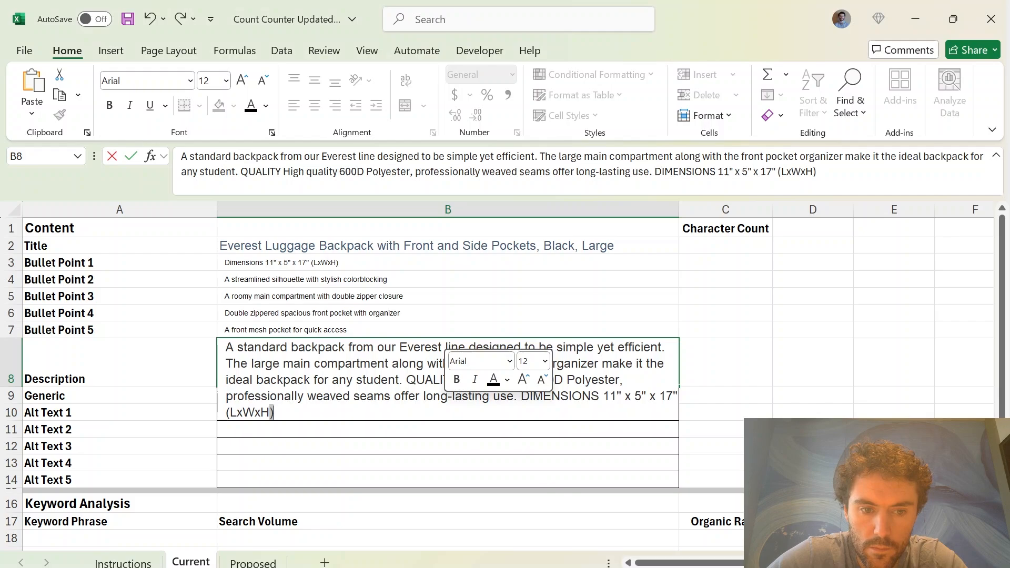
pyautogui.hotkey('ctrl', 'v')
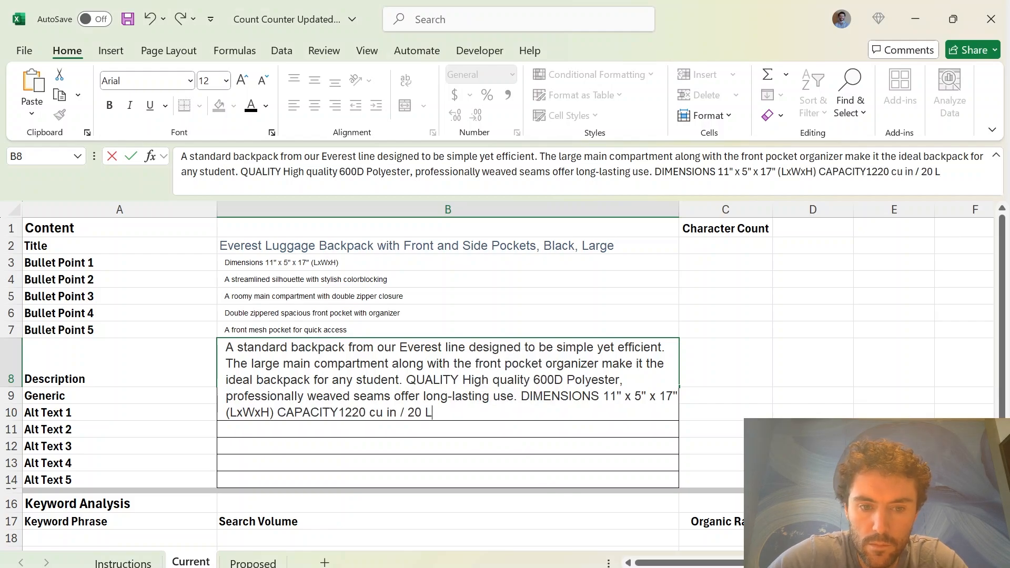
pyautogui.hotkey('alt', 'Tab')
pyautogui.moveTo(76, 442); pyautogui.dragTo(174, 442)
pyautogui.hotkey('ctrl', 'c')
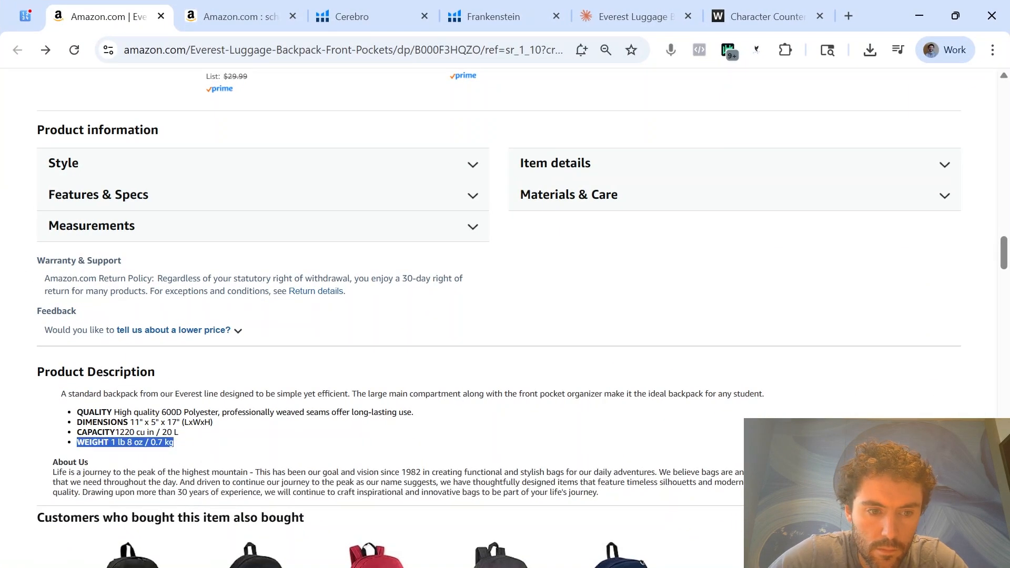
pyautogui.hotkey('alt', 'Tab')
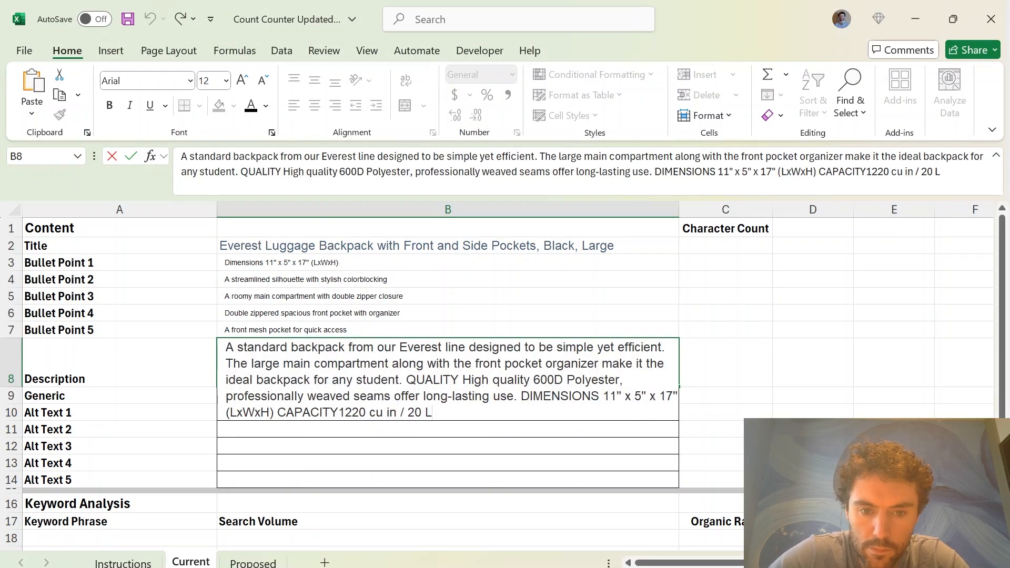
pyautogui.hotkey('ctrl', 'v')
# Add the heading "About Us" and Amazon's About Us paragraph to the end of cell B8, completing the entry
pyautogui.hotkey('alt', 'Tab')
pyautogui.moveTo(53, 472); pyautogui.dragTo(600, 492)
pyautogui.hotkey('ctrl', 'c')
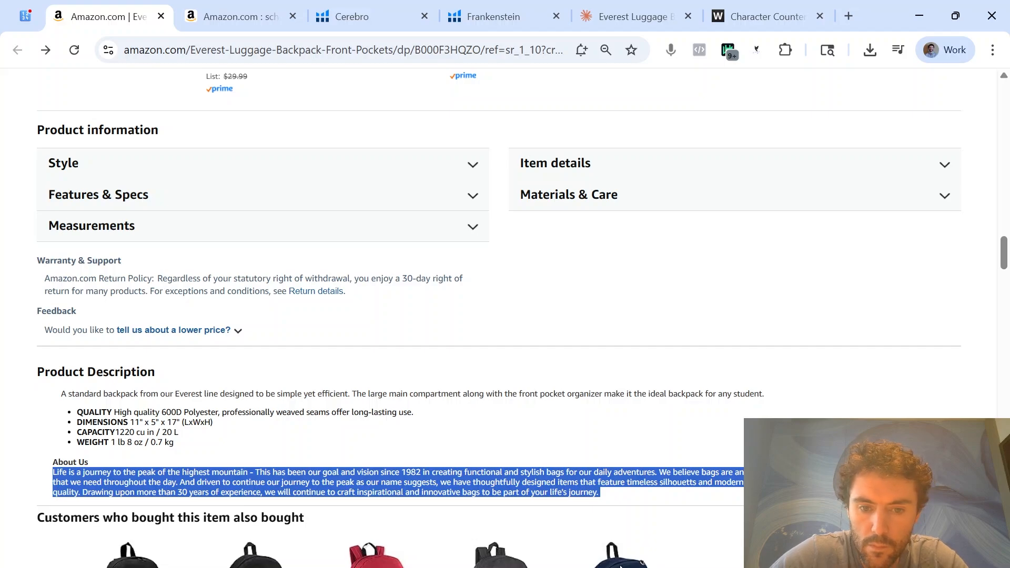
pyautogui.hotkey('alt', 'Tab')
pyautogui.doubleClick(614, 421)
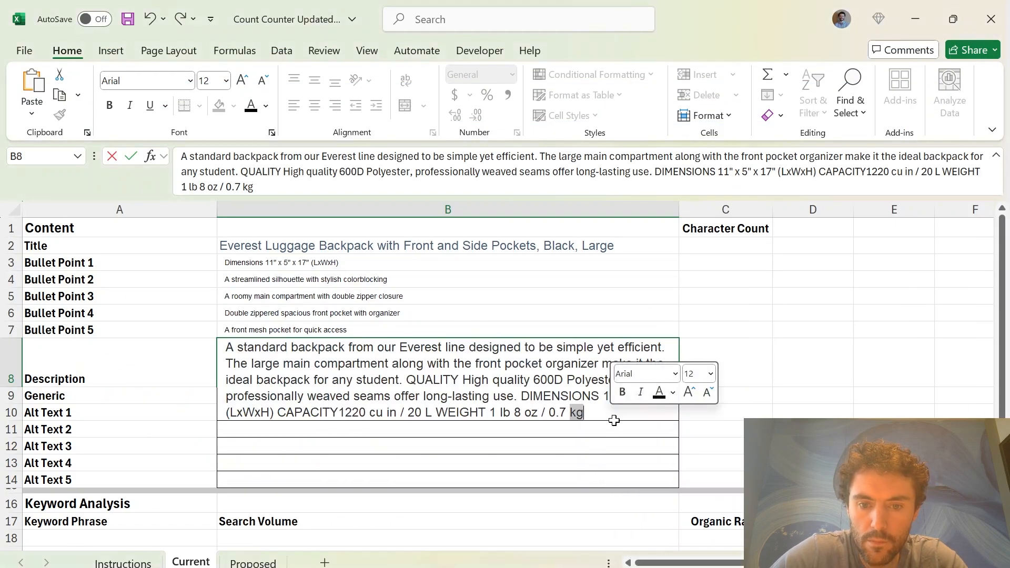
pyautogui.click(614, 420)
pyautogui.doubleClick(615, 418)
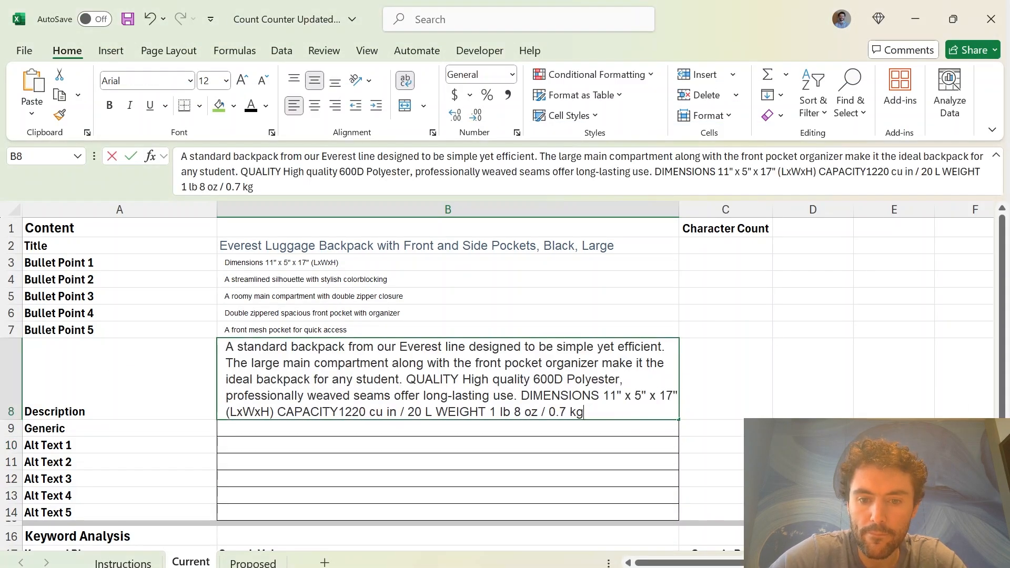
pyautogui.write('About Us')
pyautogui.hotkey('ctrl', 'v')
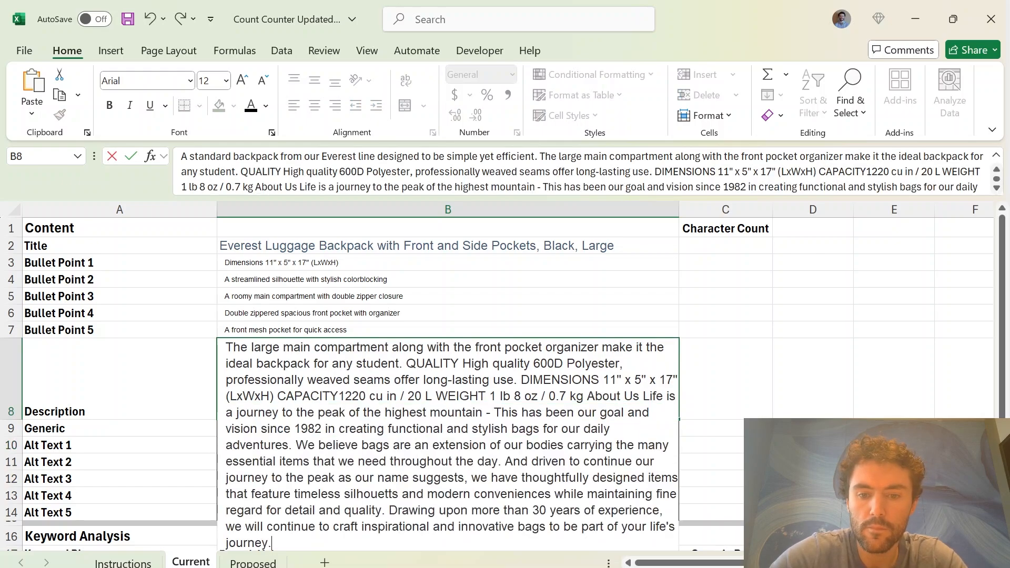
pyautogui.press('Return')
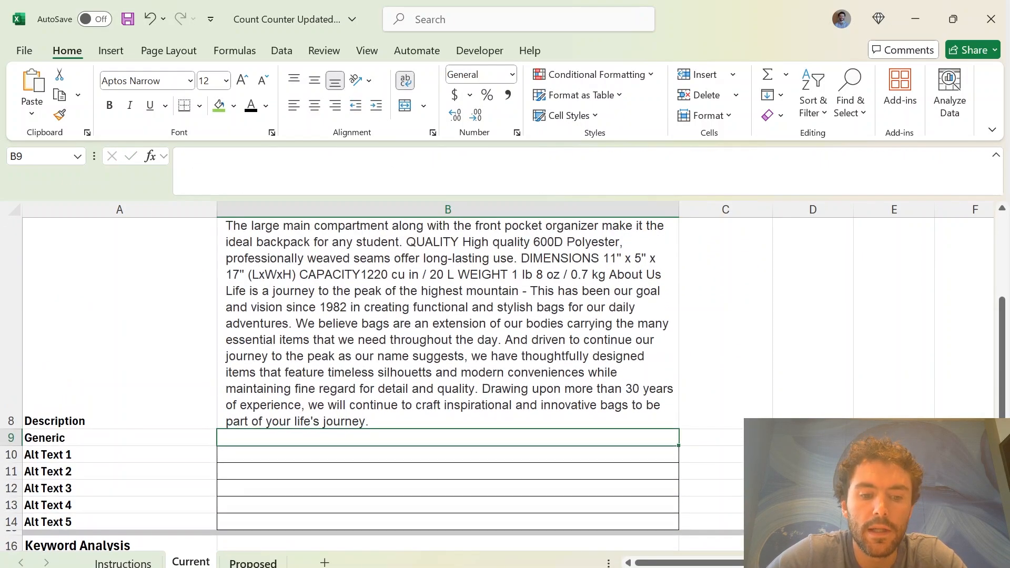
# Copy the recommended title from the BRAND - ASIN - SEO (2) workbook's SEO sheet into Title cell B2 of the Count Counter's Proposed sheet
pyautogui.click(253, 563)
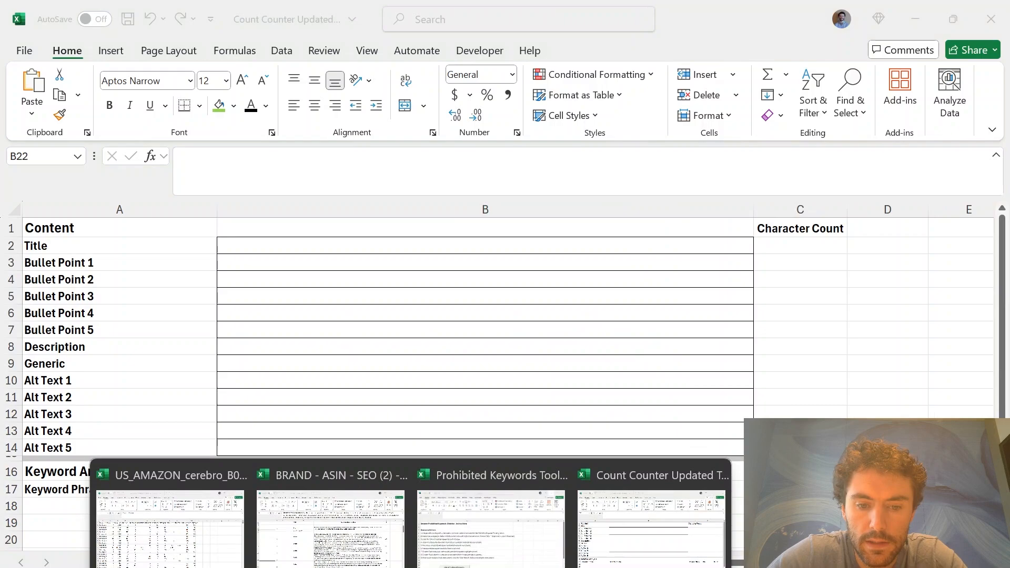
pyautogui.click(332, 521)
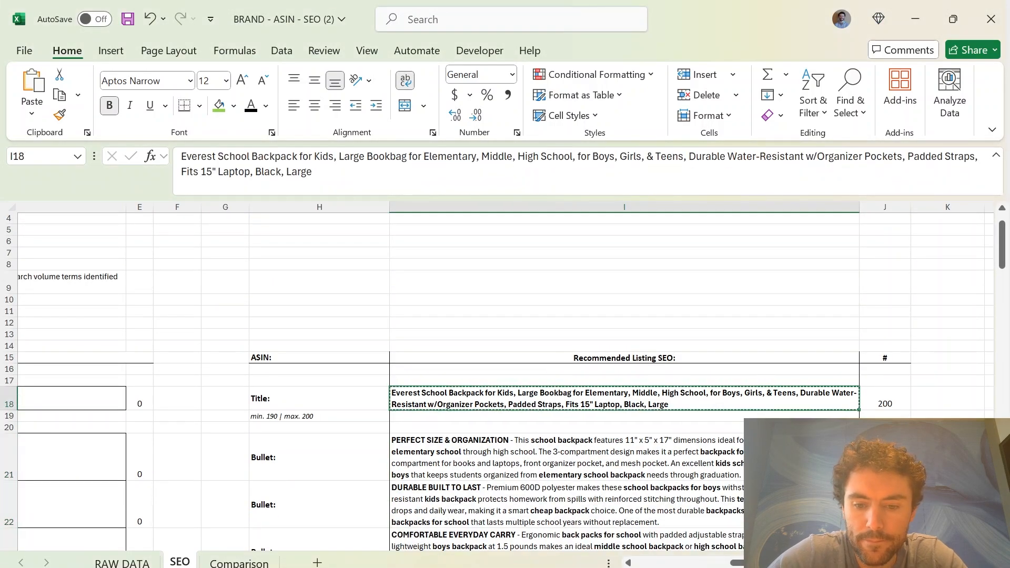
pyautogui.moveTo(396, 552)
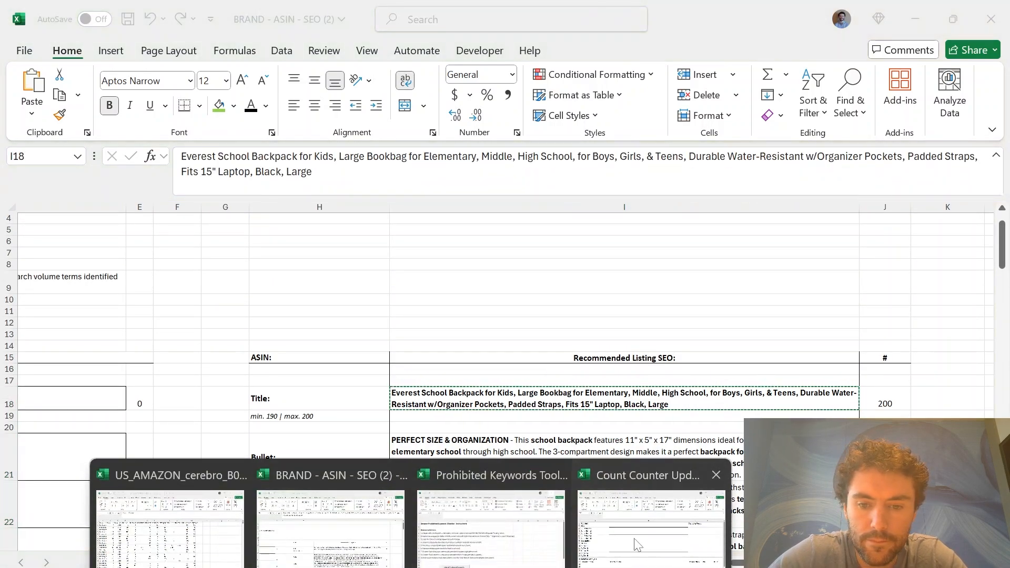
pyautogui.click(652, 521)
pyautogui.click(278, 245)
pyautogui.write('Everest School Backpack for Kids, Large Bookbag for Elementary, Middle, High School, for Boys, Girls, & Teens, Durable Water-Resistant w/Organizer Pockets, Padded Straps, Fits 15" Laptop, Black, Large')
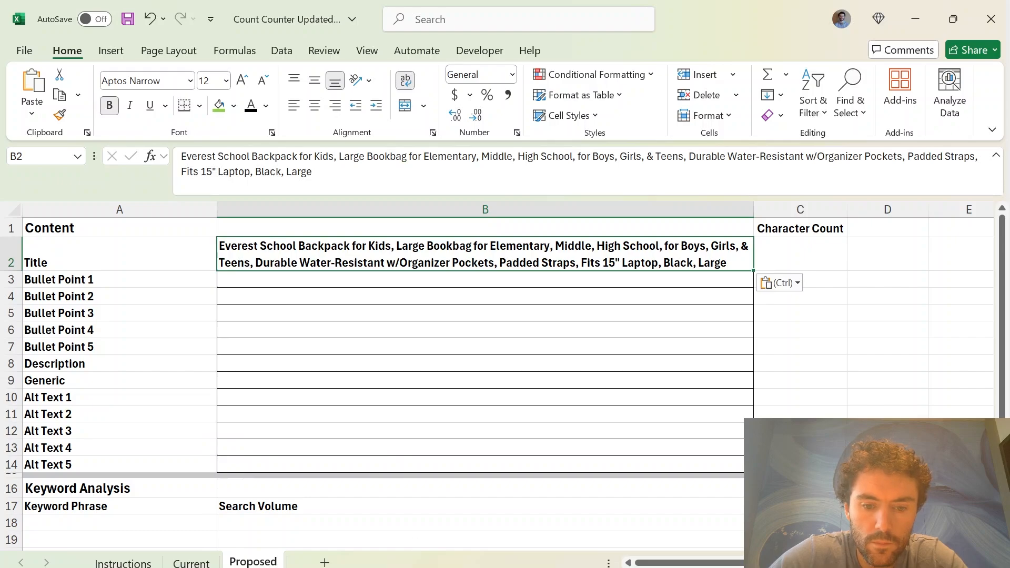
# Copy the five recommended bullets, I21:I25 on the SEO sheet, into the Proposed sheet's Bullet Point 1 to 5 cells, B3:B7
pyautogui.moveTo(395, 564)
pyautogui.click(332, 513)
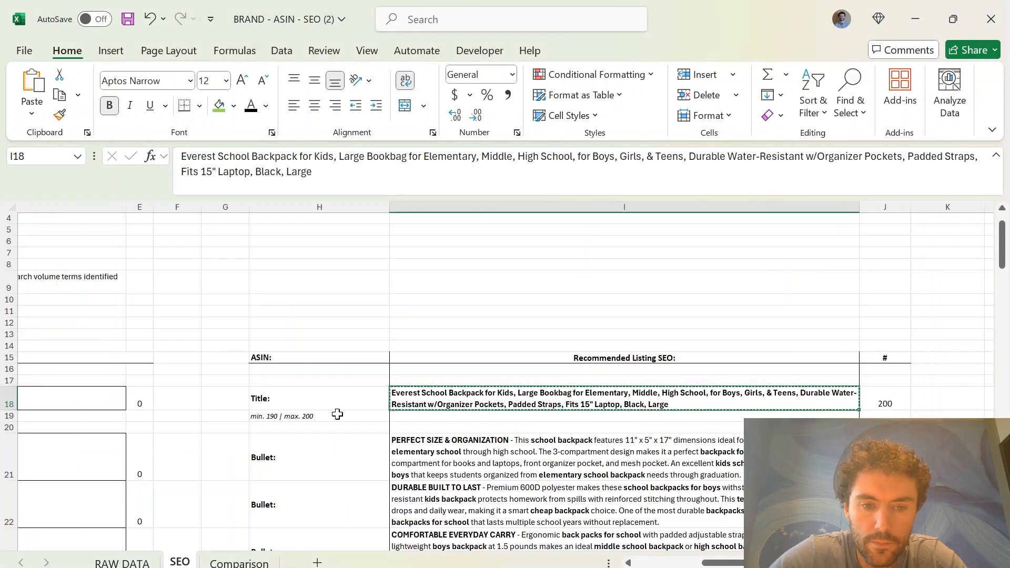
pyautogui.scroll(-2, 471, 406)
pyautogui.scroll(-2, 482, 484)
pyautogui.moveTo(472, 406); pyautogui.dragTo(487, 490)
pyautogui.hotkey('ctrl', 'c')
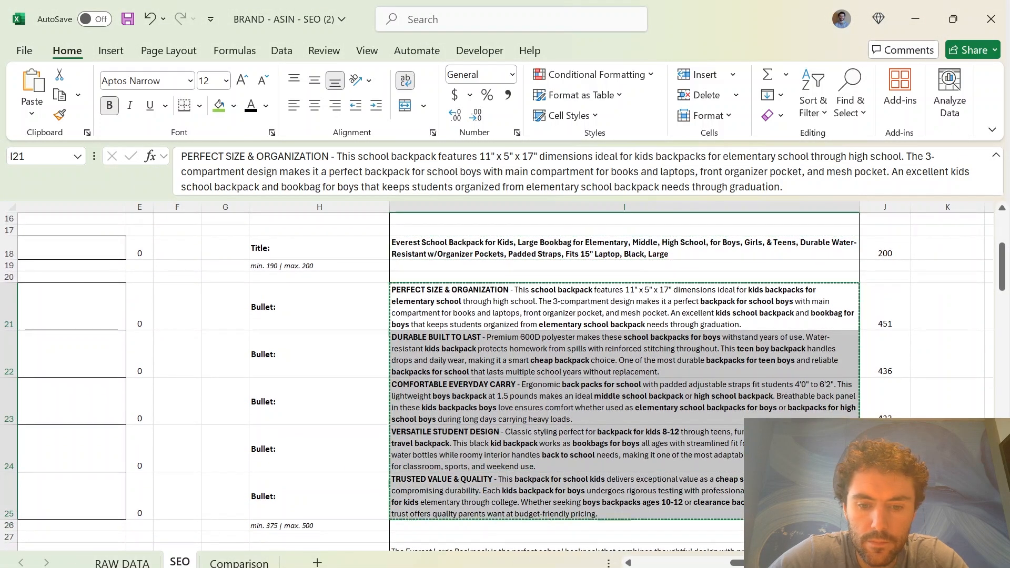
pyautogui.moveTo(396, 563)
pyautogui.click(831, 547)
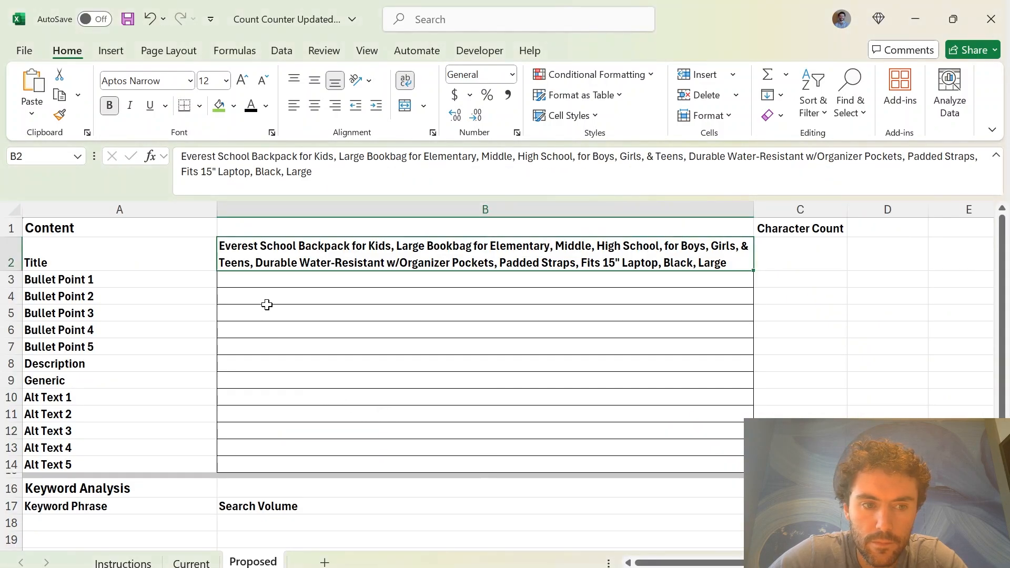
pyautogui.click(263, 279)
pyautogui.hotkey('ctrl', 'v')
pyautogui.scroll(-2, 363, 469)
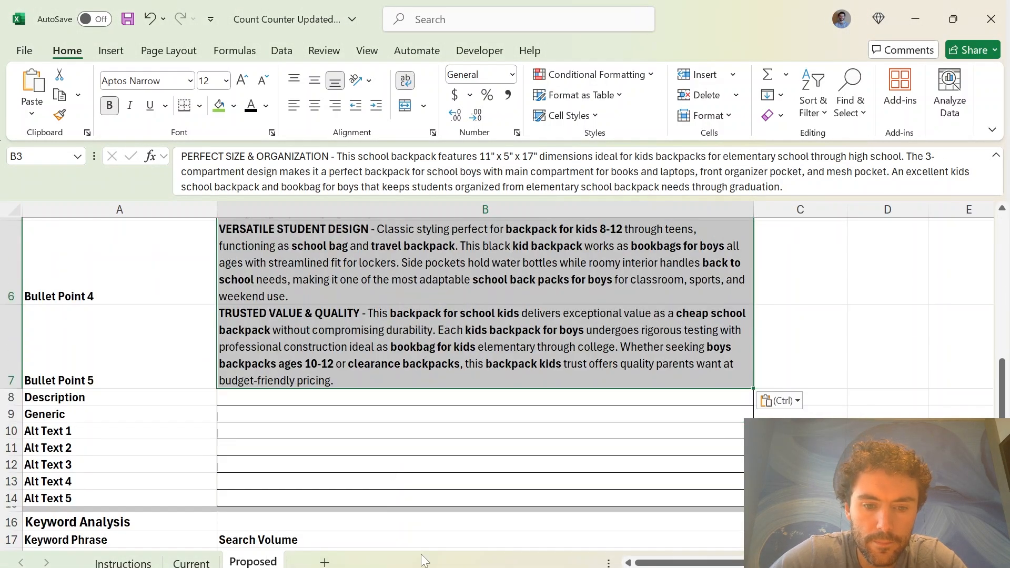
# Copy the recommended product description from SEO sheet cell I28 into Description cell B8 of the Proposed sheet
pyautogui.click(411, 567)
pyautogui.click(367, 554)
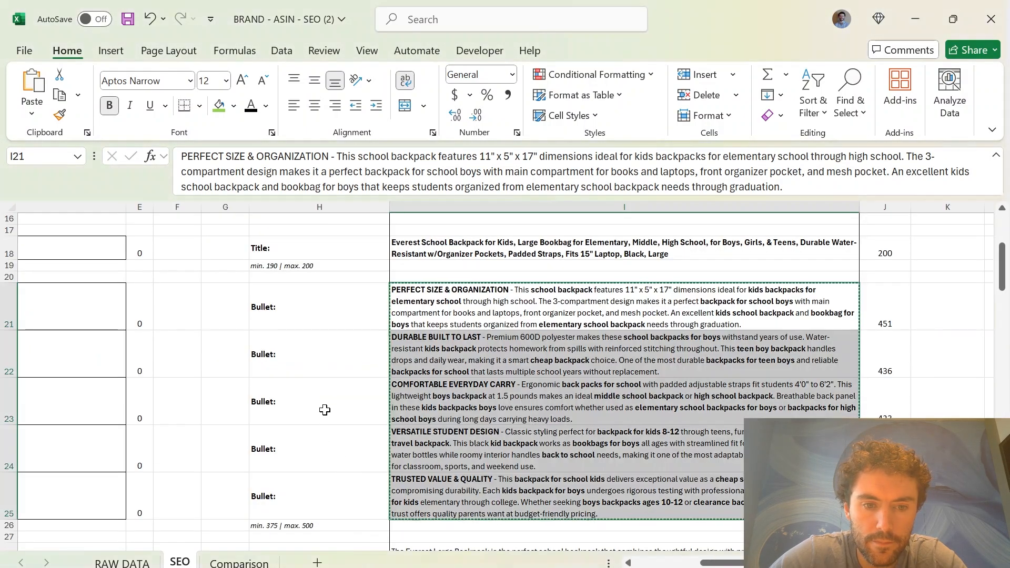
pyautogui.scroll(-5, 490, 388)
pyautogui.click(490, 389)
pyautogui.hotkey('ctrl', 'c')
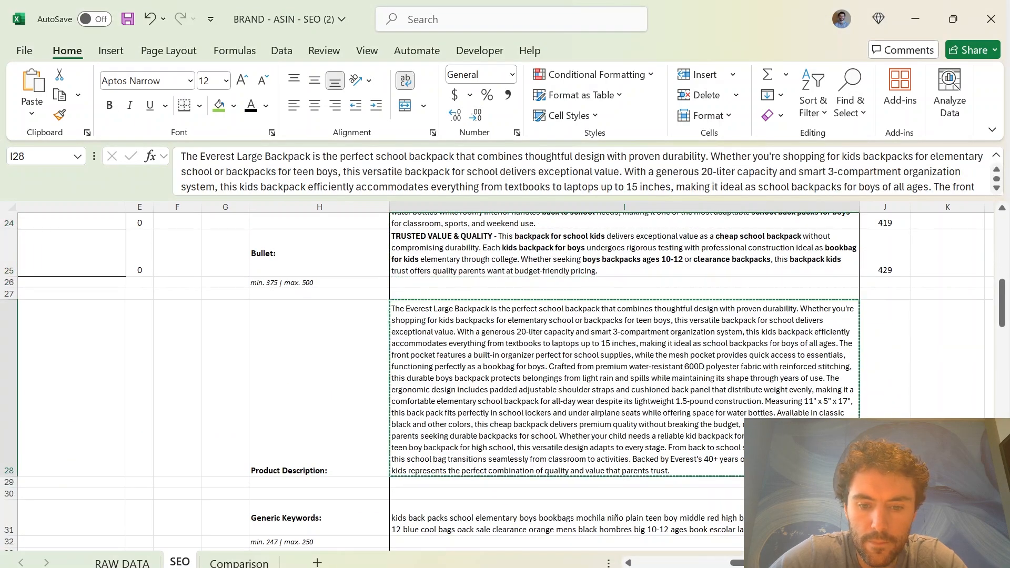
pyautogui.click(410, 567)
pyautogui.click(597, 528)
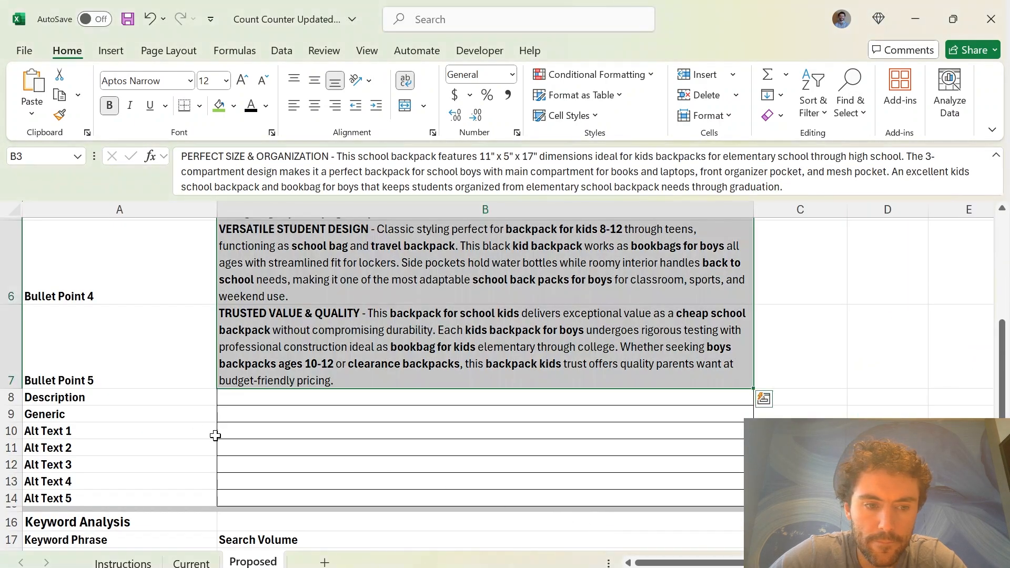
pyautogui.click(259, 401)
pyautogui.hotkey('ctrl', 'v')
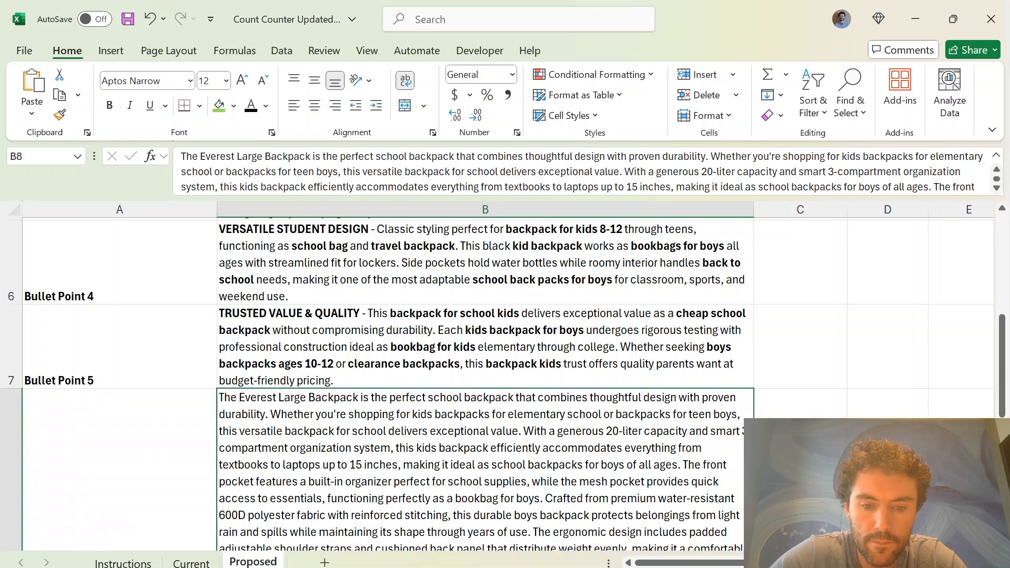
# Copy the generic keywords from SEO sheet cell I31 into Generic cell B9 of the Proposed sheet
pyautogui.click(410, 567)
pyautogui.click(482, 532)
pyautogui.click(407, 567)
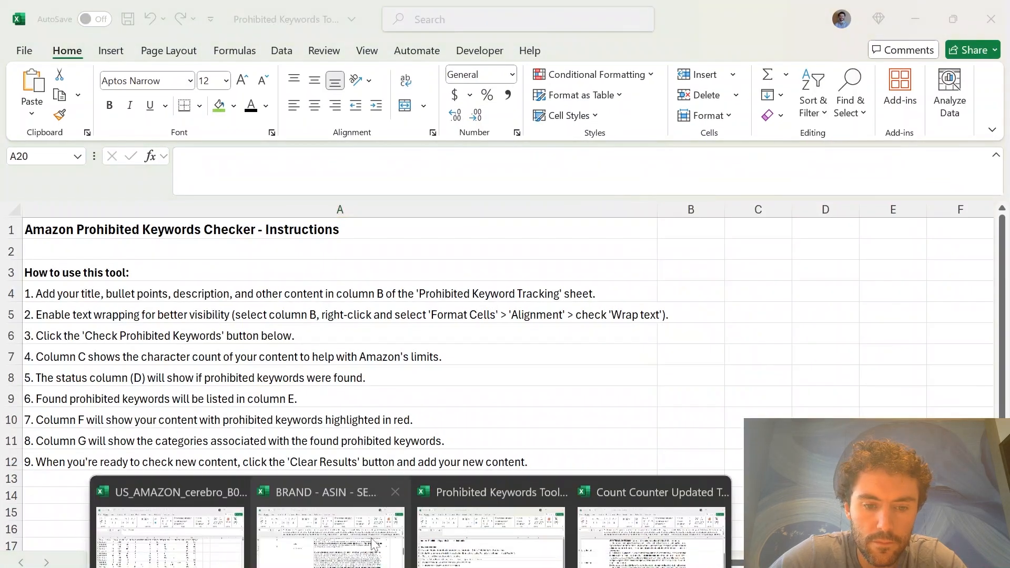
pyautogui.click(375, 544)
pyautogui.scroll(-5, 296, 415)
pyautogui.click(431, 376)
pyautogui.hotkey('ctrl', 'c')
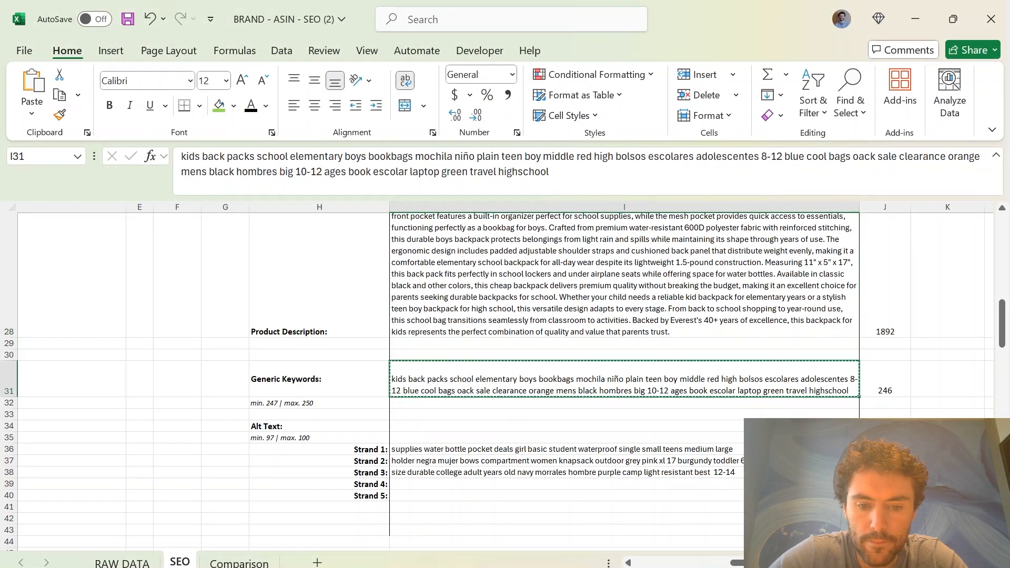
pyautogui.click(409, 567)
pyautogui.click(679, 521)
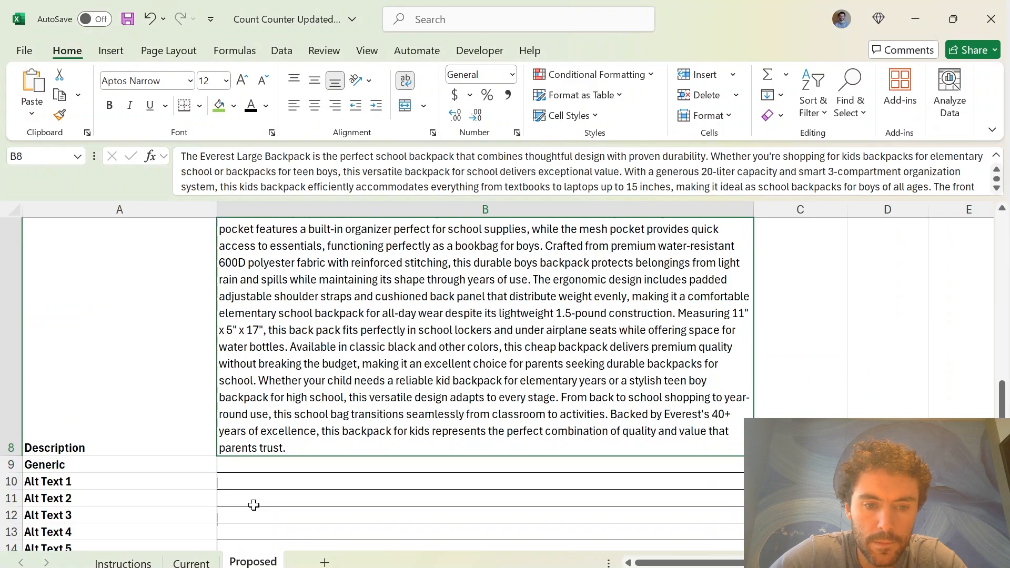
pyautogui.click(255, 464)
pyautogui.hotkey('ctrl', 'v')
# Copy alt text Strands 1 to 4 from the SEO sheet, I36:I39, into the Proposed sheet's Alt Text cells B10:B13
pyautogui.click(409, 567)
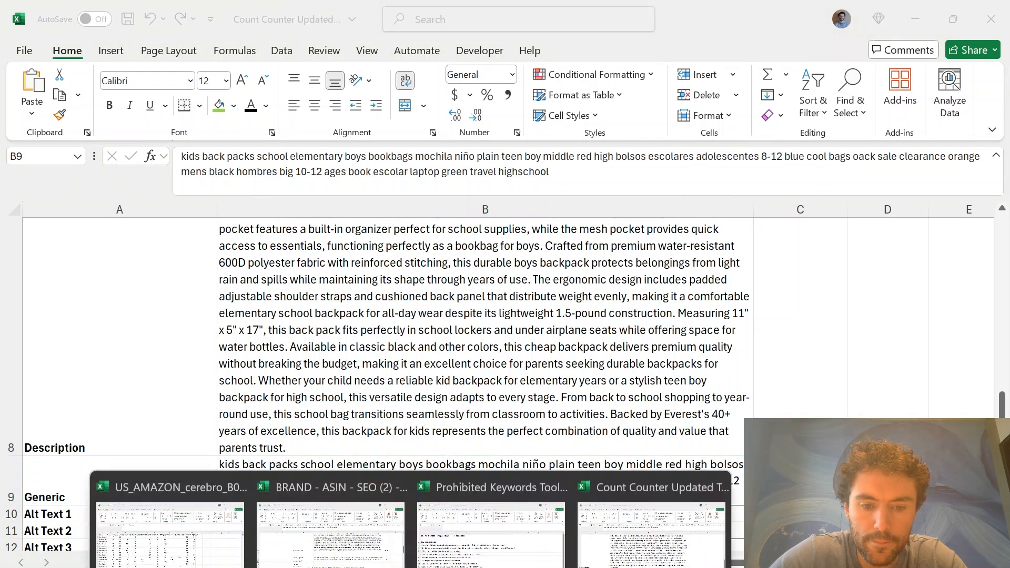
pyautogui.click(381, 553)
pyautogui.moveTo(400, 311); pyautogui.dragTo(400, 346)
pyautogui.hotkey('ctrl', 'c')
pyautogui.click(409, 567)
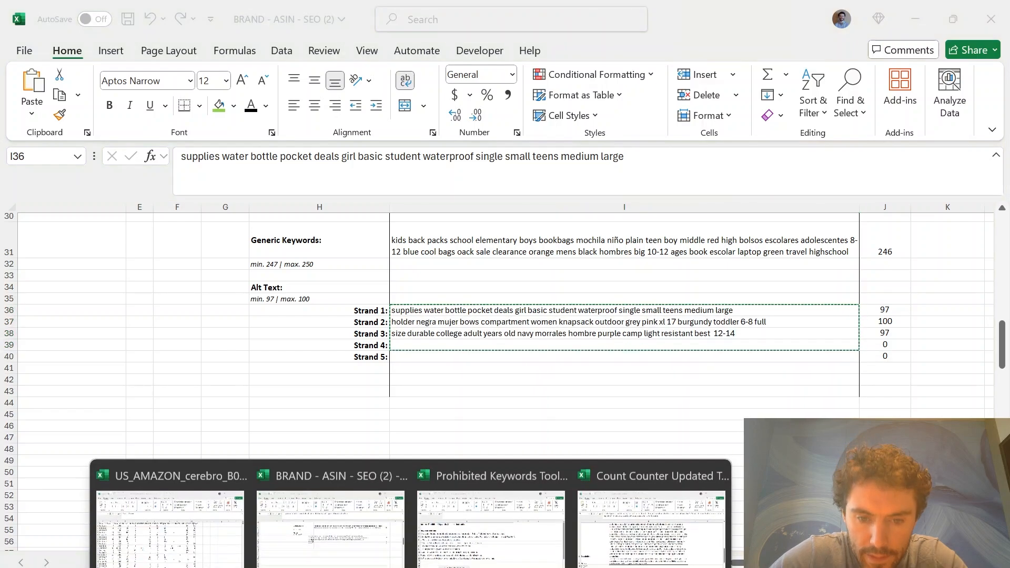
pyautogui.click(731, 552)
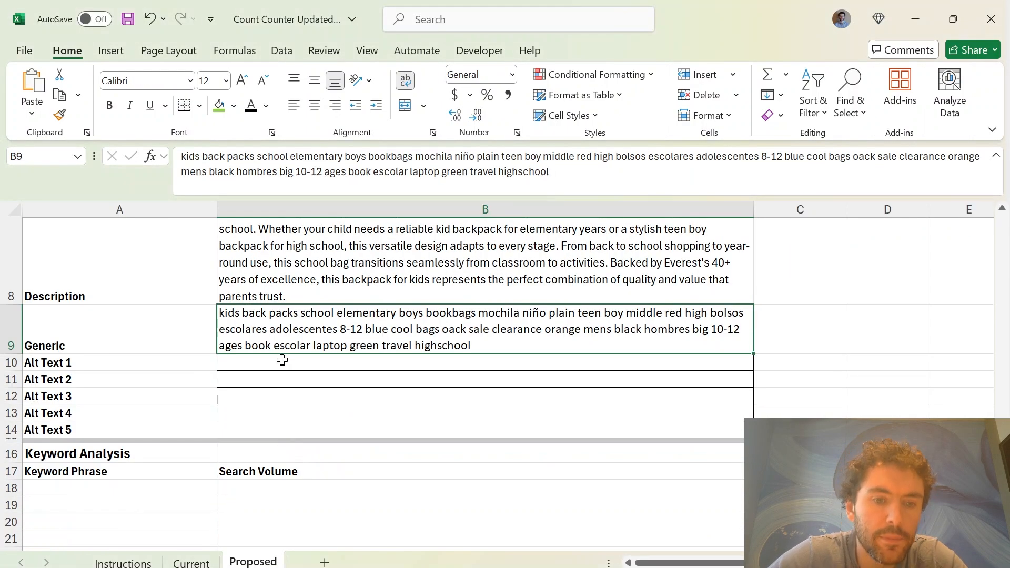
pyautogui.click(277, 361)
pyautogui.hotkey('ctrl', 'v')
# Copy the yellow-highlighted keyword phrases with their search volumes, A13:C112, from the RAW DATA sheet into the Proposed sheet starting at A18
pyautogui.scroll(-3, 231, 436)
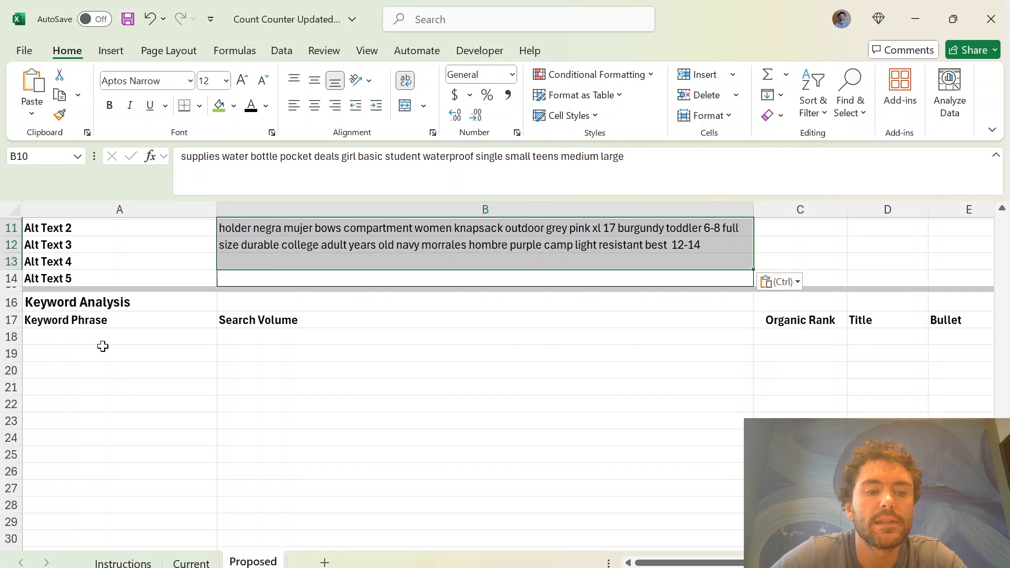
pyautogui.moveTo(101, 322); pyautogui.dragTo(427, 422)
pyautogui.click(427, 422)
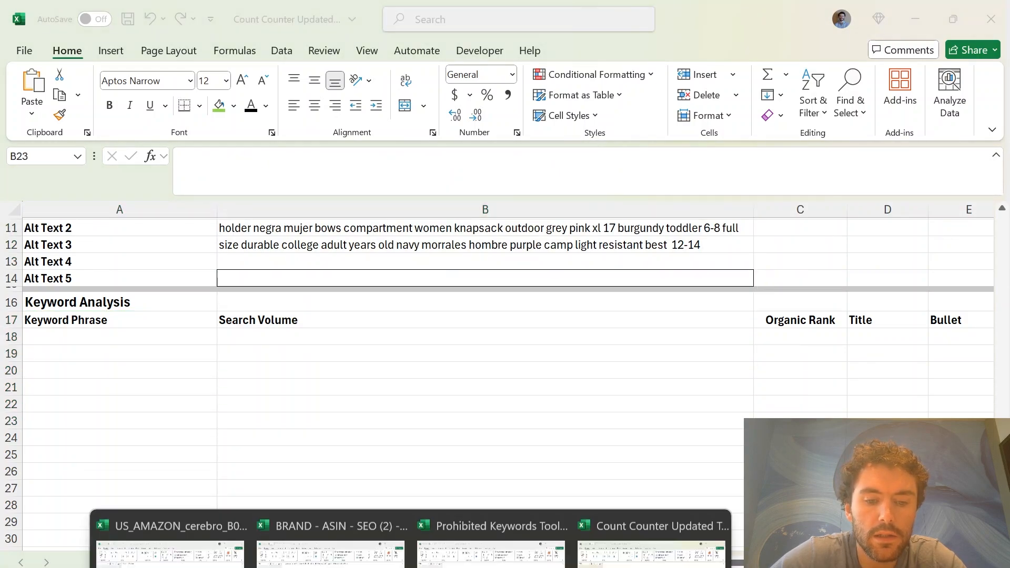
pyautogui.click(293, 547)
pyautogui.click(122, 562)
pyautogui.hotkey('ctrl', 'c')
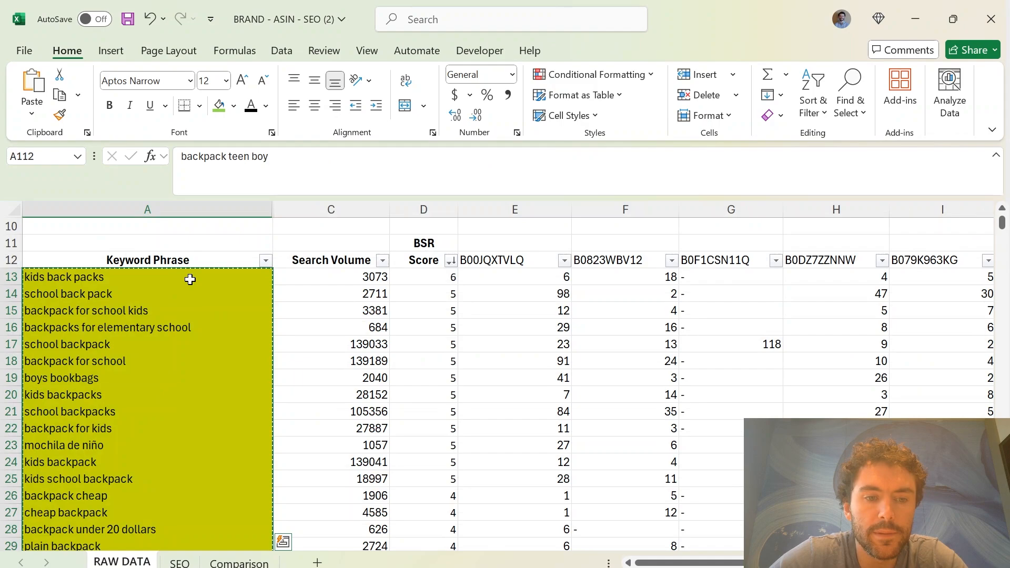
pyautogui.moveTo(247, 283); pyautogui.dragTo(339, 539)
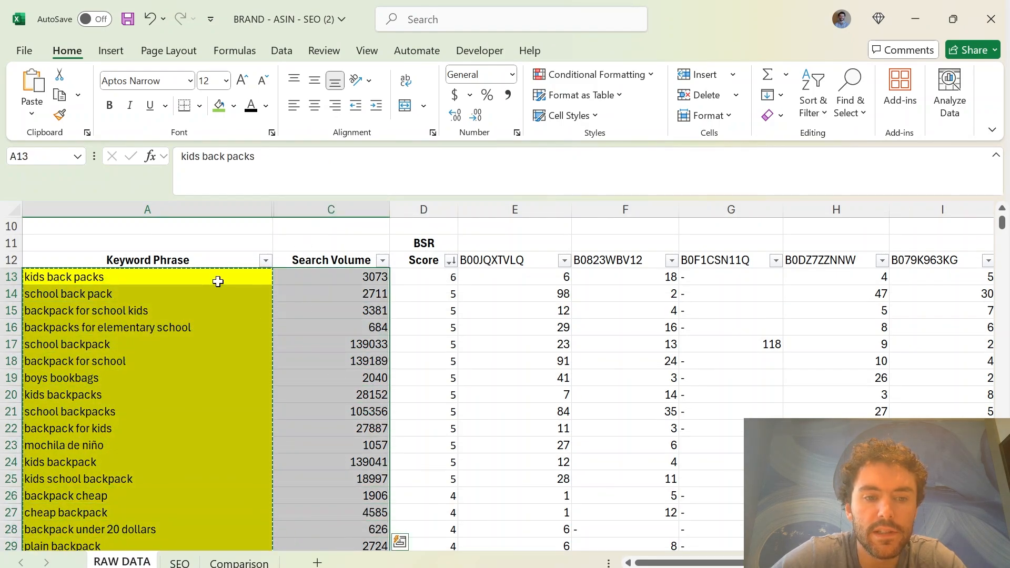
pyautogui.moveTo(217, 278); pyautogui.dragTo(316, 298)
pyautogui.hotkey('ctrl', 'c')
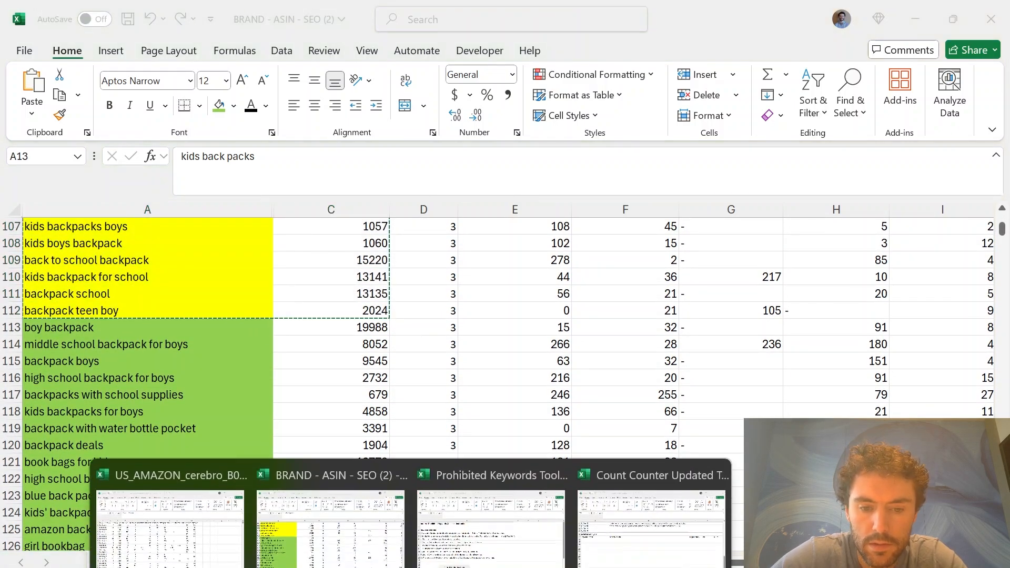
pyautogui.click(649, 551)
pyautogui.click(165, 337)
pyautogui.hotkey('ctrl', 'v')
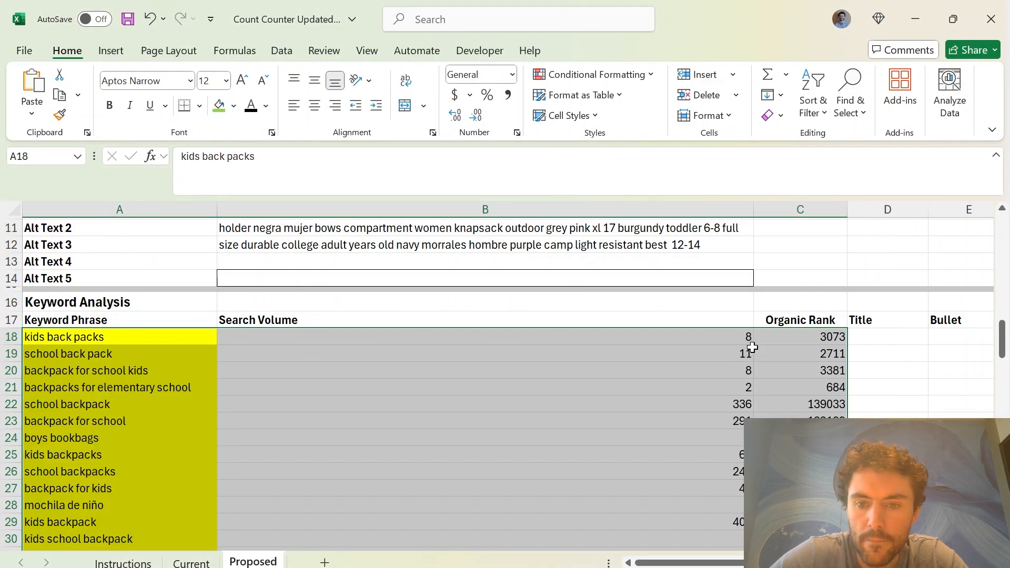
# Move the search volumes from the Organic Rank column, starting at C18, into the Proposed sheet's Search Volume column at B18
pyautogui.click(781, 342)
pyautogui.hotkey('ctrl', 'shift', 'Down')
pyautogui.hotkey('ctrl', 'c')
pyautogui.hotkey('ctrl', 'BackSpace')
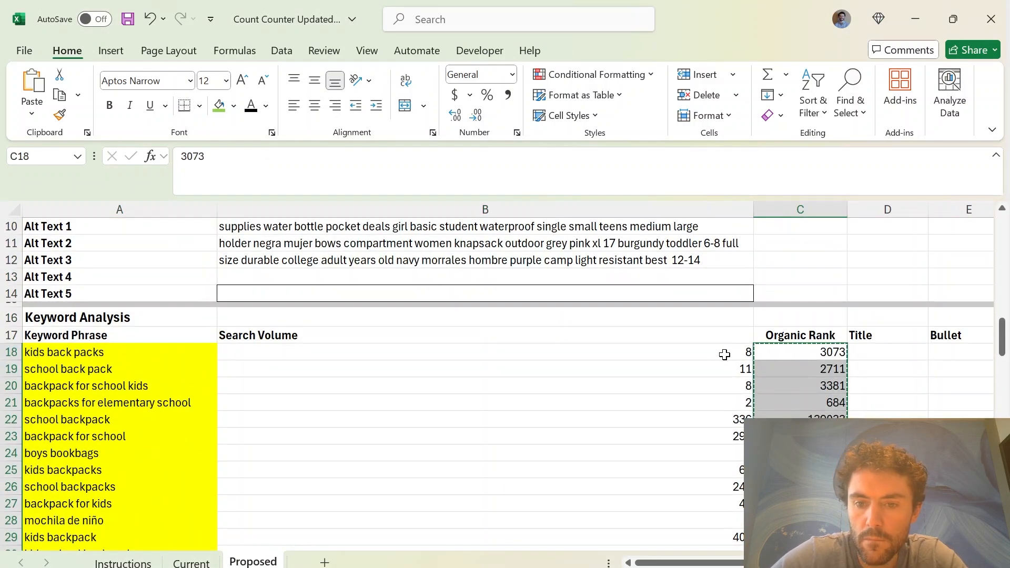
pyautogui.click(723, 354)
pyautogui.hotkey('ctrl', 'v')
# Copy the Proposed sheet's keyword phrases and search volumes, A18:B117, into the Current sheet starting at cell A18
pyautogui.click(152, 362)
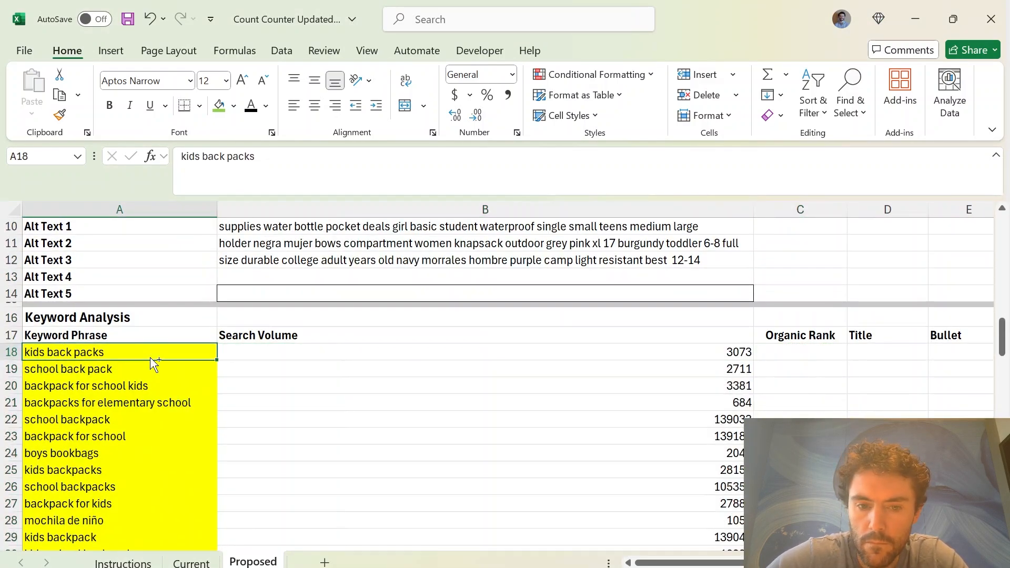
pyautogui.hotkey('ctrl', 'shift', 'End')
pyautogui.click(191, 562)
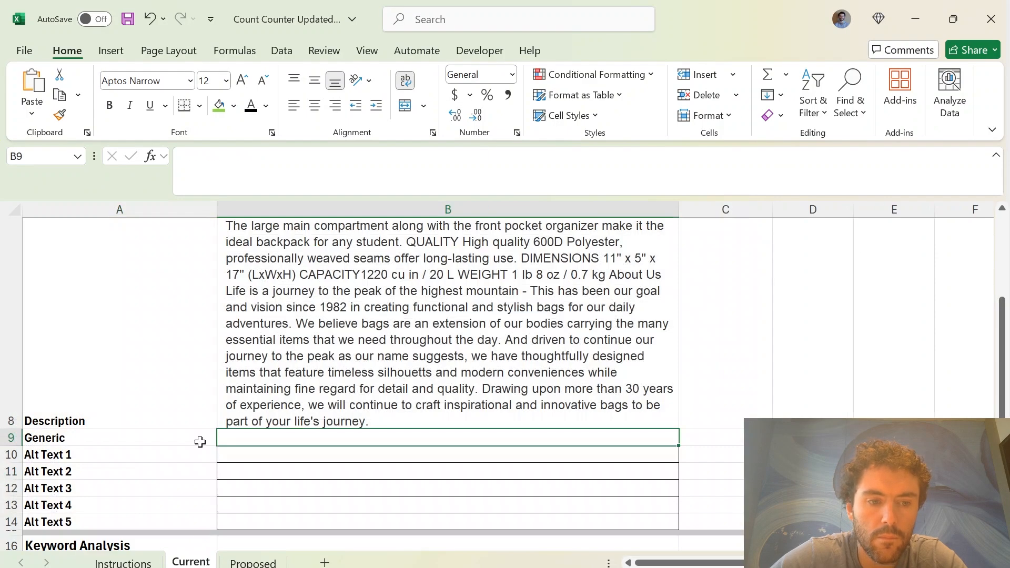
pyautogui.scroll(-3, 201, 440)
pyautogui.click(172, 379)
pyautogui.hotkey('ctrl', 'v')
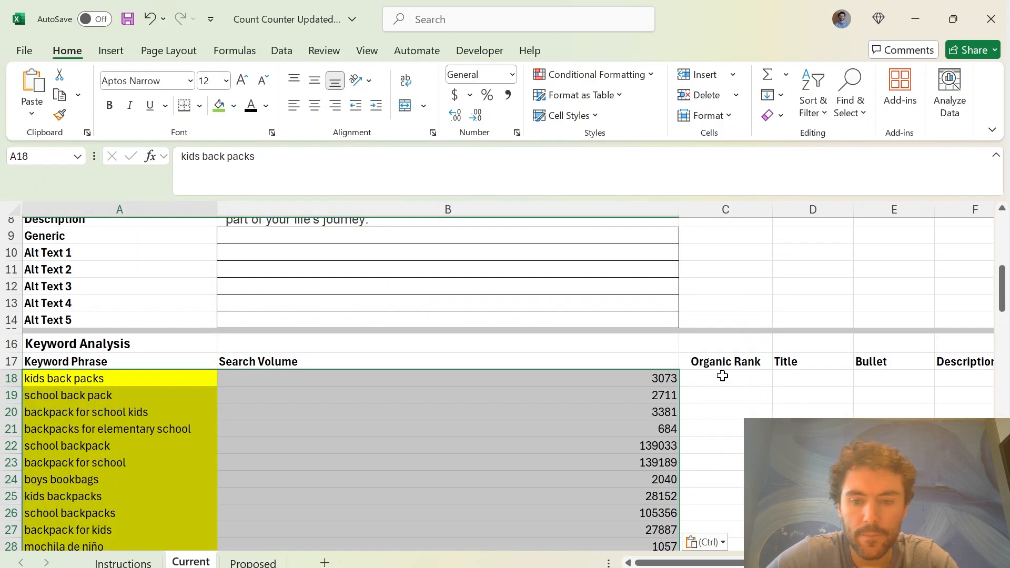
pyautogui.click(725, 413)
# Run Analyze Keywords from the Instructions sheet and dismiss the completion message
pyautogui.click(122, 562)
pyautogui.scroll(1, 210, 379)
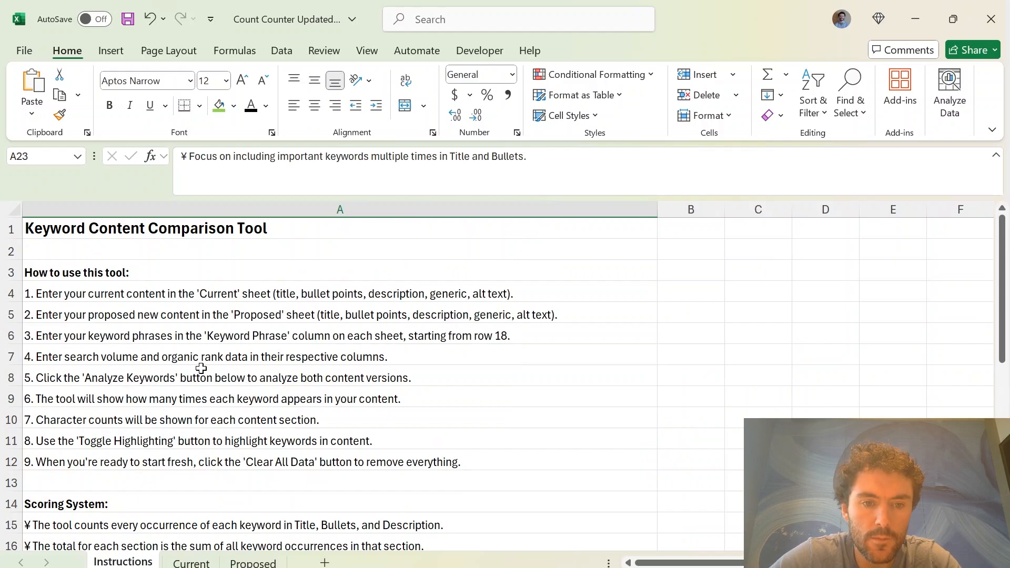
pyautogui.scroll(-7, 211, 379)
pyautogui.click(250, 304)
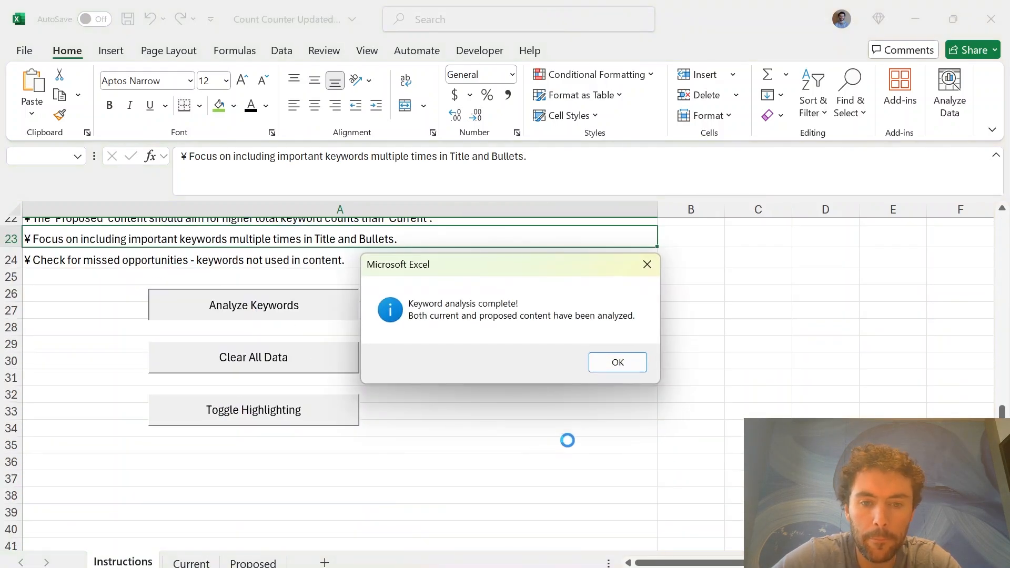
pyautogui.click(617, 362)
# Examine the Title, Bullet and Description keyword totals in the Current sheet's TOTAL row
pyautogui.click(191, 562)
pyautogui.scroll(-10, 631, 464)
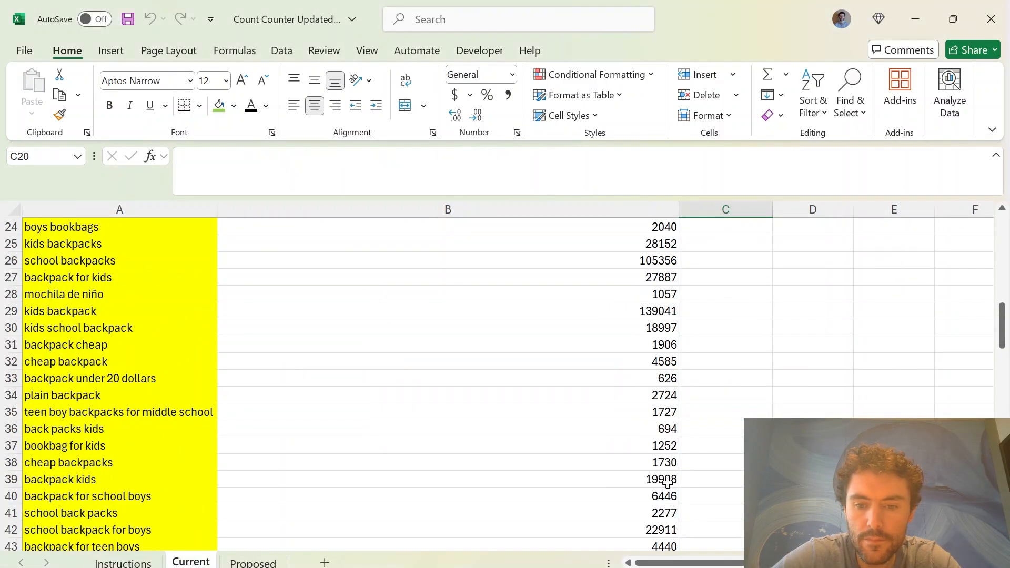
pyautogui.scroll(-20, 737, 531)
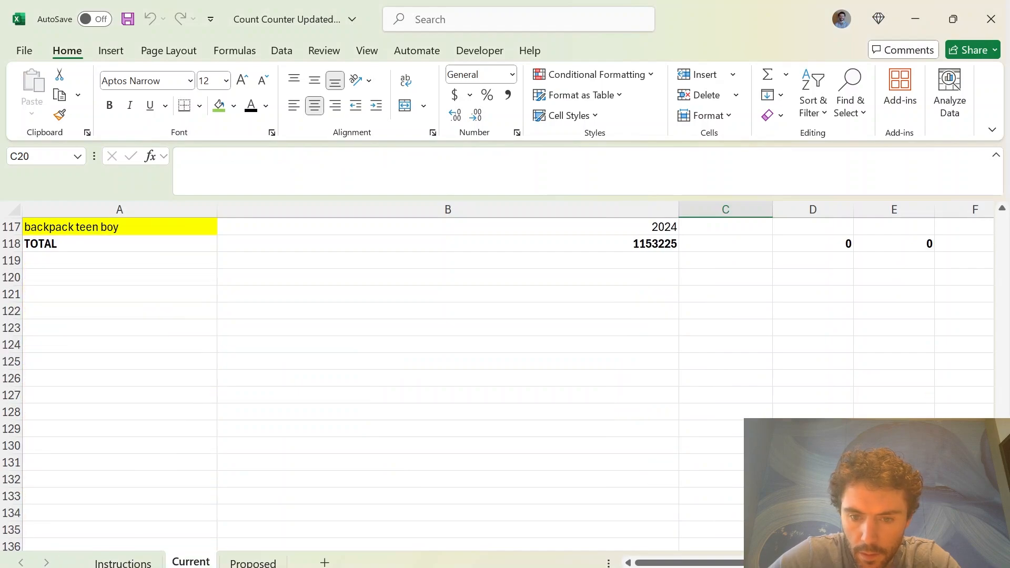
pyautogui.scroll(3, 735, 514)
pyautogui.moveTo(779, 563); pyautogui.dragTo(823, 563)
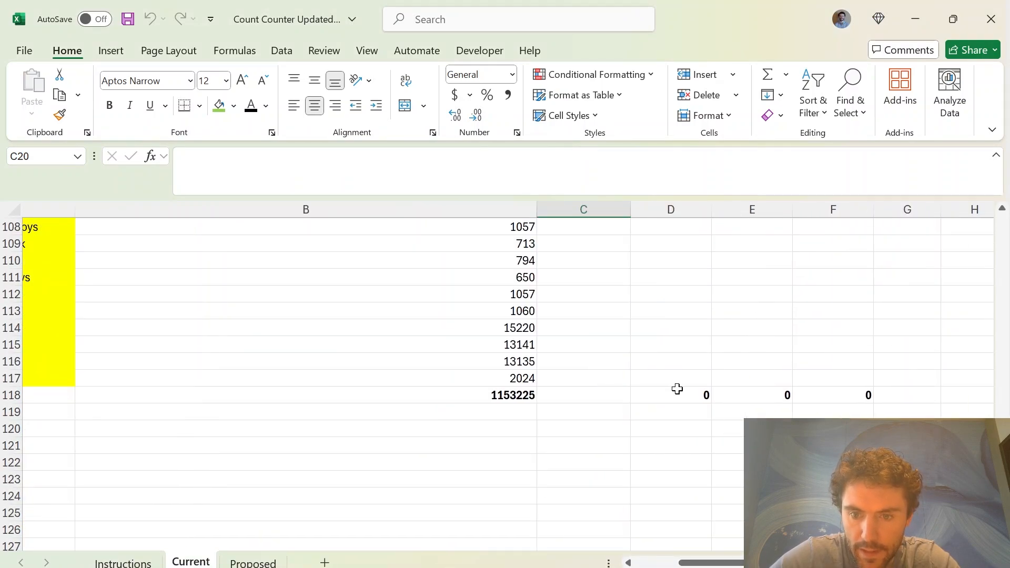
pyautogui.moveTo(679, 385); pyautogui.dragTo(916, 385)
pyautogui.click(736, 480)
# Examine the Proposed sheet's Title, Bullet and Description keyword totals and the individual counts above them
pyautogui.click(263, 563)
pyautogui.scroll(-5, 740, 471)
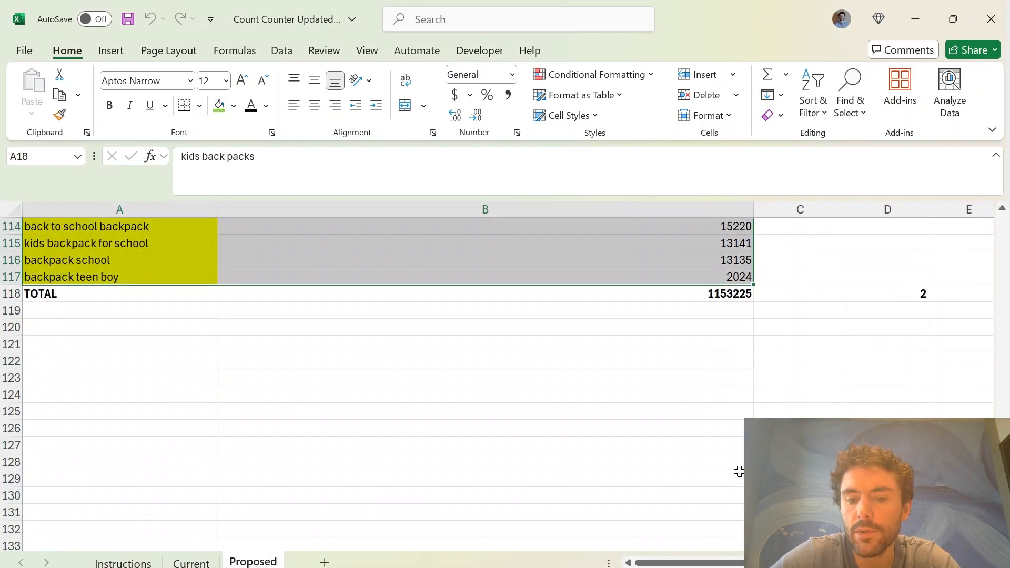
pyautogui.moveTo(774, 563); pyautogui.dragTo(853, 564)
pyautogui.click(750, 387)
pyautogui.moveTo(502, 261); pyautogui.dragTo(903, 345)
pyautogui.click(750, 411)
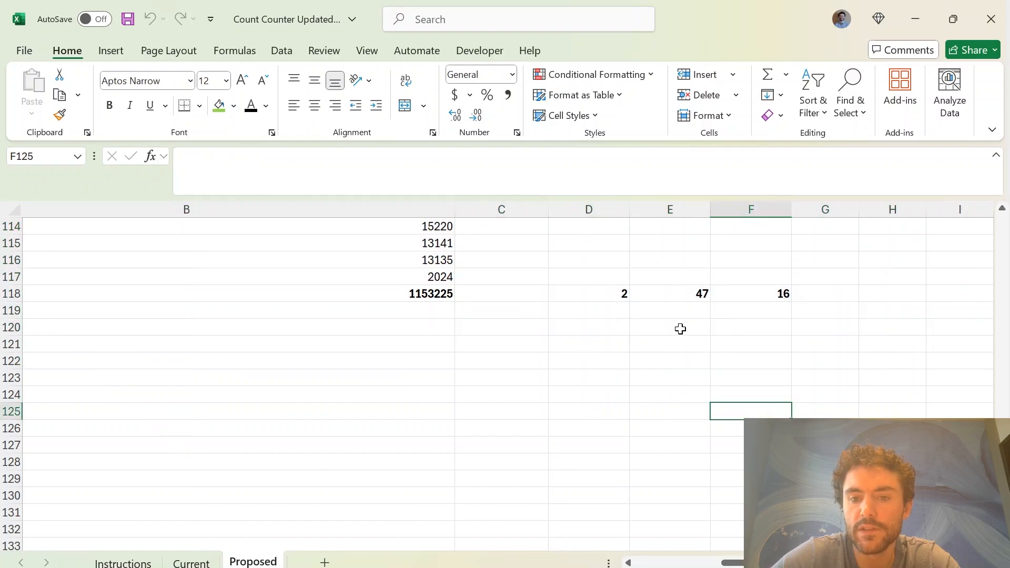
pyautogui.click(613, 299)
pyautogui.scroll(3, 658, 412)
pyautogui.click(679, 462)
pyautogui.moveTo(729, 429); pyautogui.dragTo(729, 462)
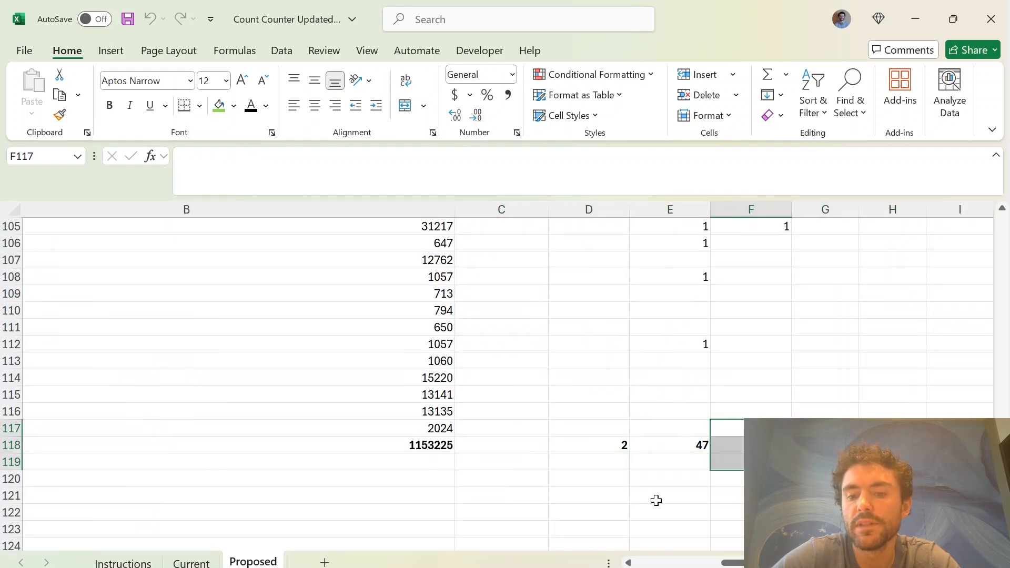
pyautogui.click(612, 498)
pyautogui.scroll(9, 614, 514)
pyautogui.scroll(-9, 517, 494)
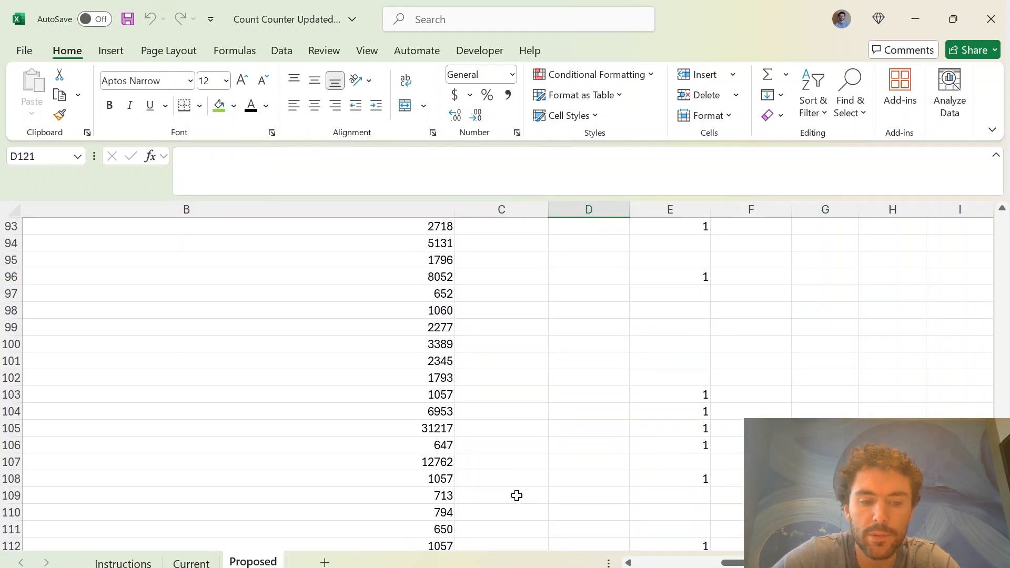
pyautogui.click(649, 475)
# Copy the Proposed sheet's keyword analysis table, A17:F118, into the Comparison sheet's Recommended section at cell G4
pyautogui.moveTo(729, 445); pyautogui.dragTo(123, 372)
pyautogui.hotkey('ctrl', 'c')
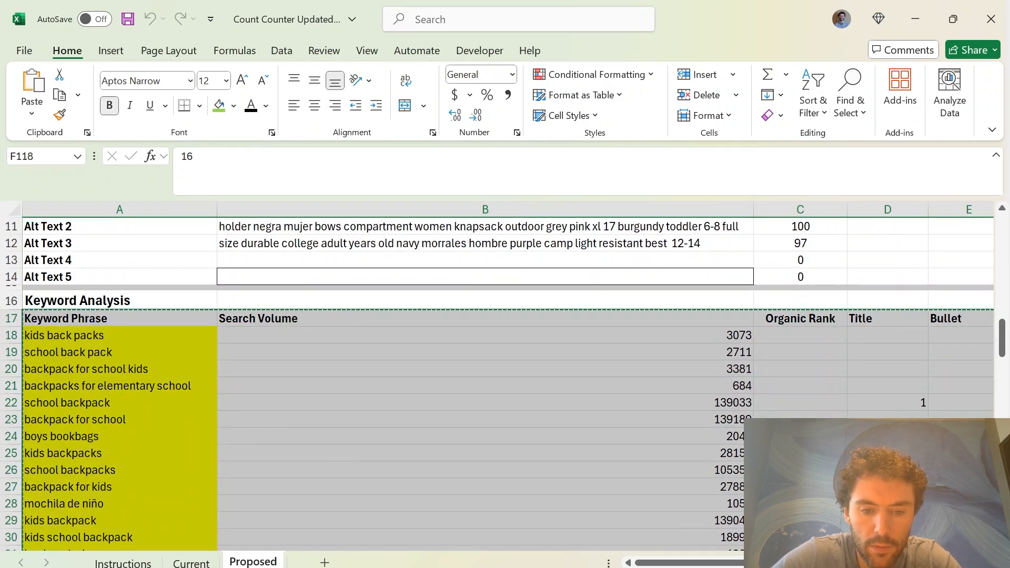
pyautogui.click(411, 567)
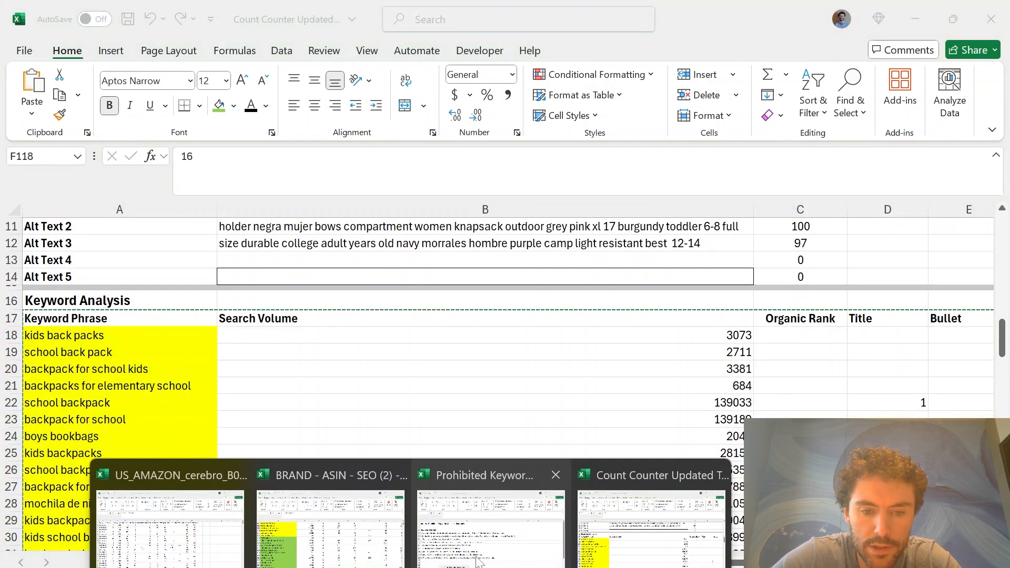
pyautogui.click(279, 549)
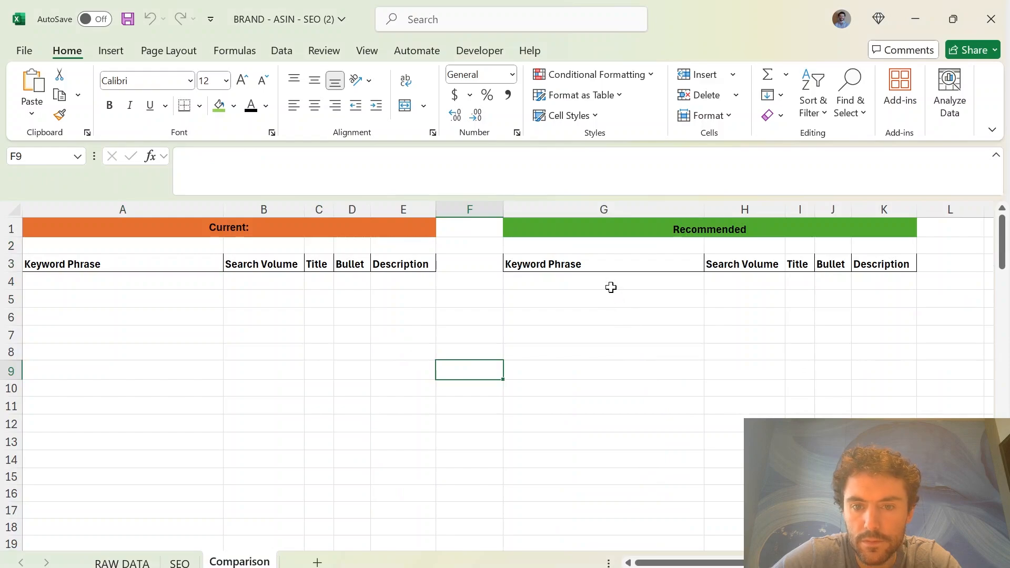
pyautogui.click(610, 285)
pyautogui.hotkey('ctrl', 'v')
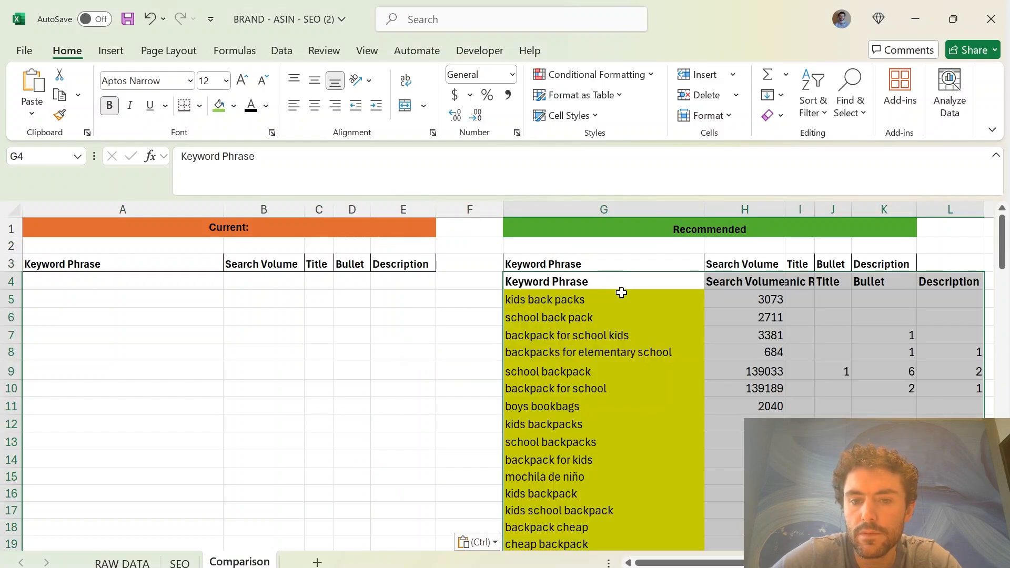
# Clear the Organic Rank header in I4 and move the Recommended keyword phrases and search volumes from G5 up to G4
pyautogui.moveTo(623, 294); pyautogui.dragTo(736, 306)
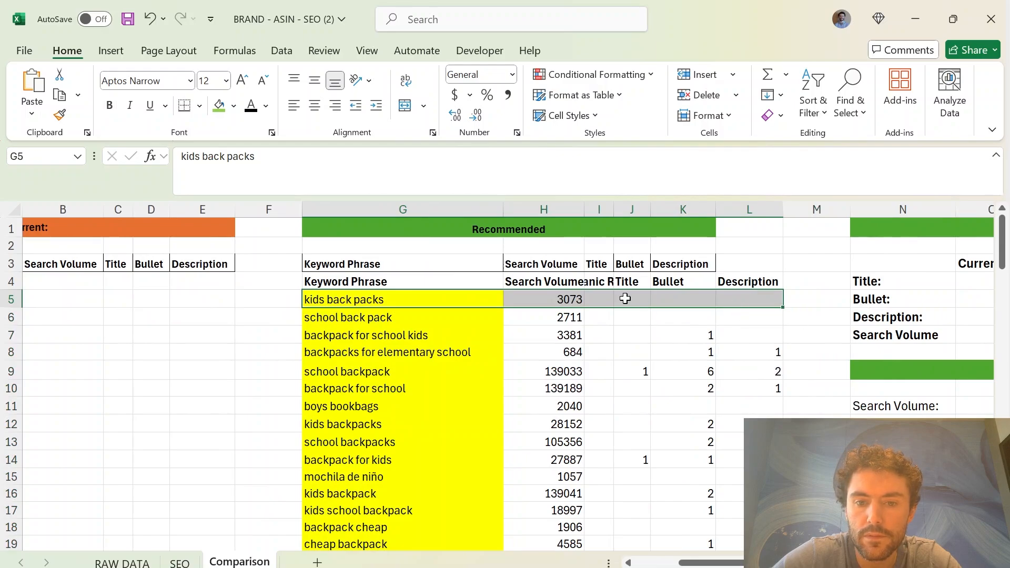
pyautogui.click(604, 280)
pyautogui.press('Delete')
pyautogui.moveTo(490, 304); pyautogui.dragTo(517, 307)
pyautogui.hotkey('ctrl', 'shift', 'Down')
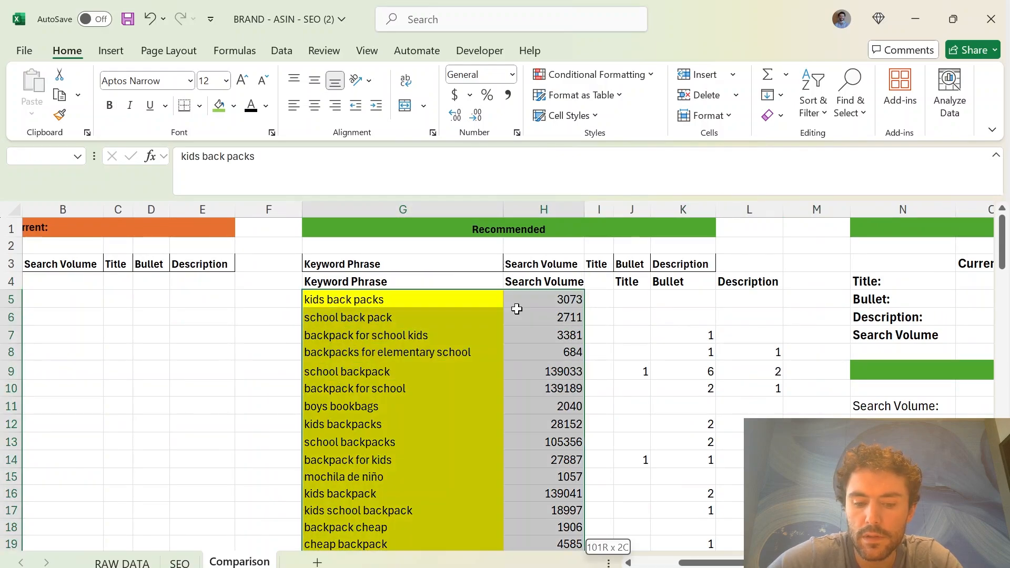
pyautogui.scroll(20, 517, 309)
pyautogui.hotkey('ctrl', 'x')
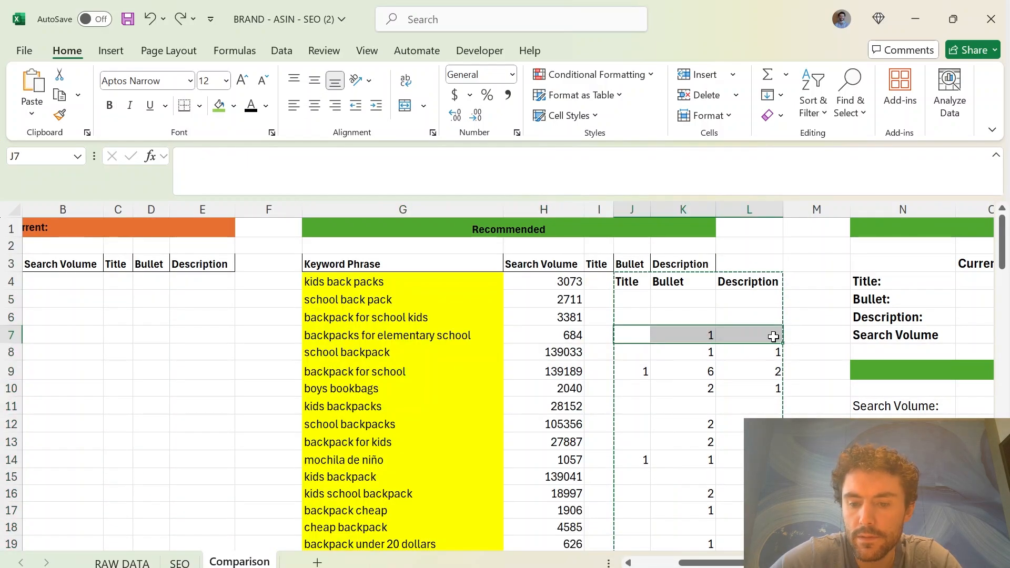
# Move the Recommended keyword counts block starting at J7 to cell I4, and clear the leftover Description header in L4
pyautogui.hotkey('ctrl', 'shift', 'Down')
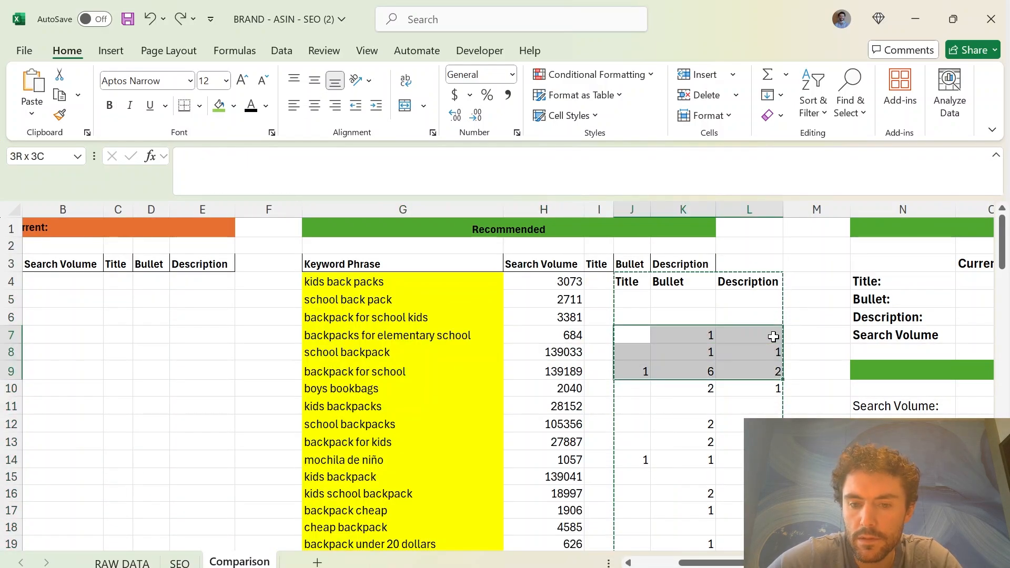
pyautogui.hotkey('ctrl', 'shift', 'Down')
pyautogui.hotkey('ctrl', 'shift', 'Down')
pyautogui.hotkey('ctrl', 'shift', 'Down')
pyautogui.hotkey('ctrl', 'shift', 'Up')
pyautogui.hotkey('ctrl', 'x')
pyautogui.scroll(20, 550, 467)
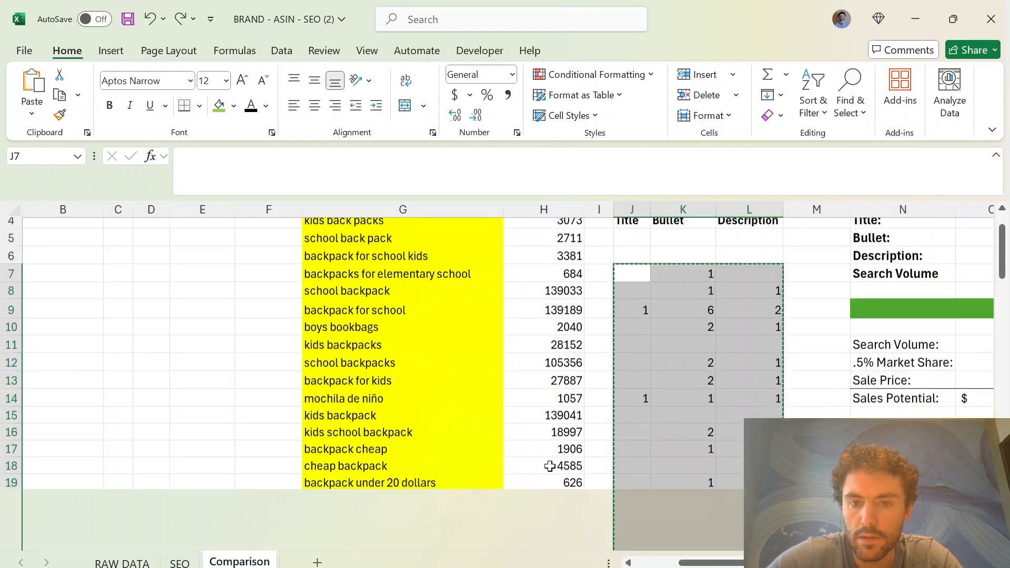
pyautogui.click(602, 283)
pyautogui.hotkey('ctrl', 'v')
pyautogui.click(752, 280)
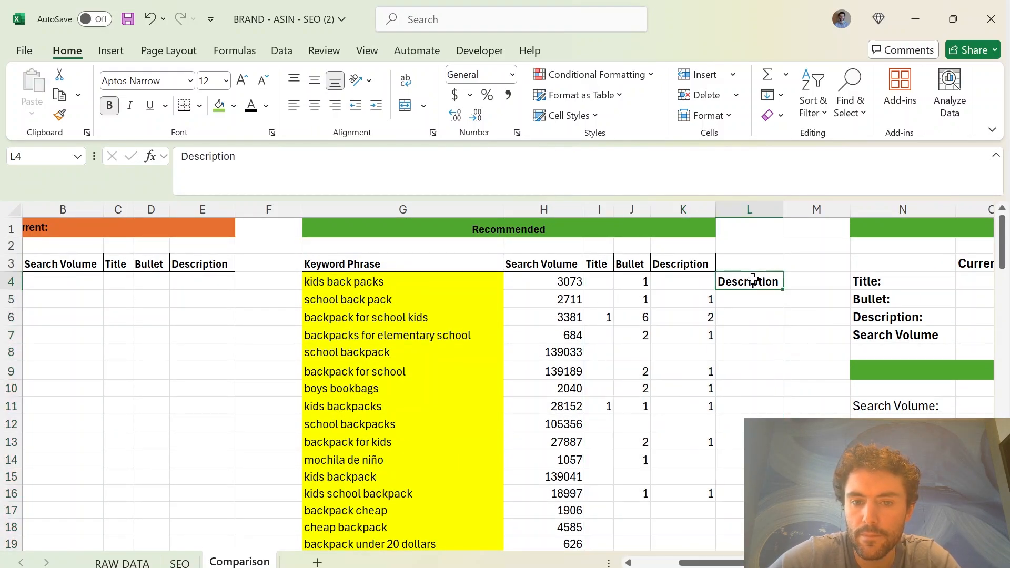
pyautogui.press('Delete')
pyautogui.click(694, 363)
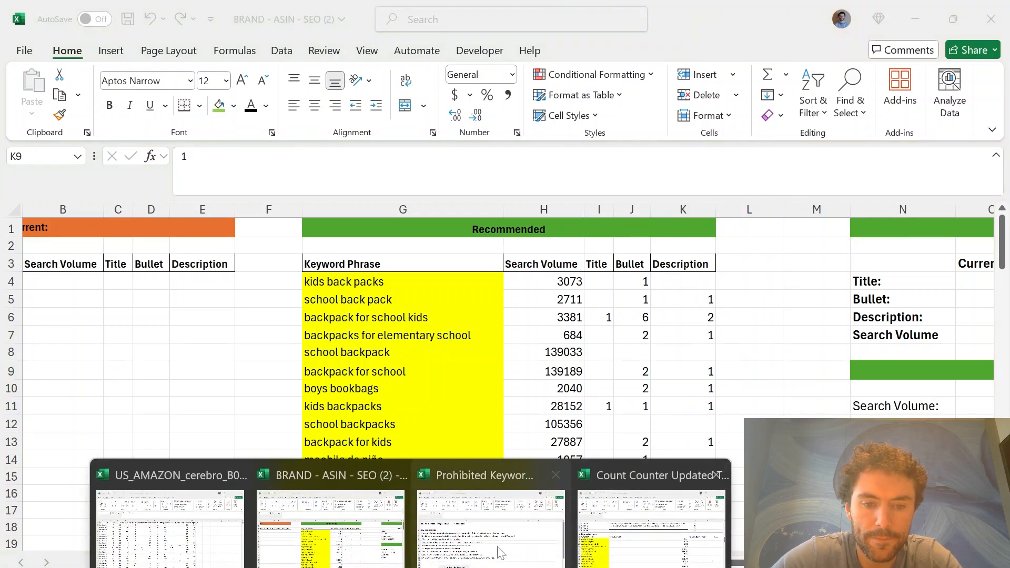
# Copy the Recommended keyword phrases and search volumes, G4:H104, into the Comparison sheet's Current section starting at A4
pyautogui.hotkey('alt', 'Tab')
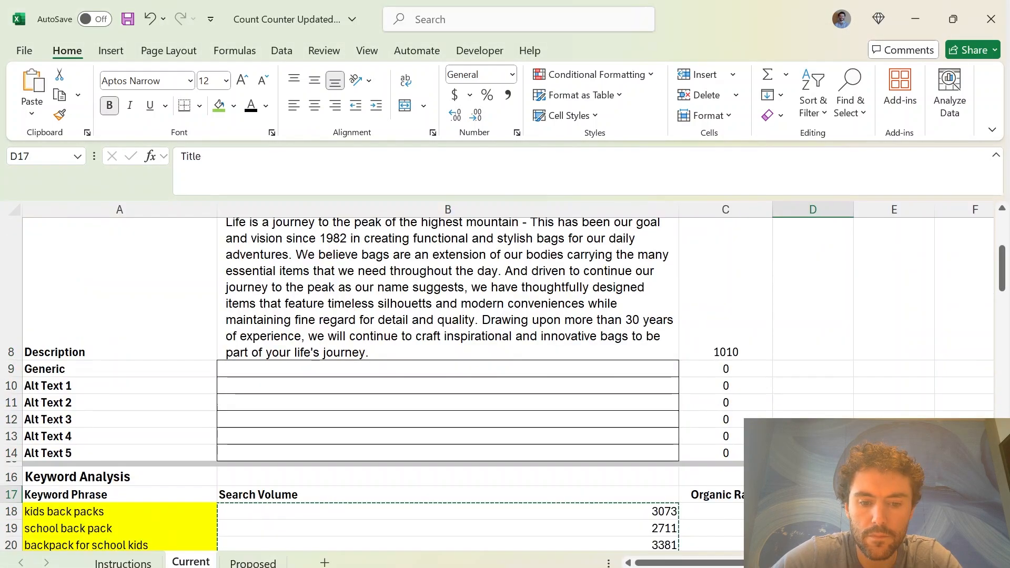
pyautogui.moveTo(617, 548)
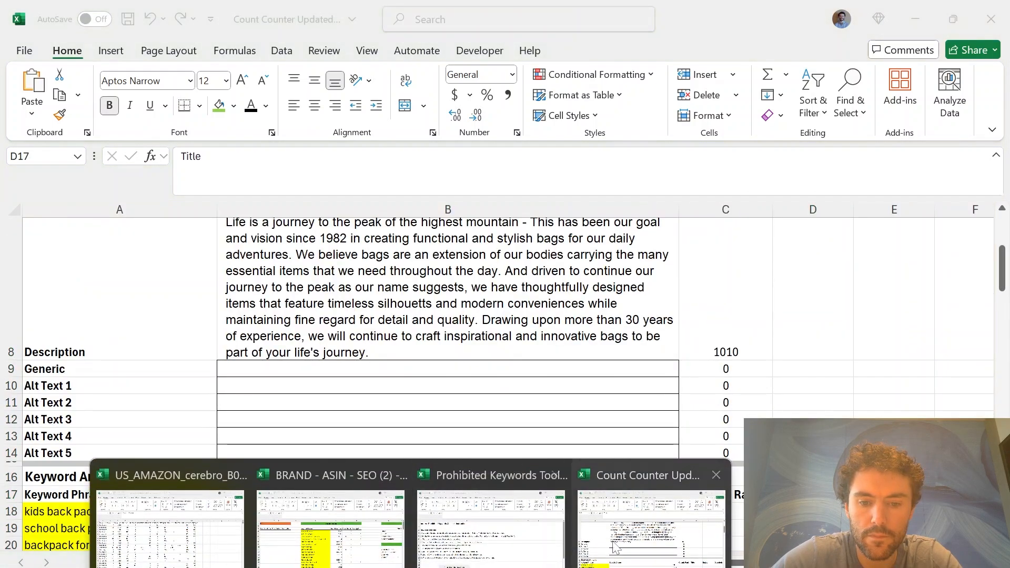
pyautogui.click(338, 552)
pyautogui.moveTo(368, 288); pyautogui.dragTo(515, 283)
pyautogui.hotkey('ctrl', 'shift', 'Down')
pyautogui.hotkey('ctrl', 'c')
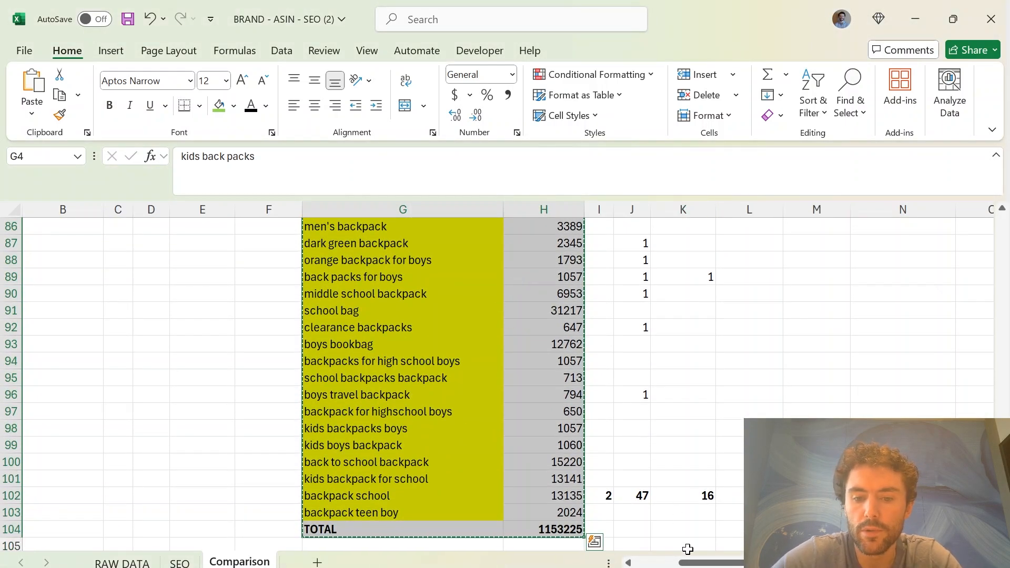
pyautogui.moveTo(694, 563); pyautogui.dragTo(637, 563)
pyautogui.scroll(4, 245, 436)
pyautogui.scroll(5, 245, 436)
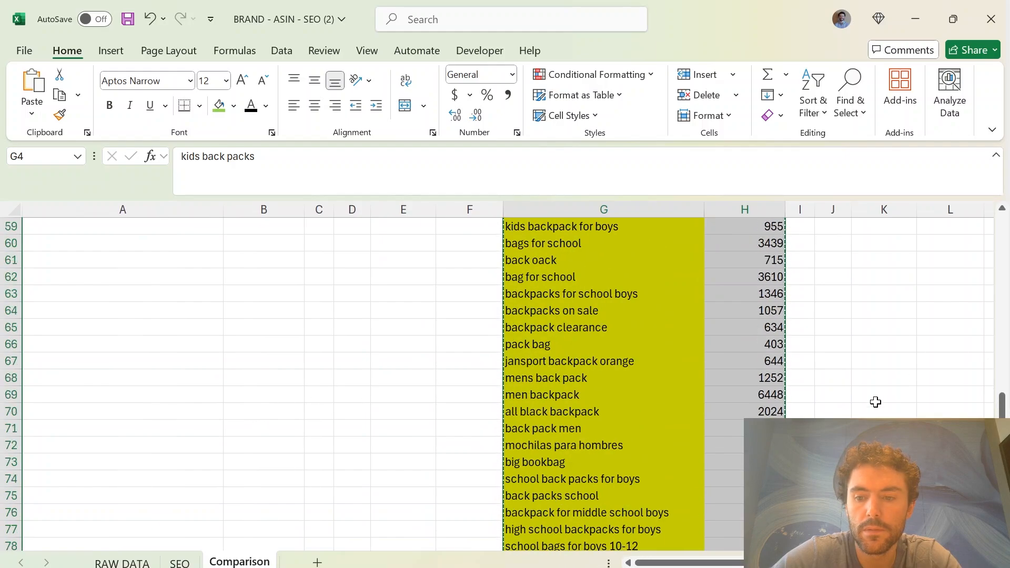
pyautogui.moveTo(1002, 404); pyautogui.dragTo(963, 226)
pyautogui.click(80, 283)
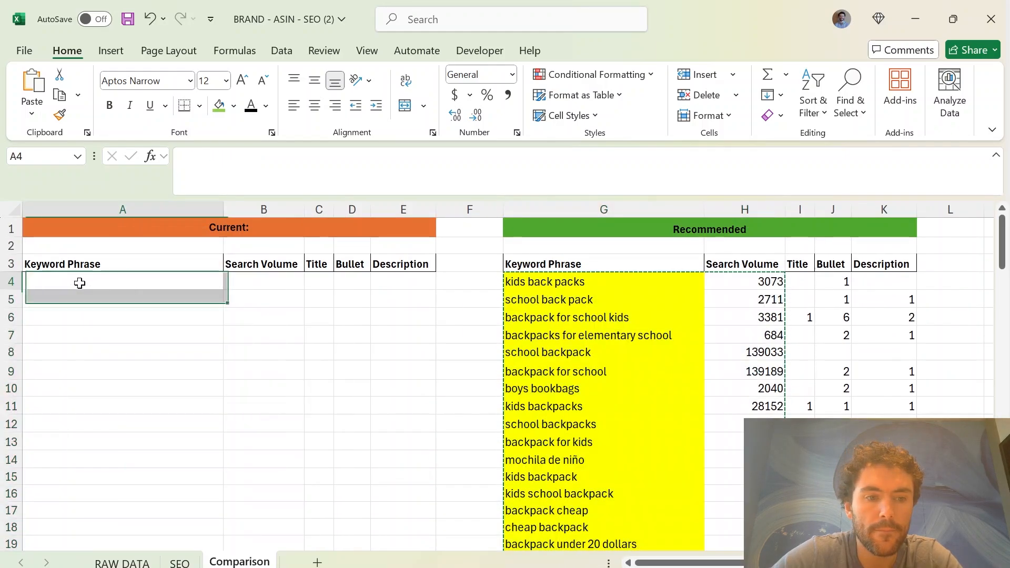
pyautogui.hotkey('ctrl', 'v')
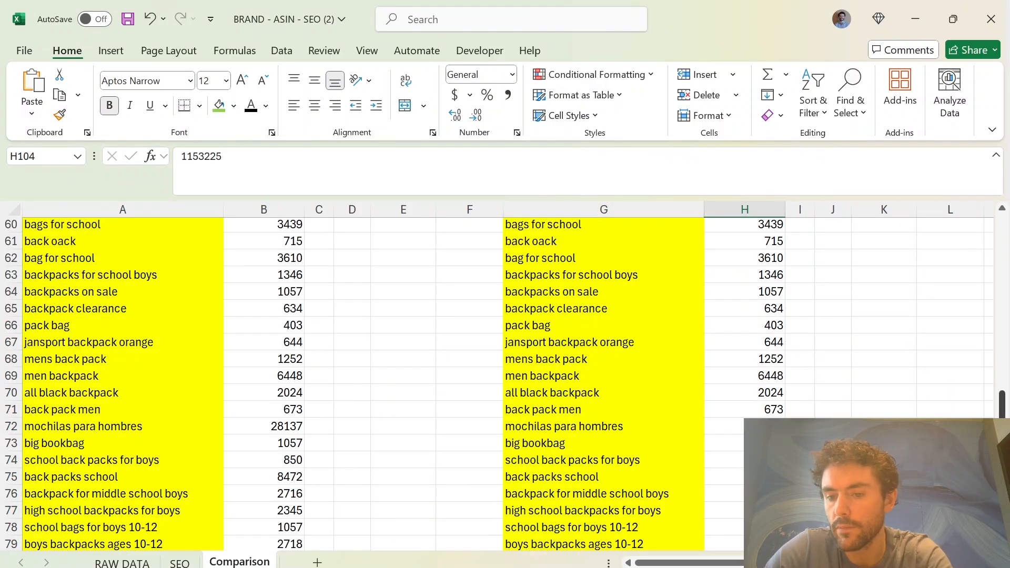
pyautogui.moveTo(1003, 427); pyautogui.dragTo(960, 275)
pyautogui.scroll(-20, 512, 436)
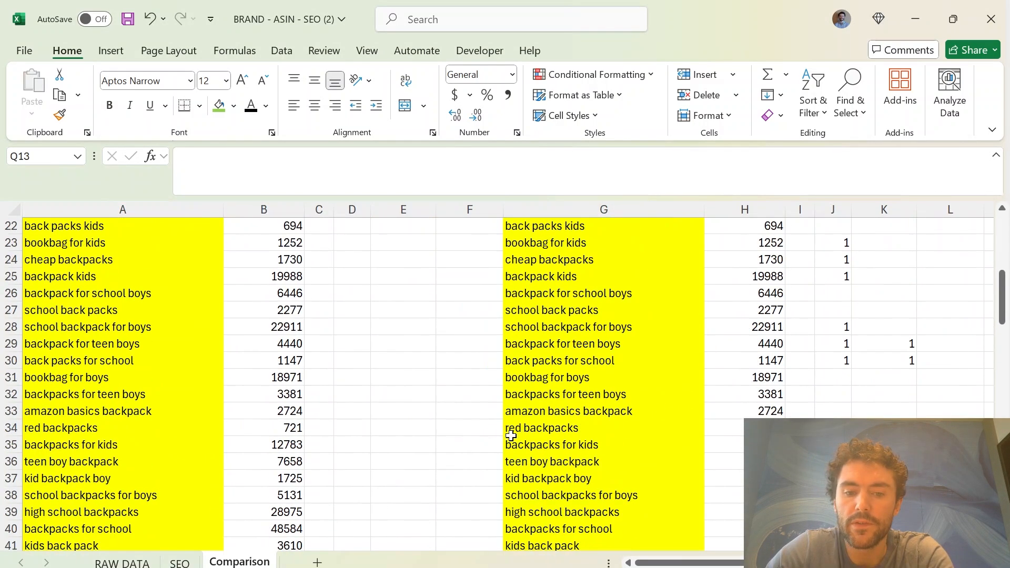
# Enter the Recommended keyword totals in the Comparison sheet's Increase table: Title 2, Bullet 47 and Description 16
pyautogui.scroll(-2, 798, 363)
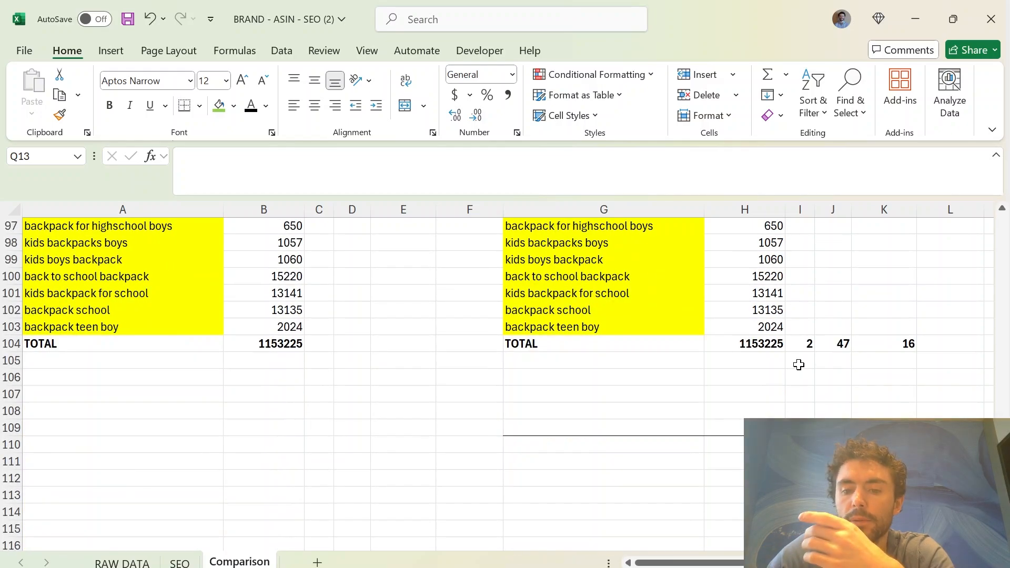
pyautogui.moveTo(840, 344); pyautogui.dragTo(886, 342)
pyautogui.click(878, 389)
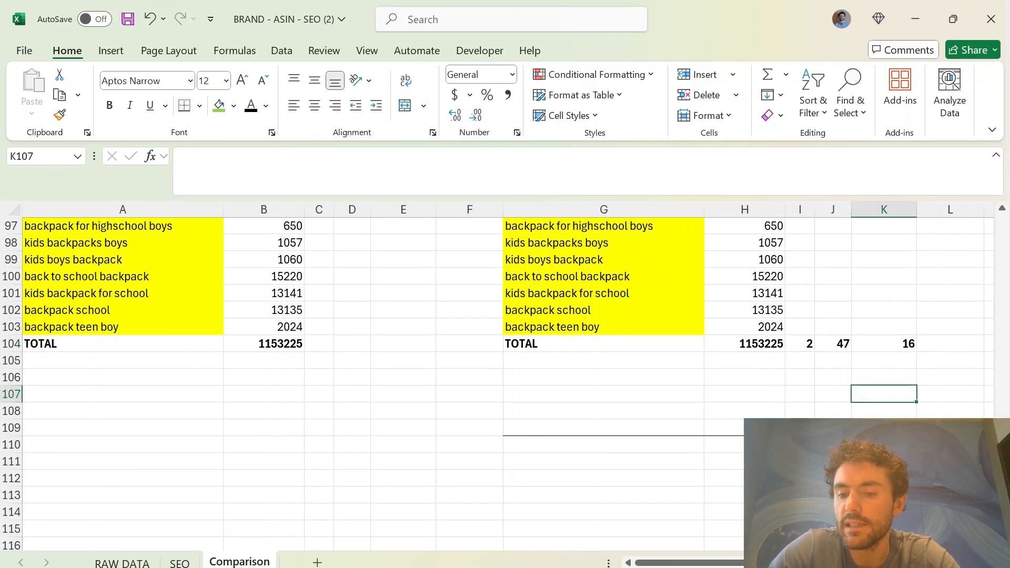
pyautogui.moveTo(1003, 500); pyautogui.dragTo(978, 205)
pyautogui.moveTo(685, 563); pyautogui.dragTo(773, 563)
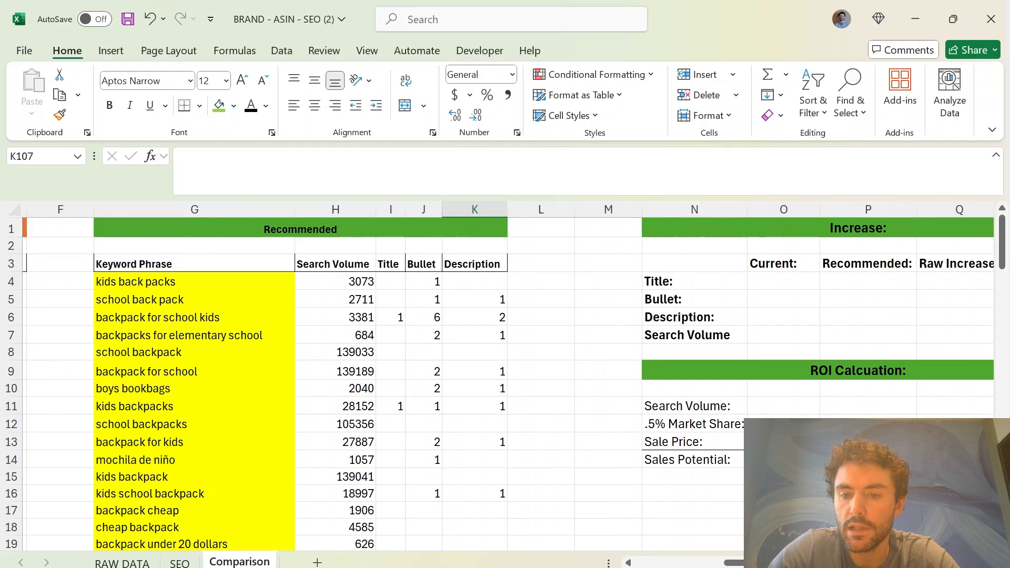
pyautogui.click(863, 282)
pyautogui.write('2')
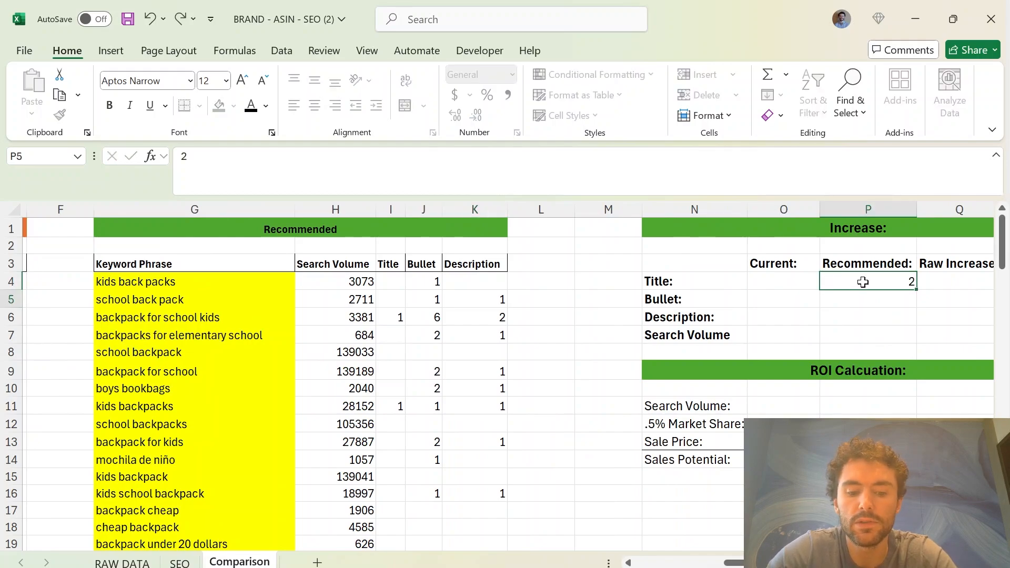
pyautogui.press('Return')
pyautogui.write('47')
pyautogui.press('Return')
pyautogui.write('16')
pyautogui.press('Return')
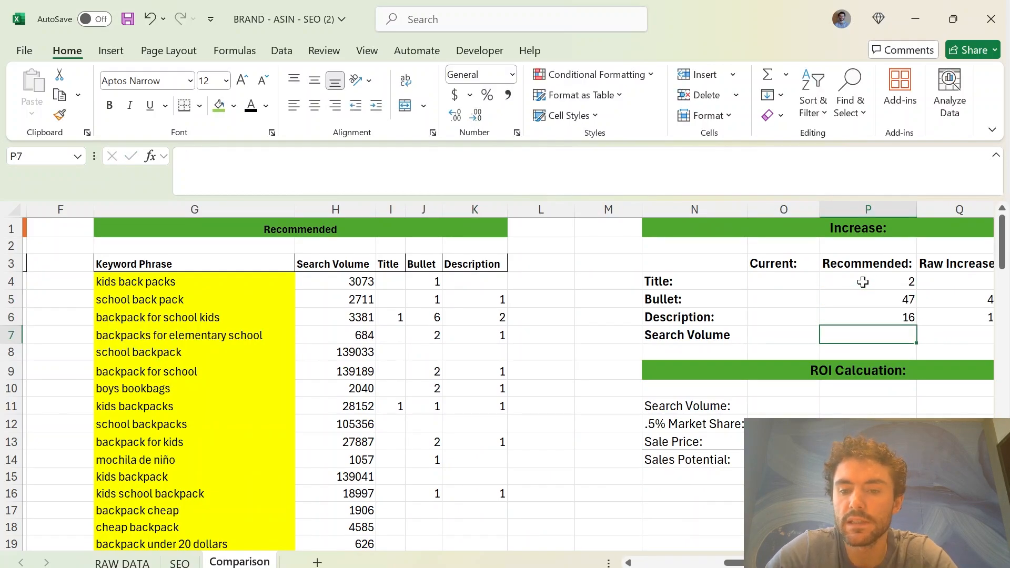
# Enter 0 as the Current count for Title, Bullet and Description in the Increase table
pyautogui.click(801, 274)
pyautogui.write('0')
pyautogui.press('Return')
pyautogui.write('0')
pyautogui.press('Return')
pyautogui.write('0')
pyautogui.press('Return')
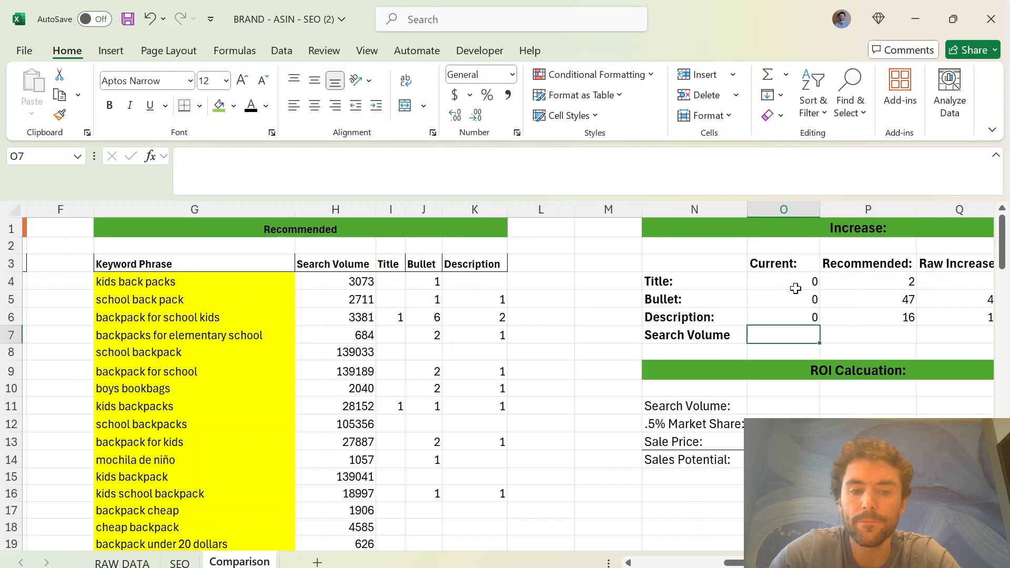
# Copy the Recommended search volume total from H104 and paste it as a value into the Increase table's Search Volume cell, O7
pyautogui.scroll(-20, 796, 288)
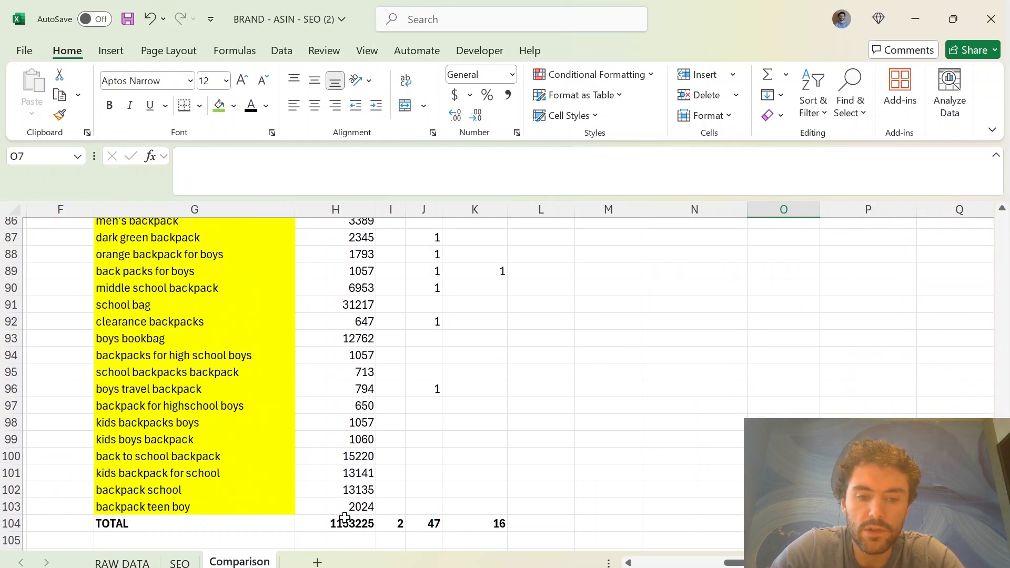
pyautogui.click(345, 524)
pyautogui.hotkey('ctrl', 'c')
pyautogui.scroll(20, 527, 368)
pyautogui.click(785, 334)
pyautogui.rightClick(785, 335)
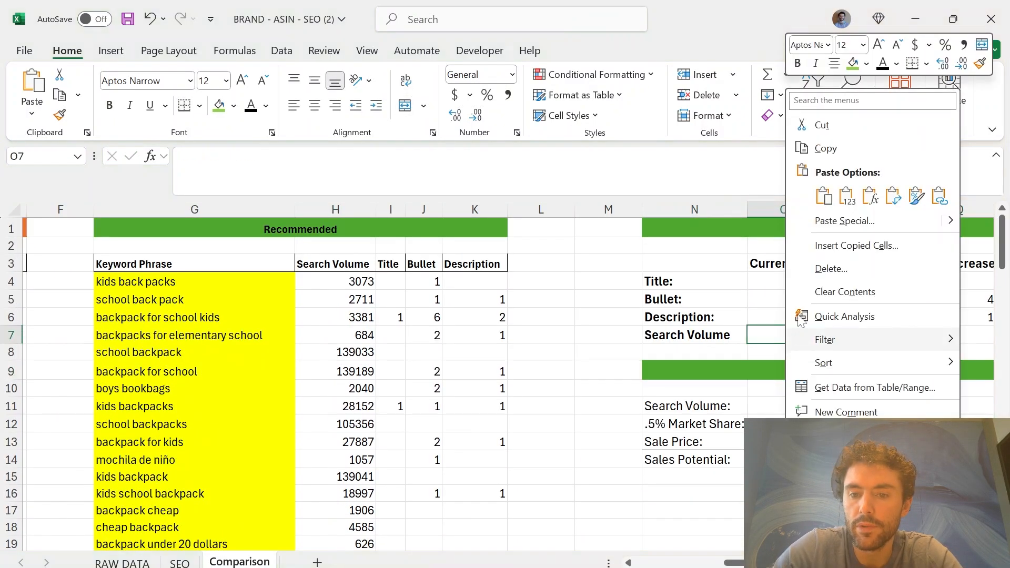
pyautogui.click(847, 192)
# Fill the ROI calculation with a search volume of 1153225 in O11 and the Amazon listing's sale price of 14.88 in O13
pyautogui.click(695, 424)
pyautogui.click(785, 442)
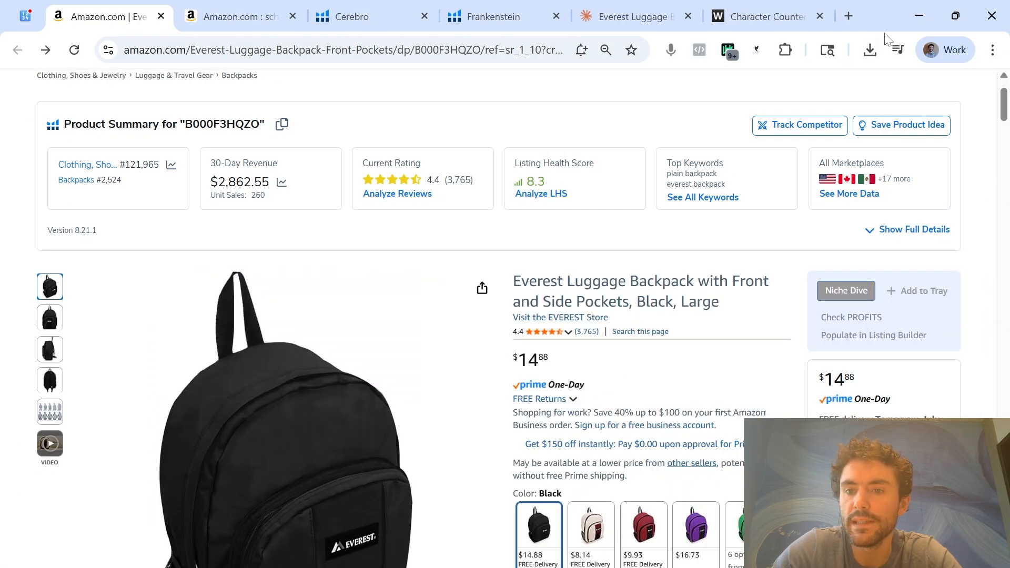
pyautogui.click(922, 14)
pyautogui.press('Return')
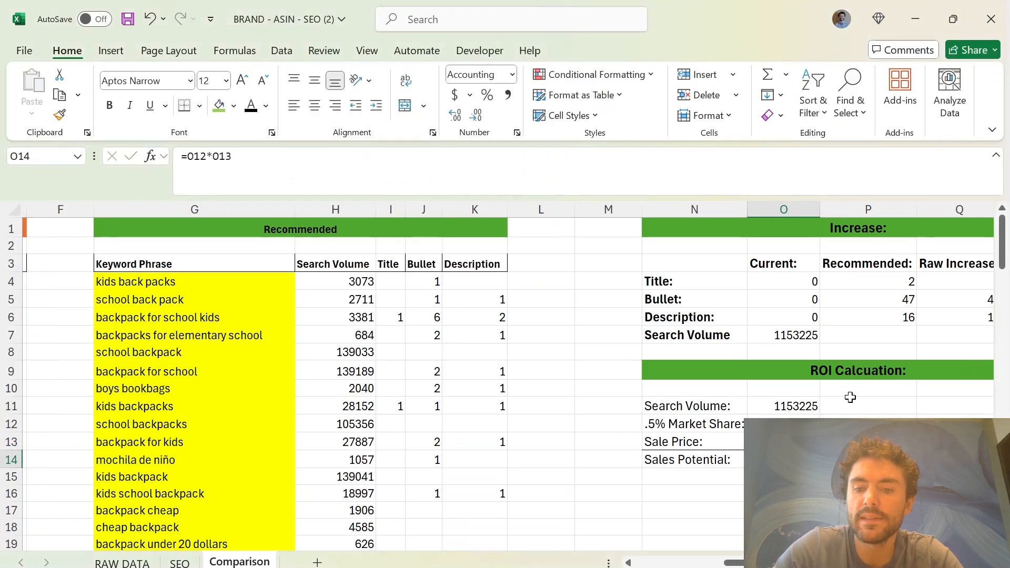
pyautogui.click(851, 398)
pyautogui.hscroll(2, 684, 474)
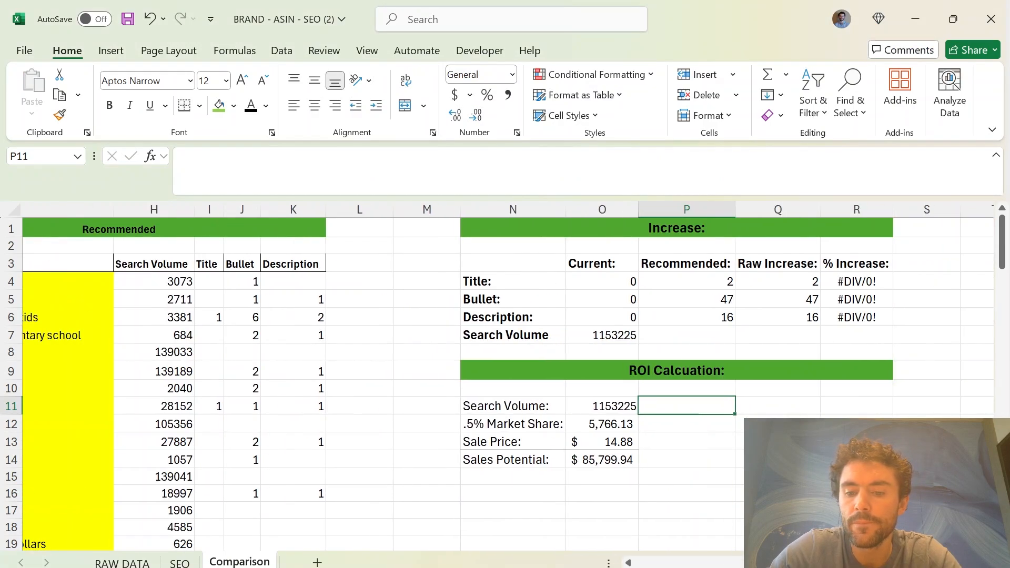
pyautogui.click(719, 474)
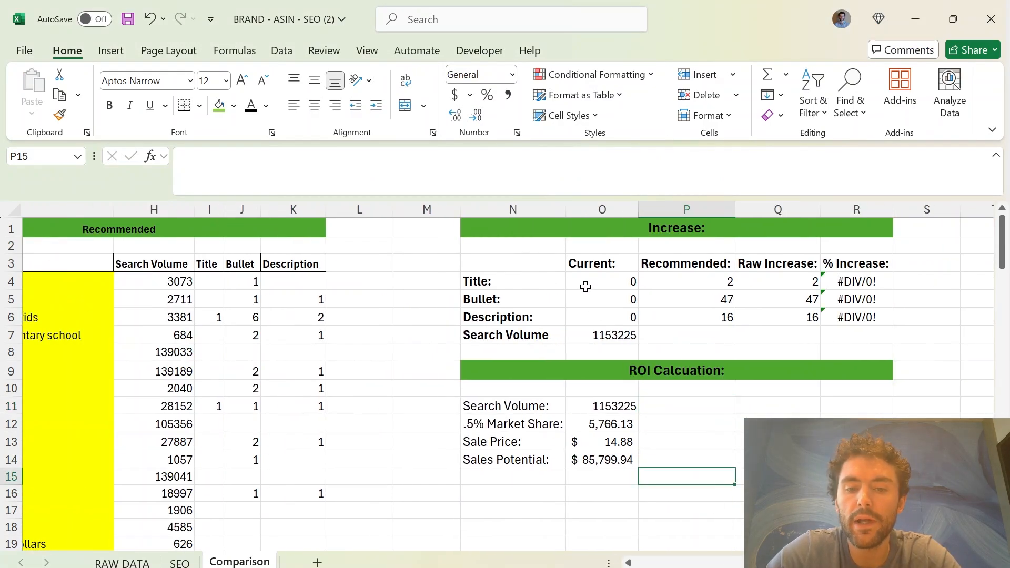
# Examine the Recommended and Current counts and the % Increase results for Title, Bullet and Description in the Increase table
pyautogui.click(700, 282)
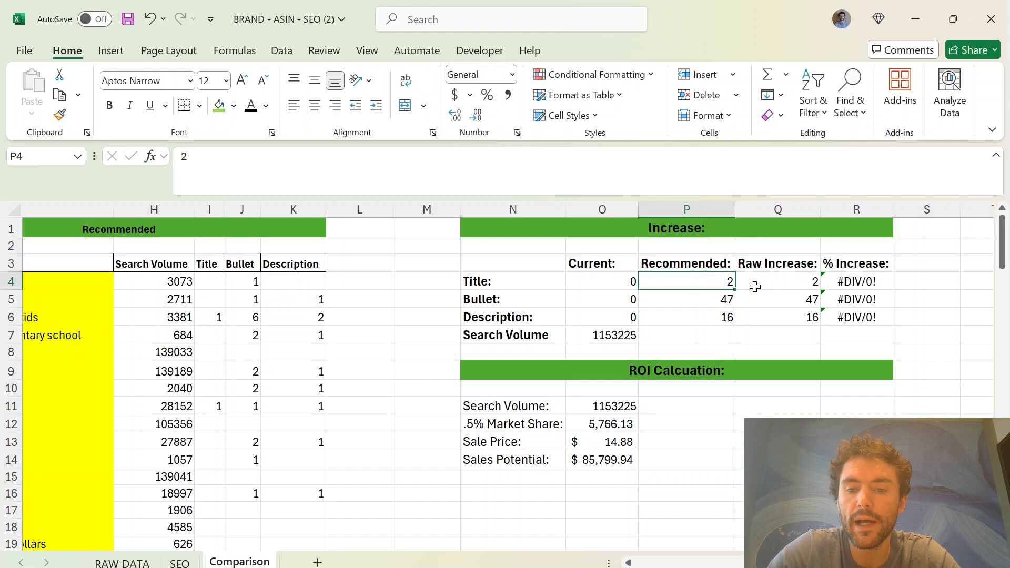
pyautogui.press('Down')
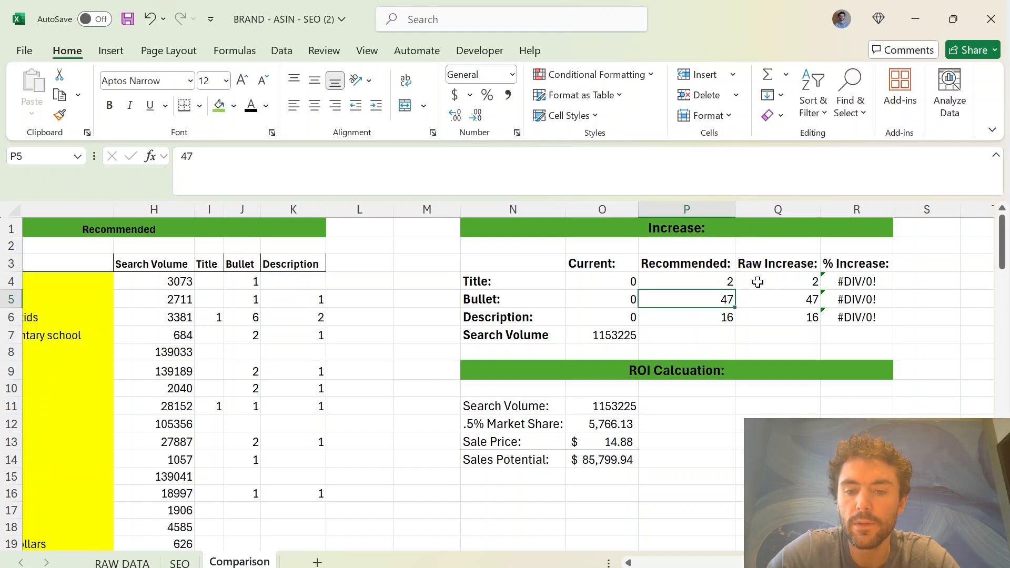
pyautogui.click(723, 318)
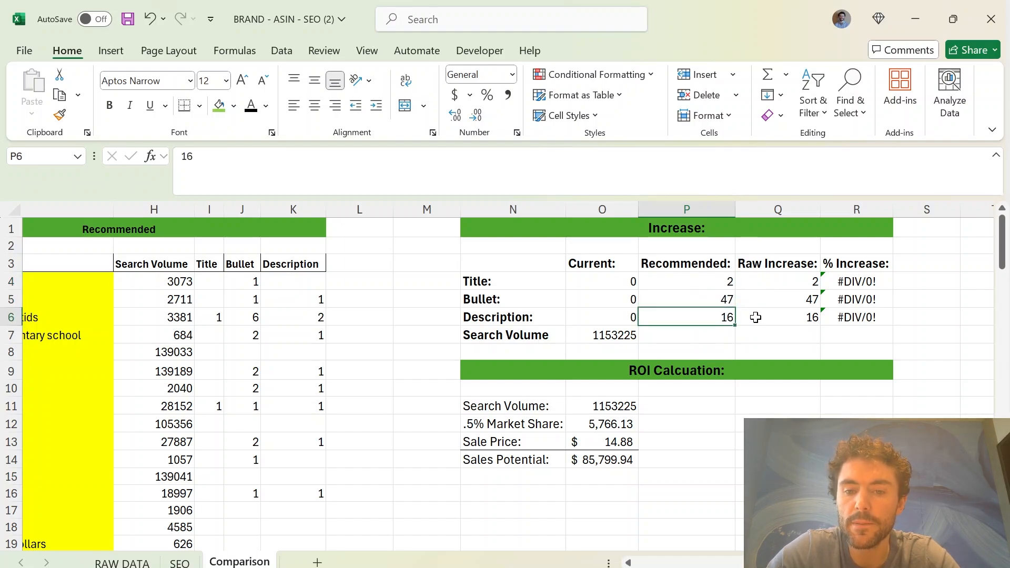
pyautogui.click(619, 277)
pyautogui.click(616, 317)
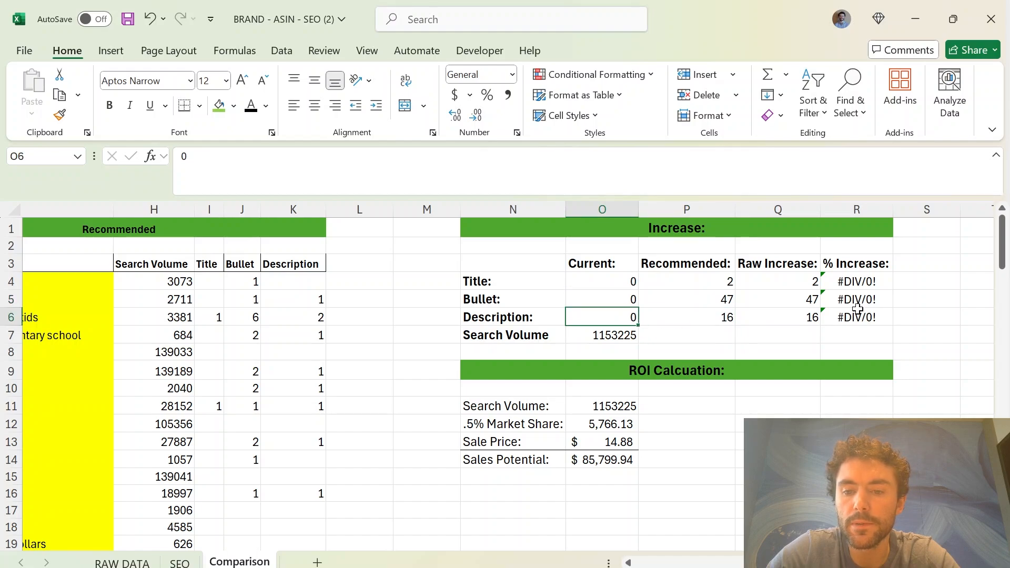
pyautogui.moveTo(857, 284); pyautogui.dragTo(856, 340)
pyautogui.click(813, 351)
pyautogui.click(837, 388)
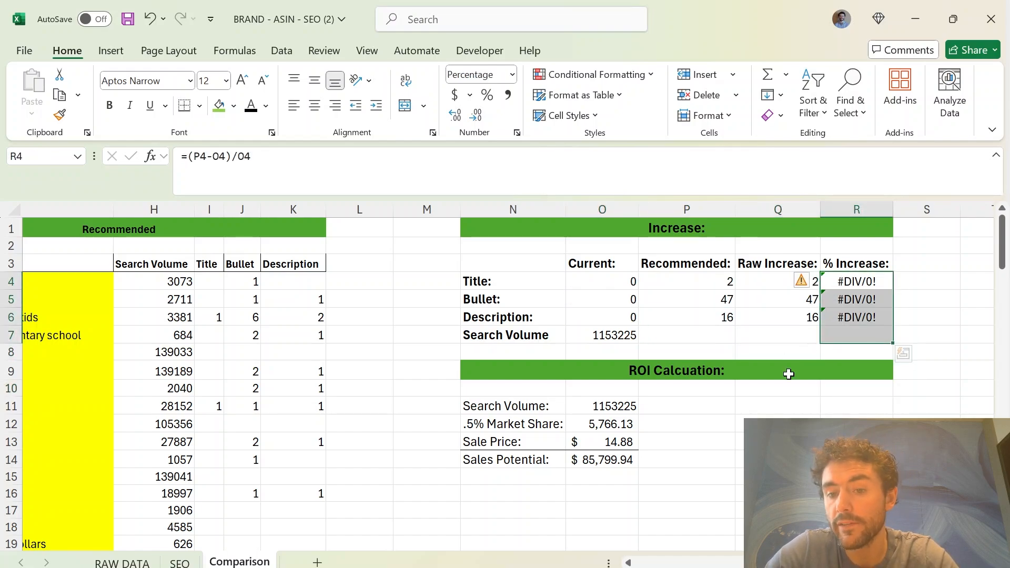
# Try example Current counts of 1 for Title, 3 for Bullet and 2 for Description to check the % Increase column
pyautogui.click(631, 286)
pyautogui.write('1')
pyautogui.press('Return')
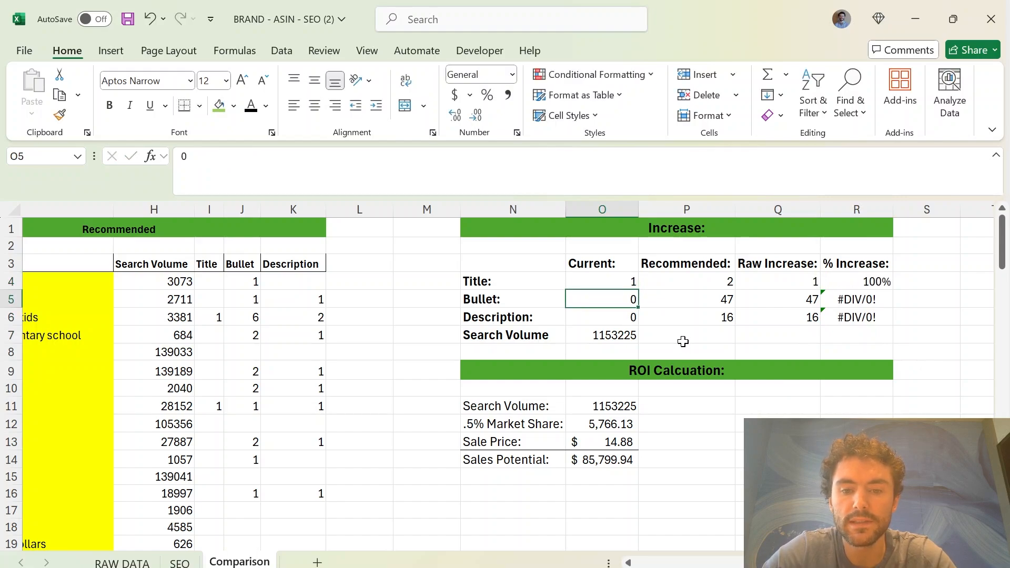
pyautogui.write('3')
pyautogui.press('Return')
pyautogui.write('2')
pyautogui.press('Return')
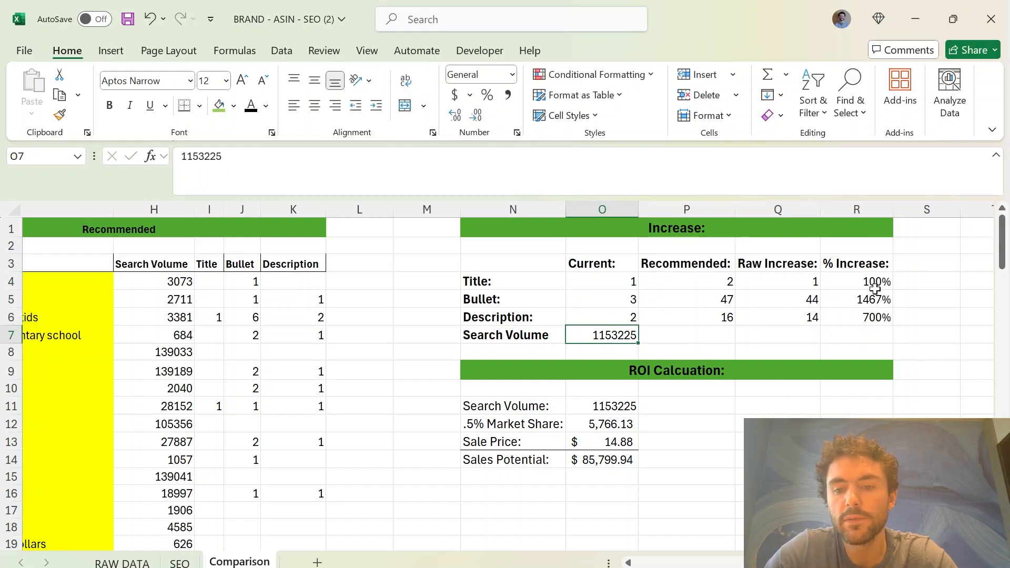
pyautogui.moveTo(871, 282); pyautogui.dragTo(875, 316)
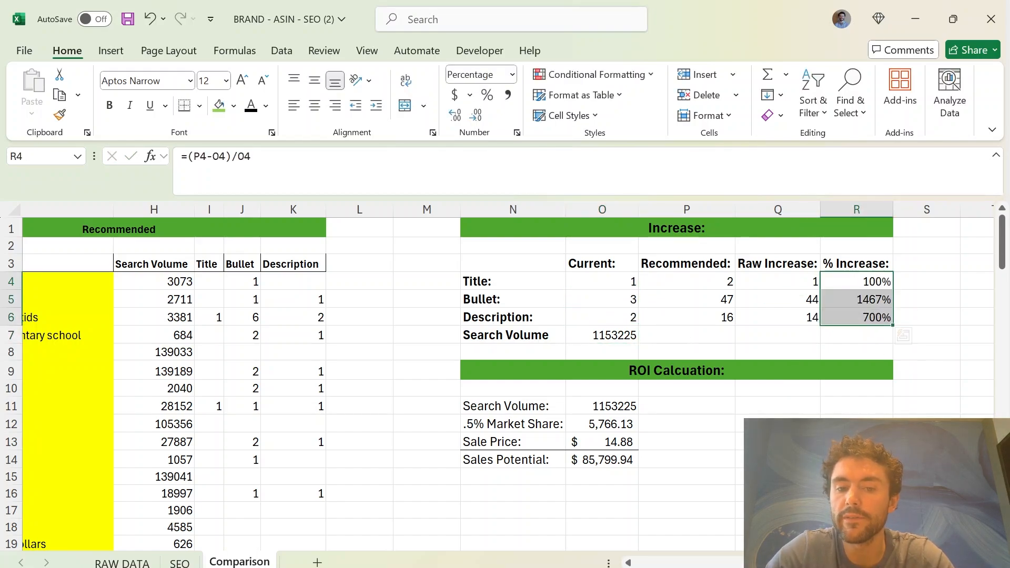
pyautogui.click(856, 477)
pyautogui.click(625, 287)
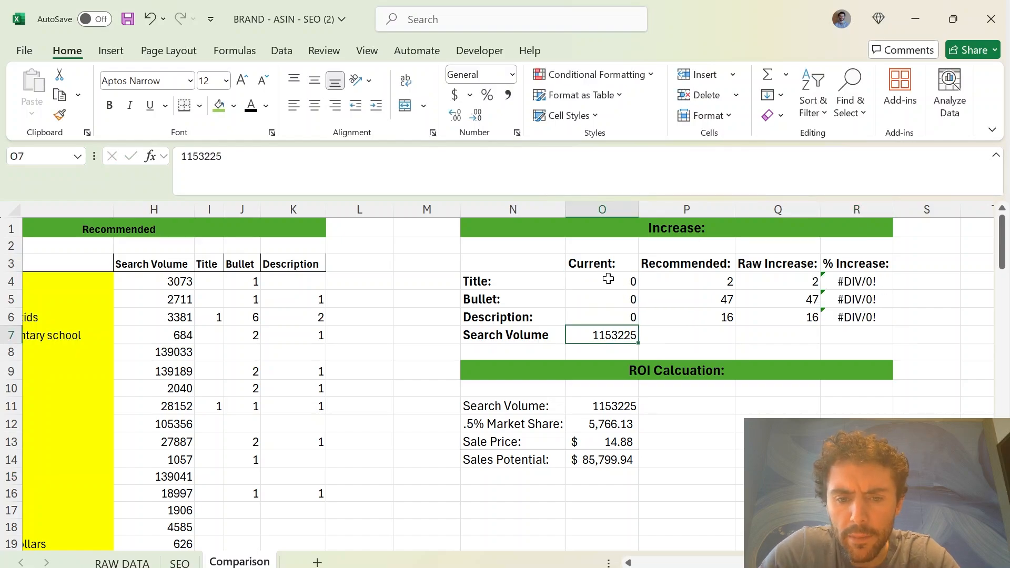
# Apply the comma number format to the ROI search volume in O11 and review the market share, sale price and sales potential cells
pyautogui.click(579, 408)
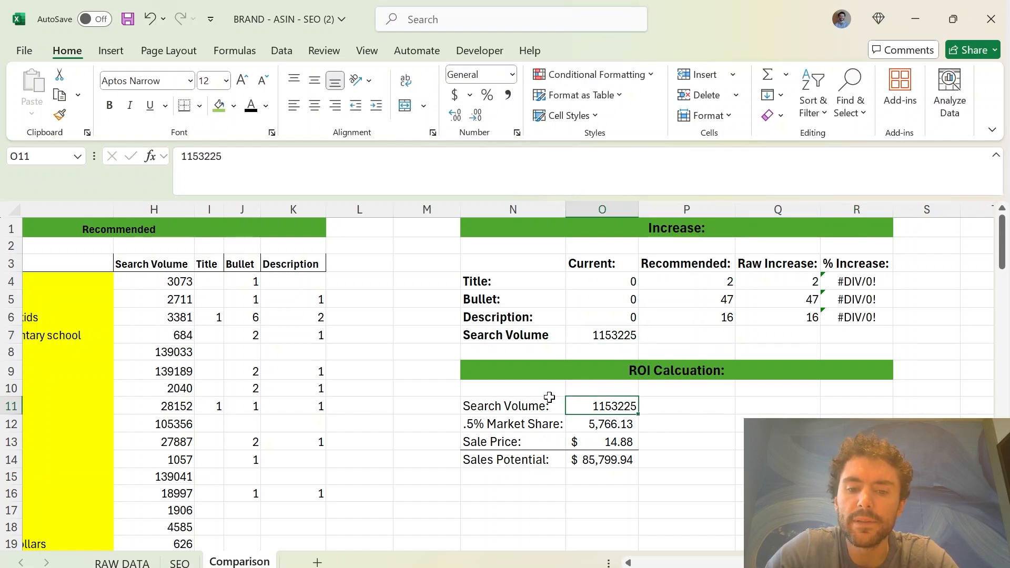
pyautogui.click(509, 95)
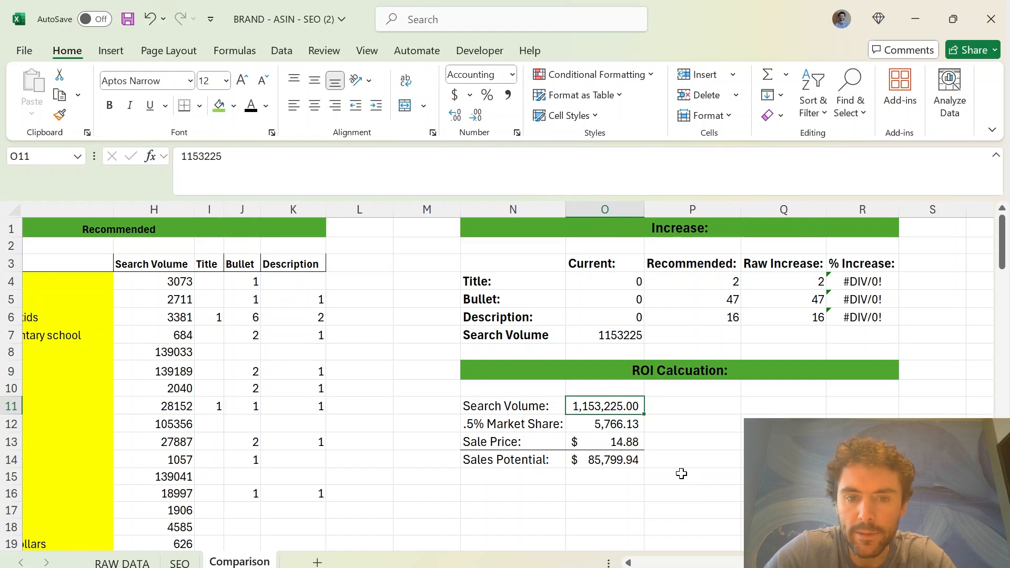
pyautogui.click(696, 460)
pyautogui.click(618, 425)
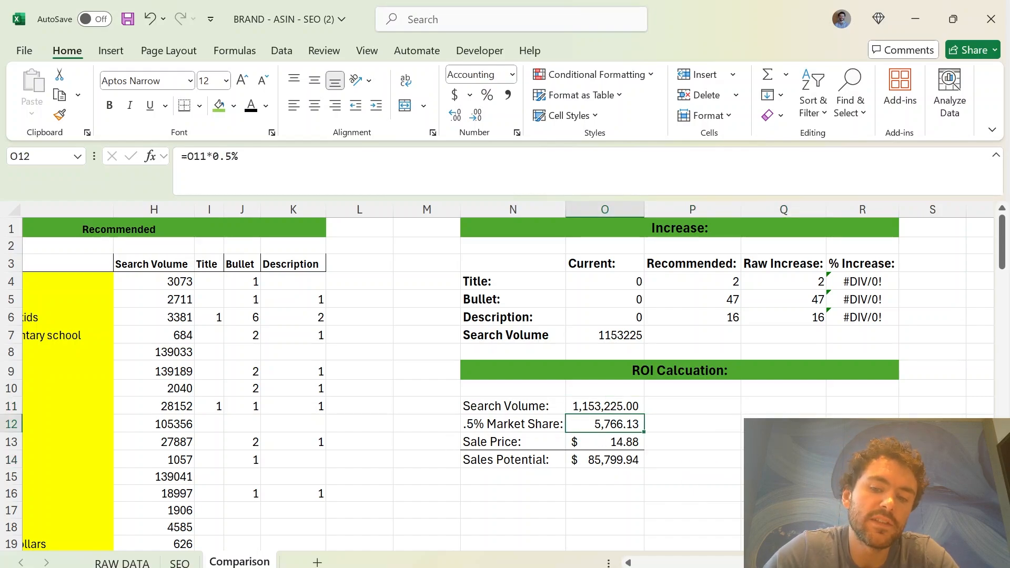
pyautogui.click(613, 441)
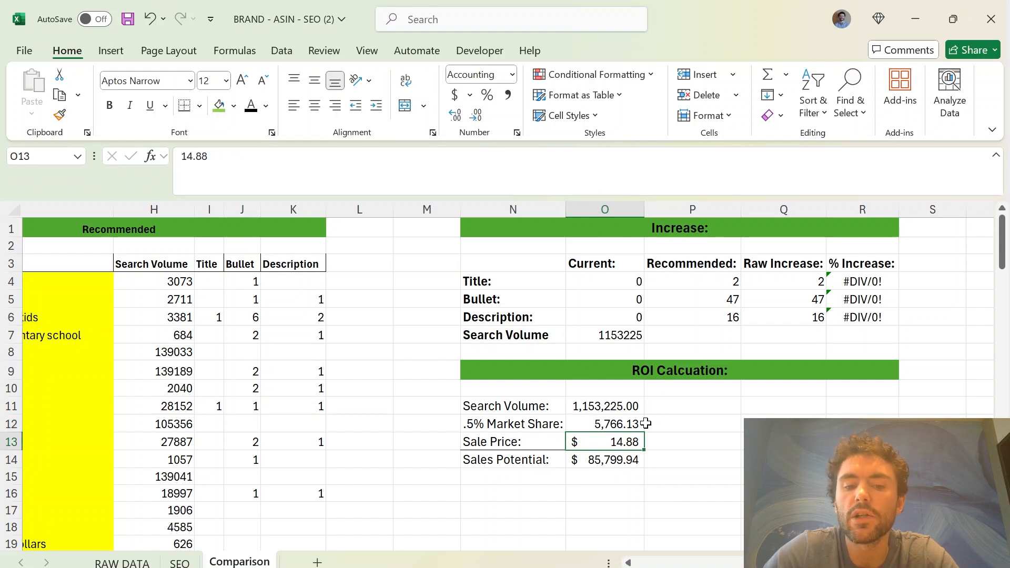
pyautogui.press('Down')
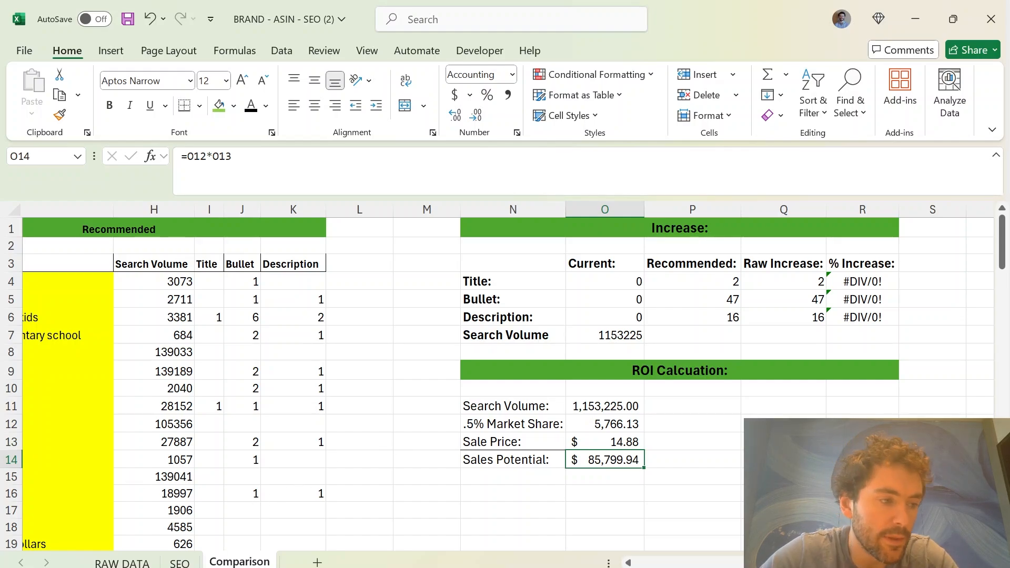
# Switch to the Prohibited Keywords workbook and fill column B of Prohibited Keyword Tracking with the listing's title, bullet points, description, generic keywords and alt text
pyautogui.click(187, 361)
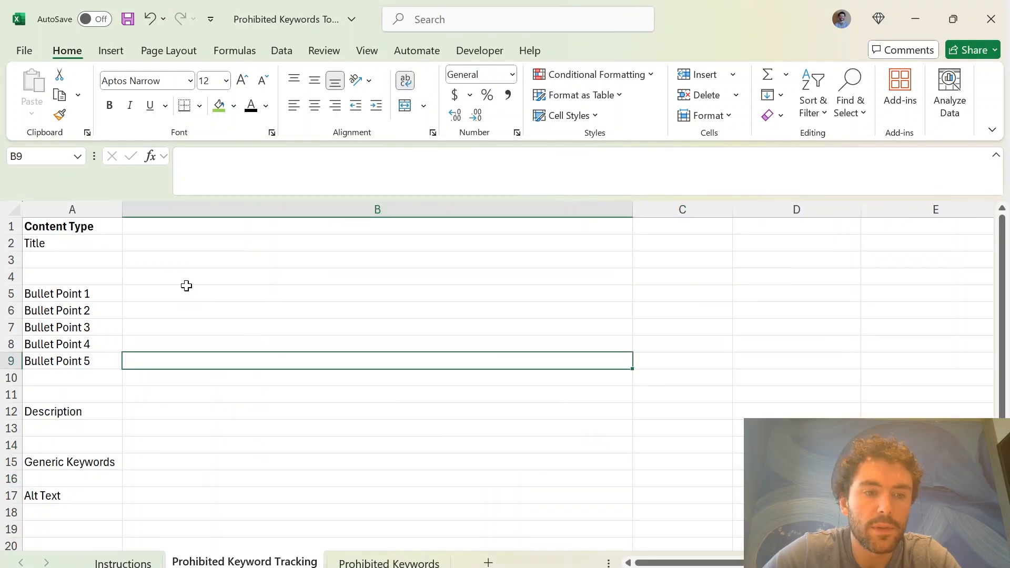
pyautogui.moveTo(194, 261); pyautogui.dragTo(402, 460)
pyautogui.click(400, 464)
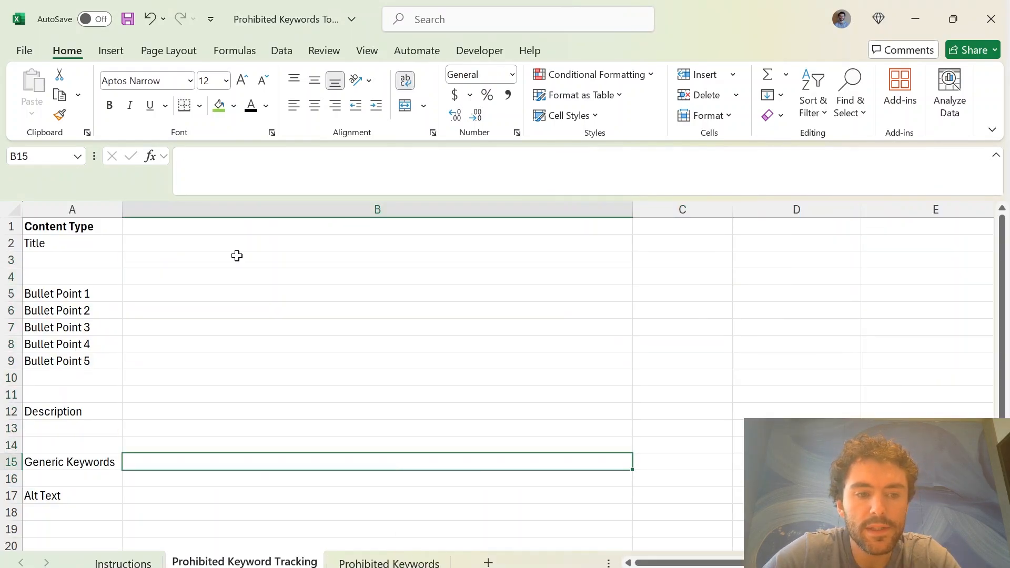
pyautogui.click(188, 253)
pyautogui.moveTo(179, 295); pyautogui.dragTo(171, 363)
pyautogui.click(167, 415)
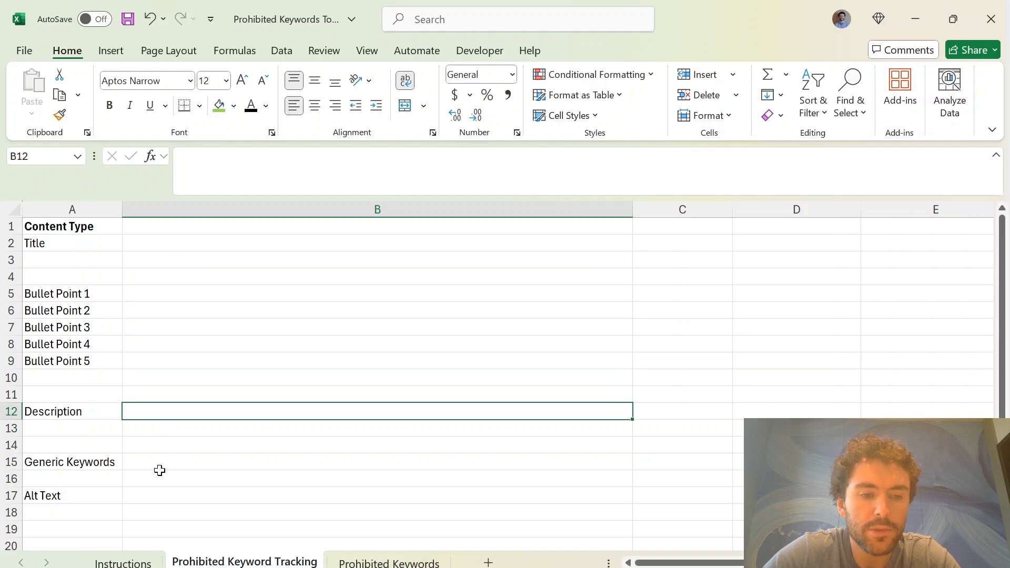
pyautogui.click(312, 496)
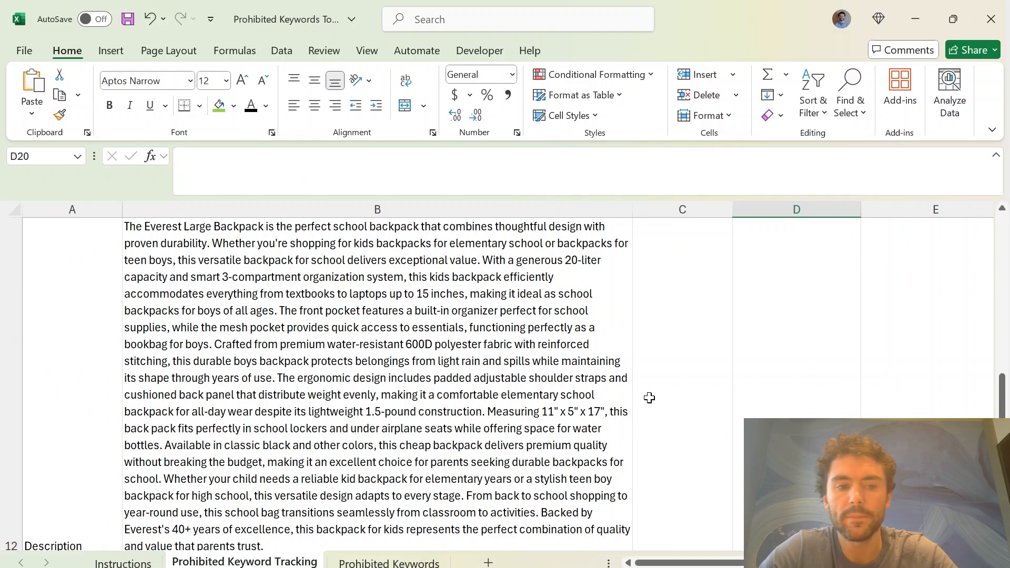
pyautogui.scroll(5, 250, 361)
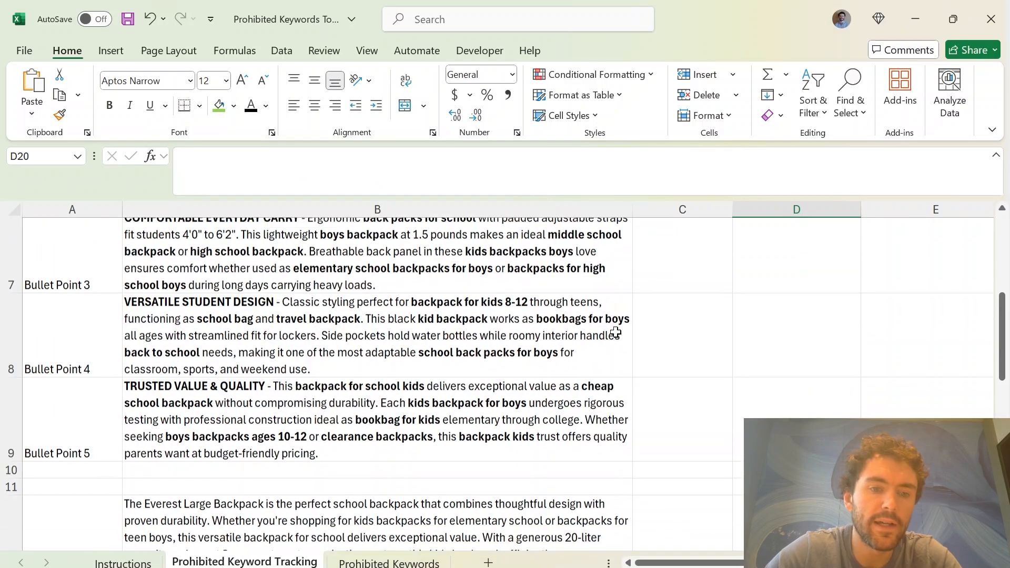
pyautogui.scroll(-2, 250, 362)
pyautogui.scroll(-3, 250, 362)
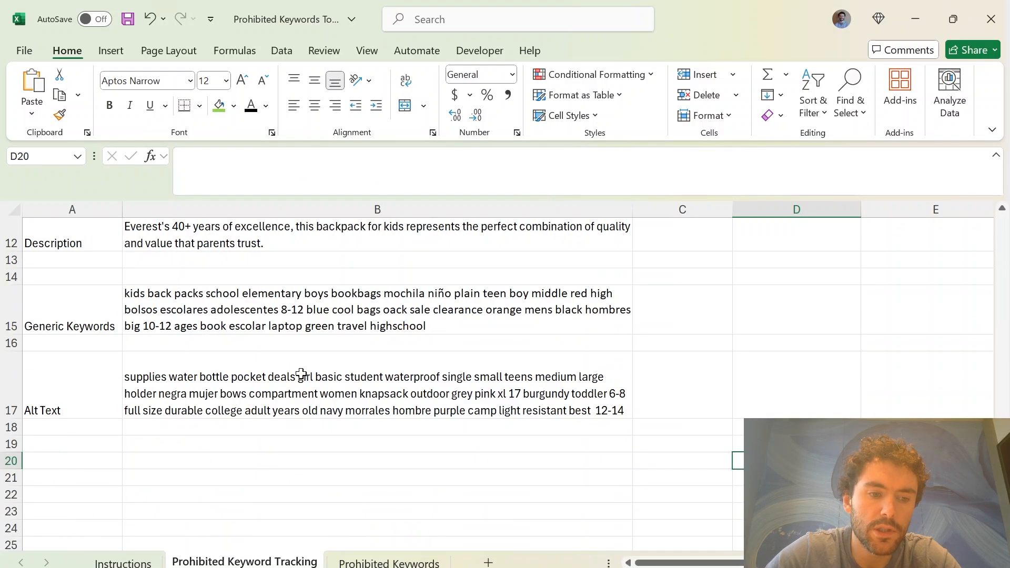